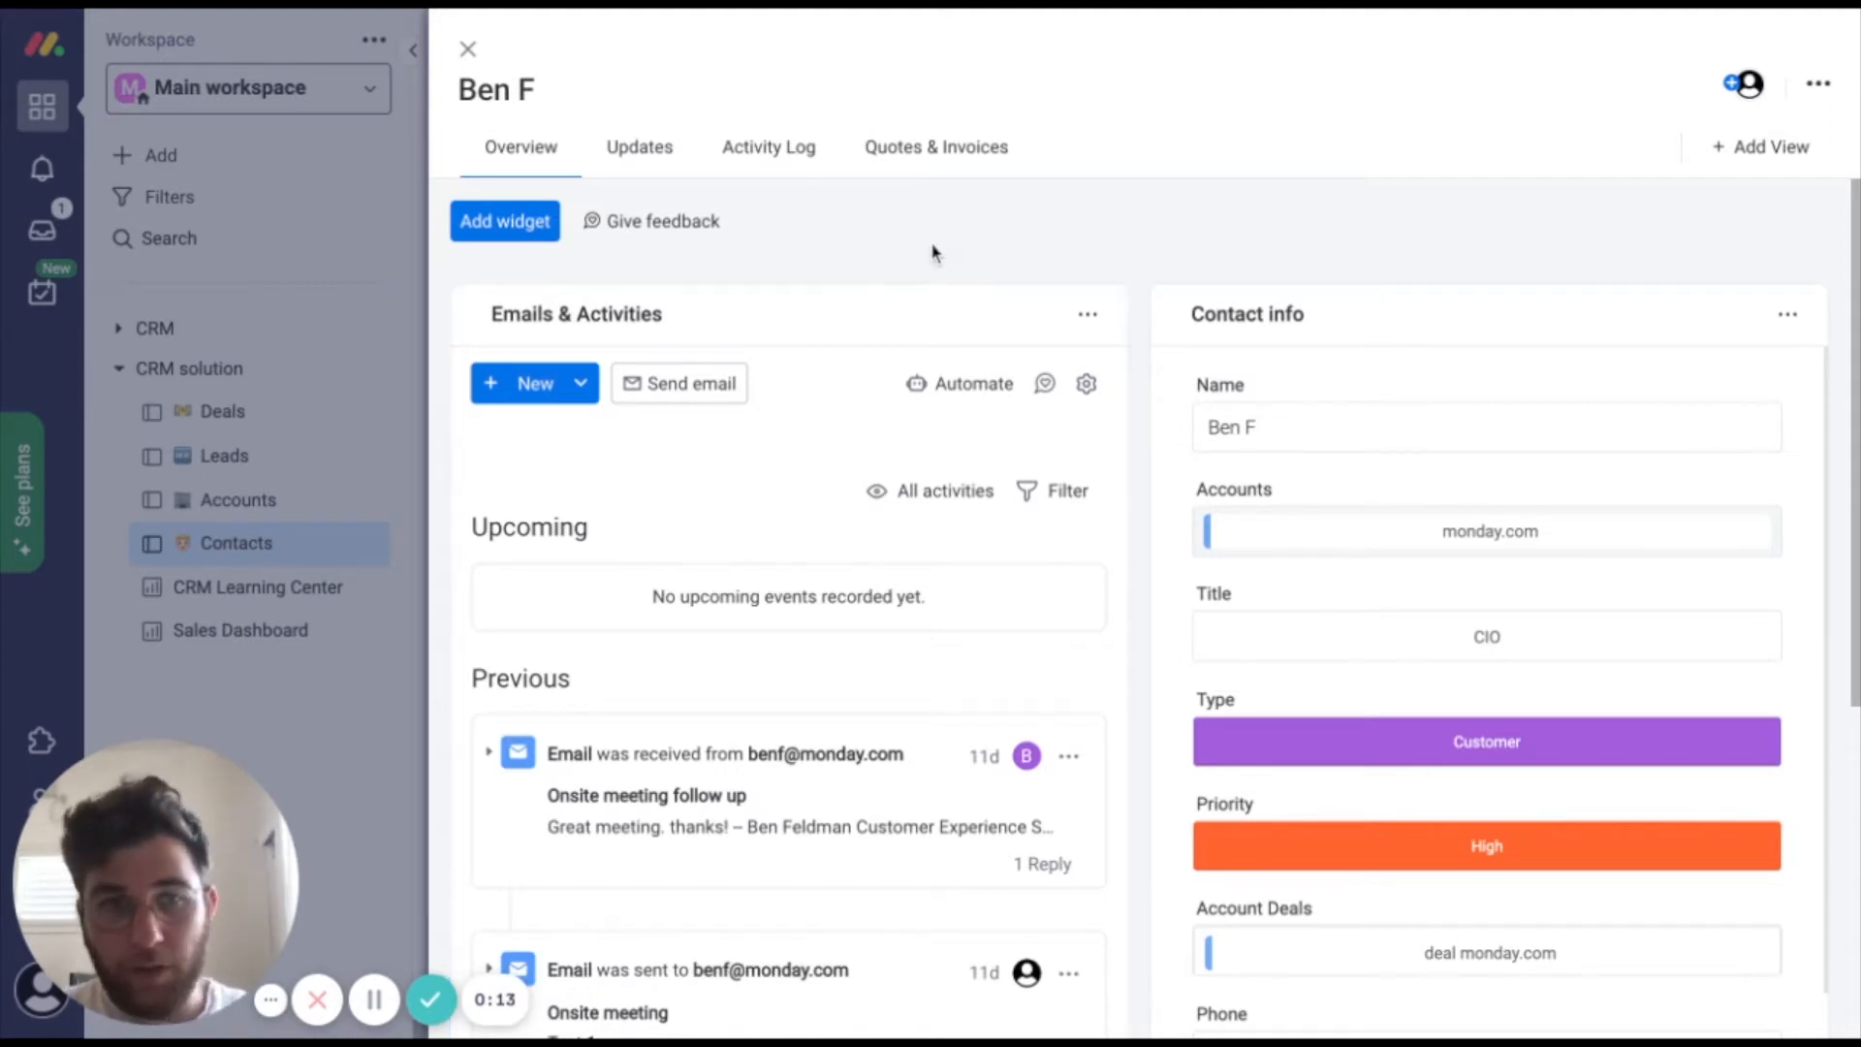
# Examine the apps by monday offered in the Item Views Center and close it.
pyautogui.click(1813, 160)
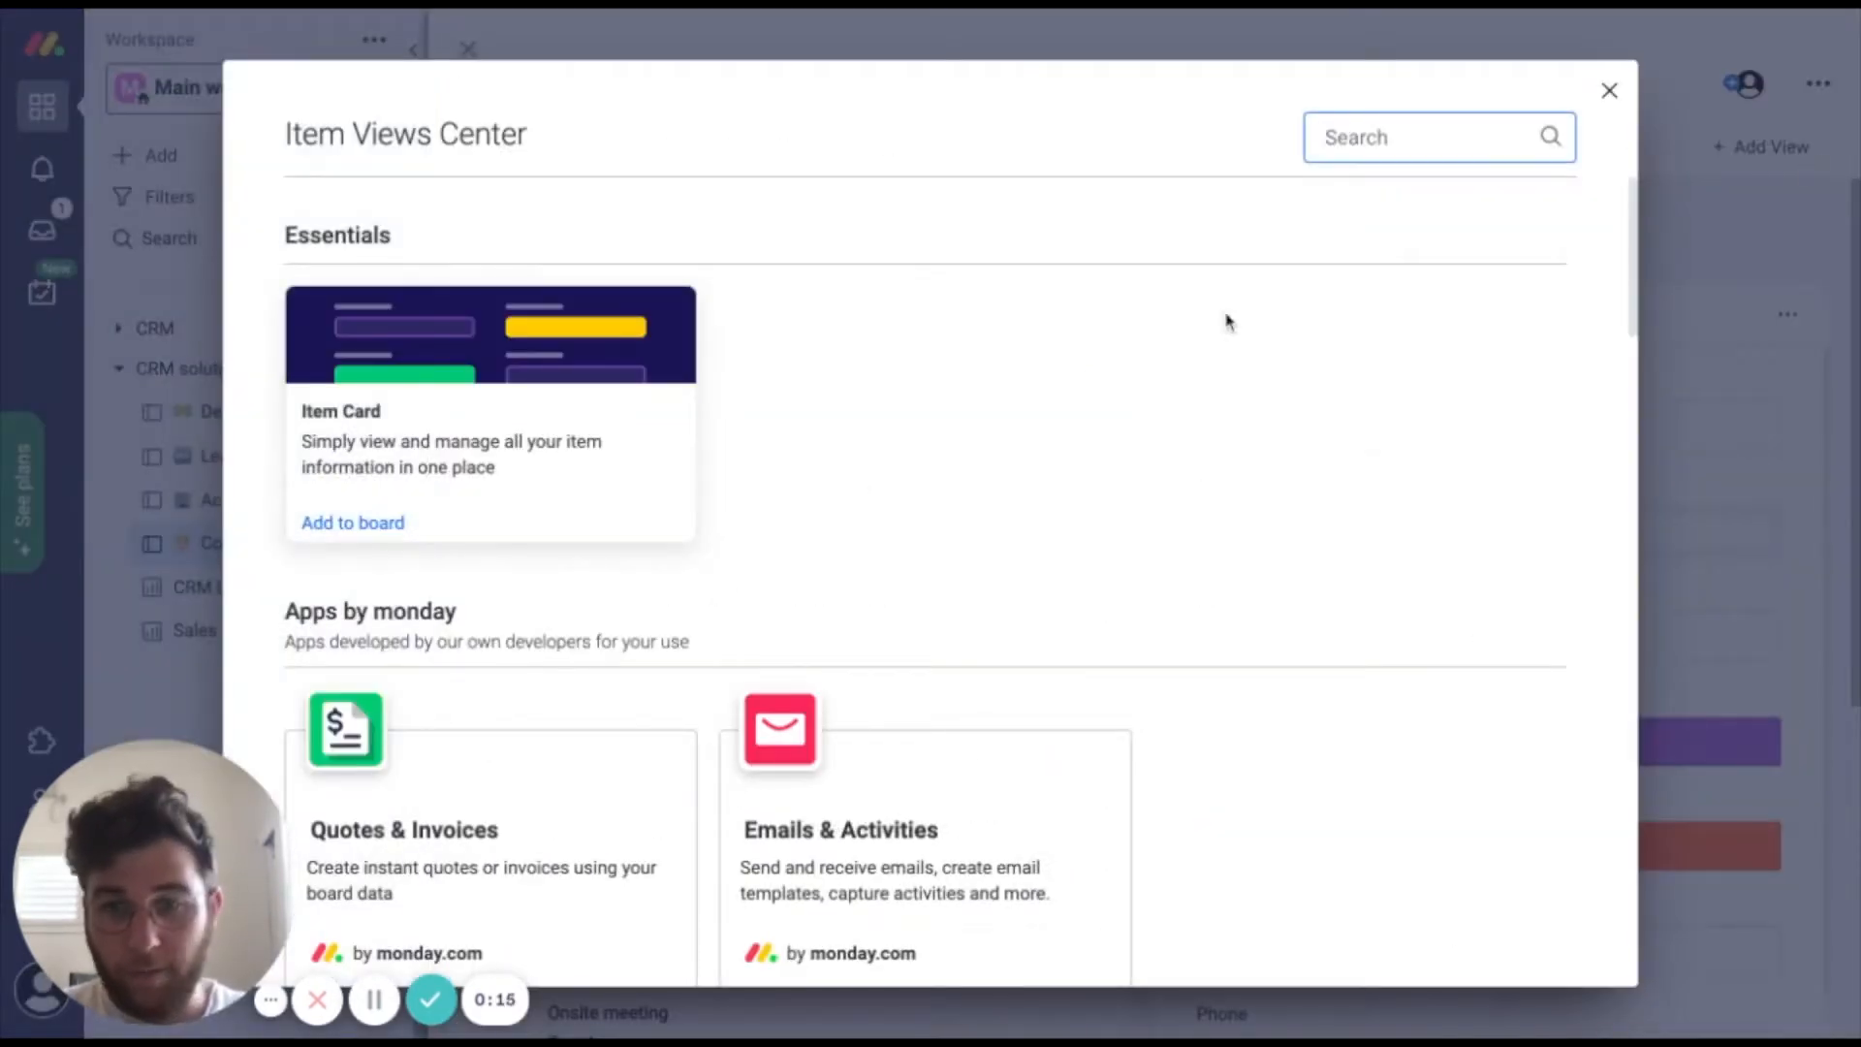
pyautogui.scroll(-3, 948, 515)
pyautogui.moveTo(881, 669)
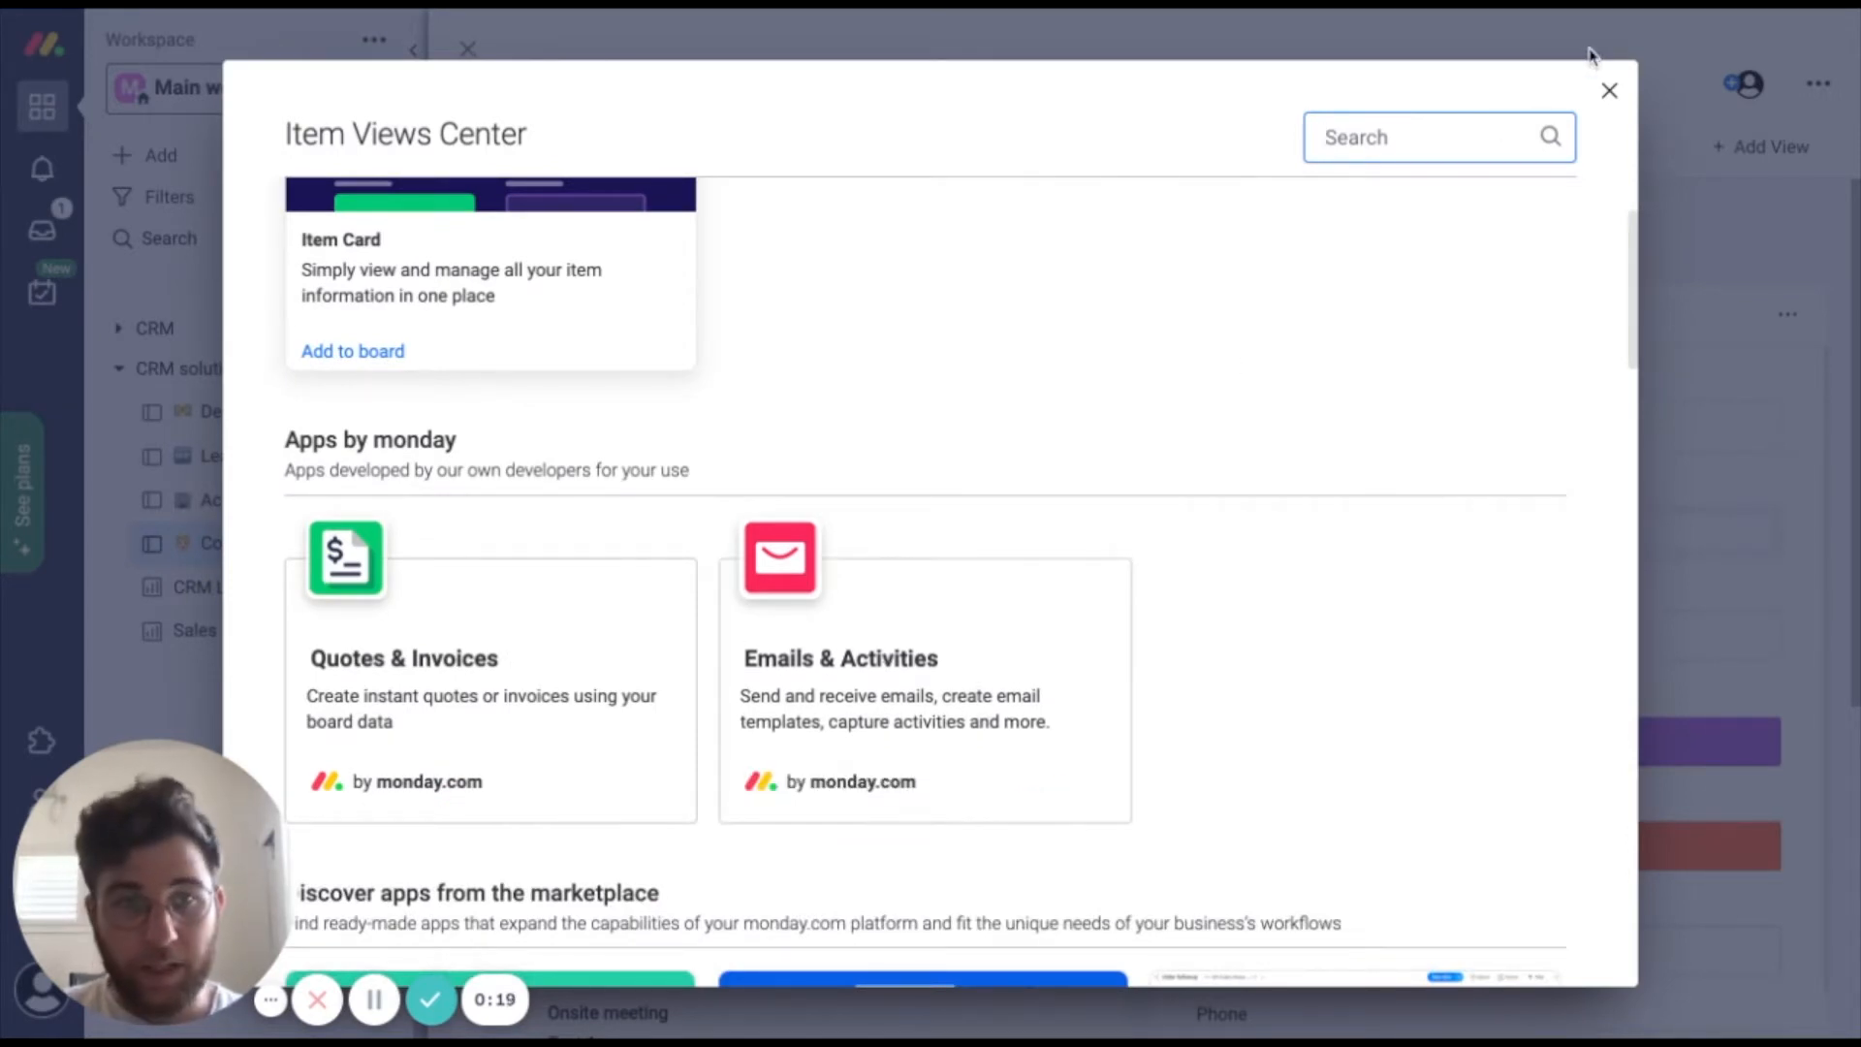
pyautogui.click(1610, 91)
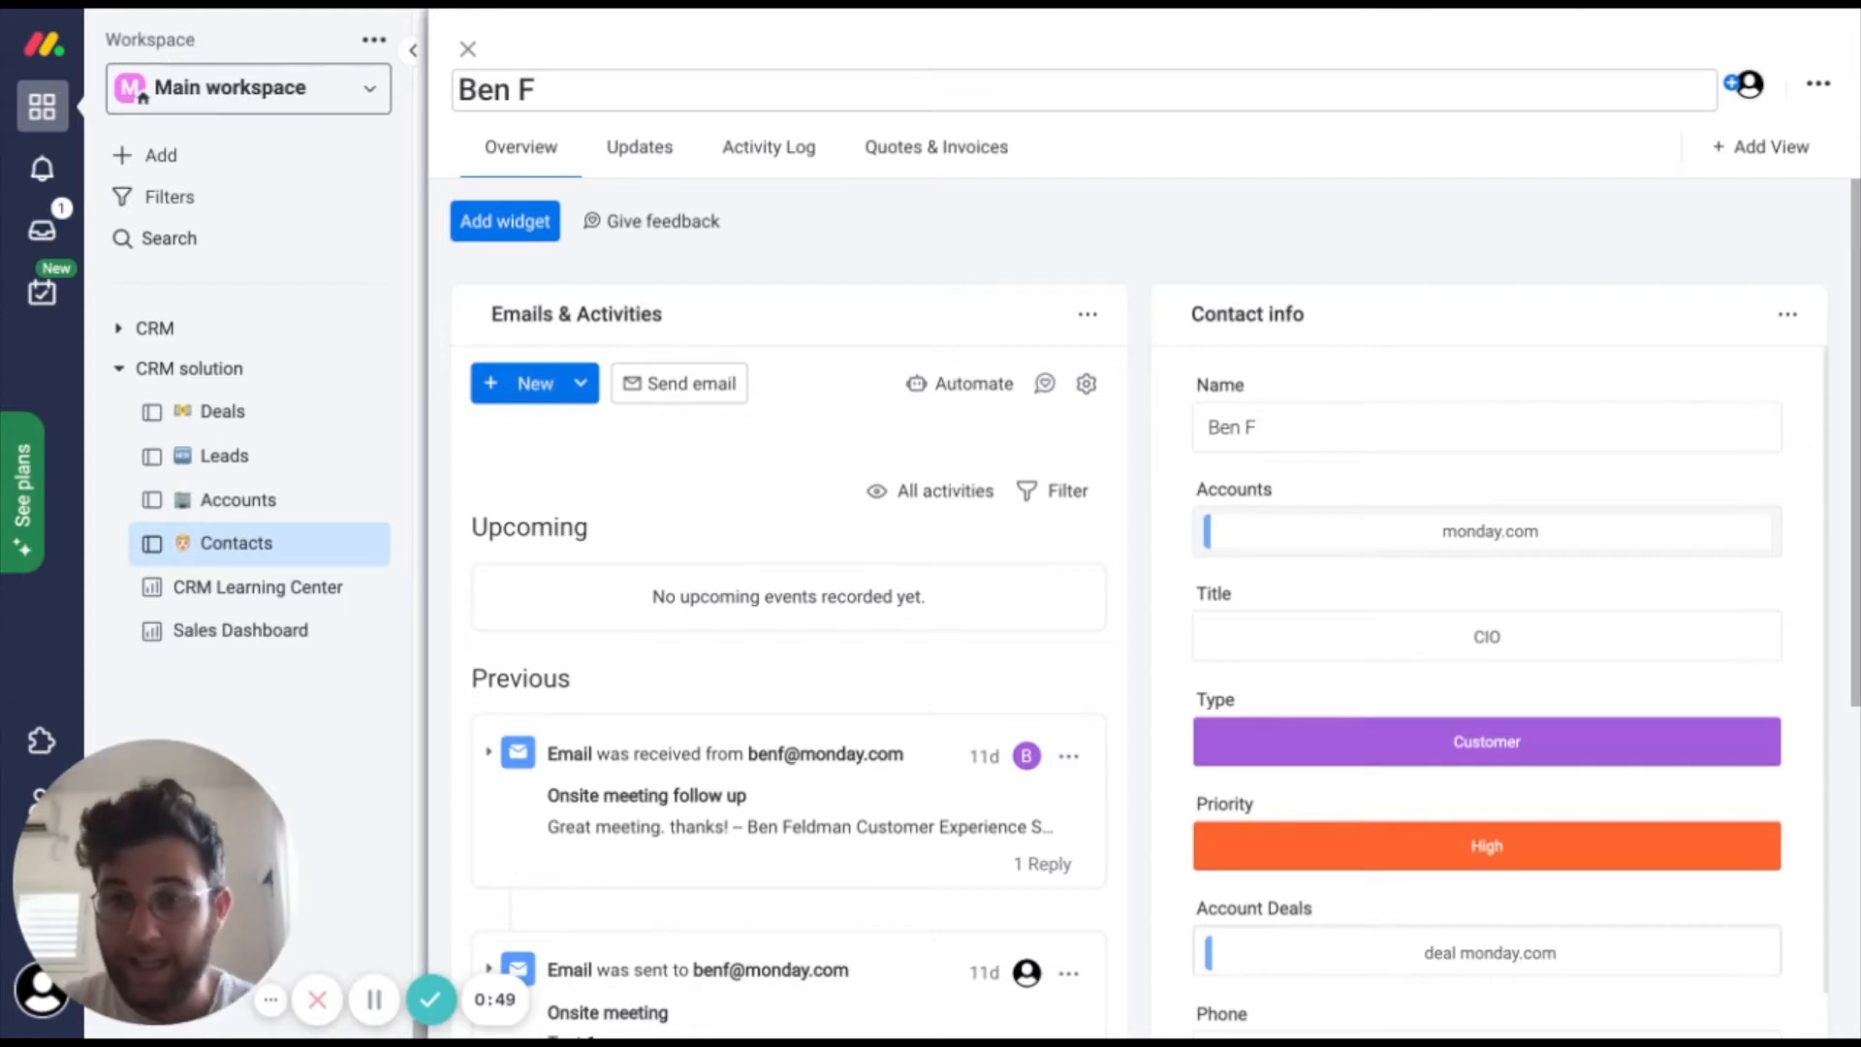
# Start a new email to the contact and check the recipient against the Email field in Contact info.
pyautogui.click(581, 384)
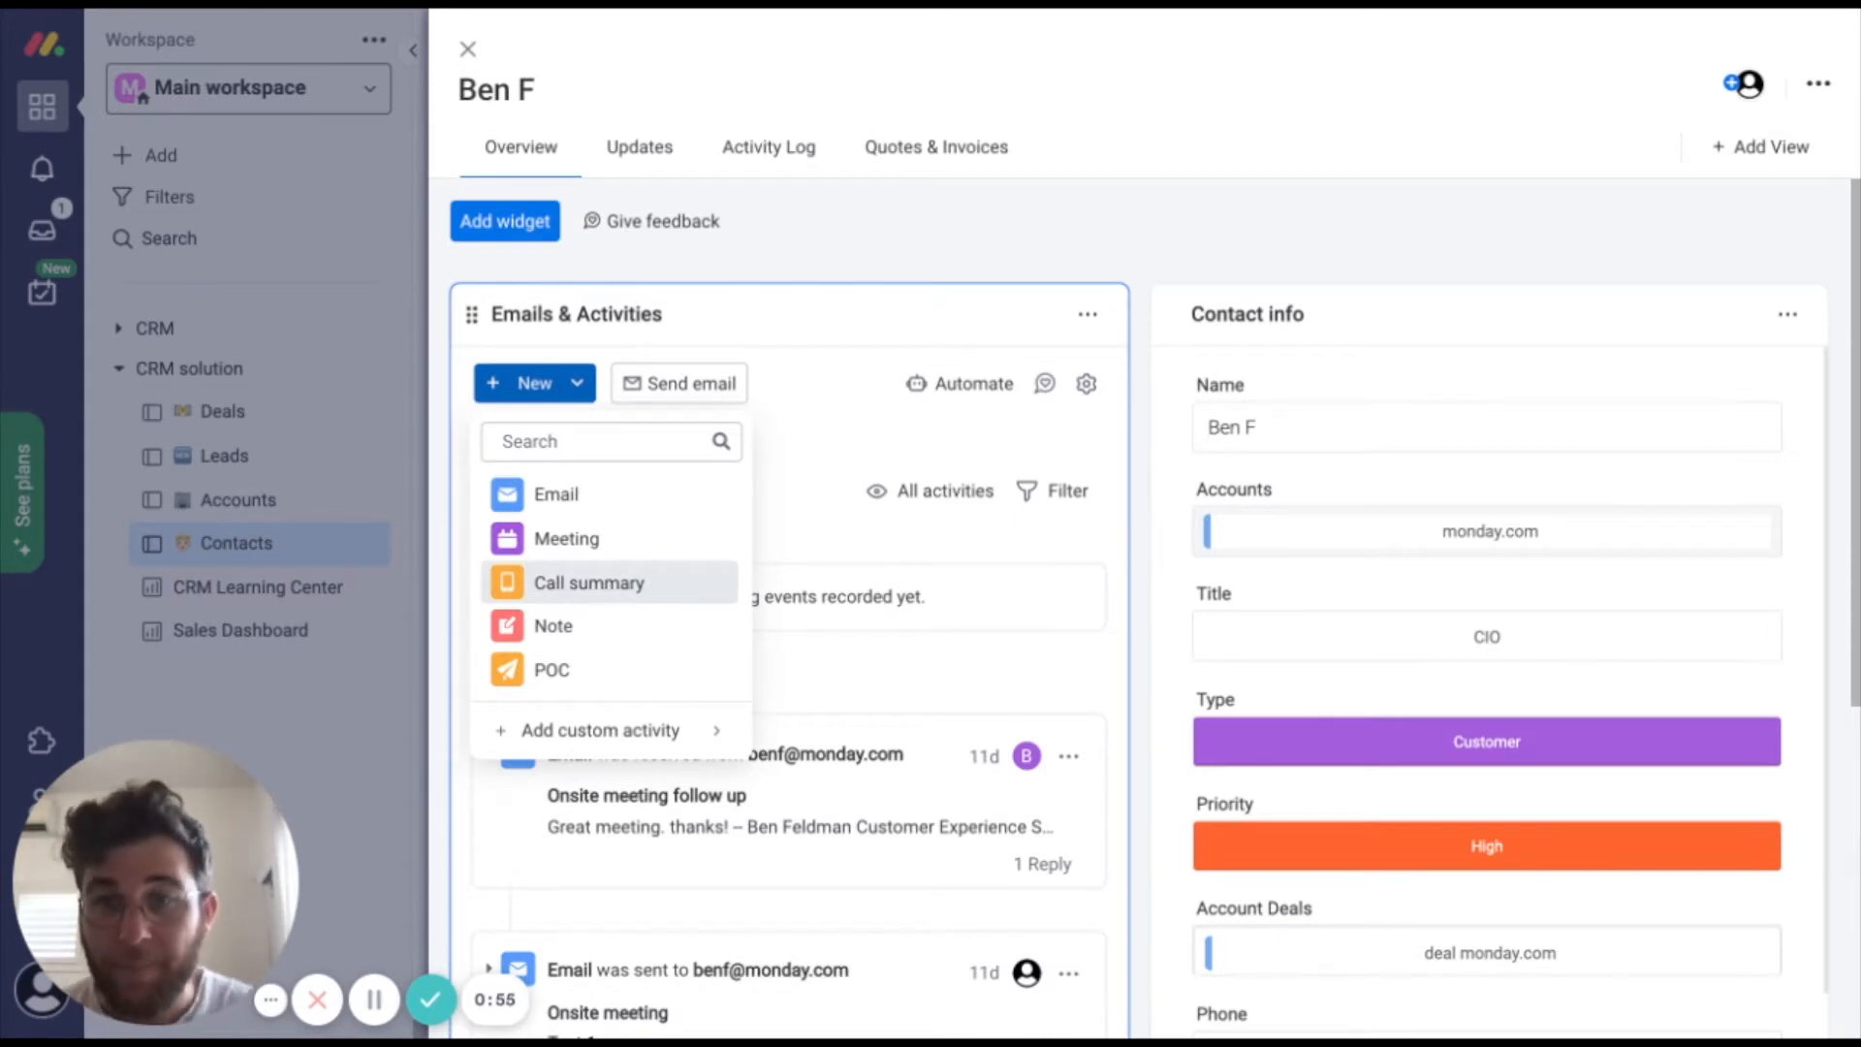
pyautogui.click(681, 386)
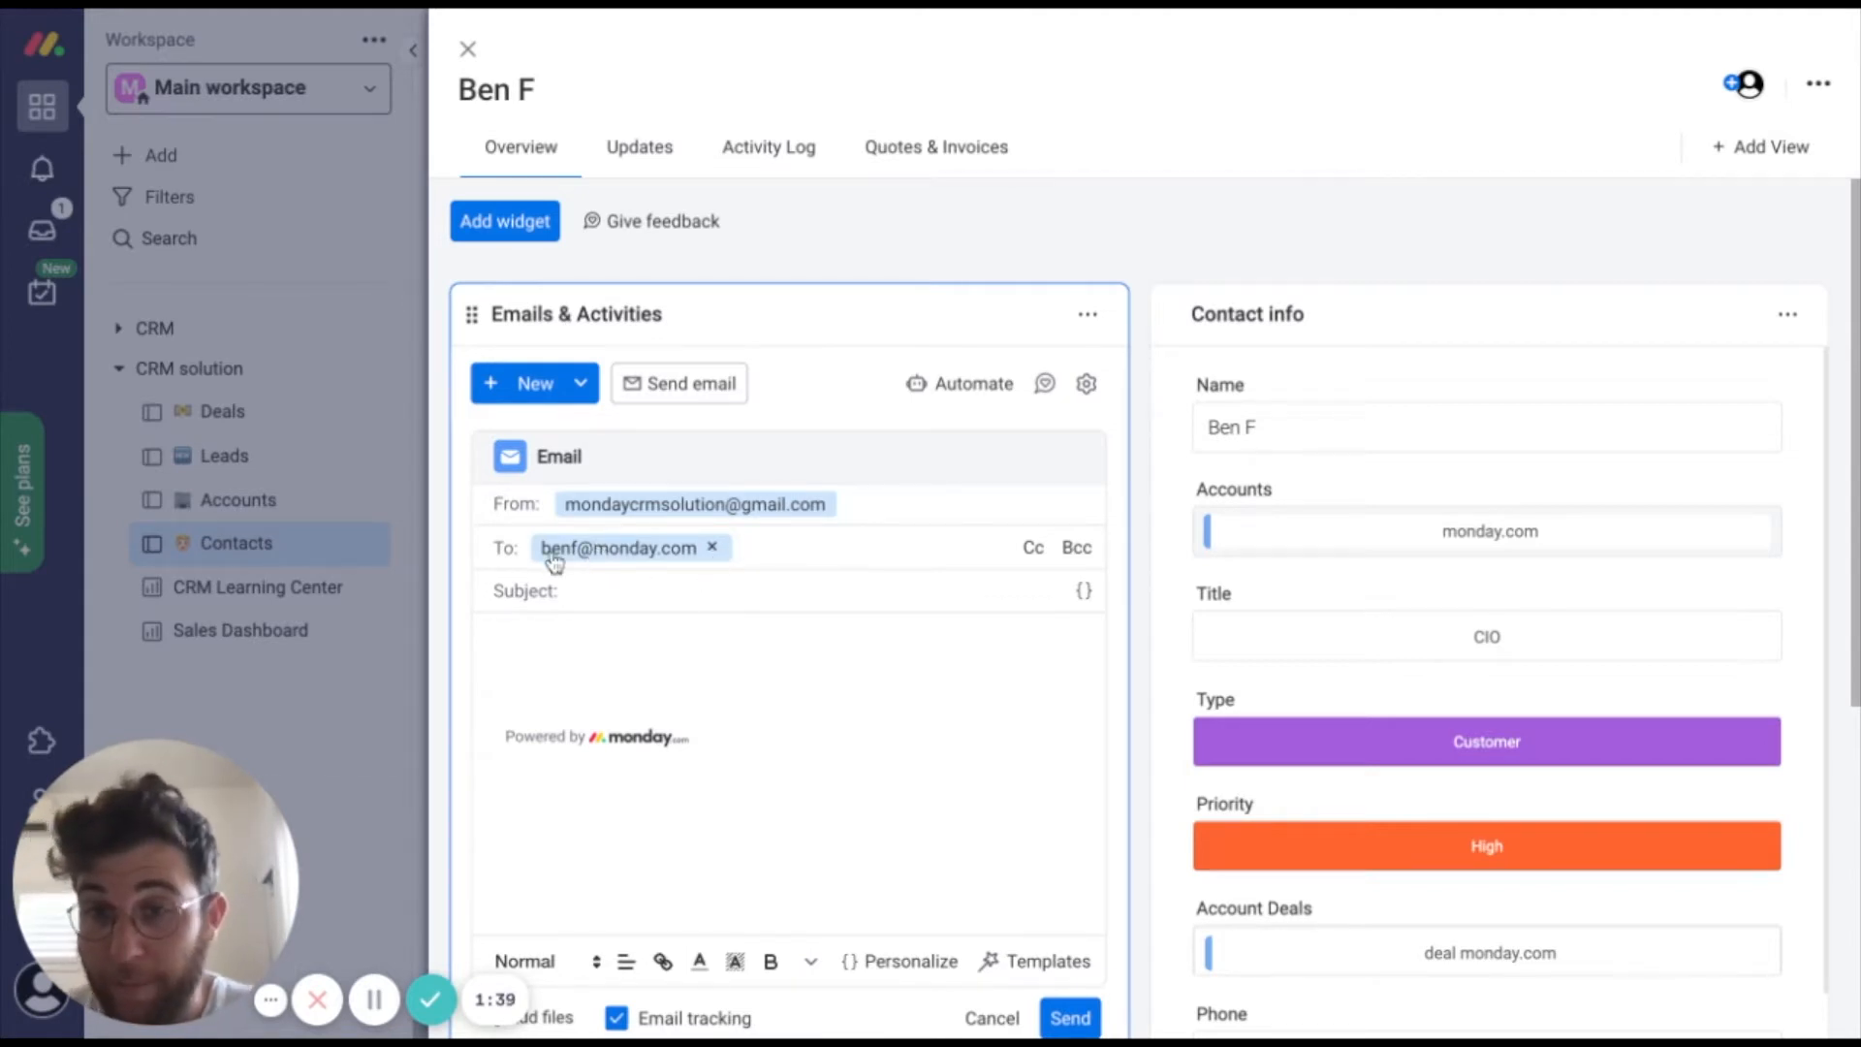
pyautogui.scroll(-3, 1330, 653)
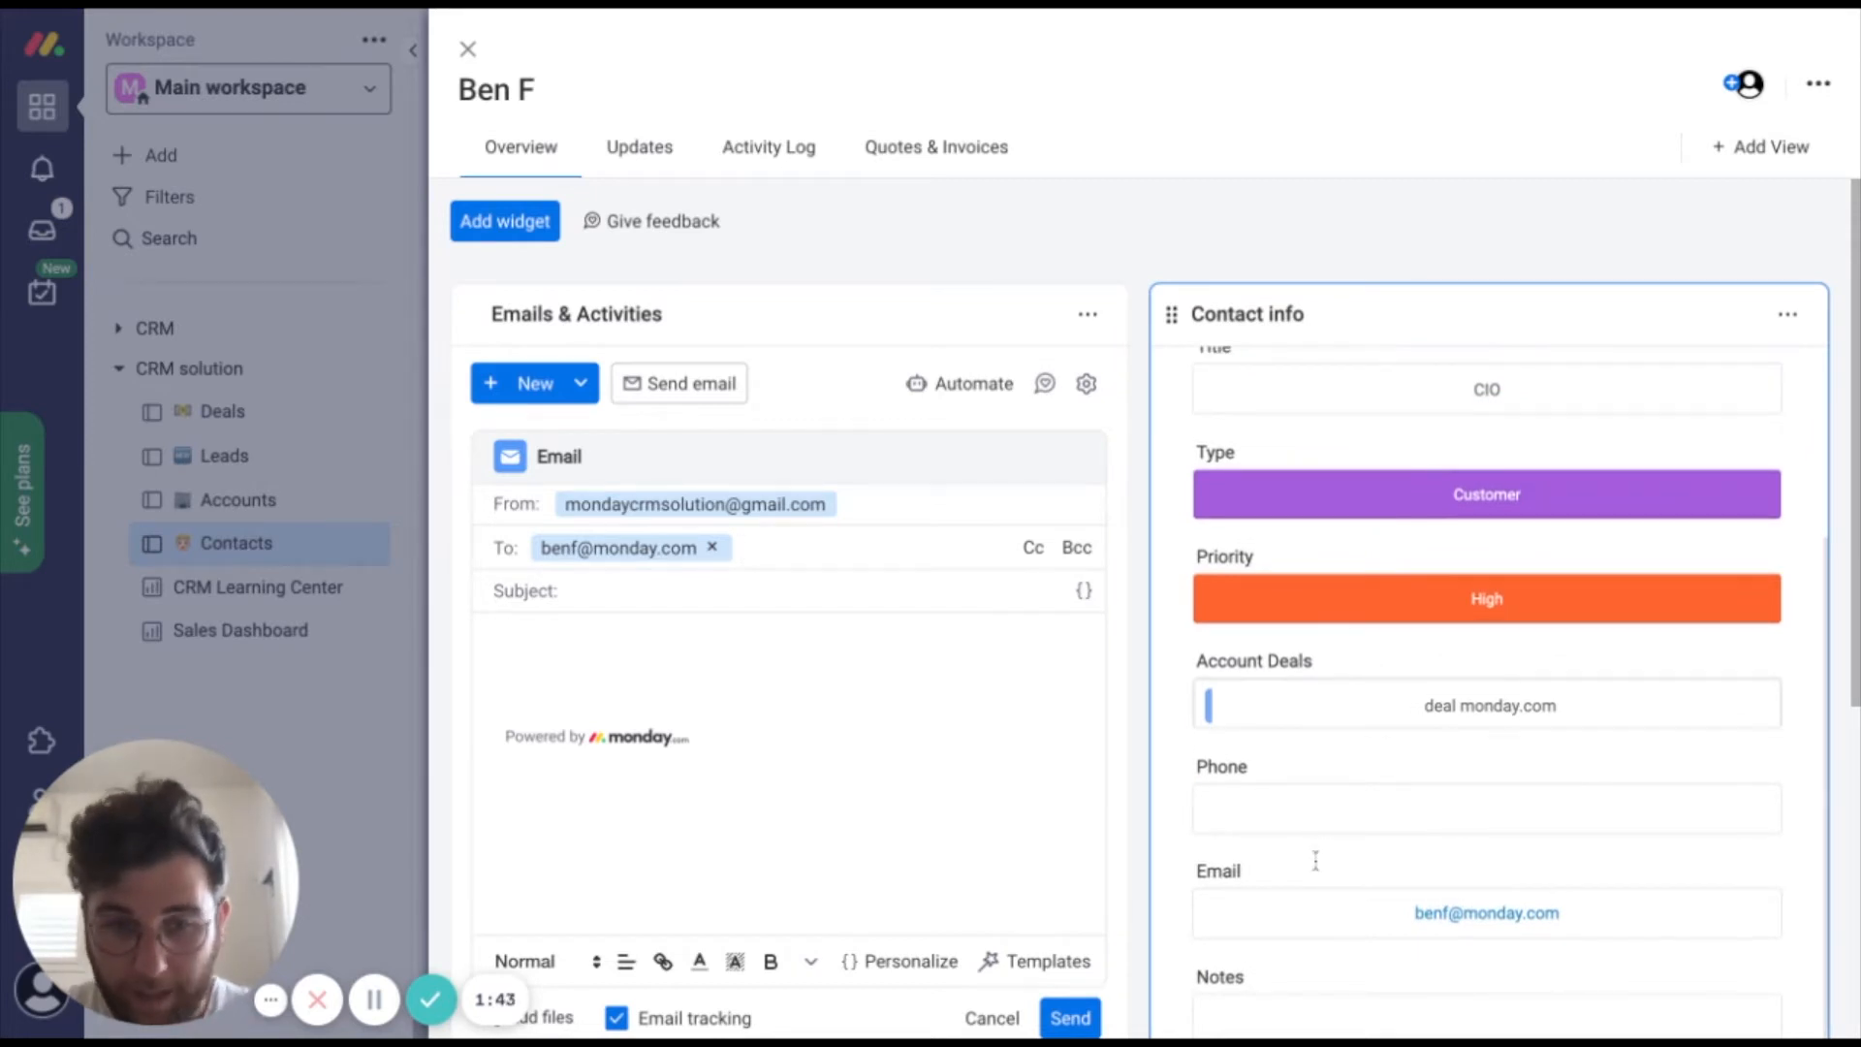
pyautogui.click(1461, 907)
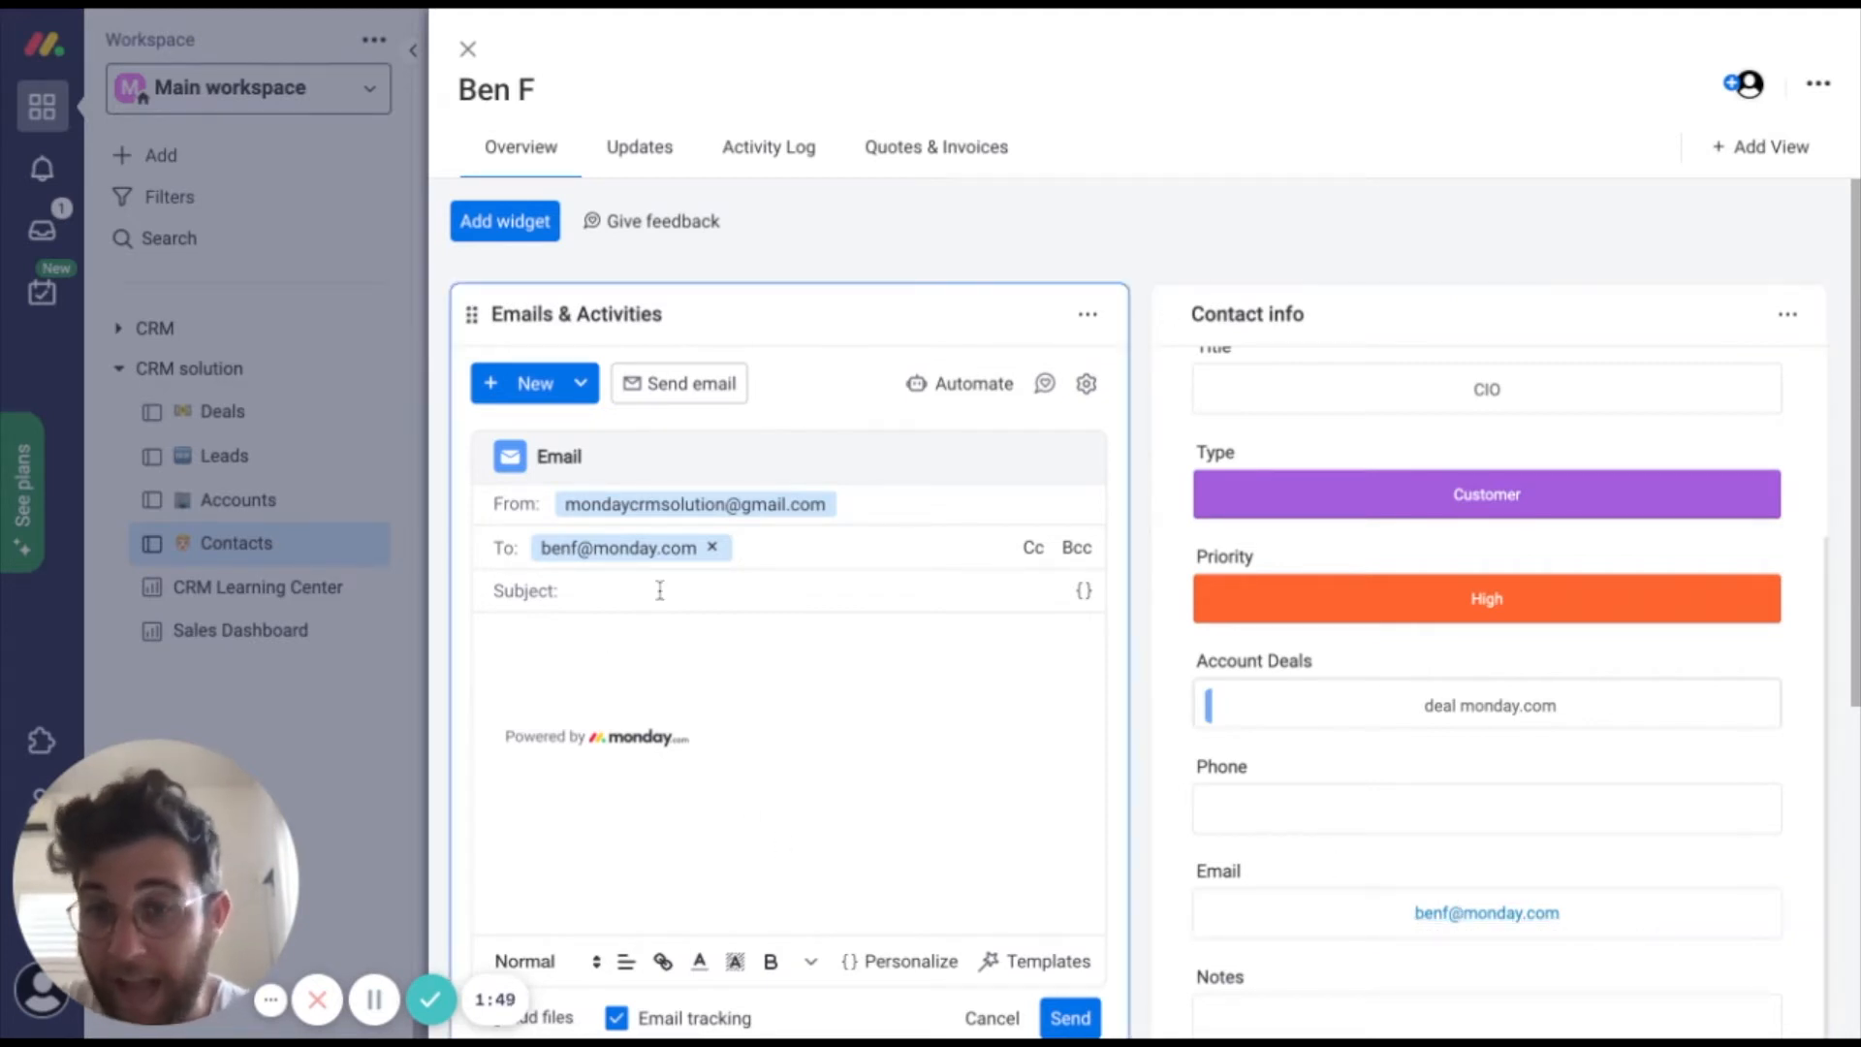
# Remove the email's recipient and add the contact's e-mail address back from the suggestion.
pyautogui.click(712, 549)
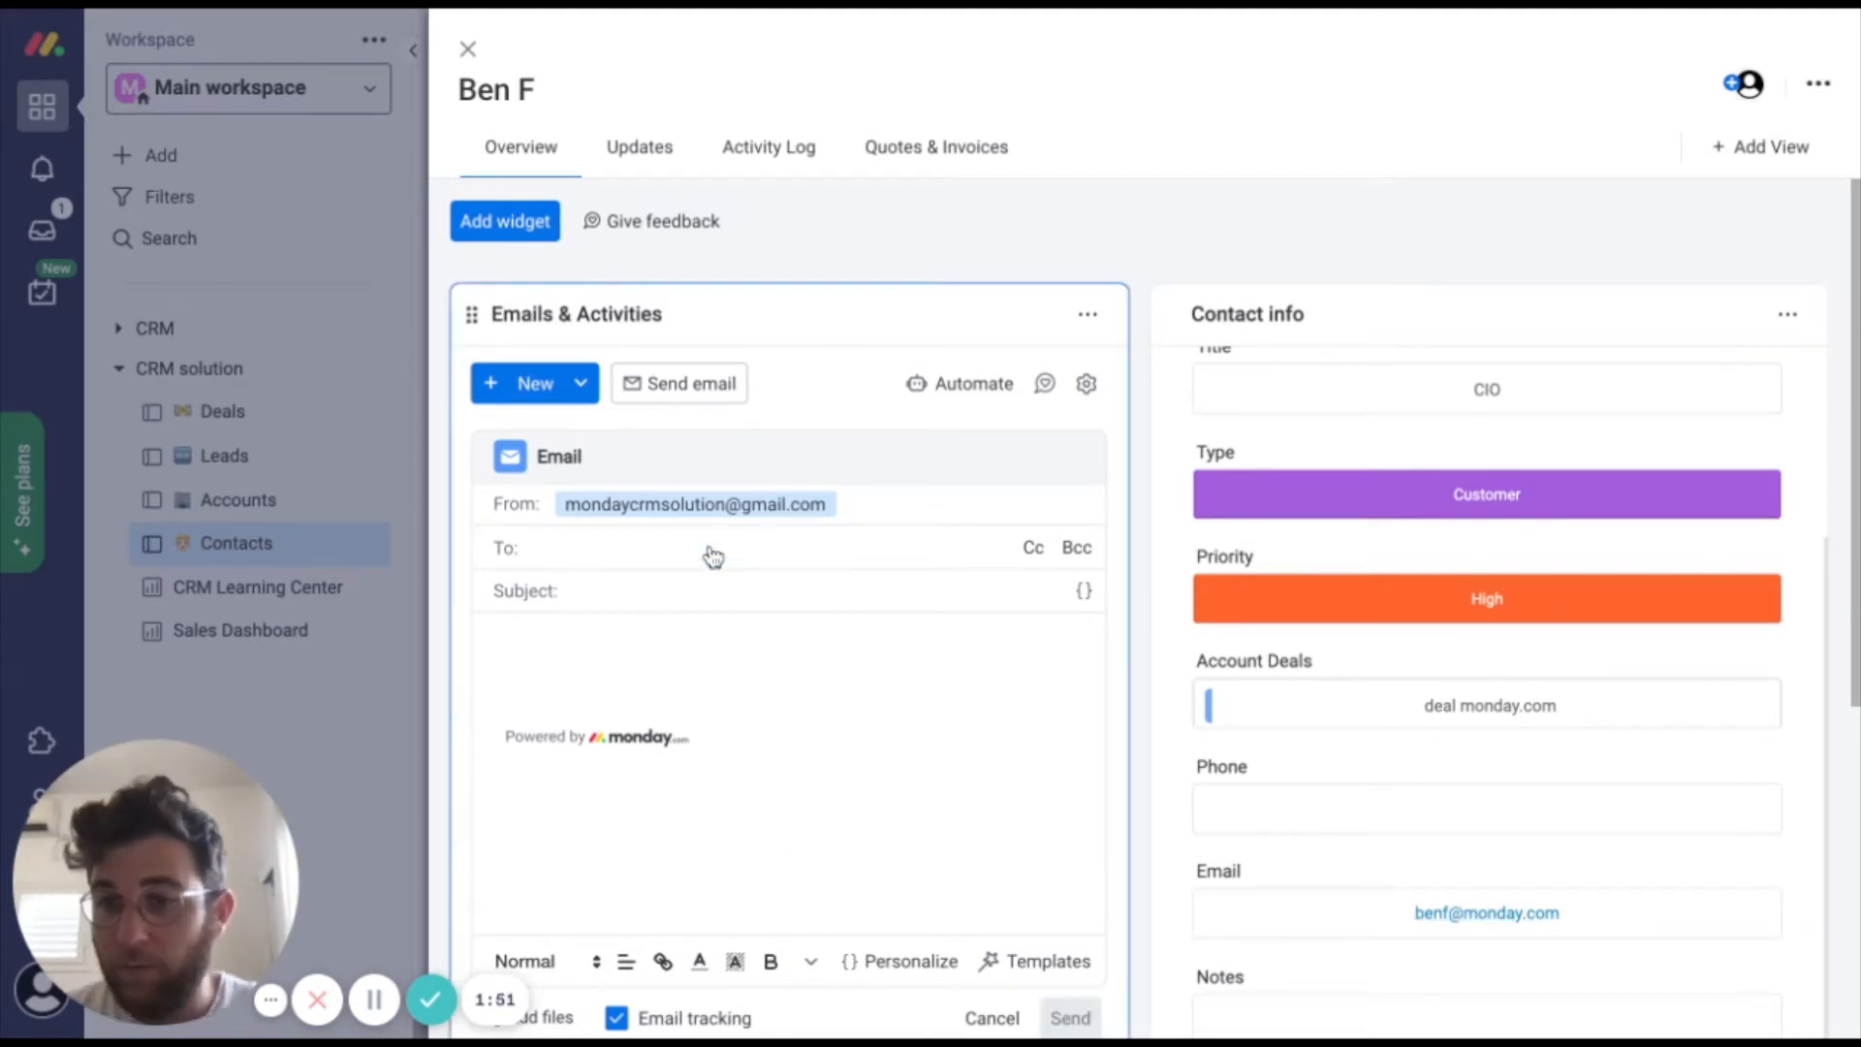
pyautogui.write('ben')
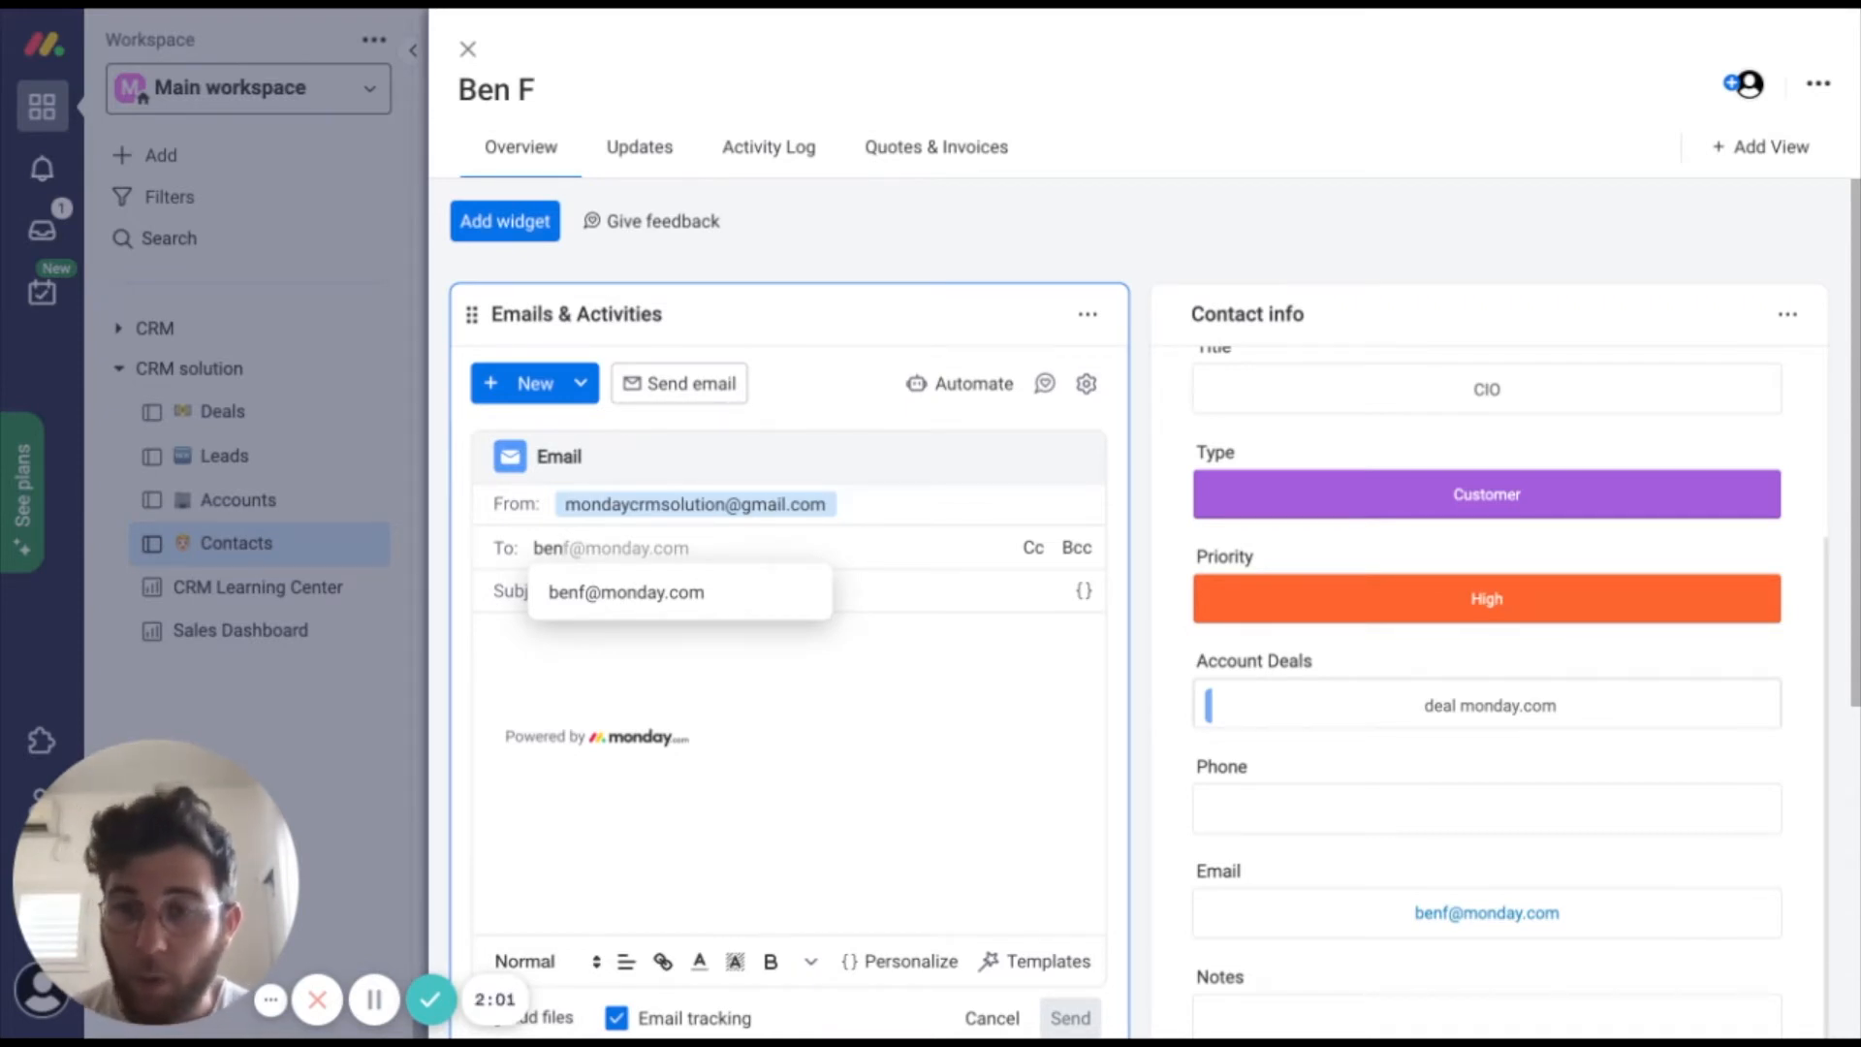
pyautogui.click(681, 589)
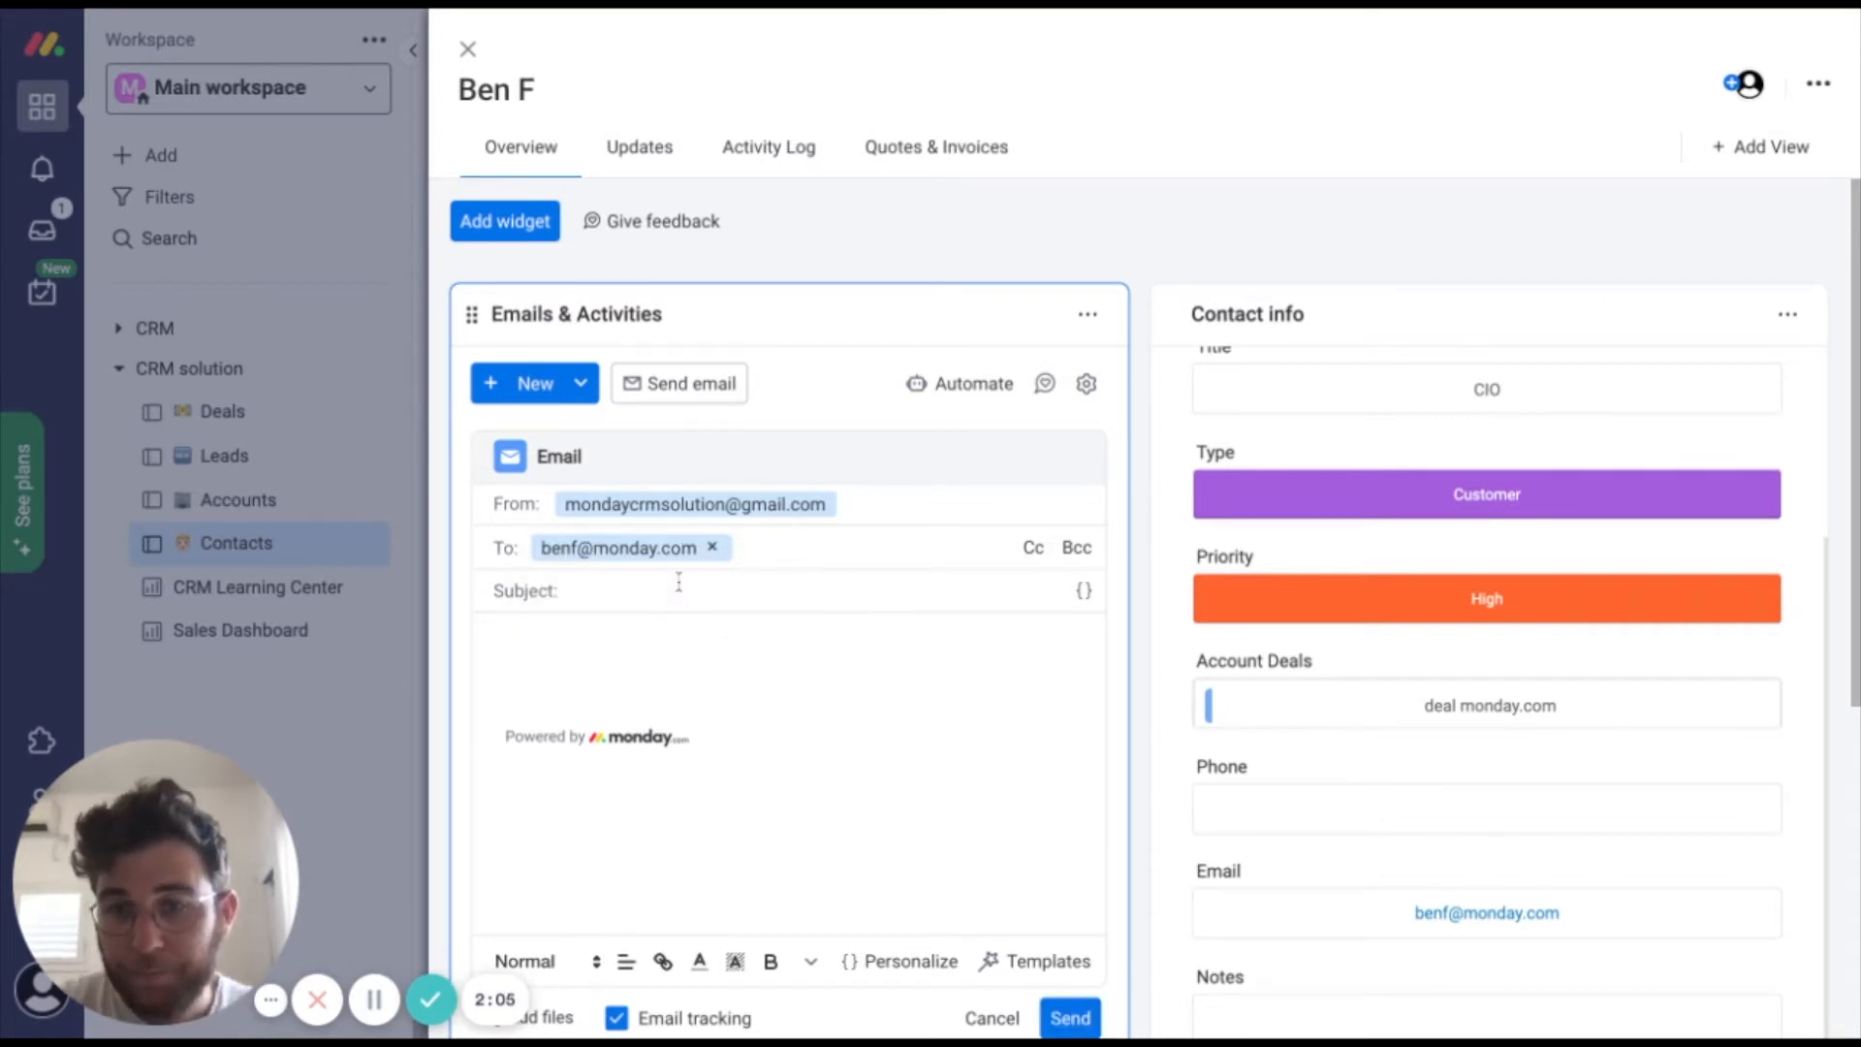
# Set the email's subject to "potential meeting?".
pyautogui.write('p')
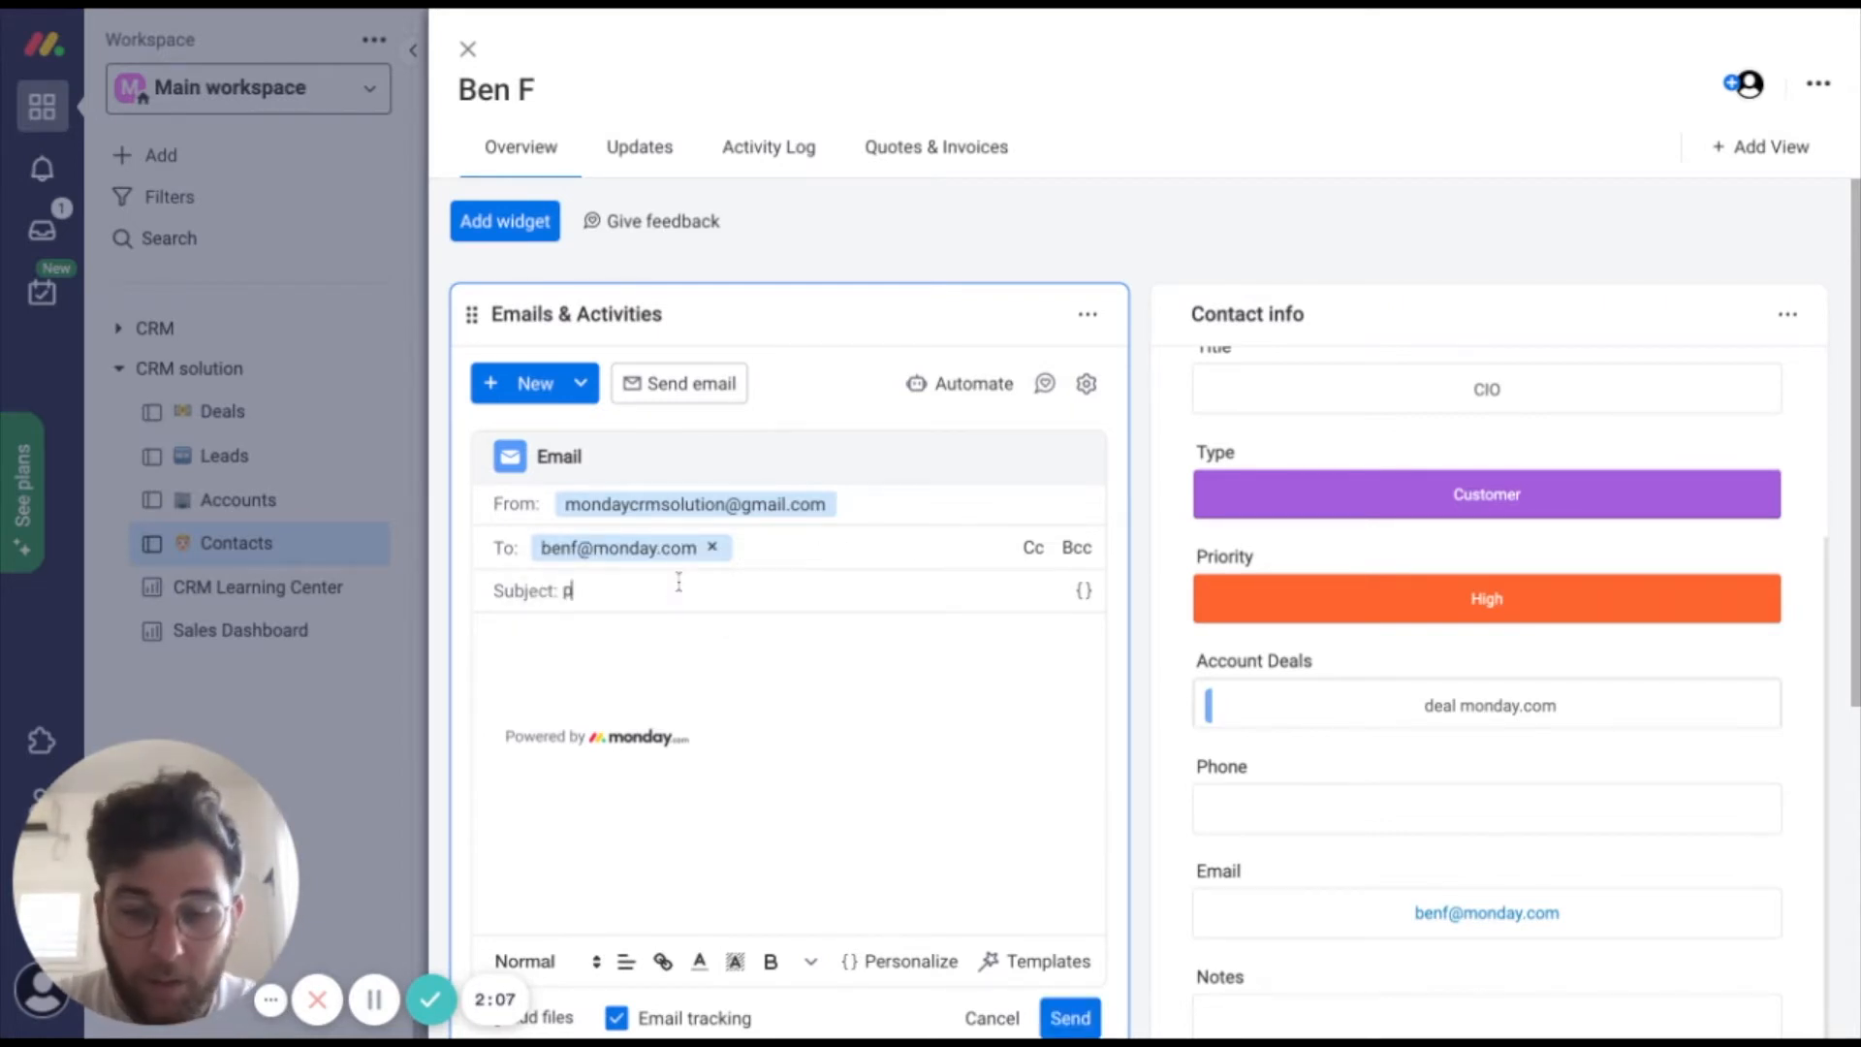
pyautogui.write('otent')
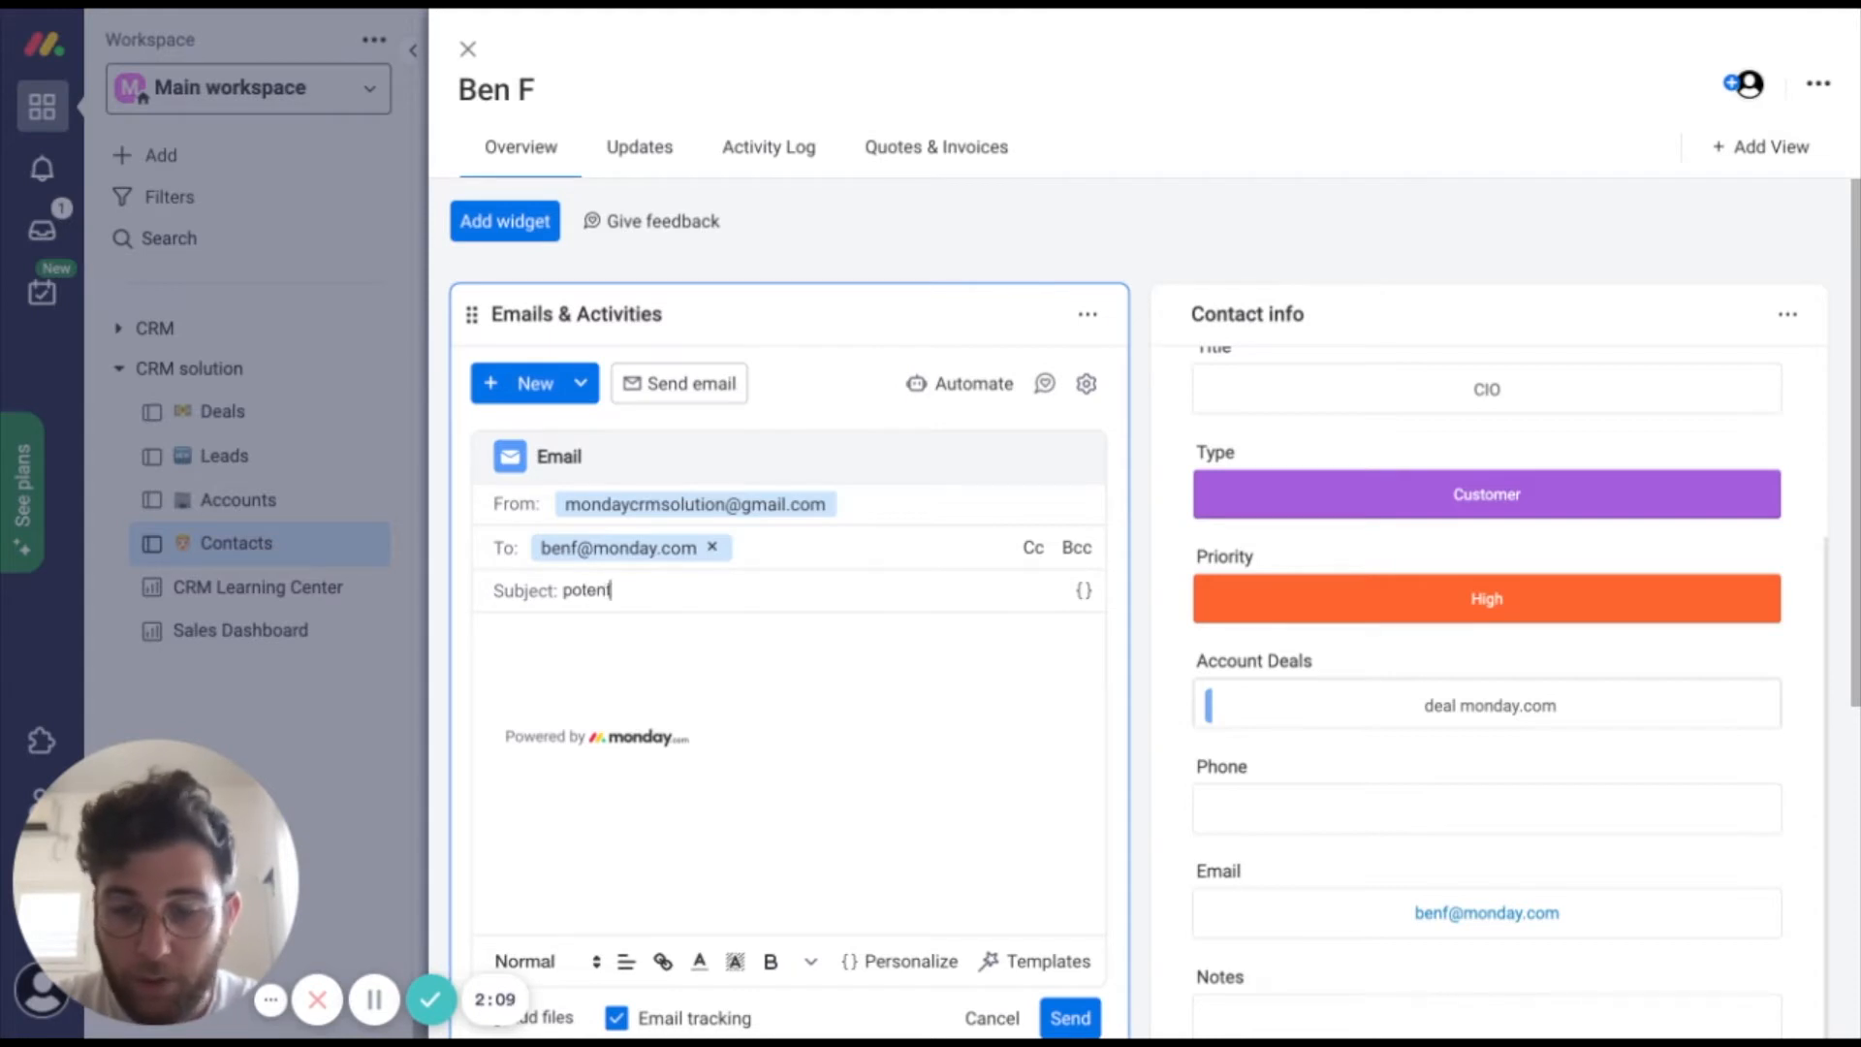
pyautogui.write('ial meeting?')
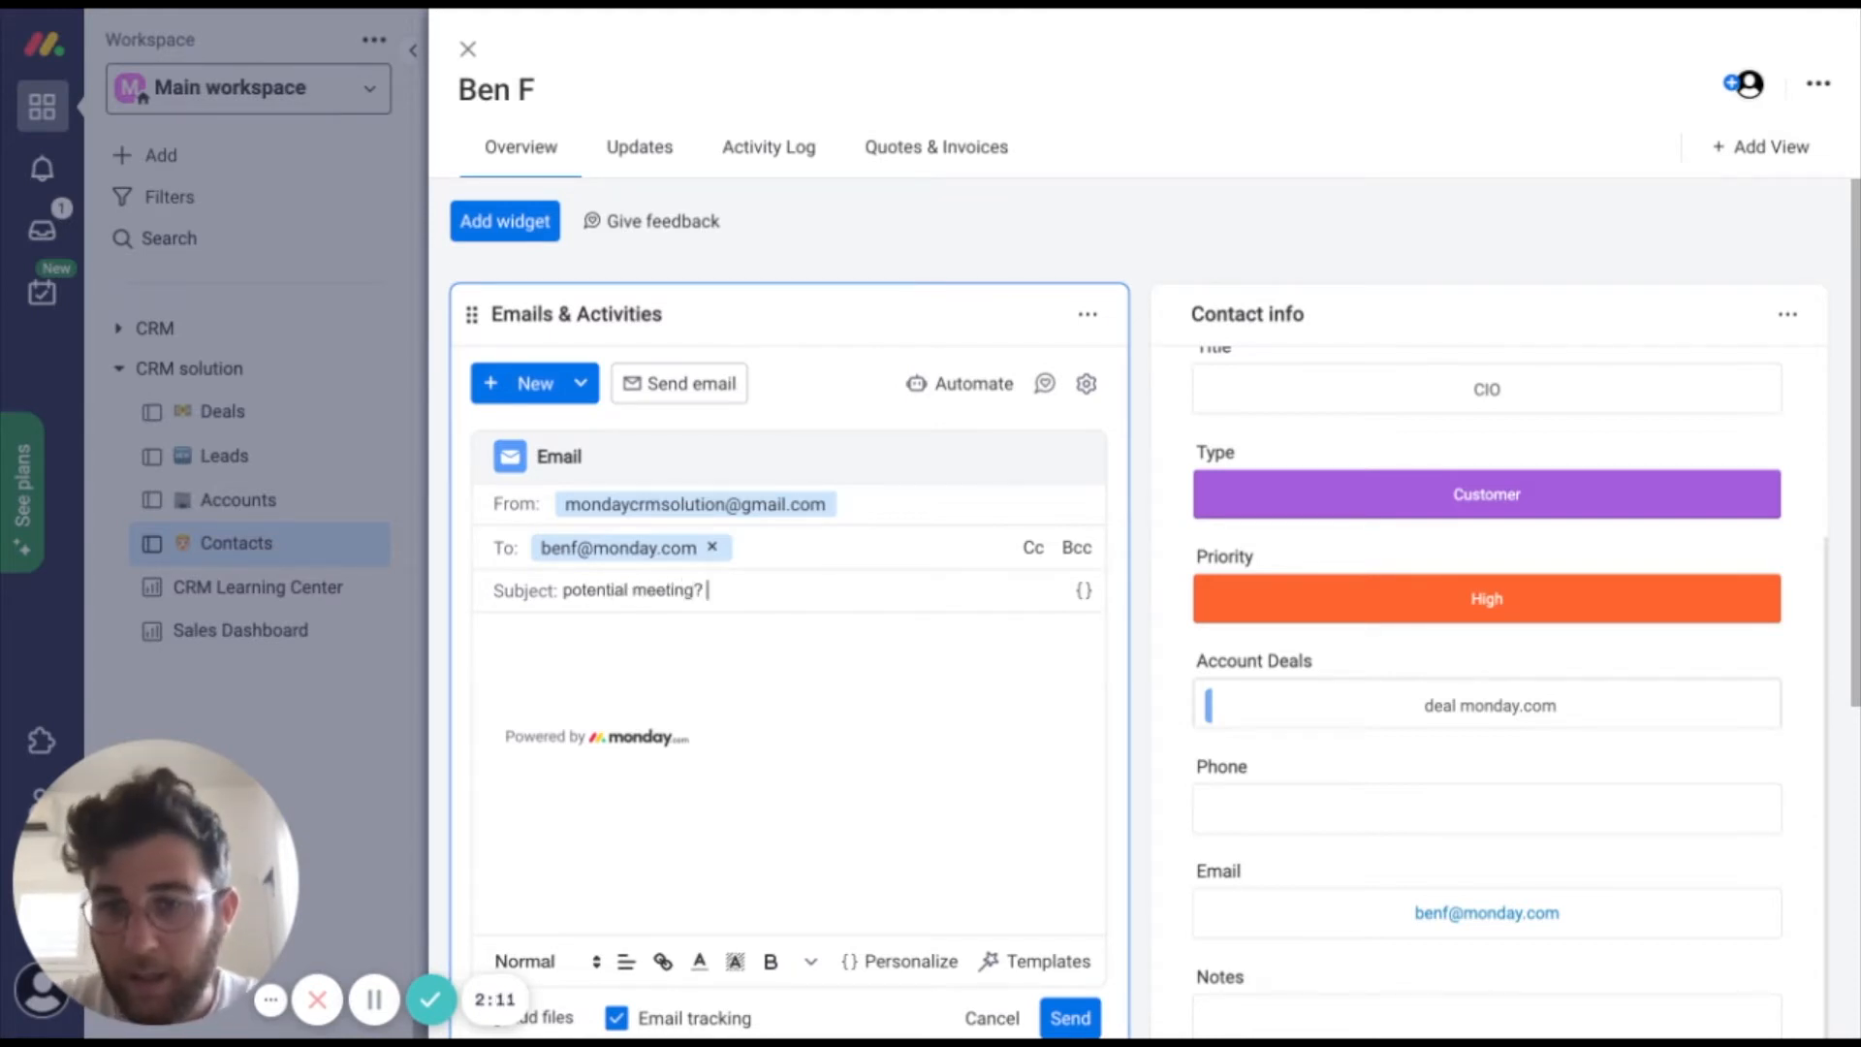
# Look through the text style and text colour options for the email body.
pyautogui.click(531, 663)
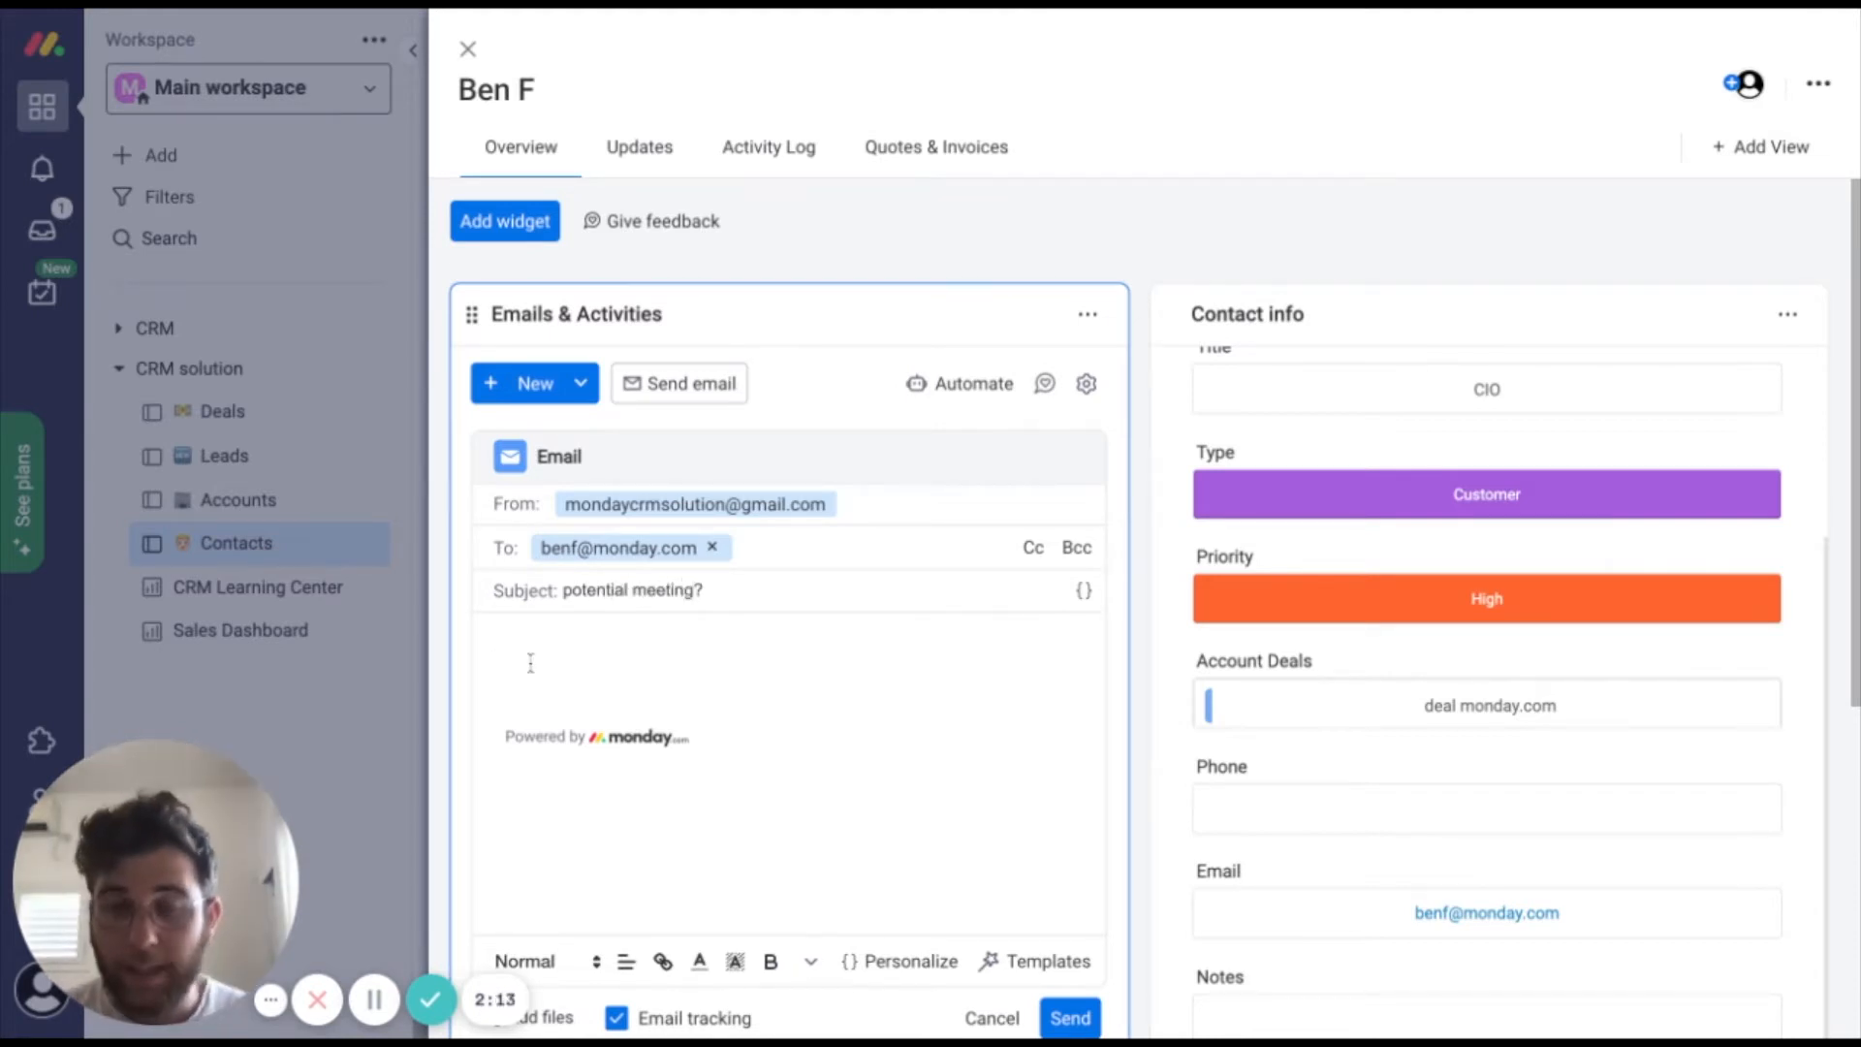
pyautogui.scroll(-1, 530, 663)
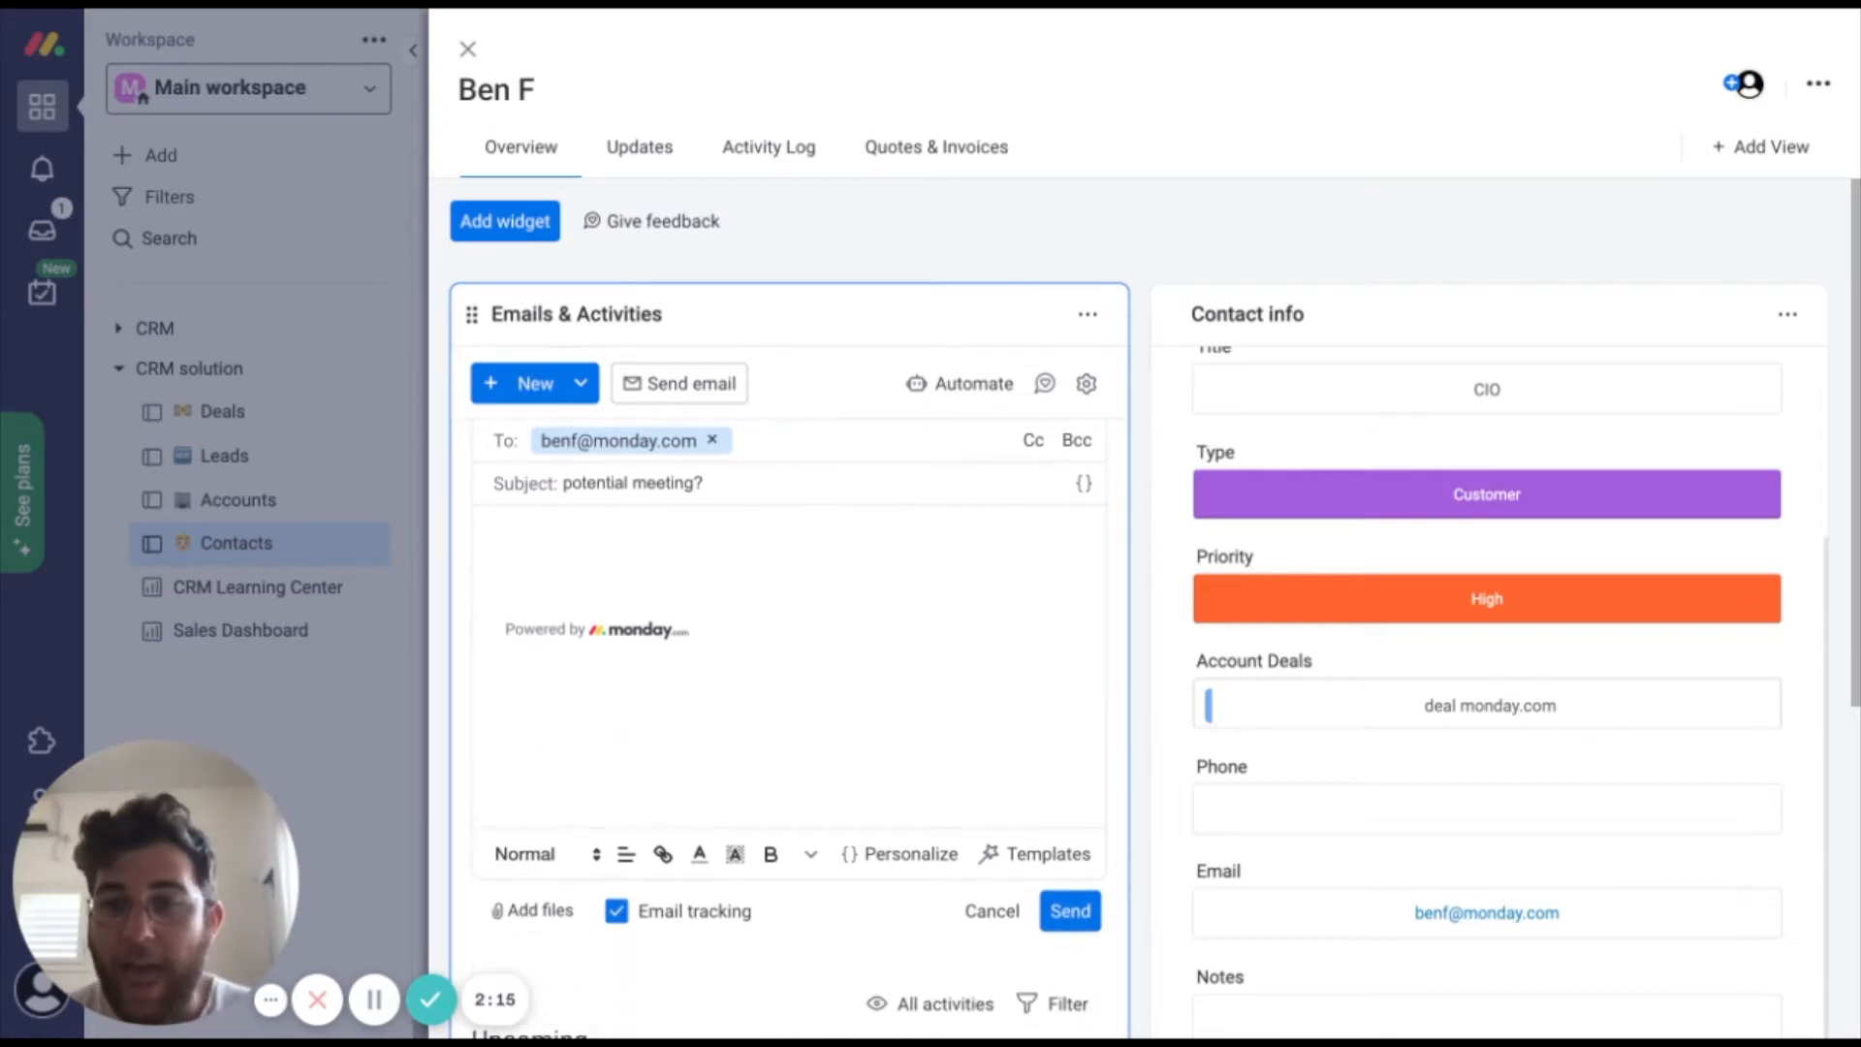
pyautogui.click(533, 855)
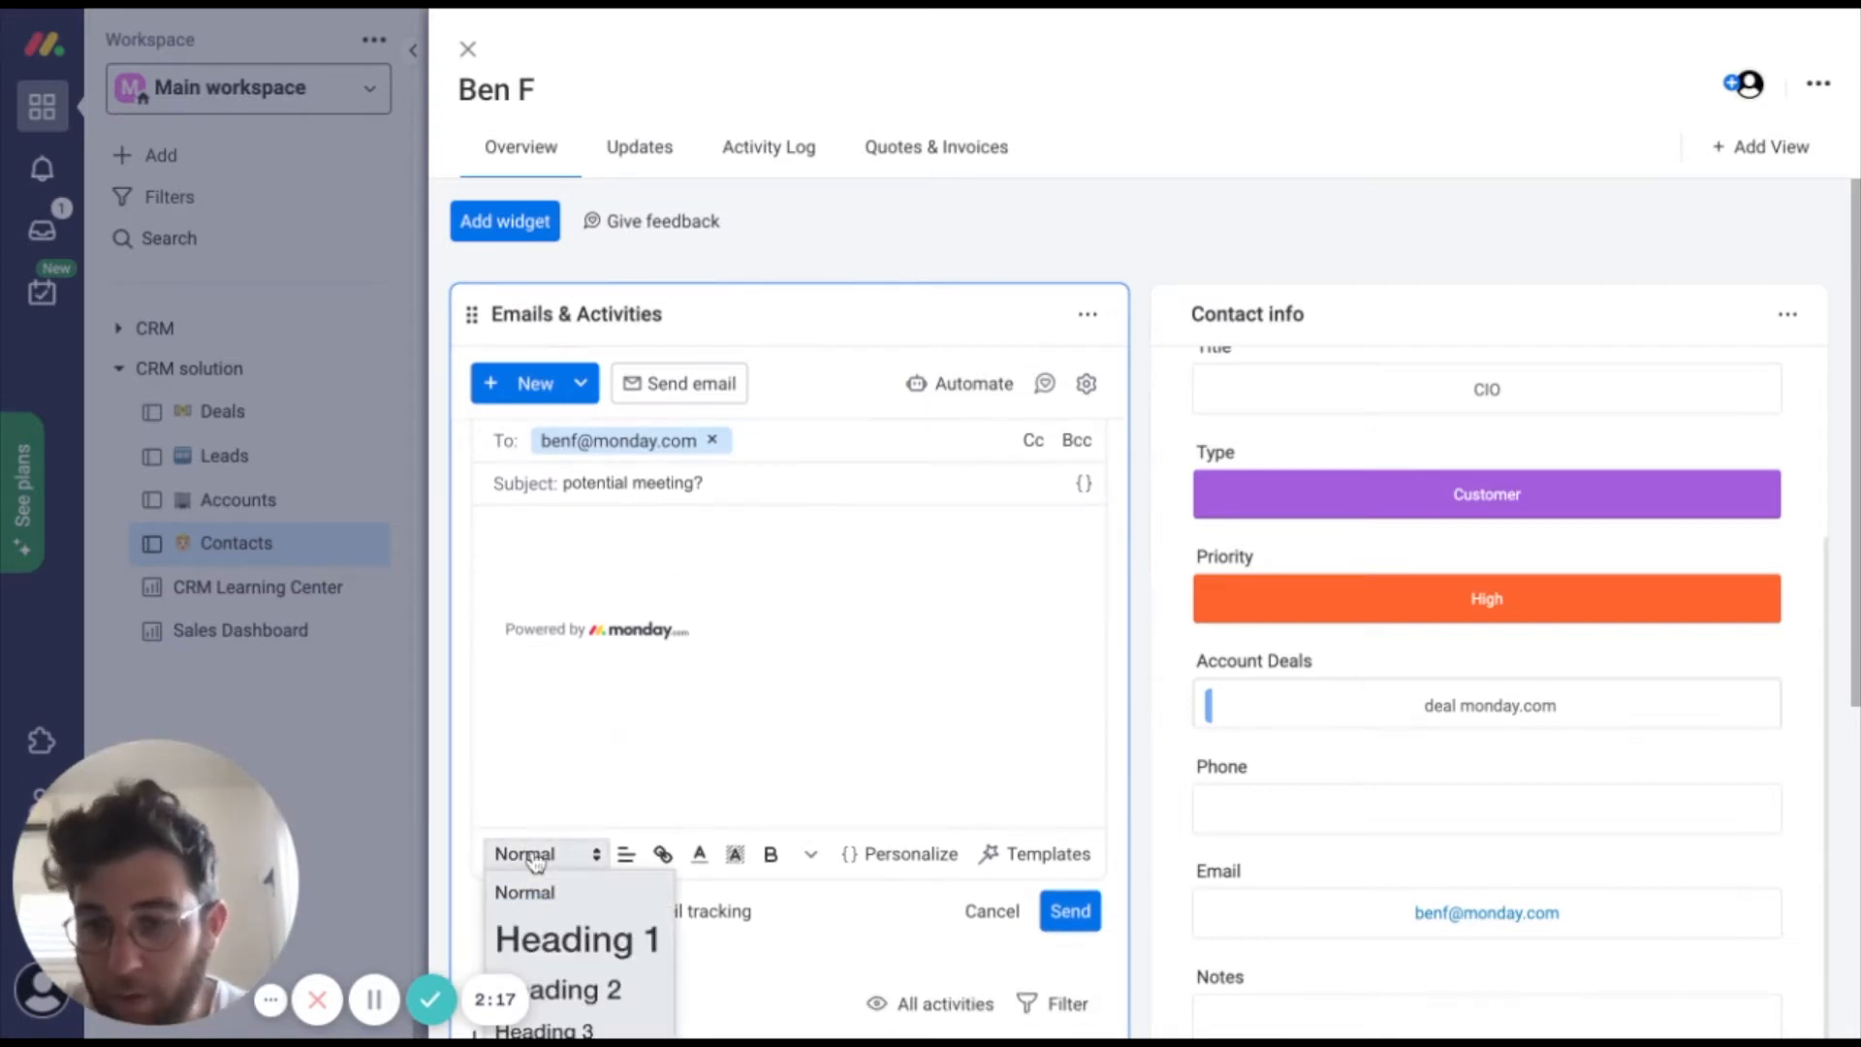
pyautogui.click(700, 853)
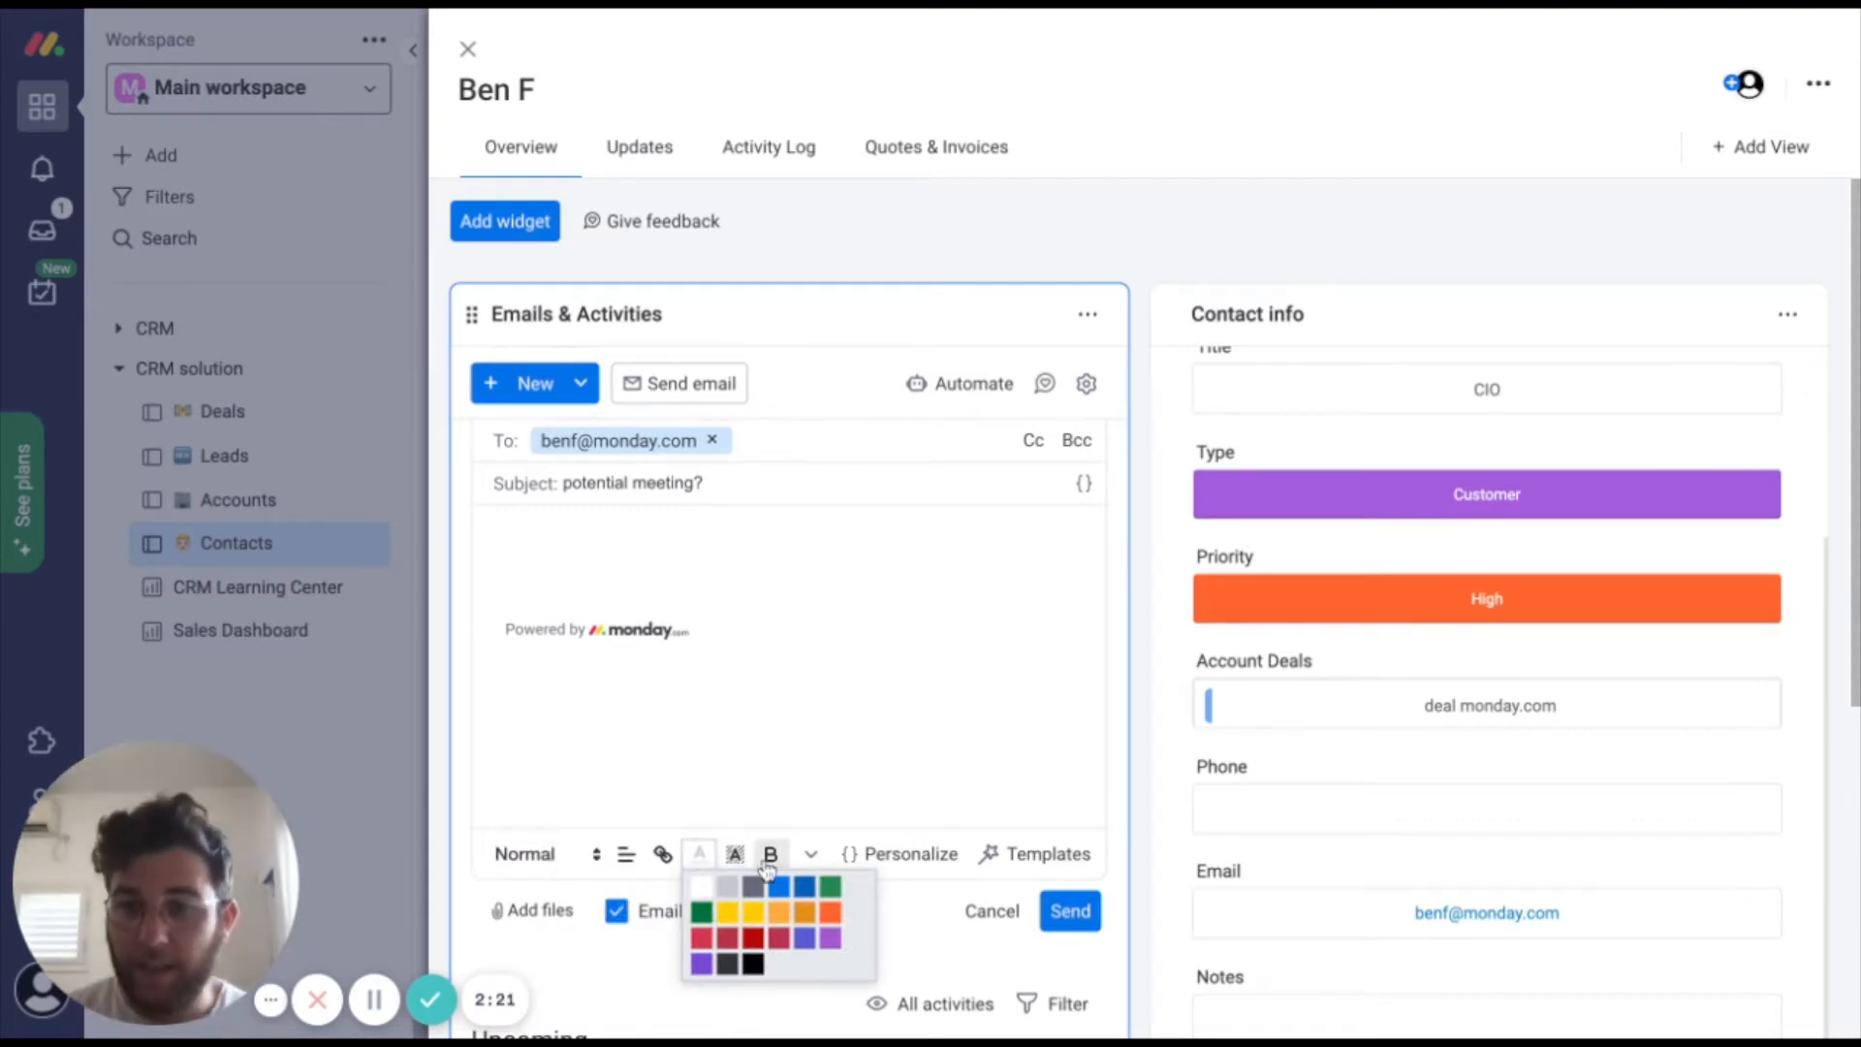
pyautogui.click(632, 703)
pyautogui.scroll(1, 632, 702)
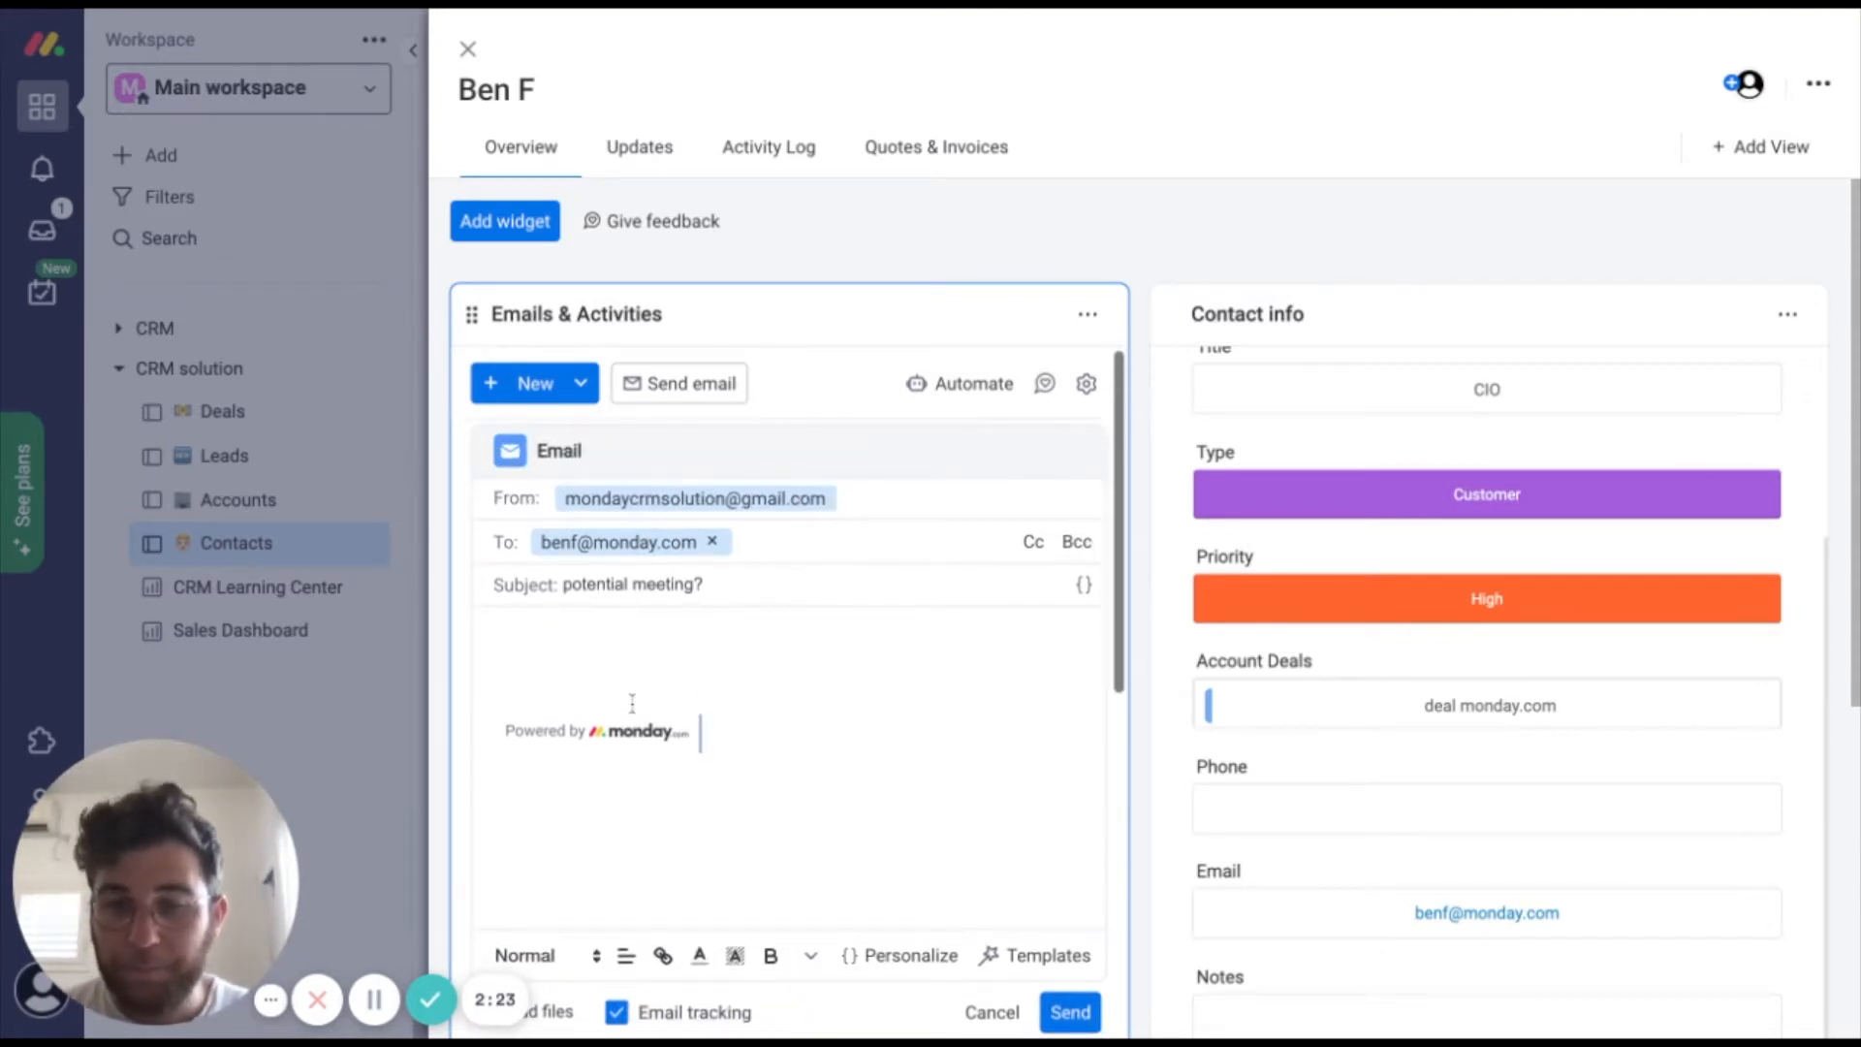
# Begin the email body with the greeting "Hi" followed by the autopopulated Item Name field.
pyautogui.click(559, 631)
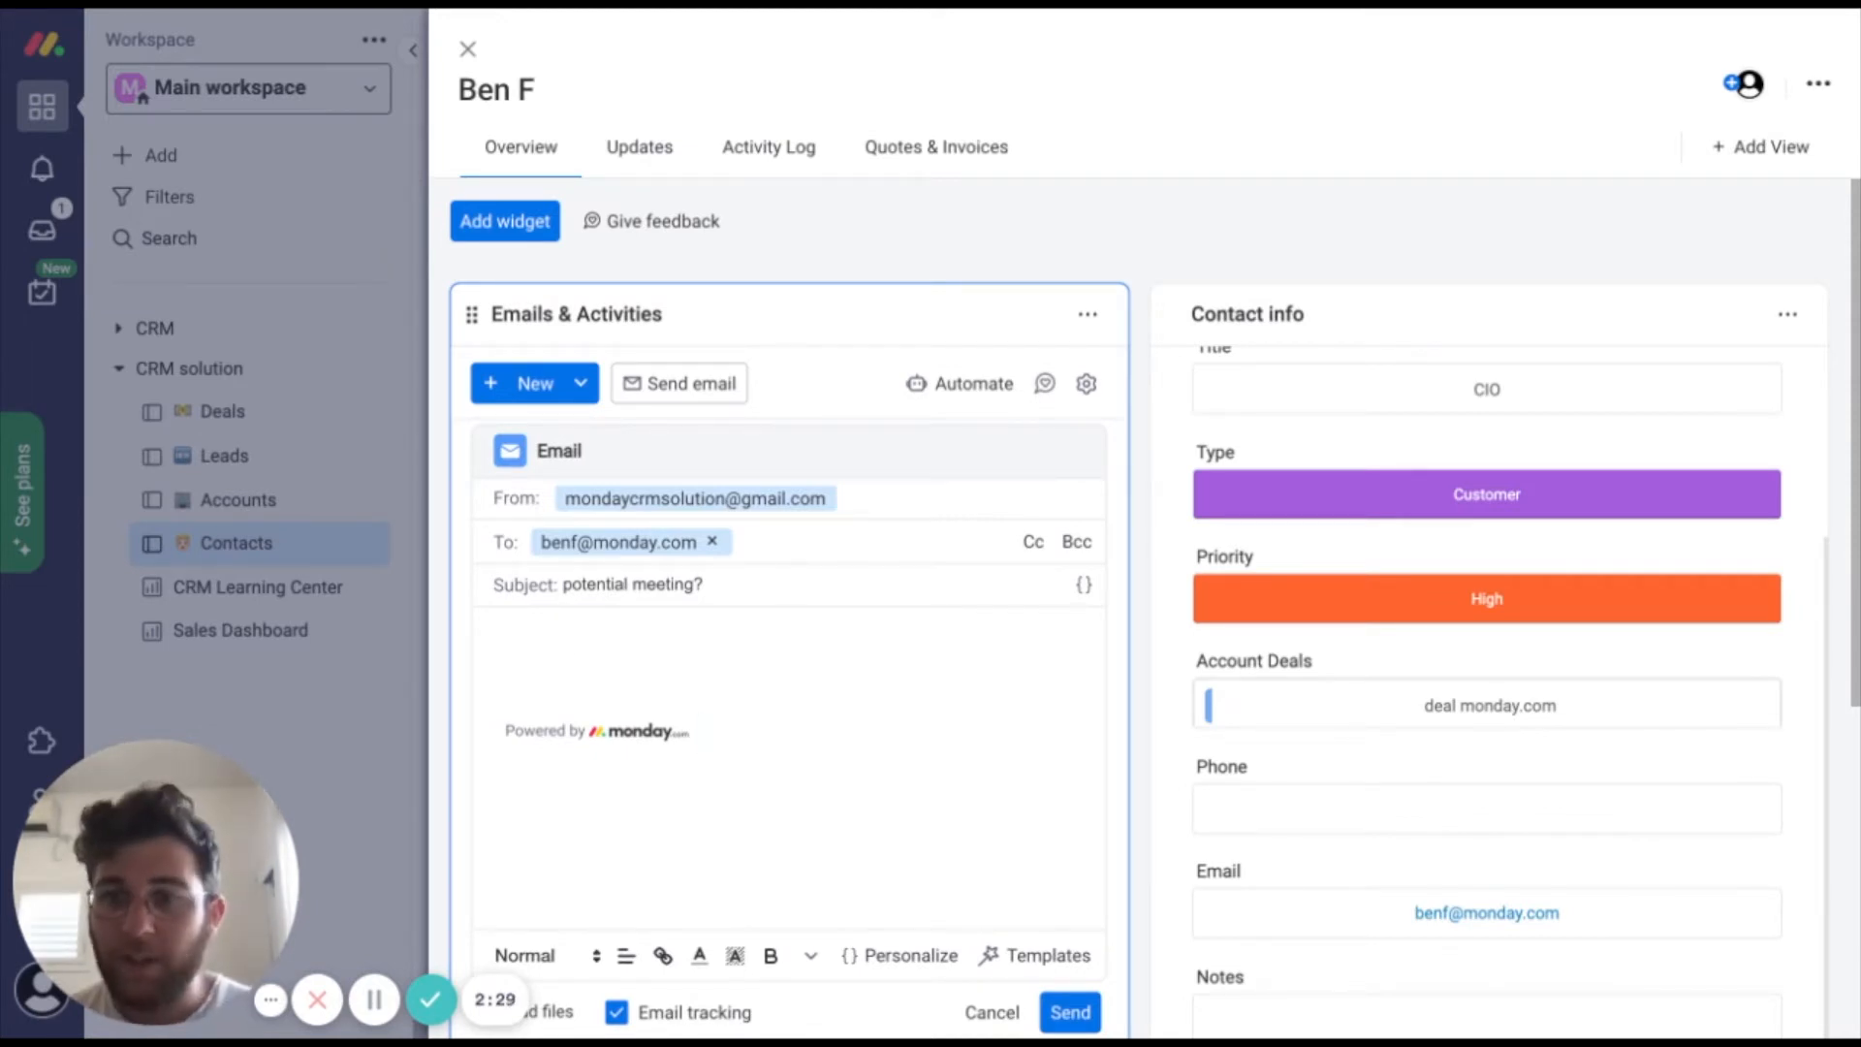
pyautogui.write('Hi,')
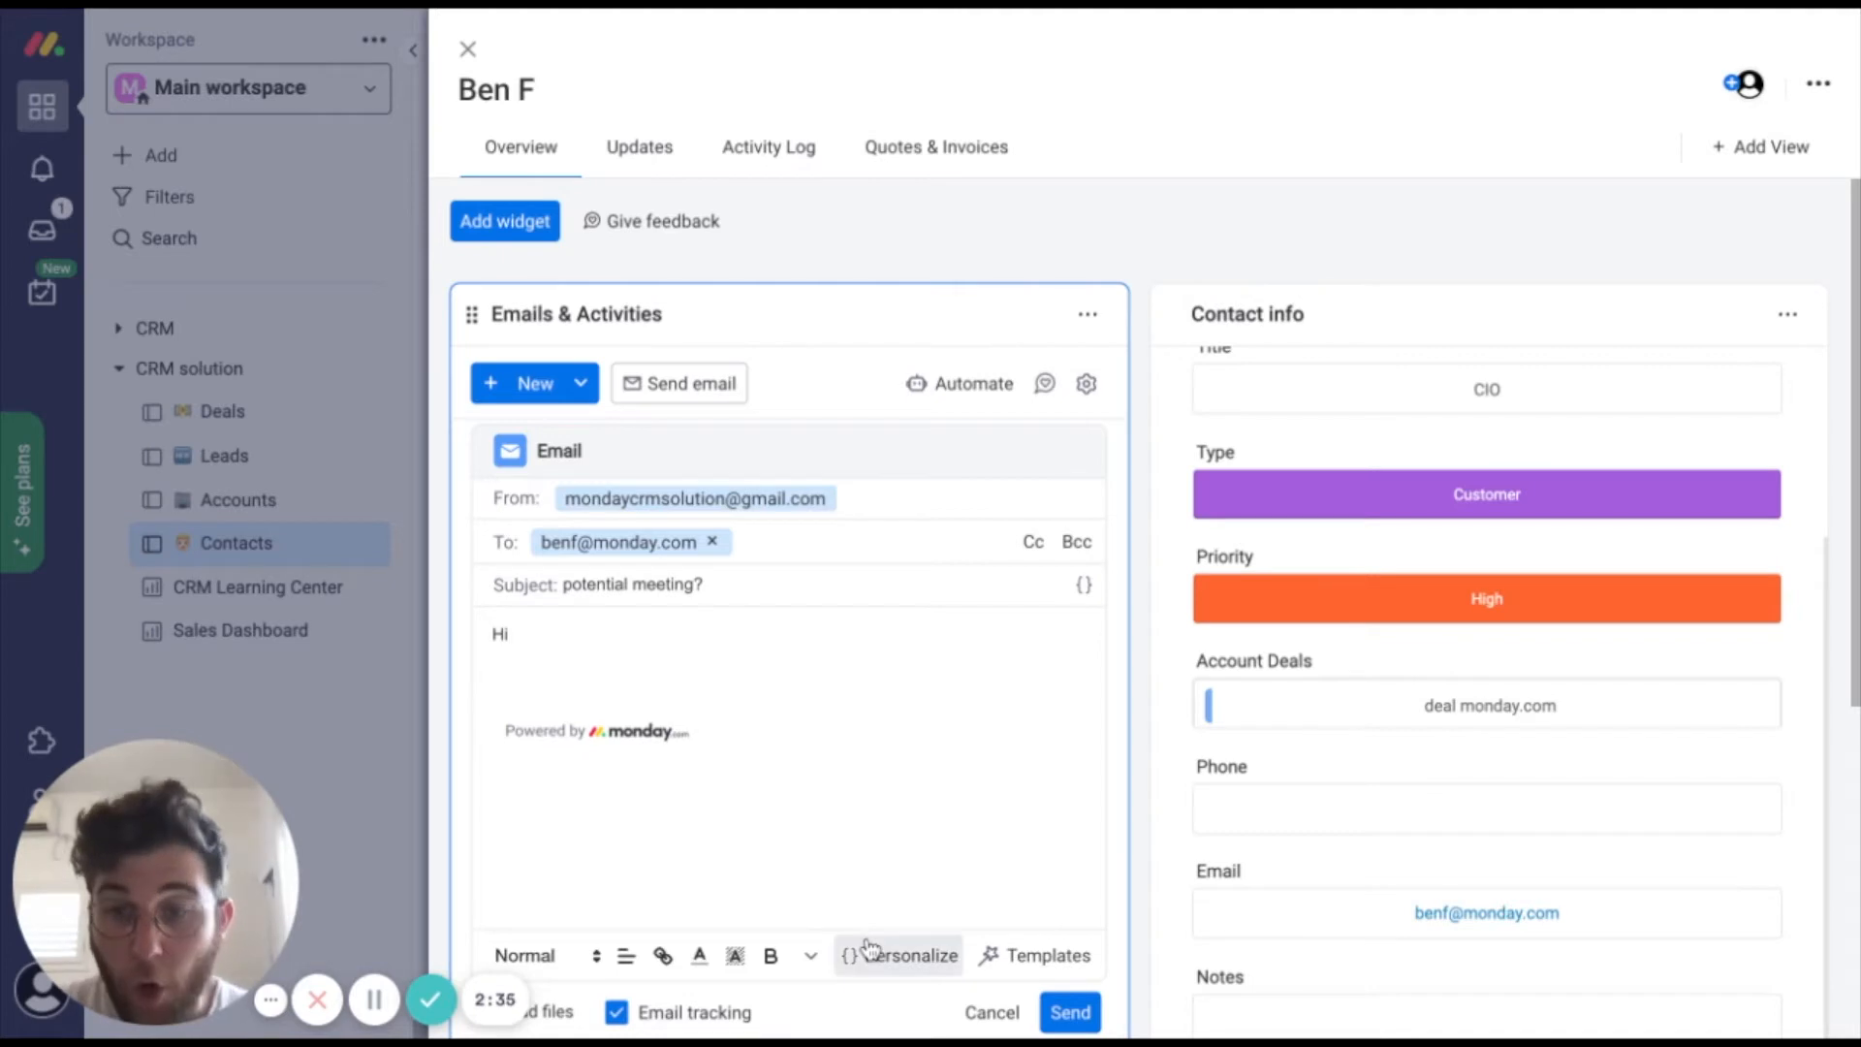
pyautogui.scroll(3, 1319, 761)
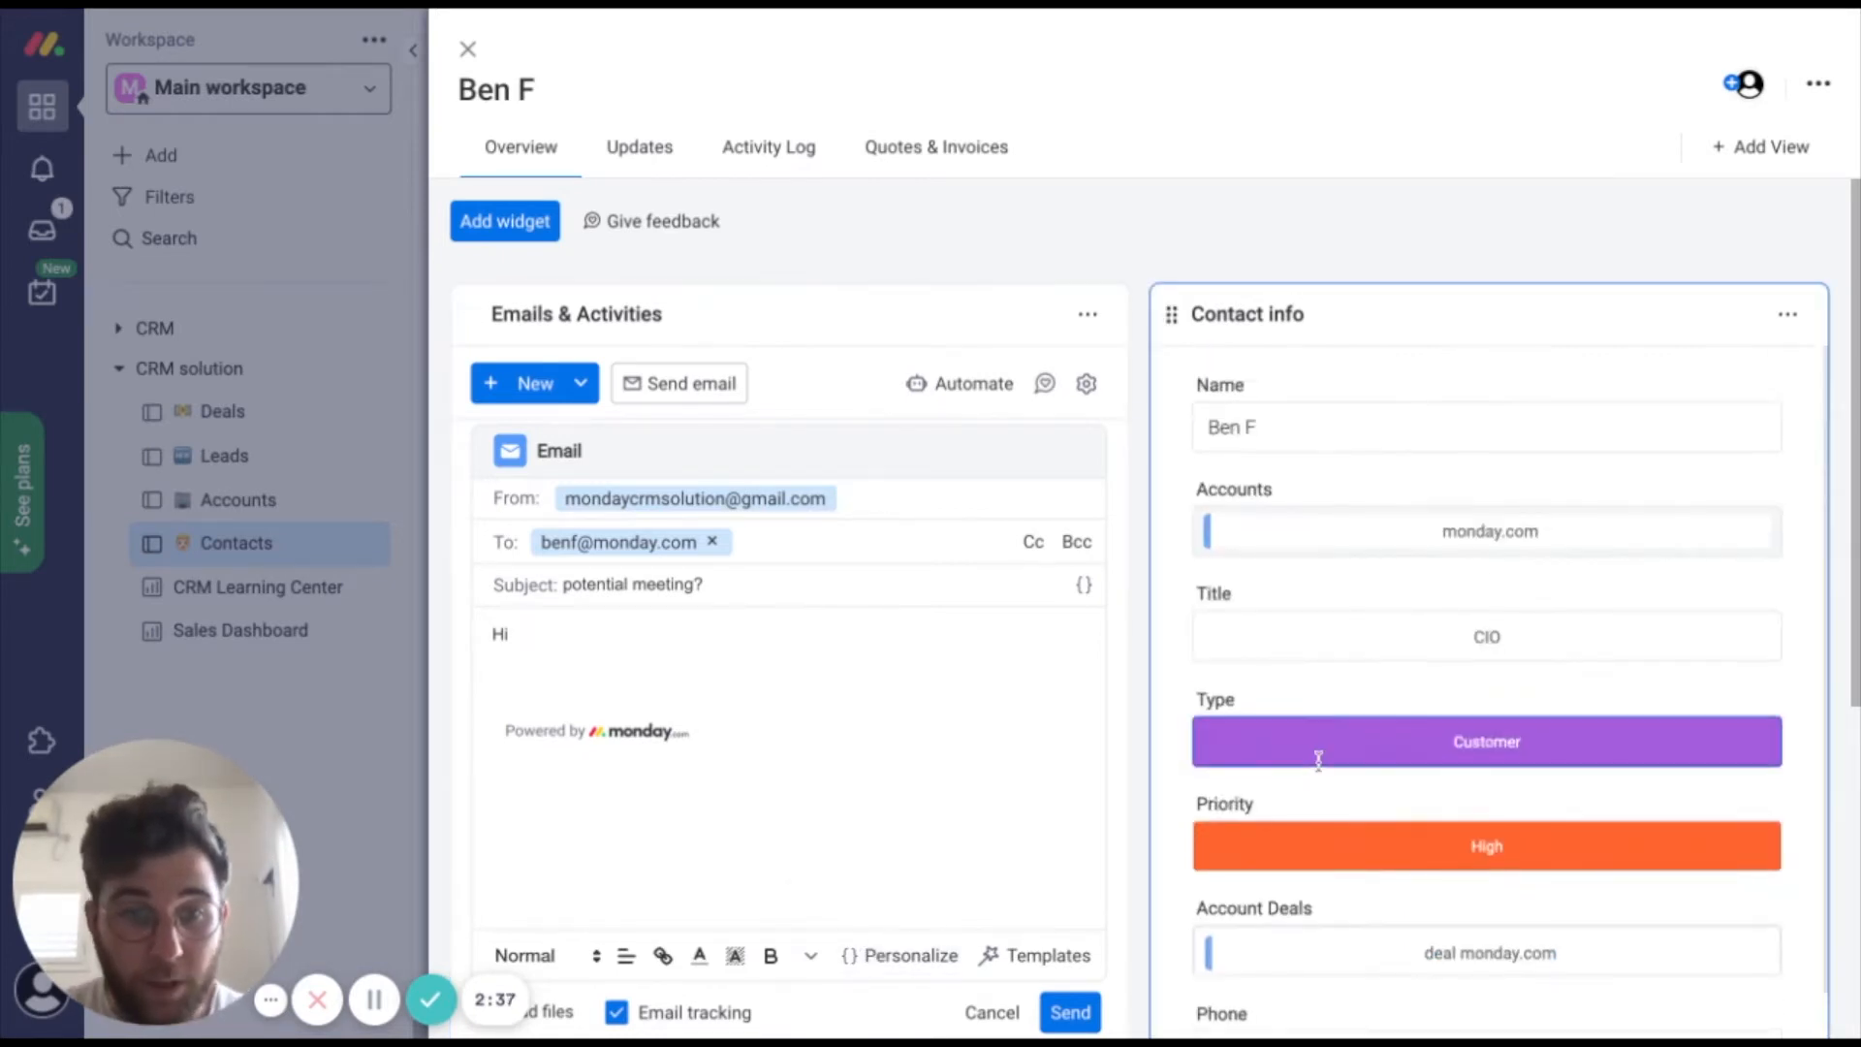
pyautogui.click(1256, 434)
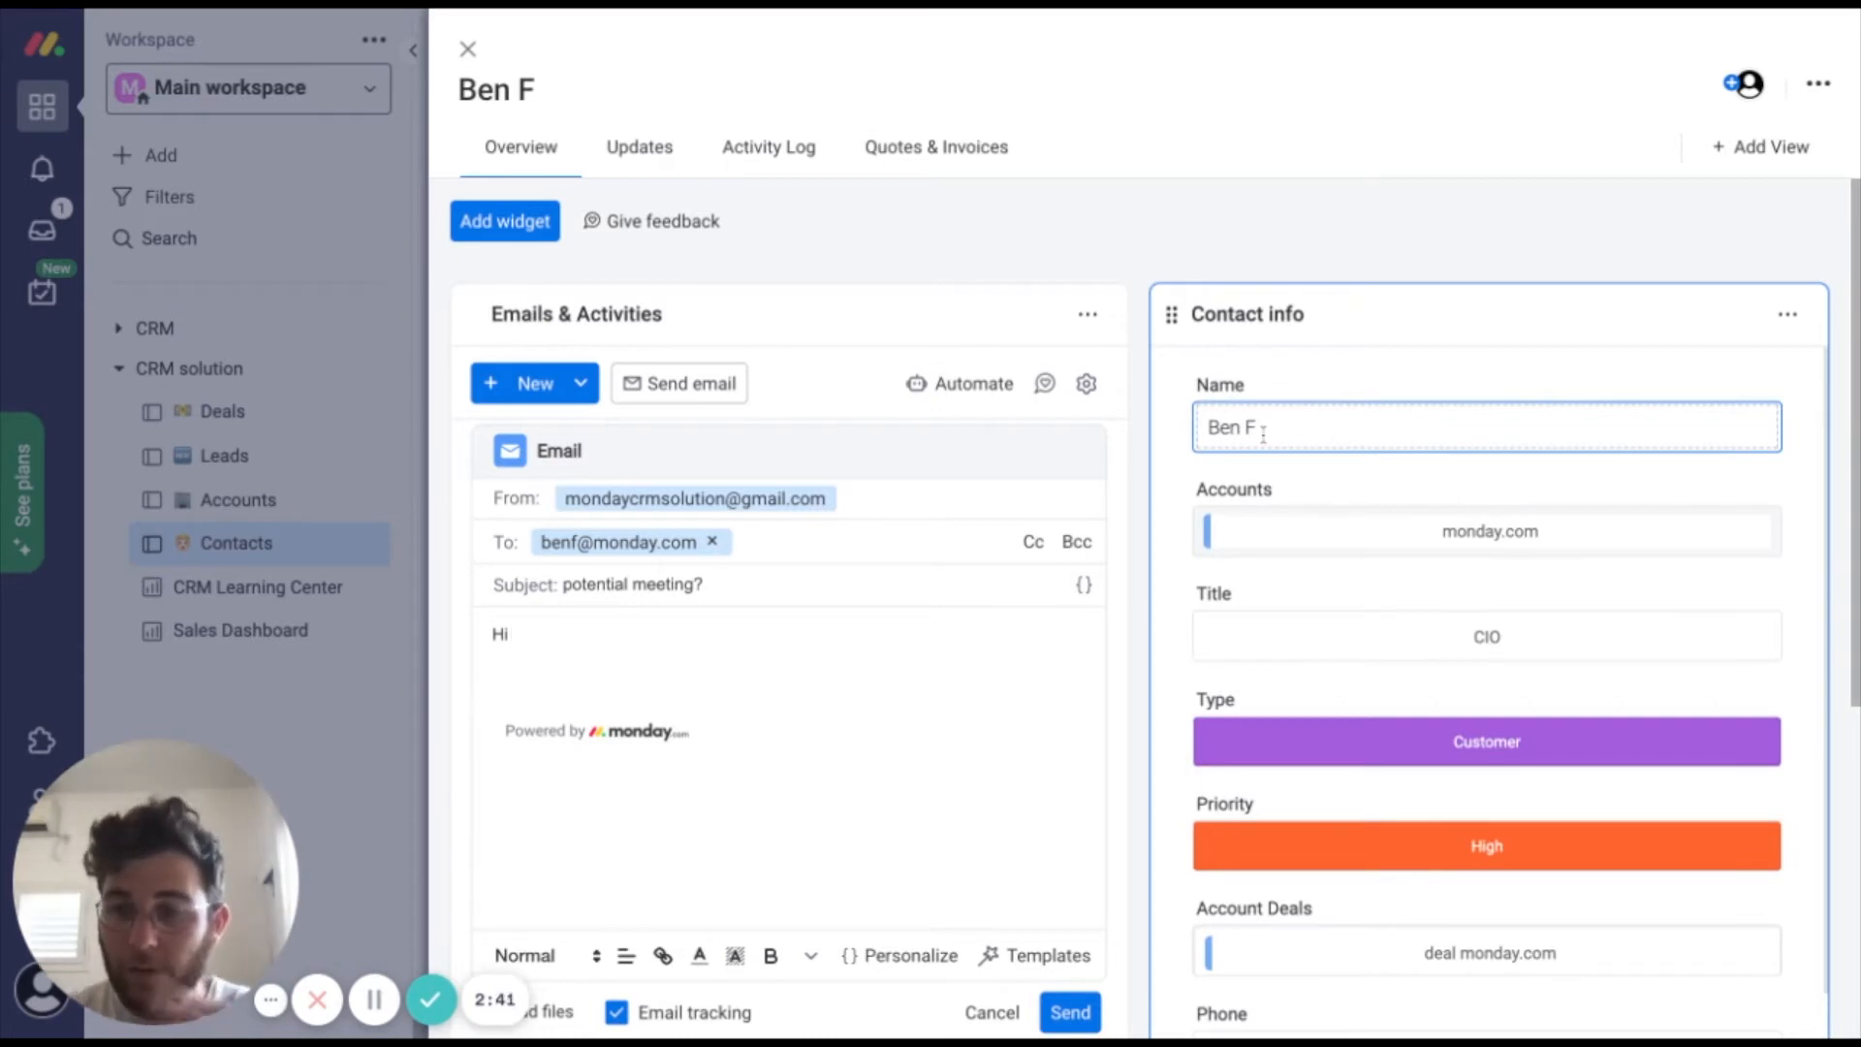
pyautogui.click(877, 955)
pyautogui.click(604, 729)
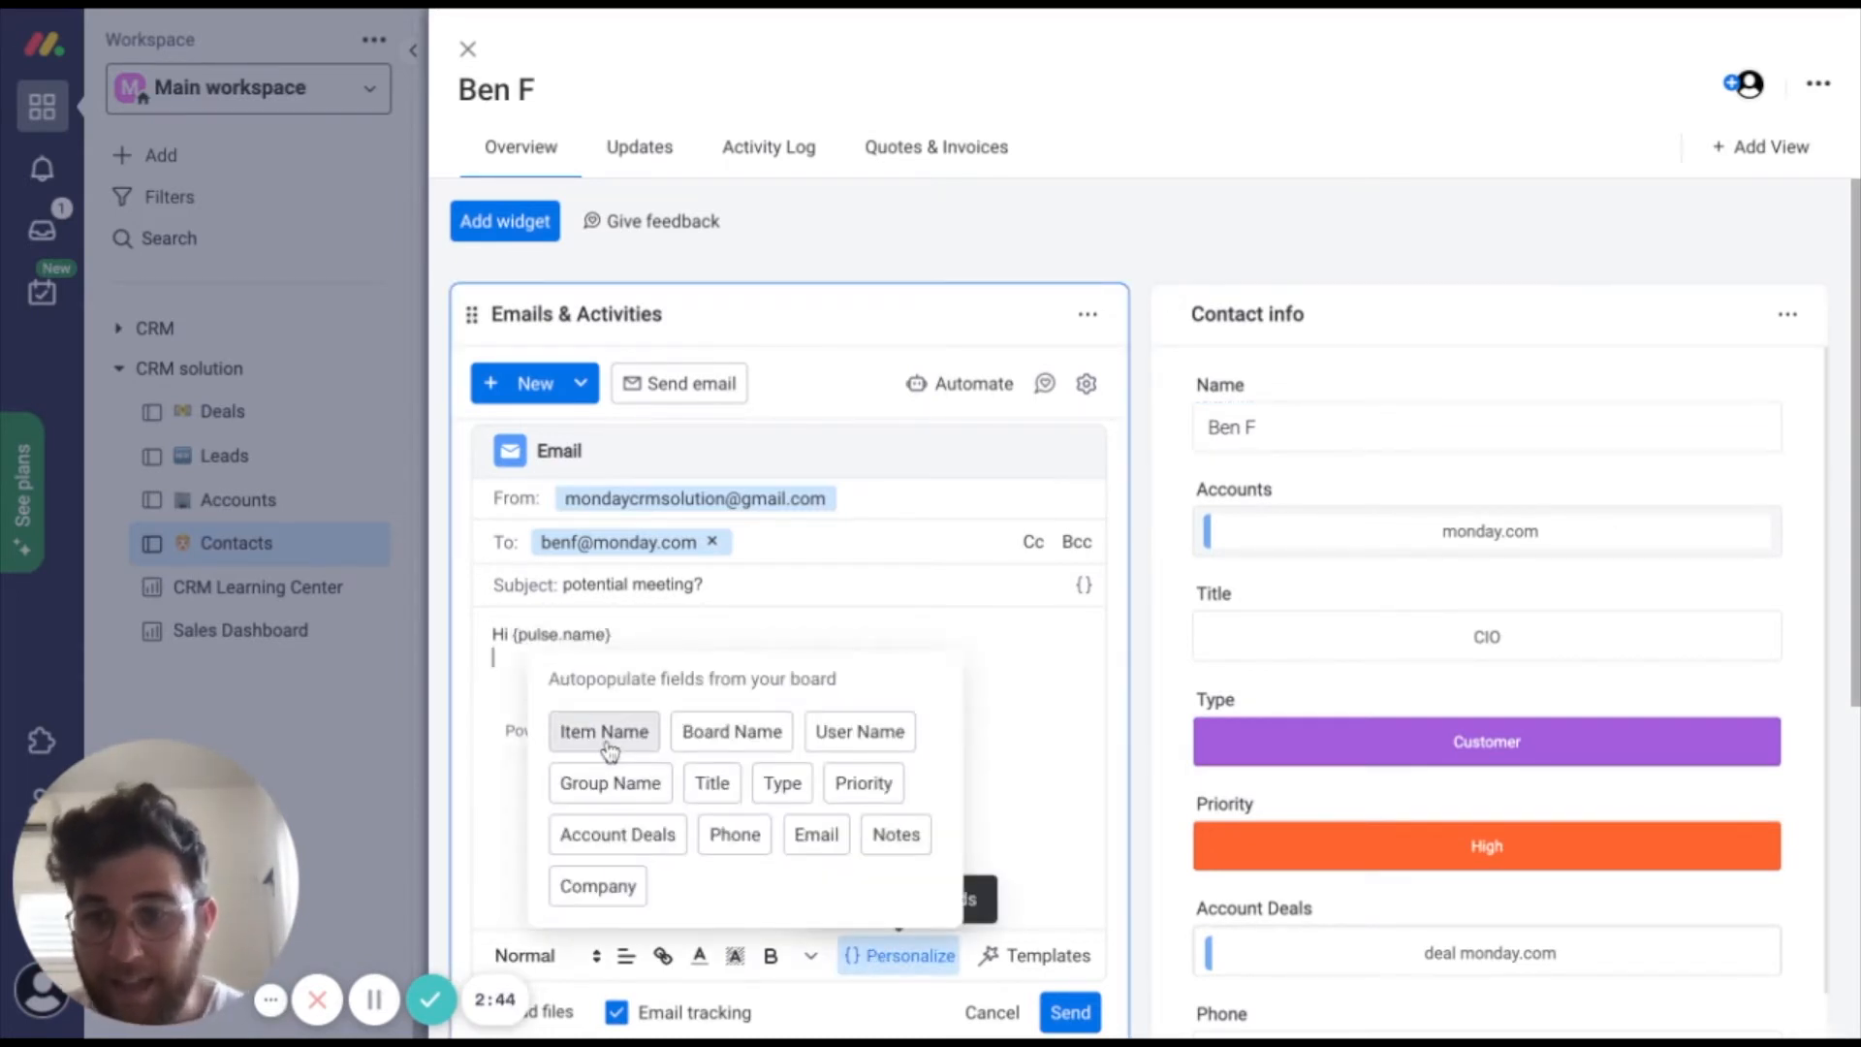
pyautogui.click(506, 695)
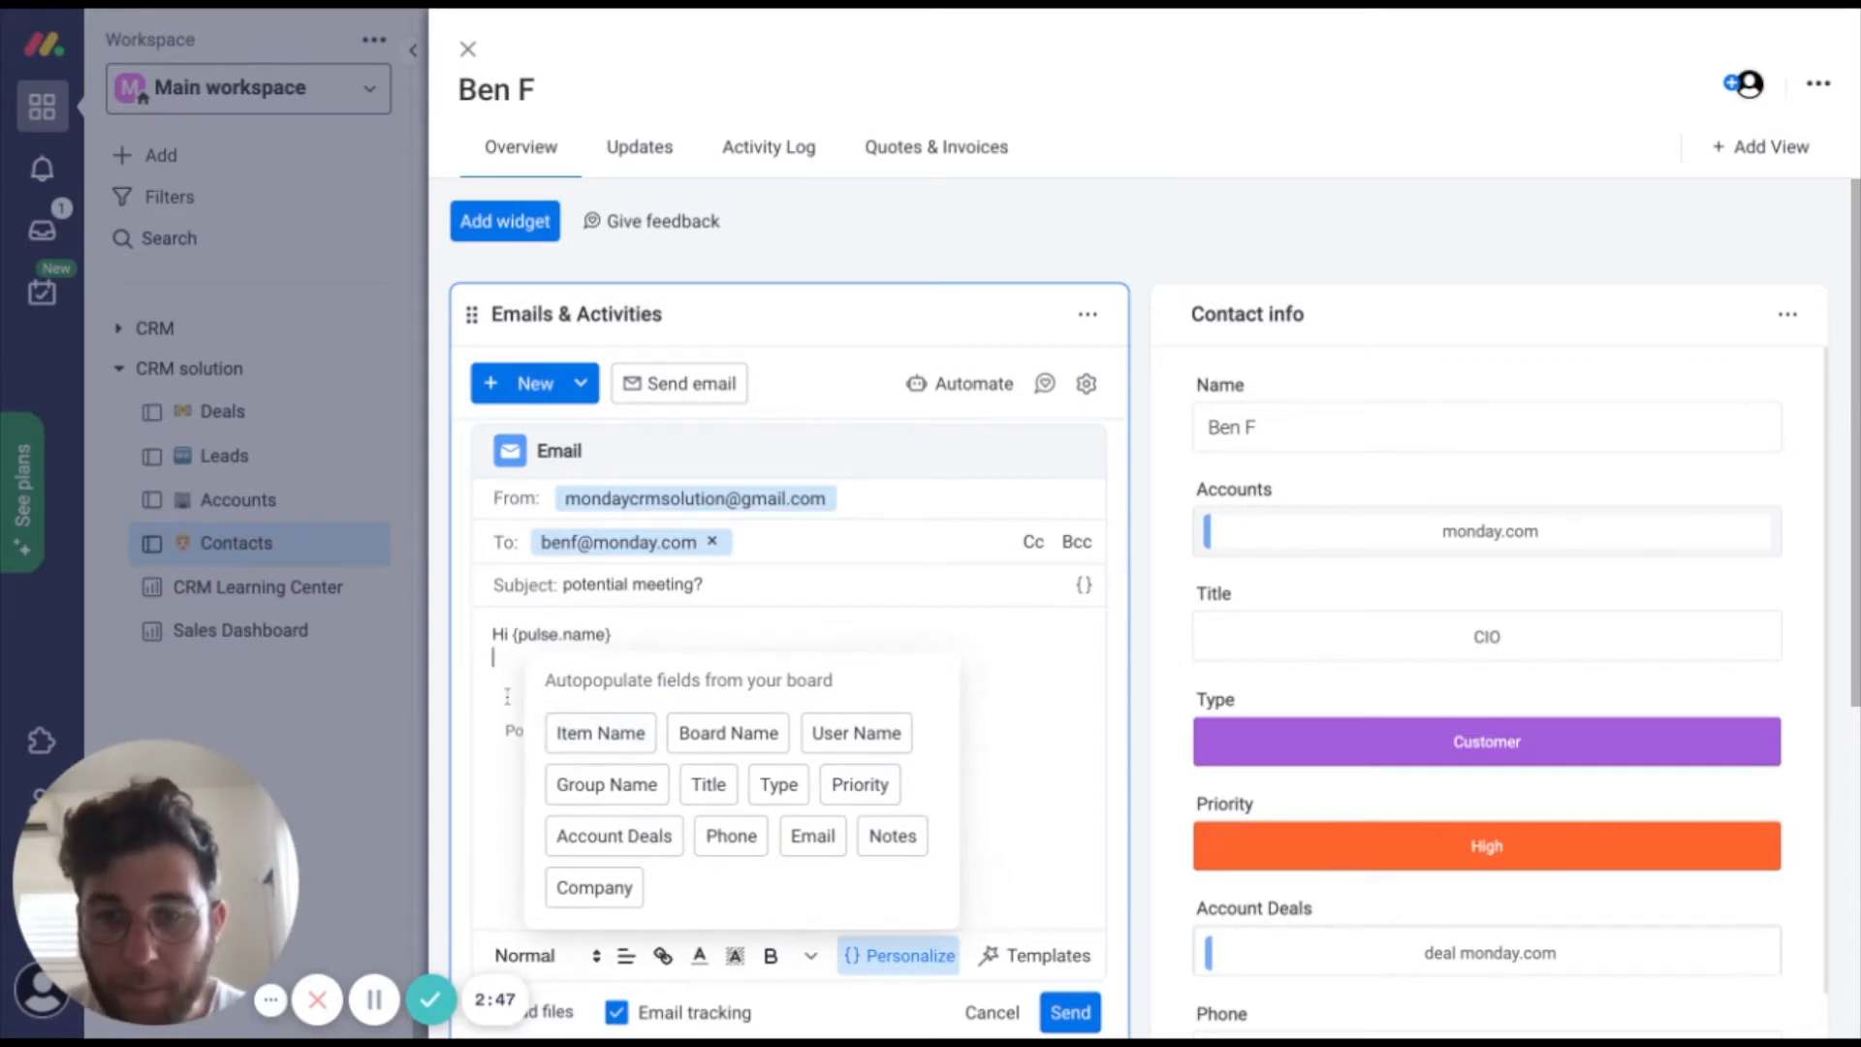
pyautogui.click(506, 690)
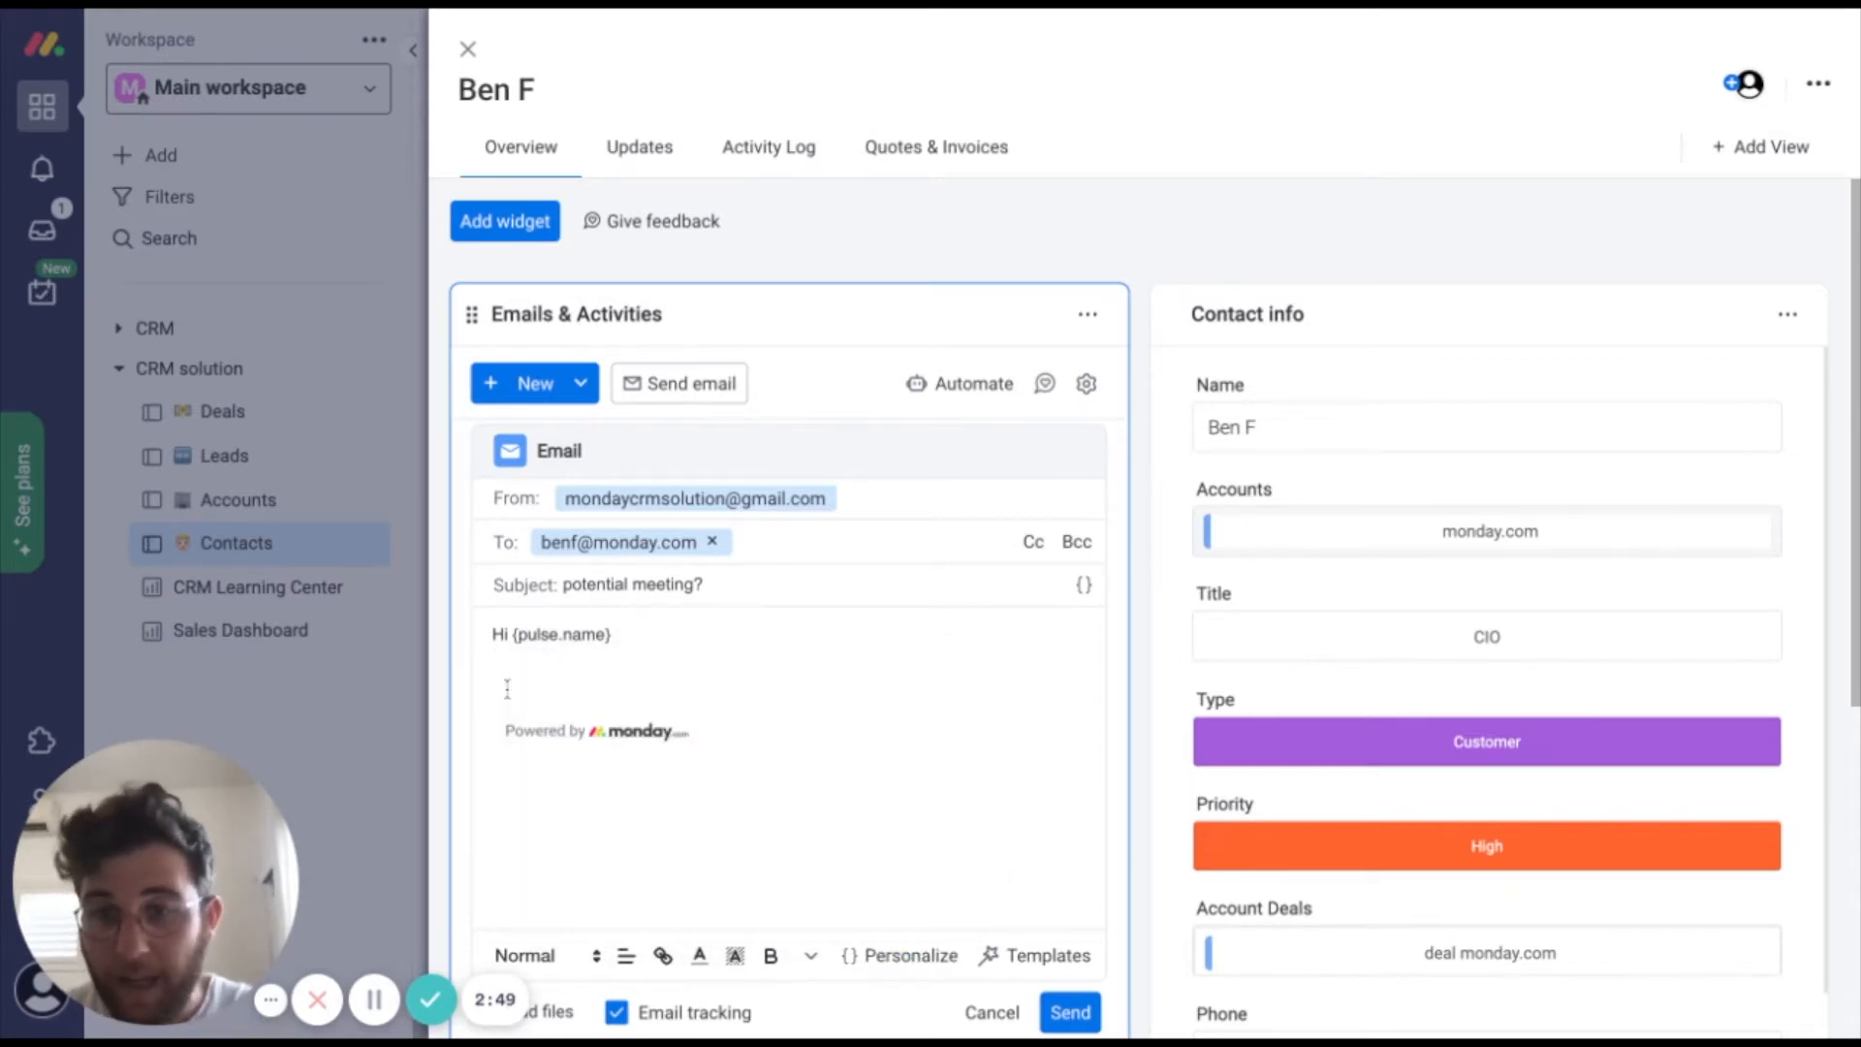
# Below the greeting, write "I understand that you're working at" followed by the autopopulated Company field.
pyautogui.write("I understand that you're working at")
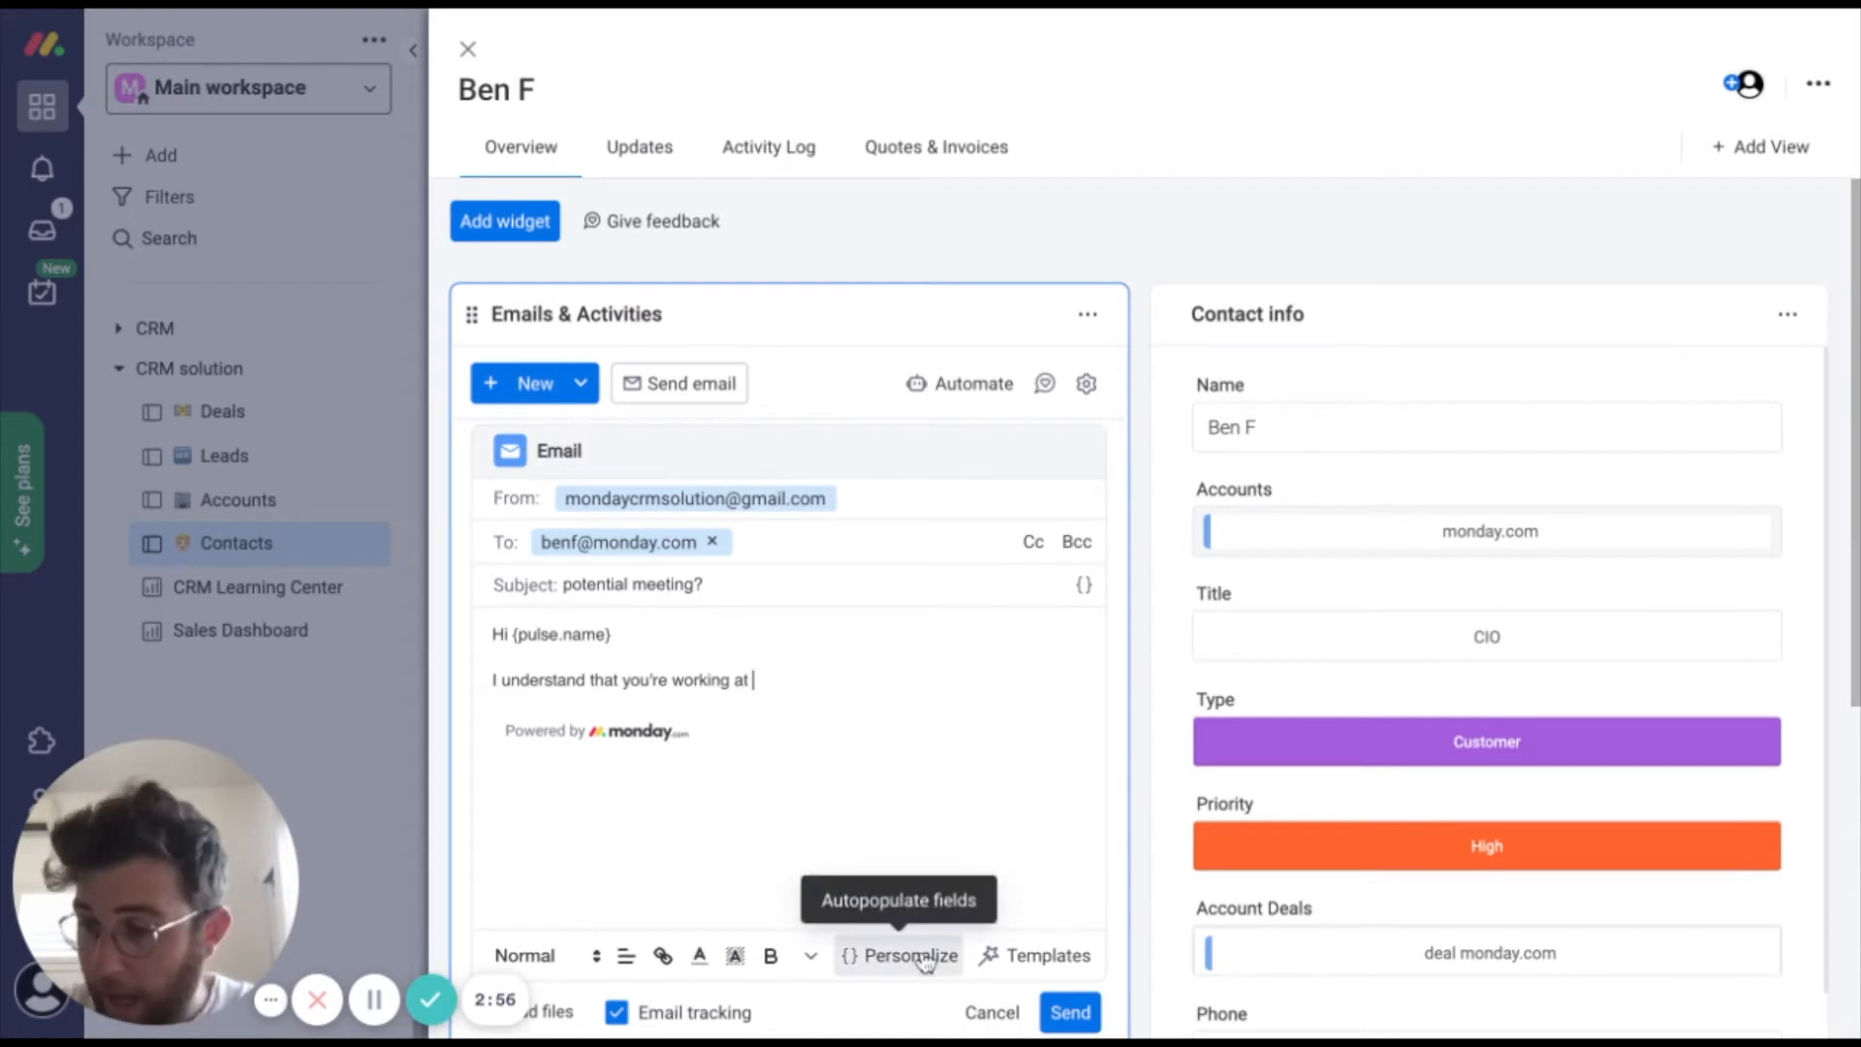
pyautogui.click(924, 960)
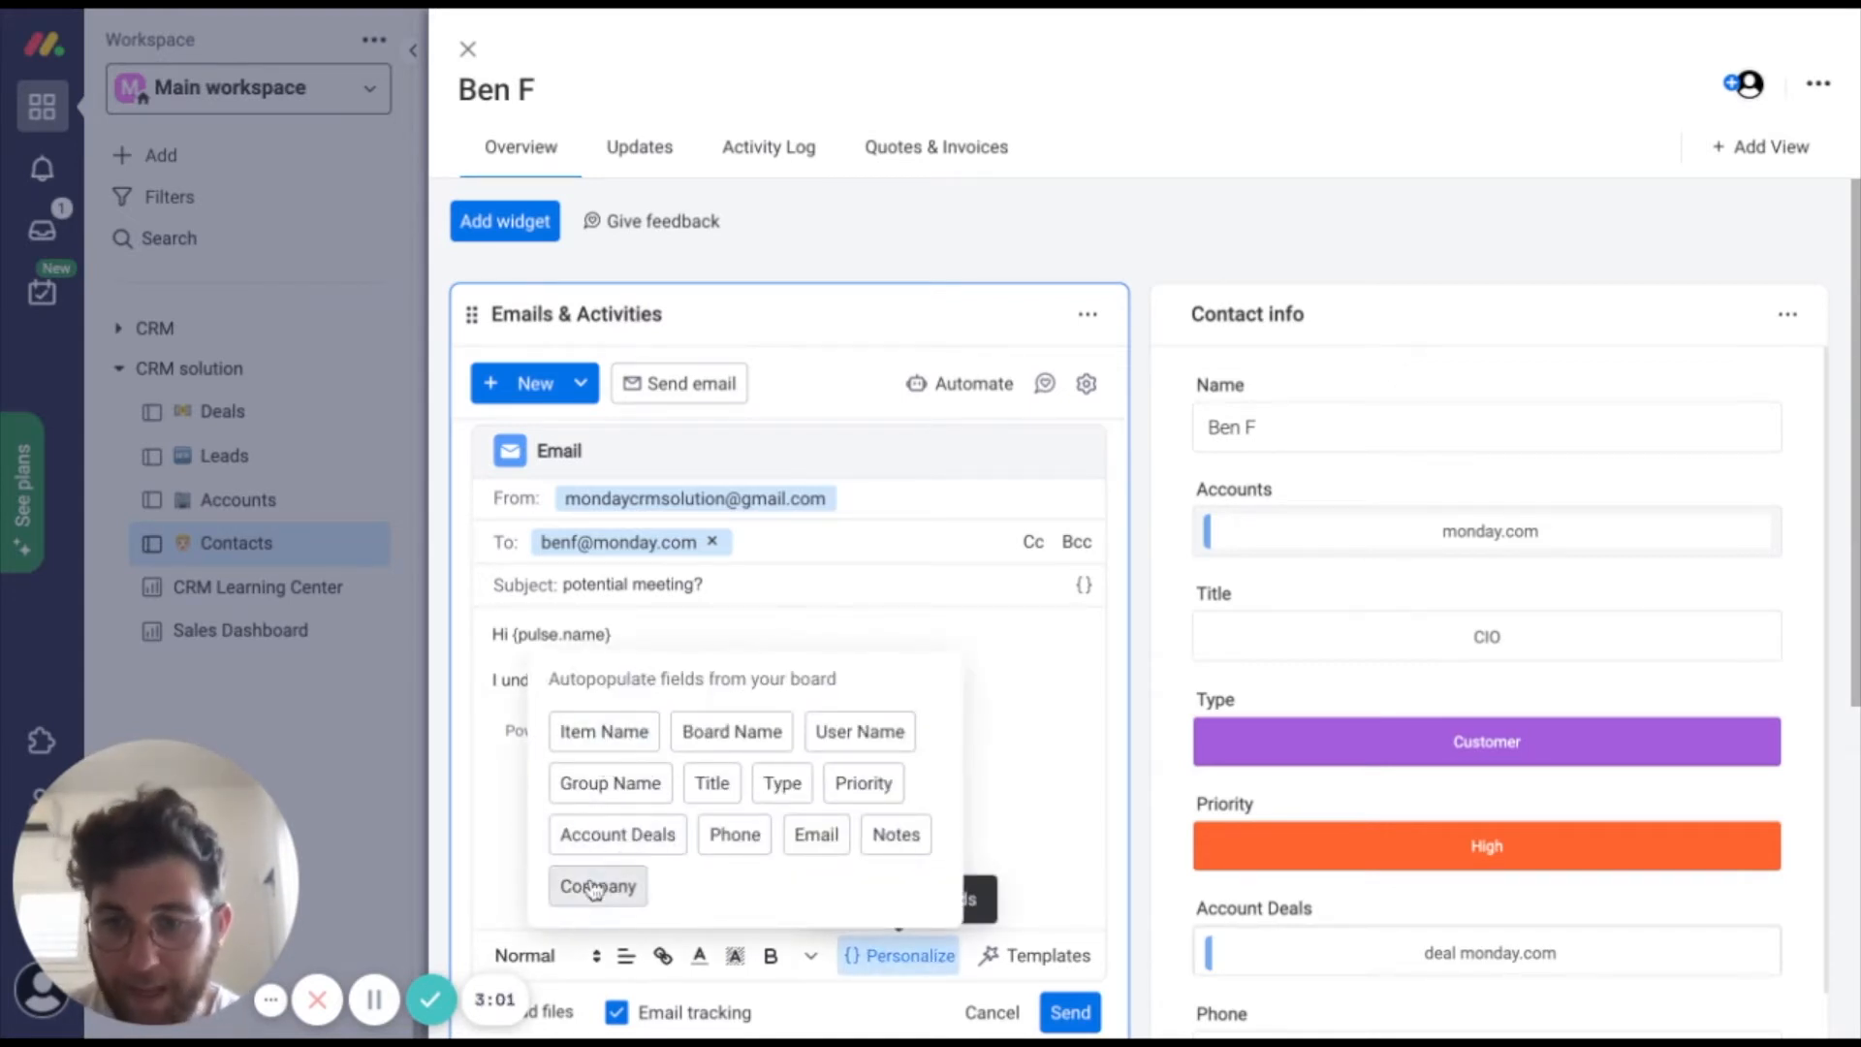
pyautogui.click(1002, 677)
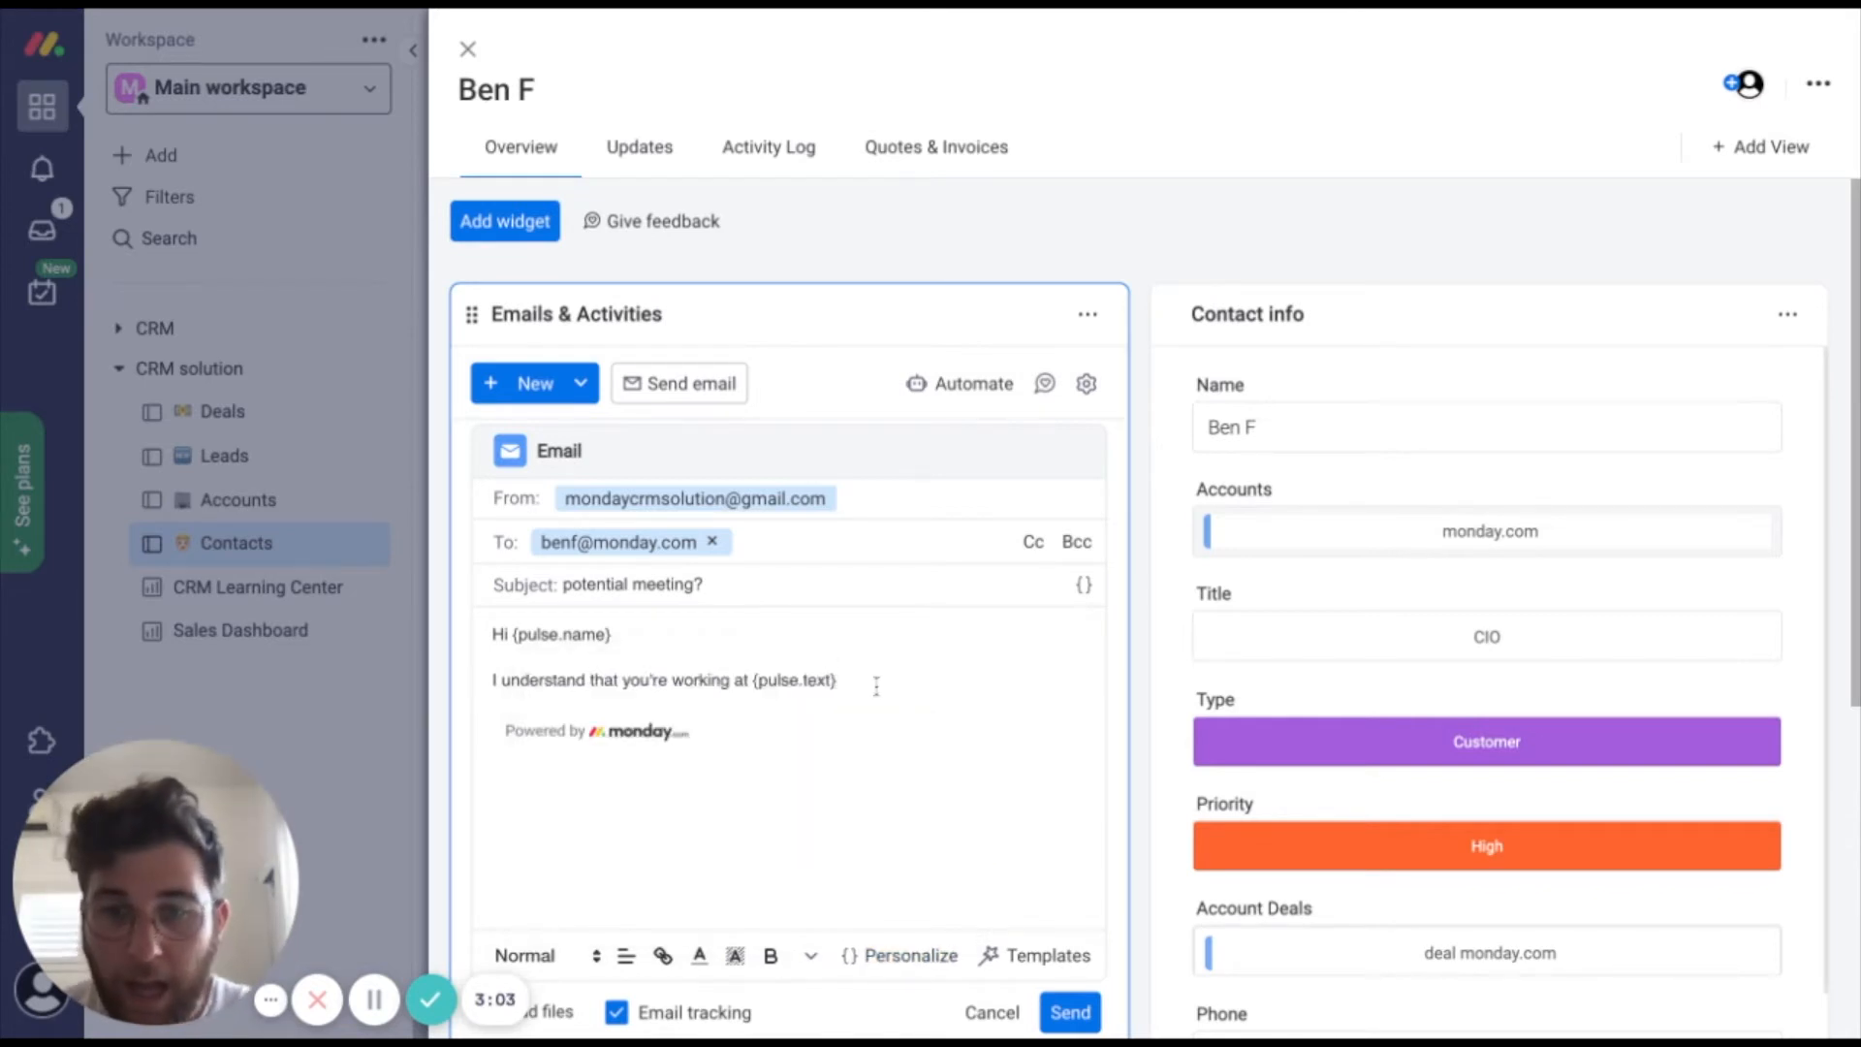
# Continue the sentence with ", and your position is" followed by the autopopulated Title field.
pyautogui.write(', and you')
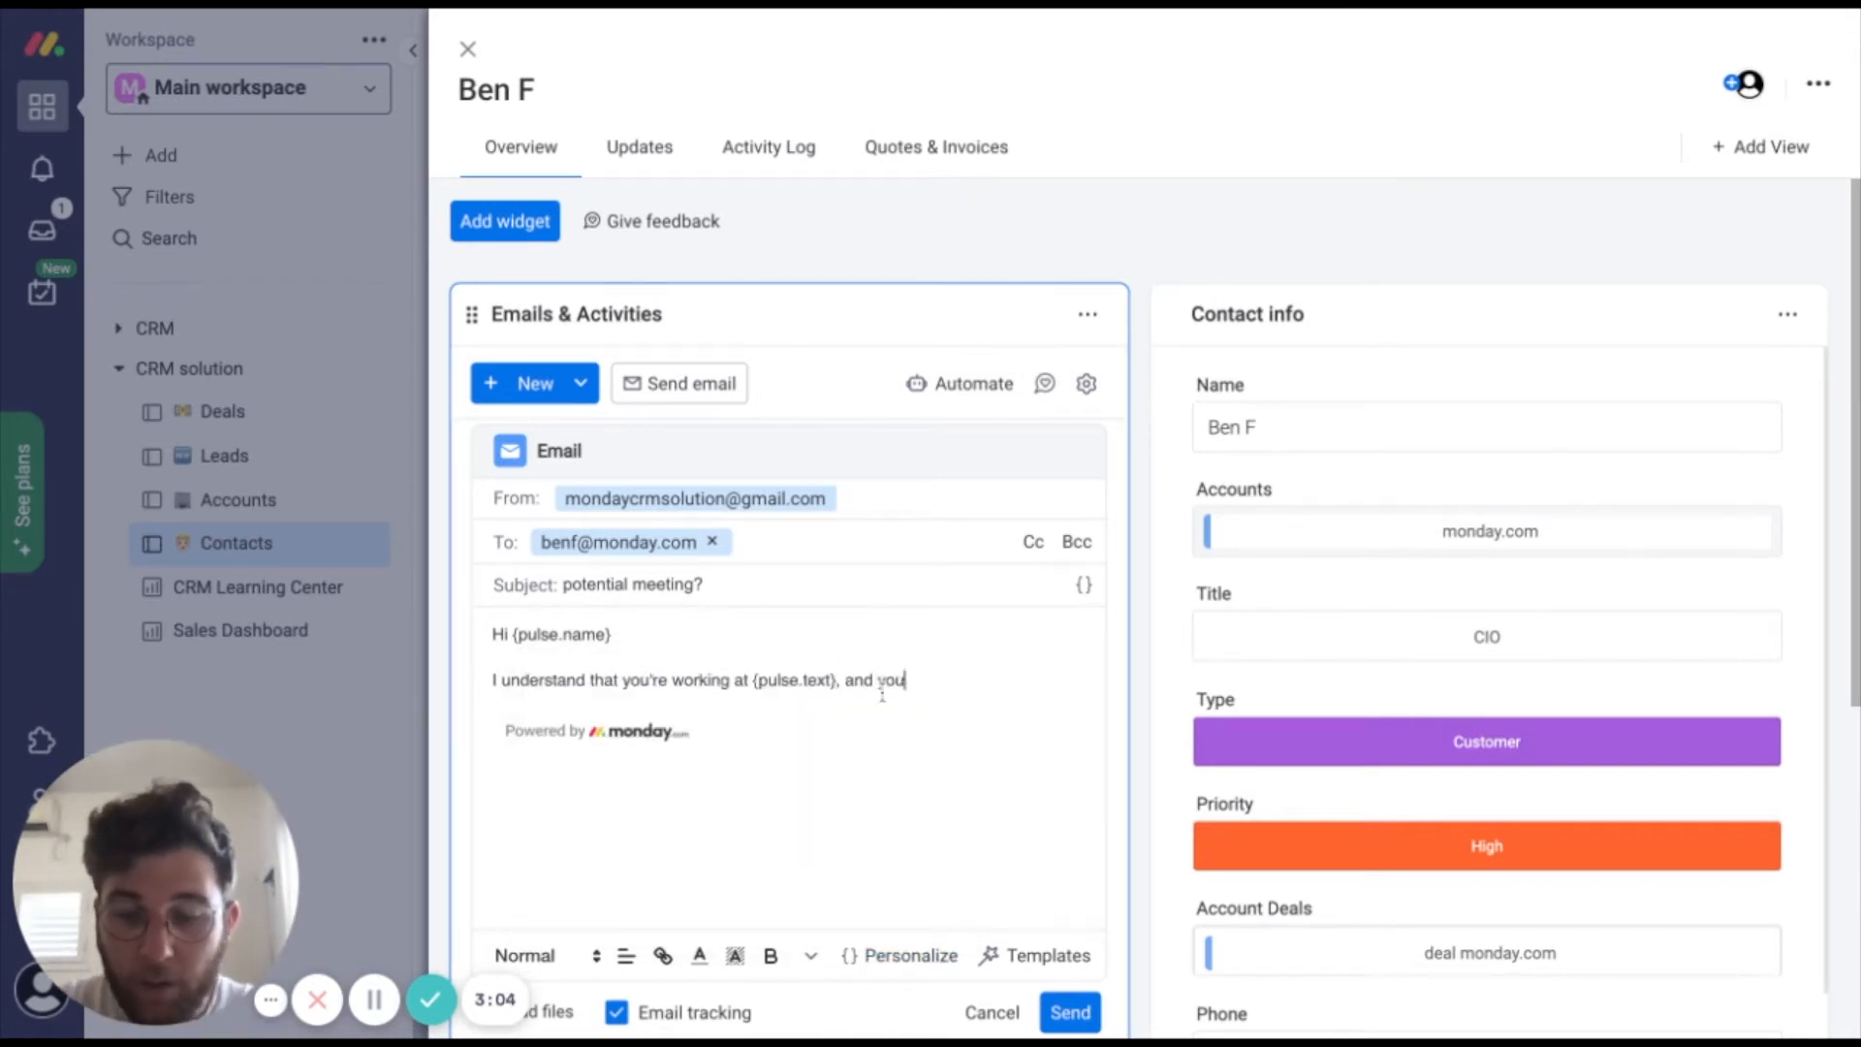
pyautogui.write('r position is')
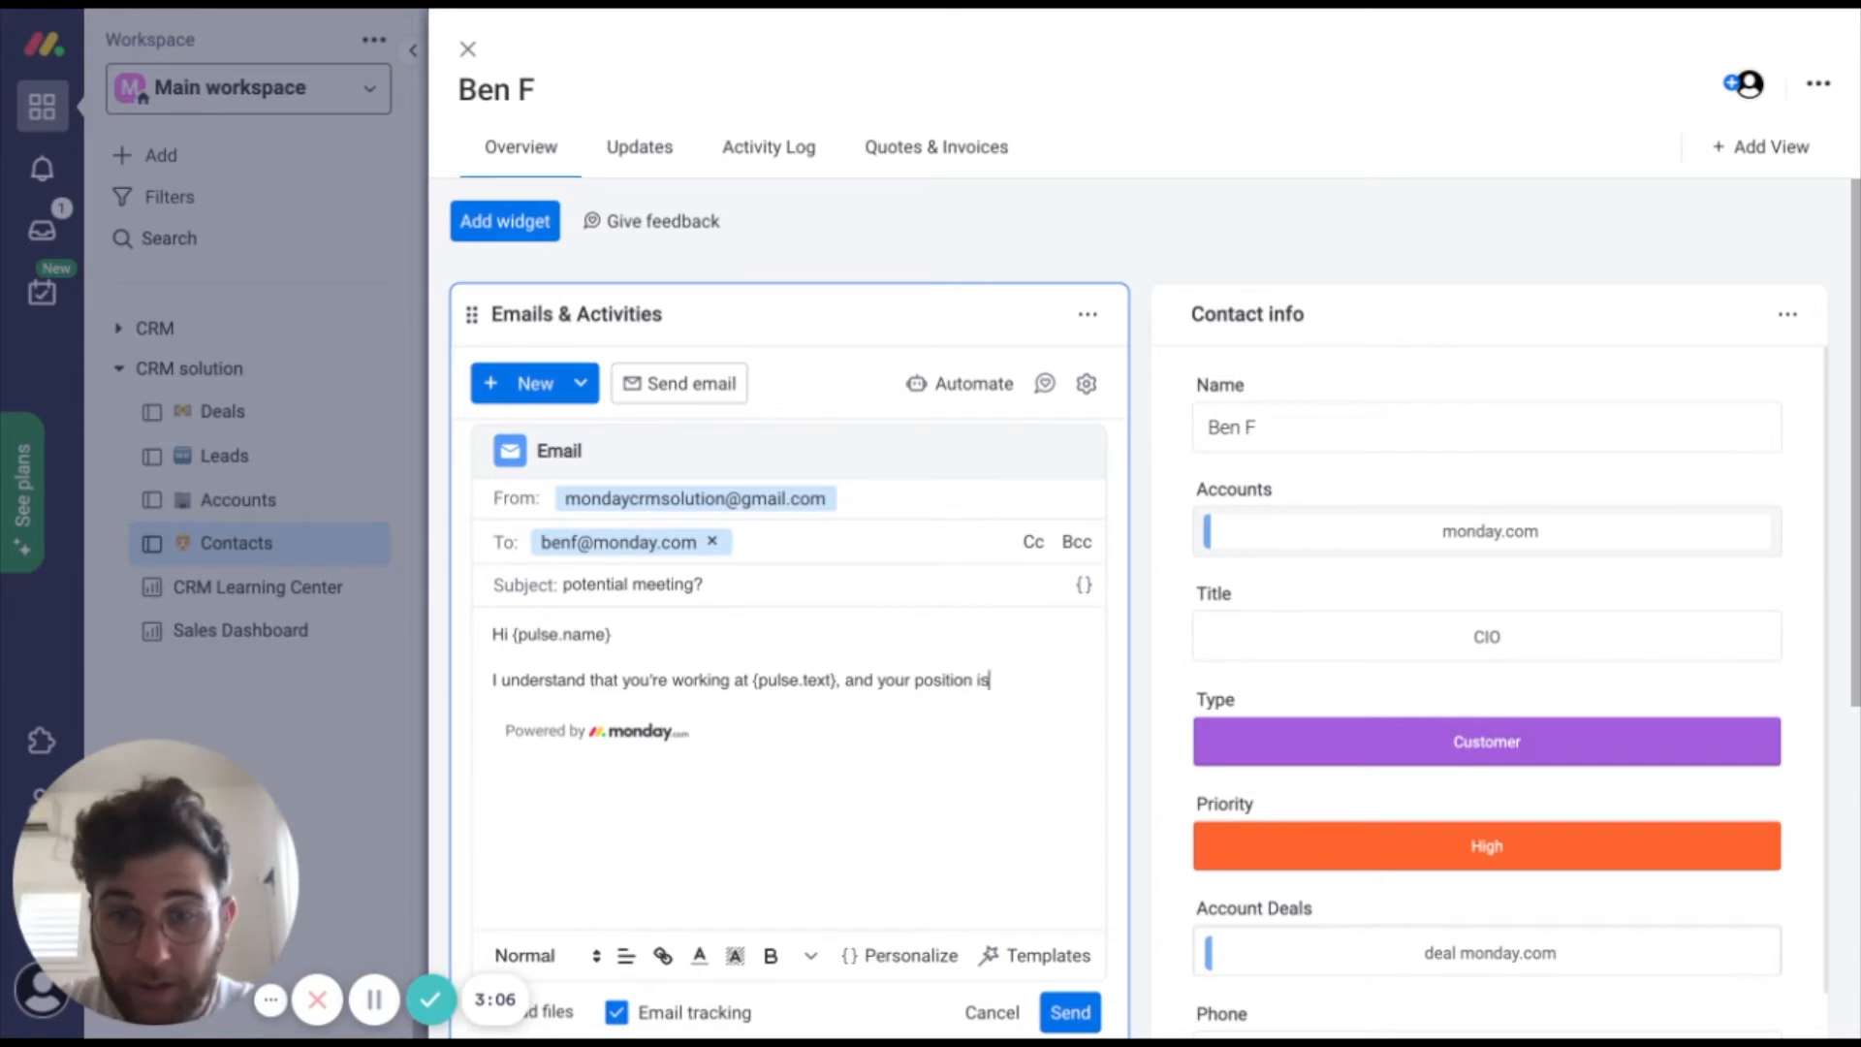
pyautogui.click(900, 956)
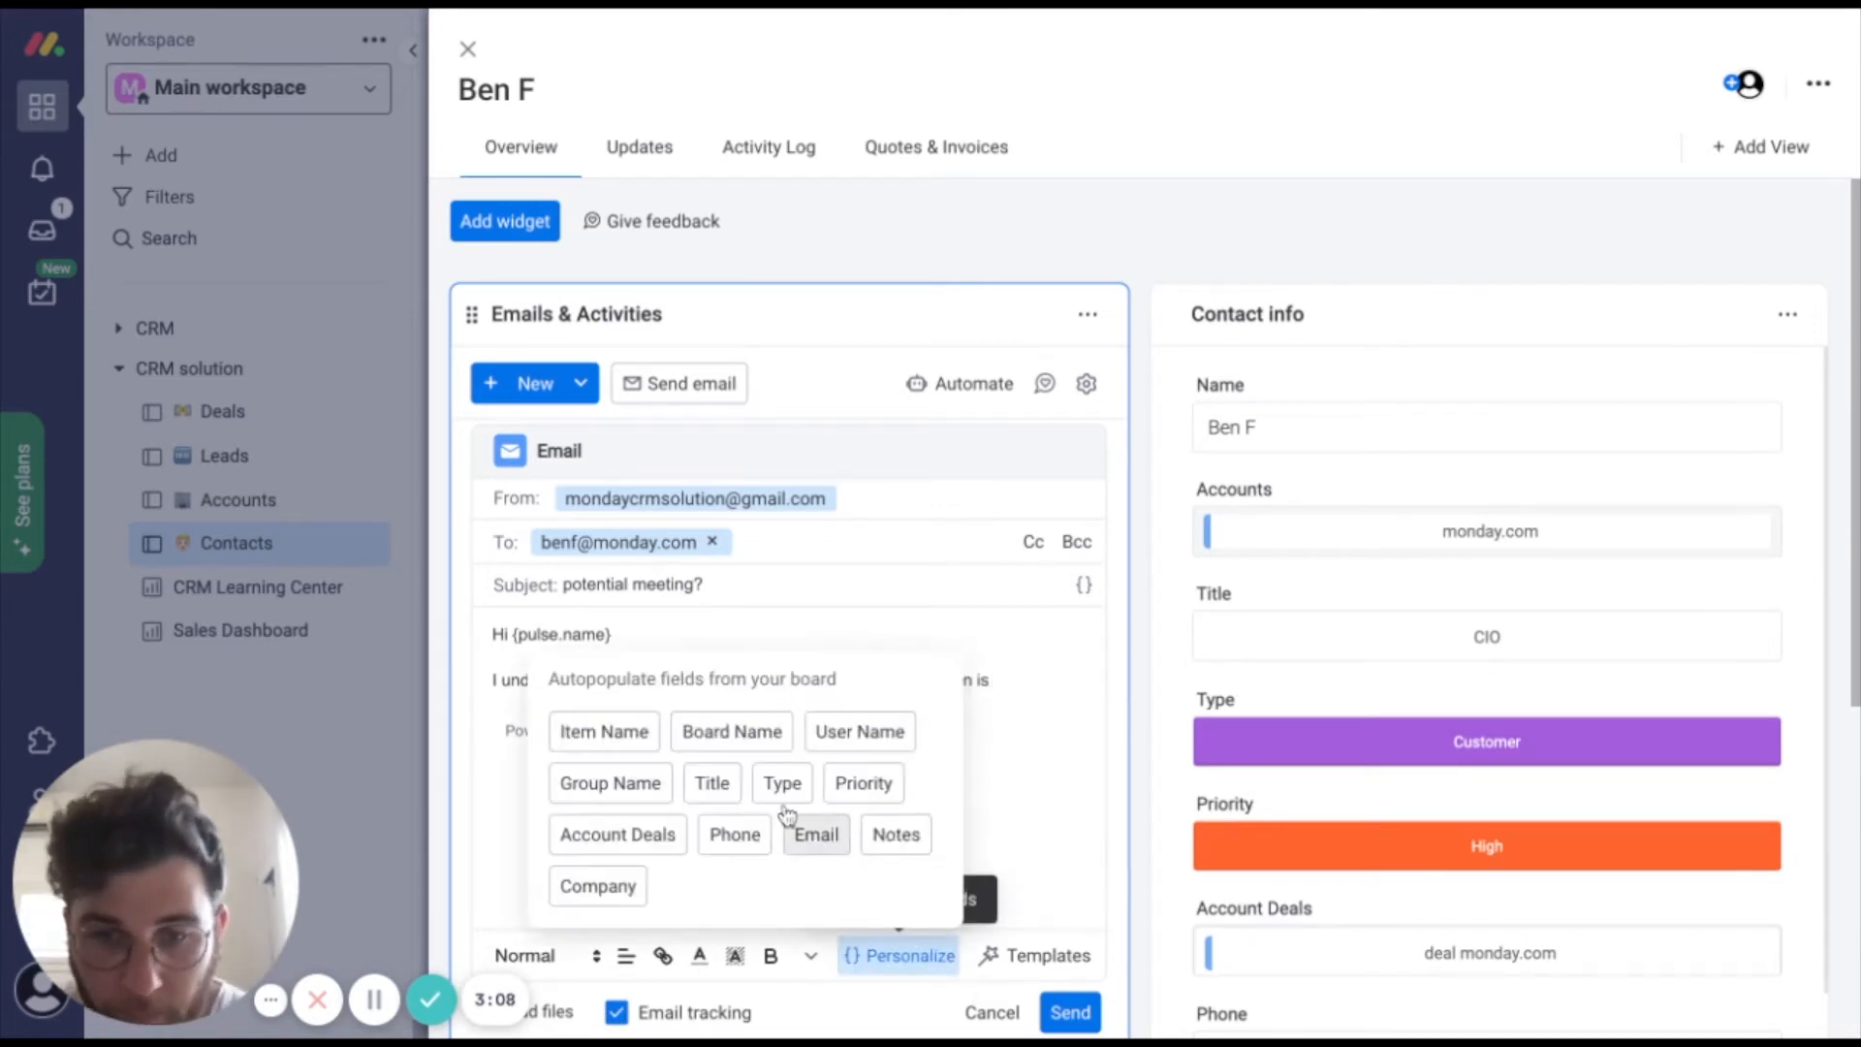
pyautogui.click(708, 785)
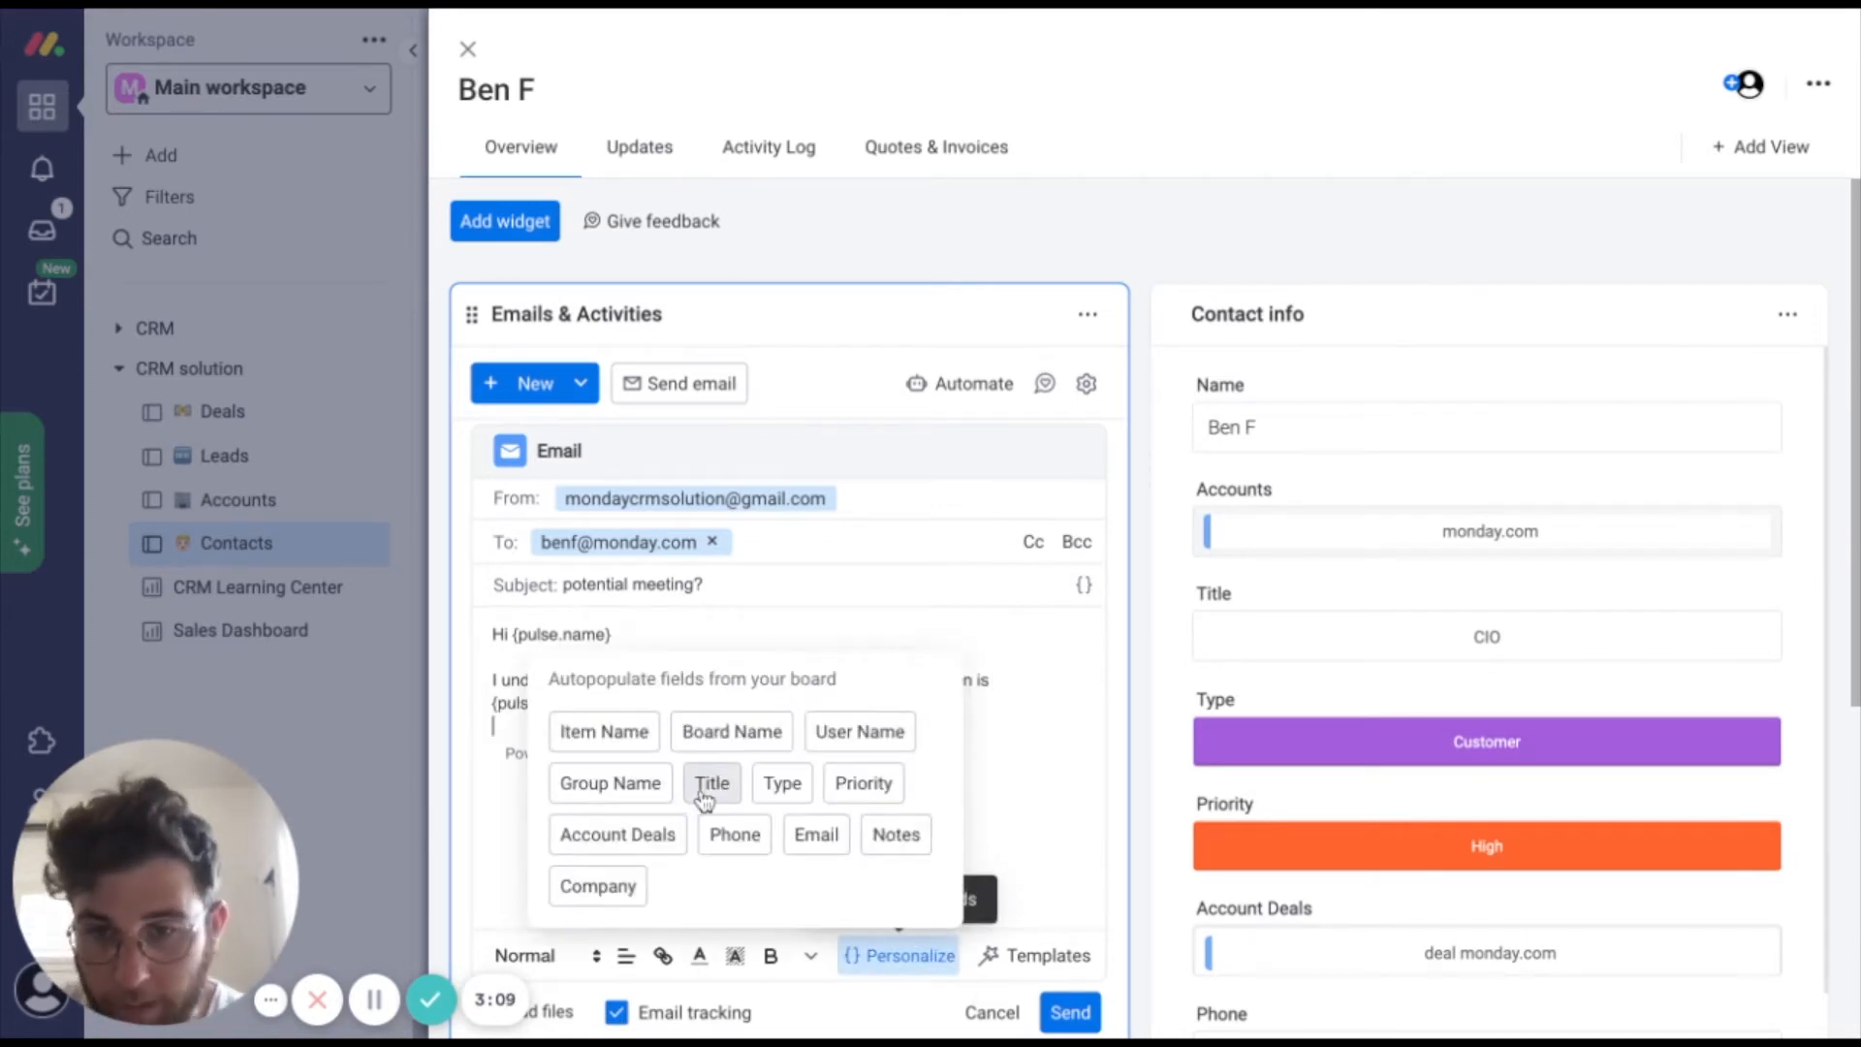
pyautogui.click(1088, 690)
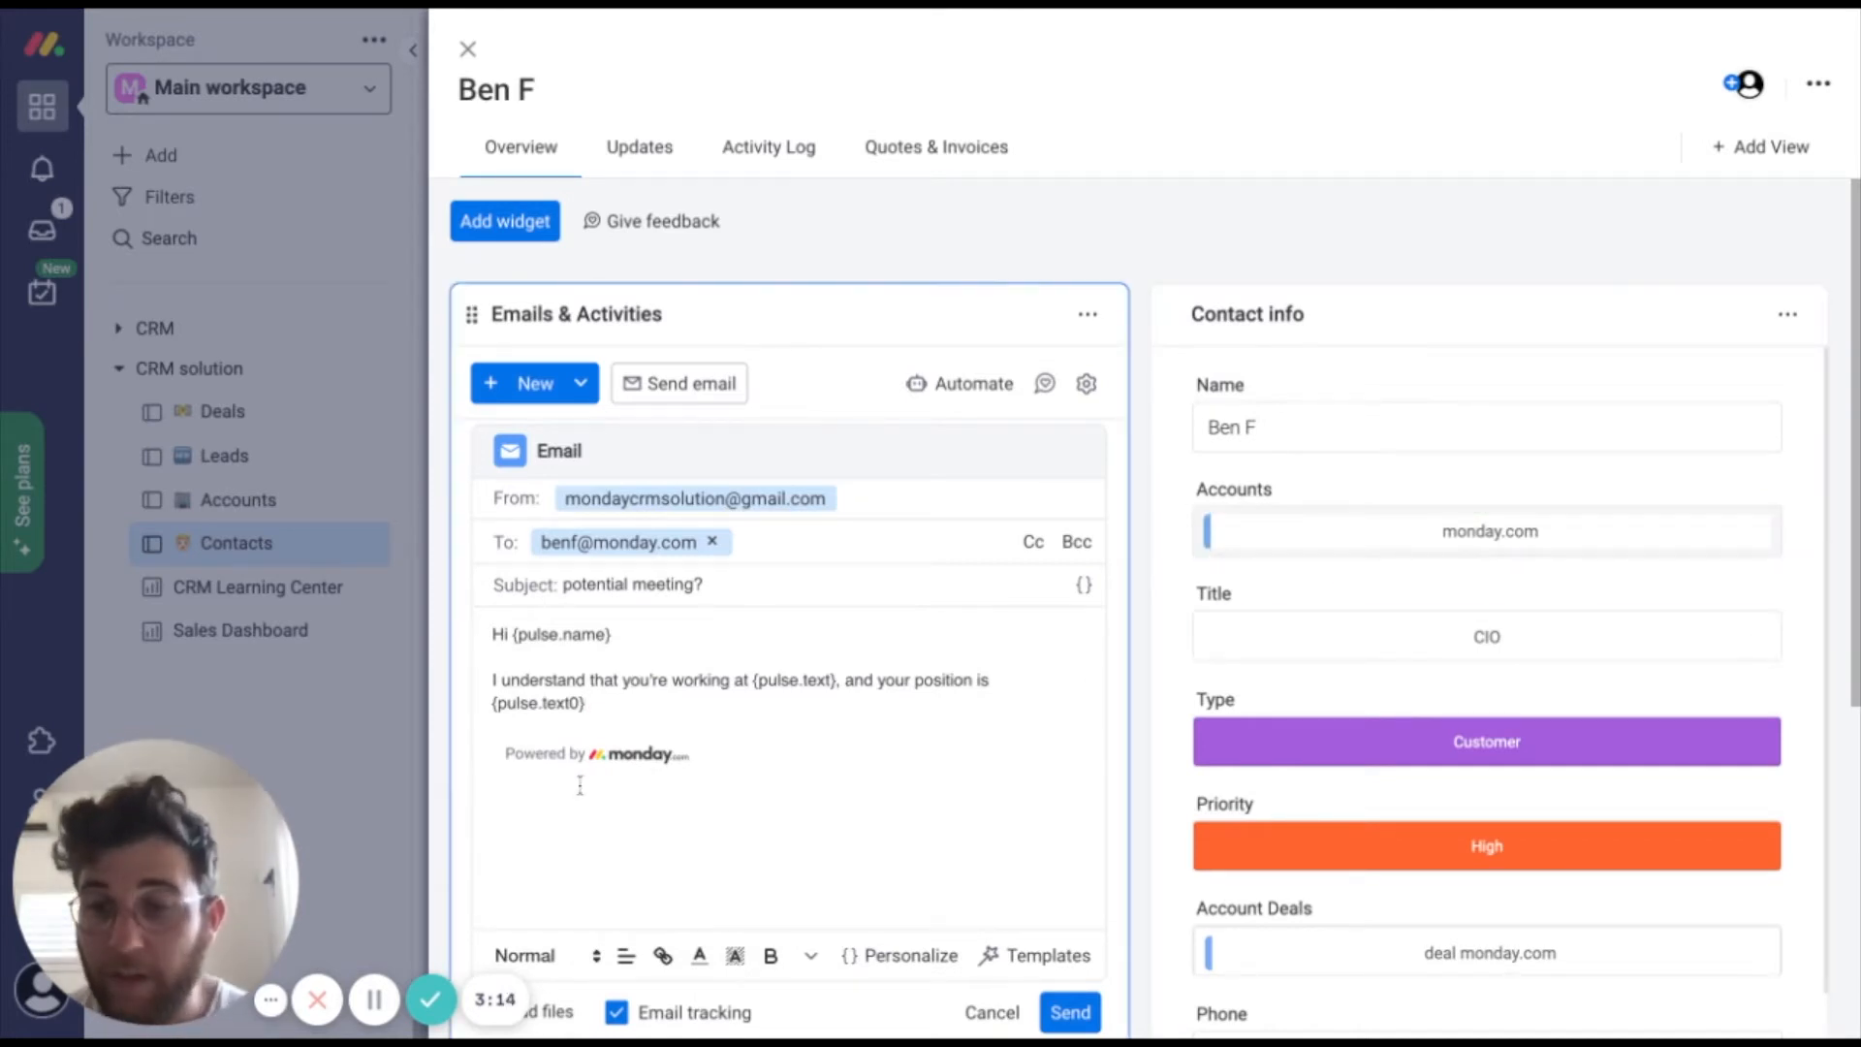
# Save the composed email as a new template named "Template 3".
pyautogui.click(585, 702)
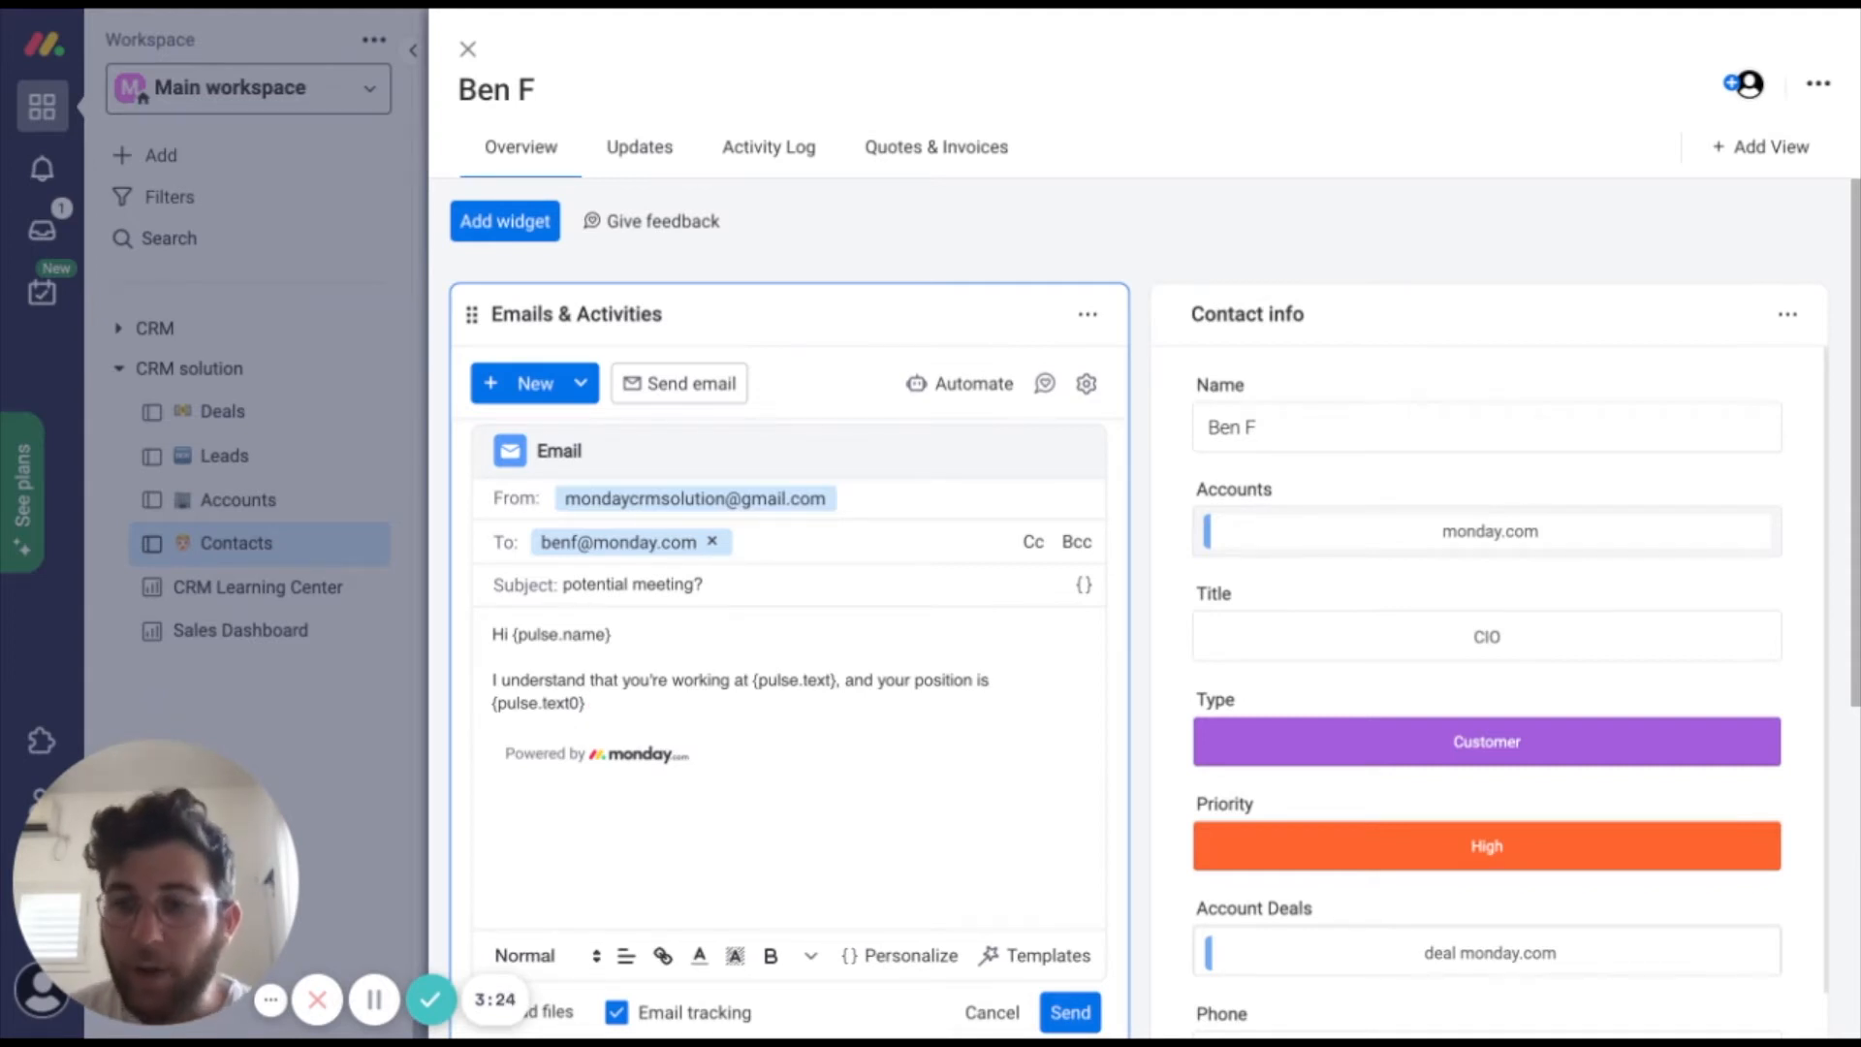
pyautogui.click(1047, 957)
pyautogui.scroll(-2, 1039, 947)
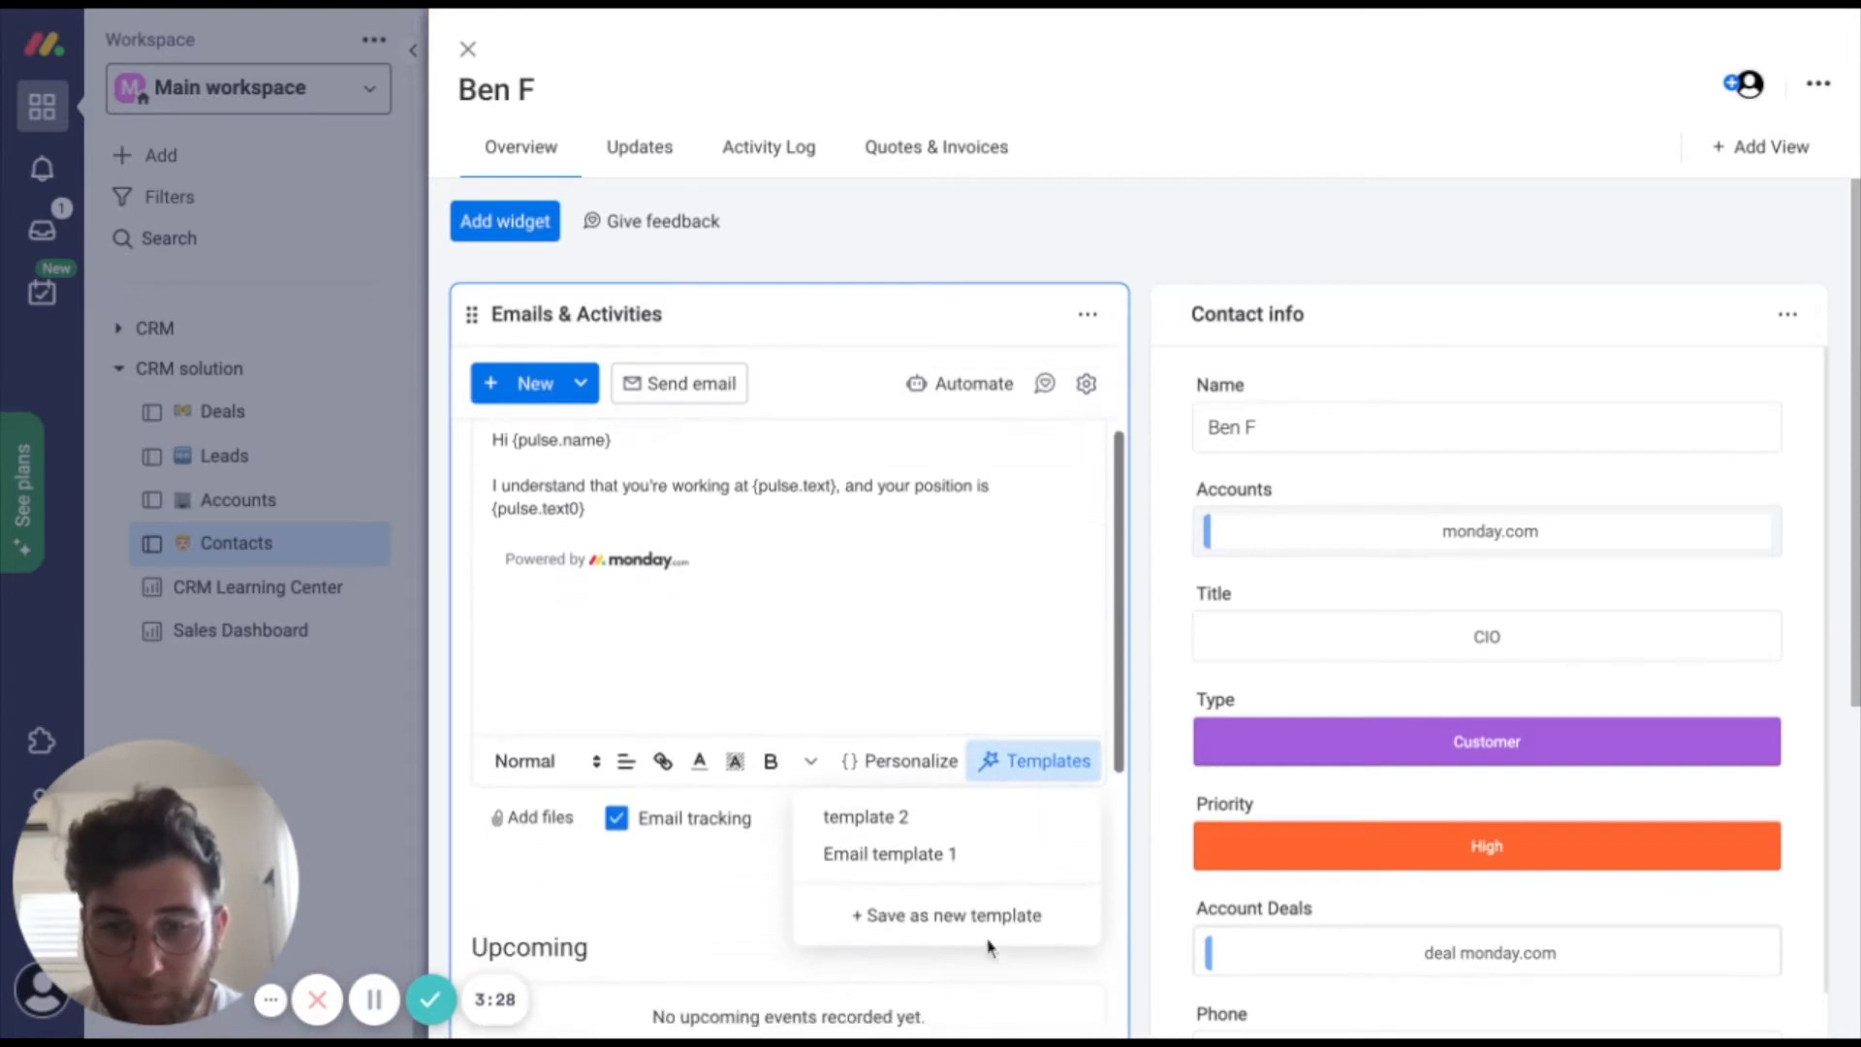
pyautogui.click(963, 916)
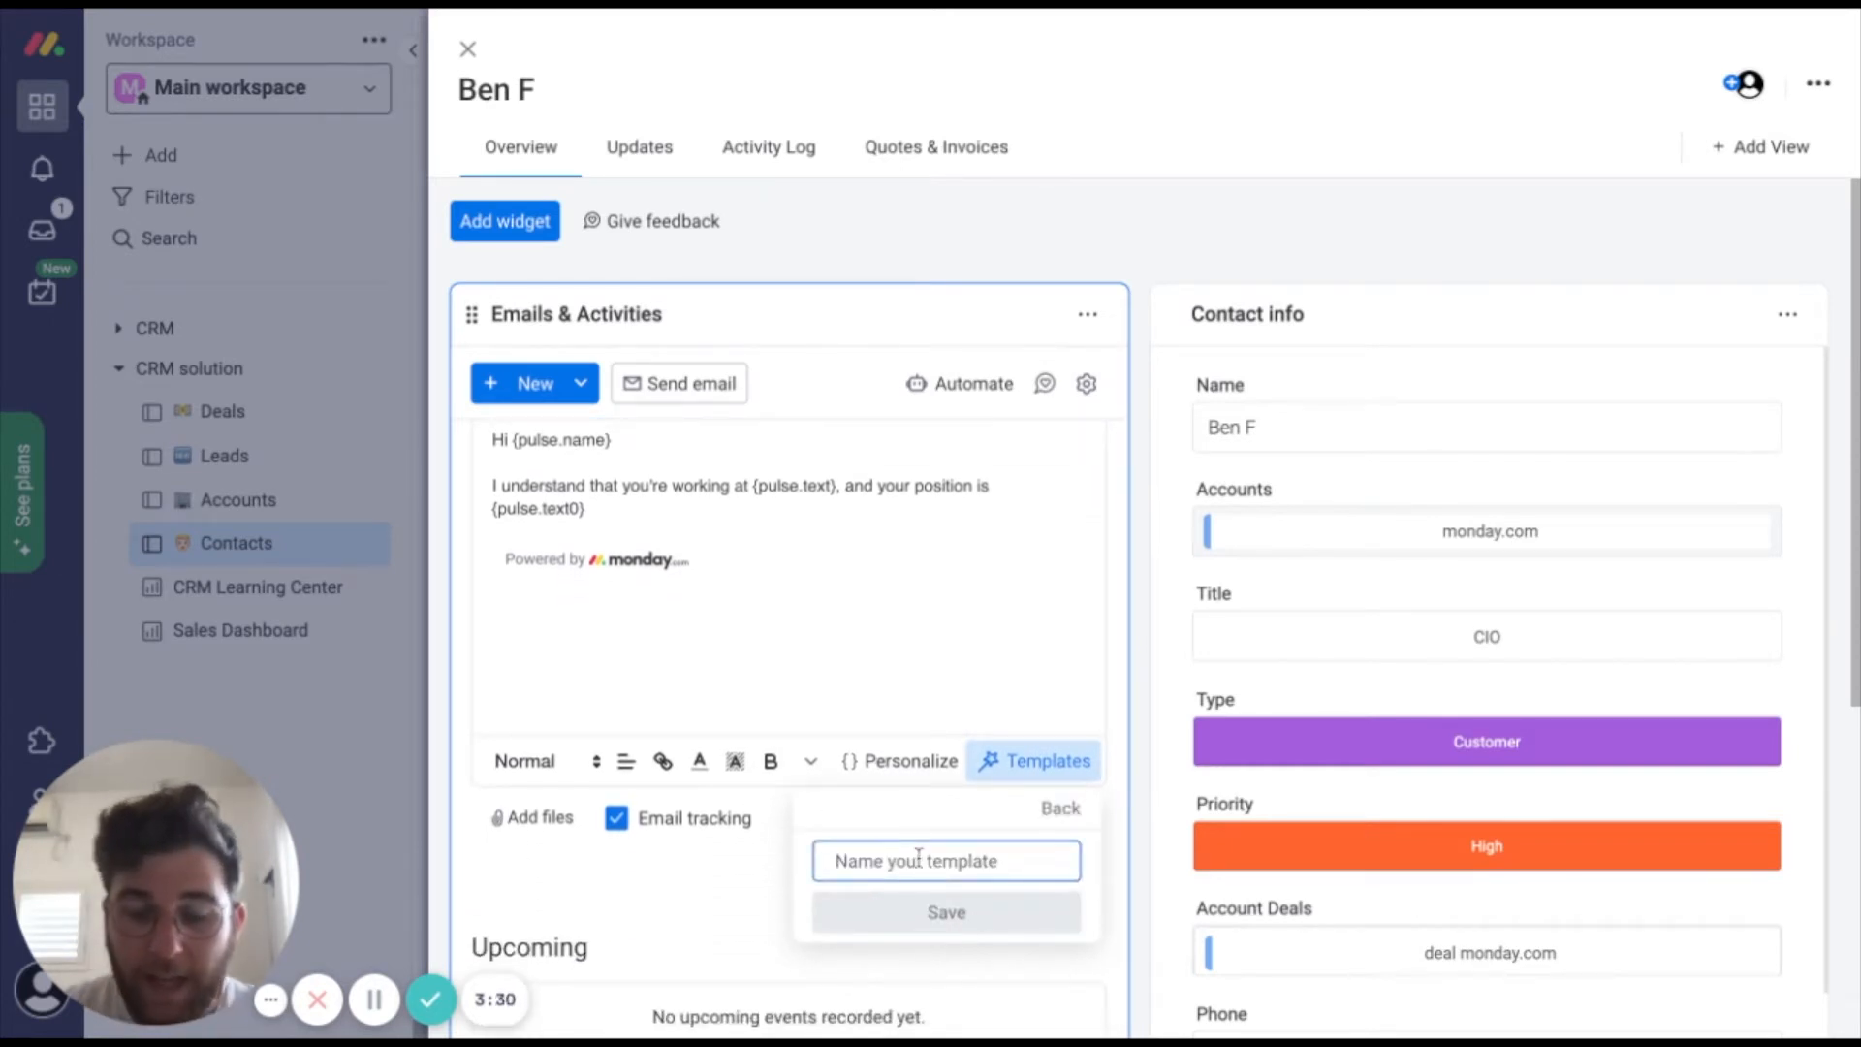
pyautogui.write('t')
pyautogui.press('BackSpace')
pyautogui.write('Temp')
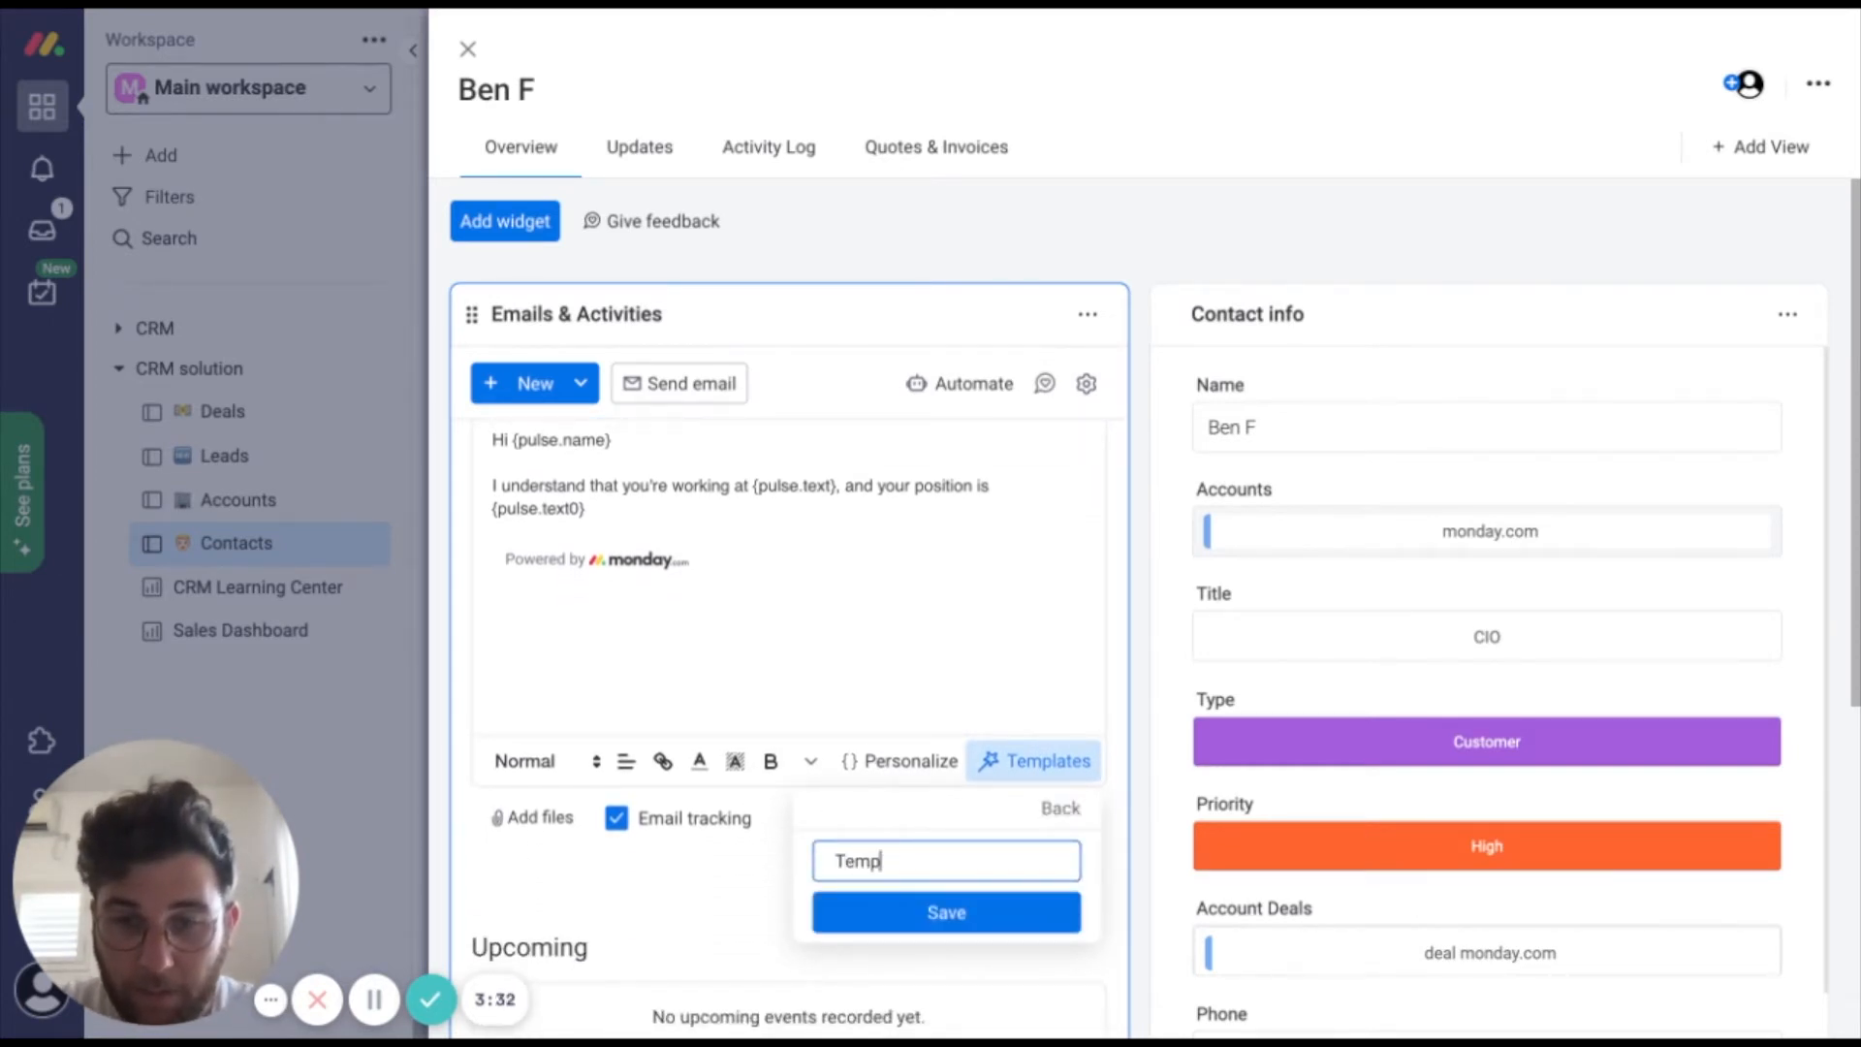
pyautogui.write('late 2')
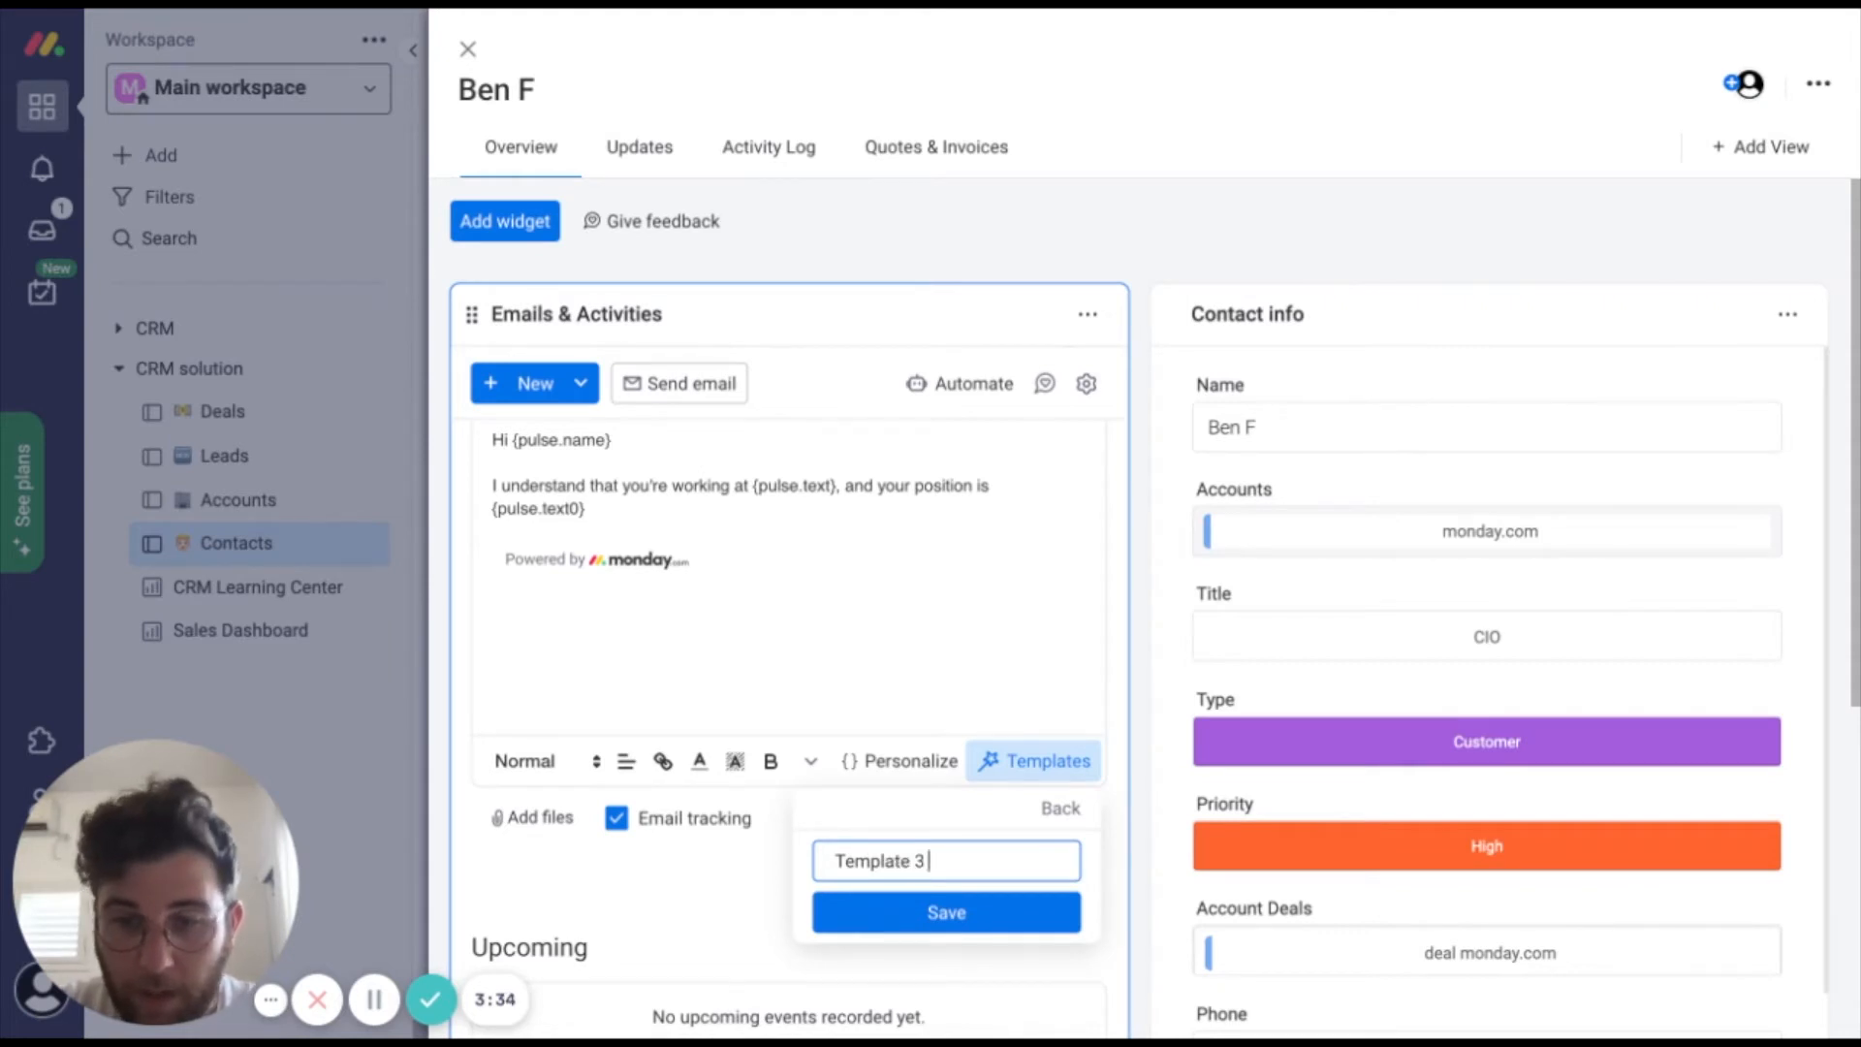
pyautogui.click(918, 914)
# Clear the whole email body and refill it by applying the saved Template 3.
pyautogui.scroll(3, 798, 677)
pyautogui.click(772, 769)
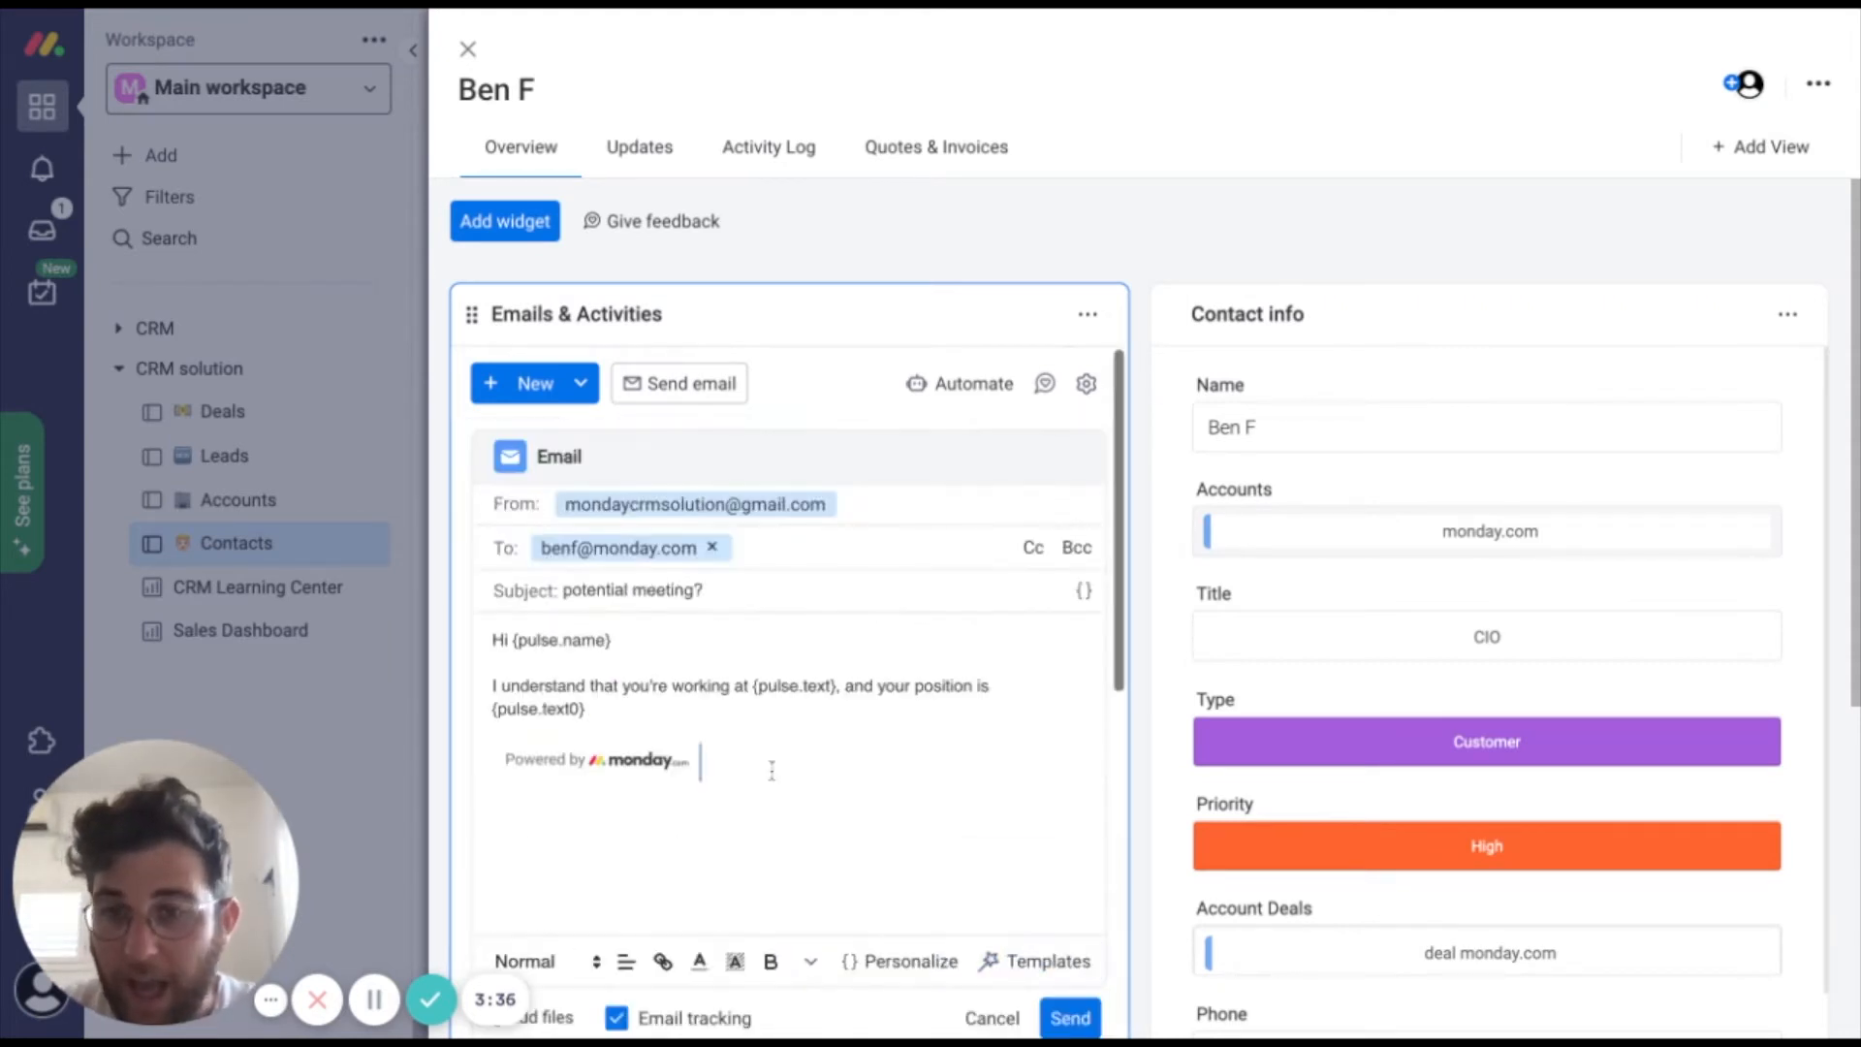
pyautogui.press('super+a')
pyautogui.press('BackSpace')
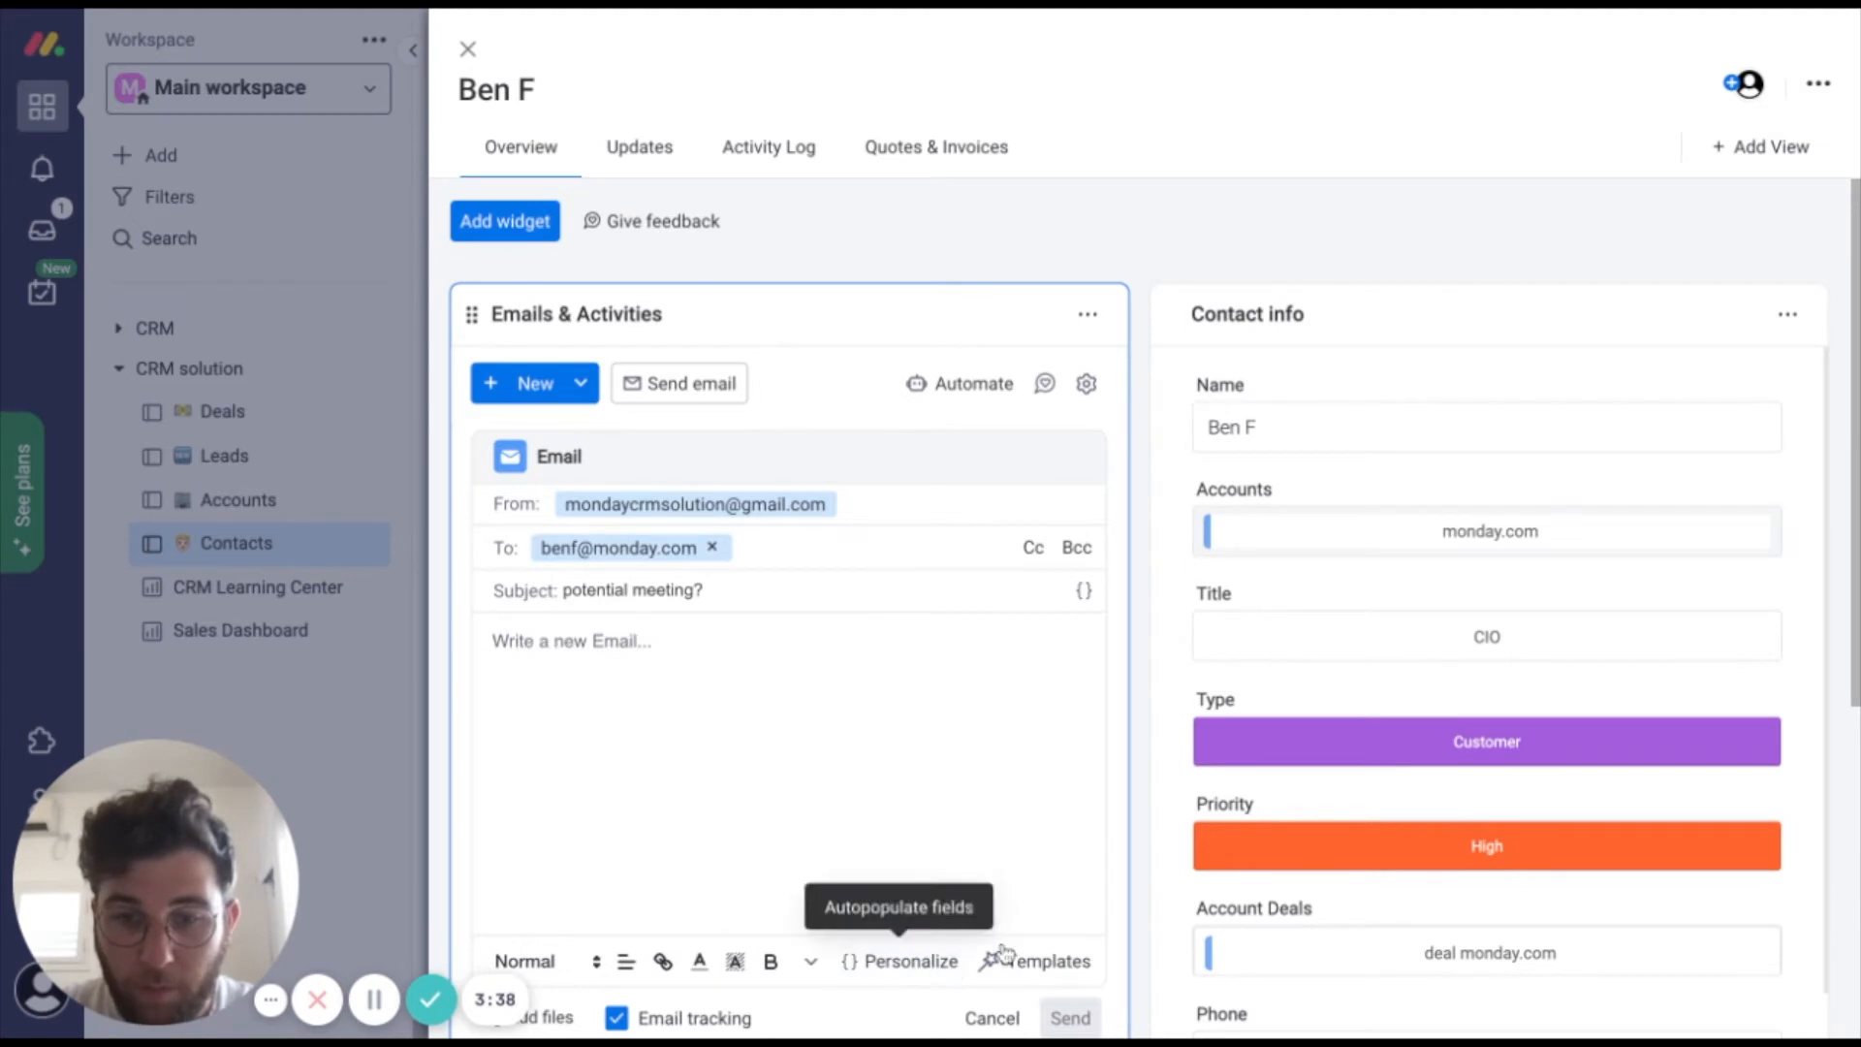
pyautogui.click(1008, 960)
pyautogui.click(877, 860)
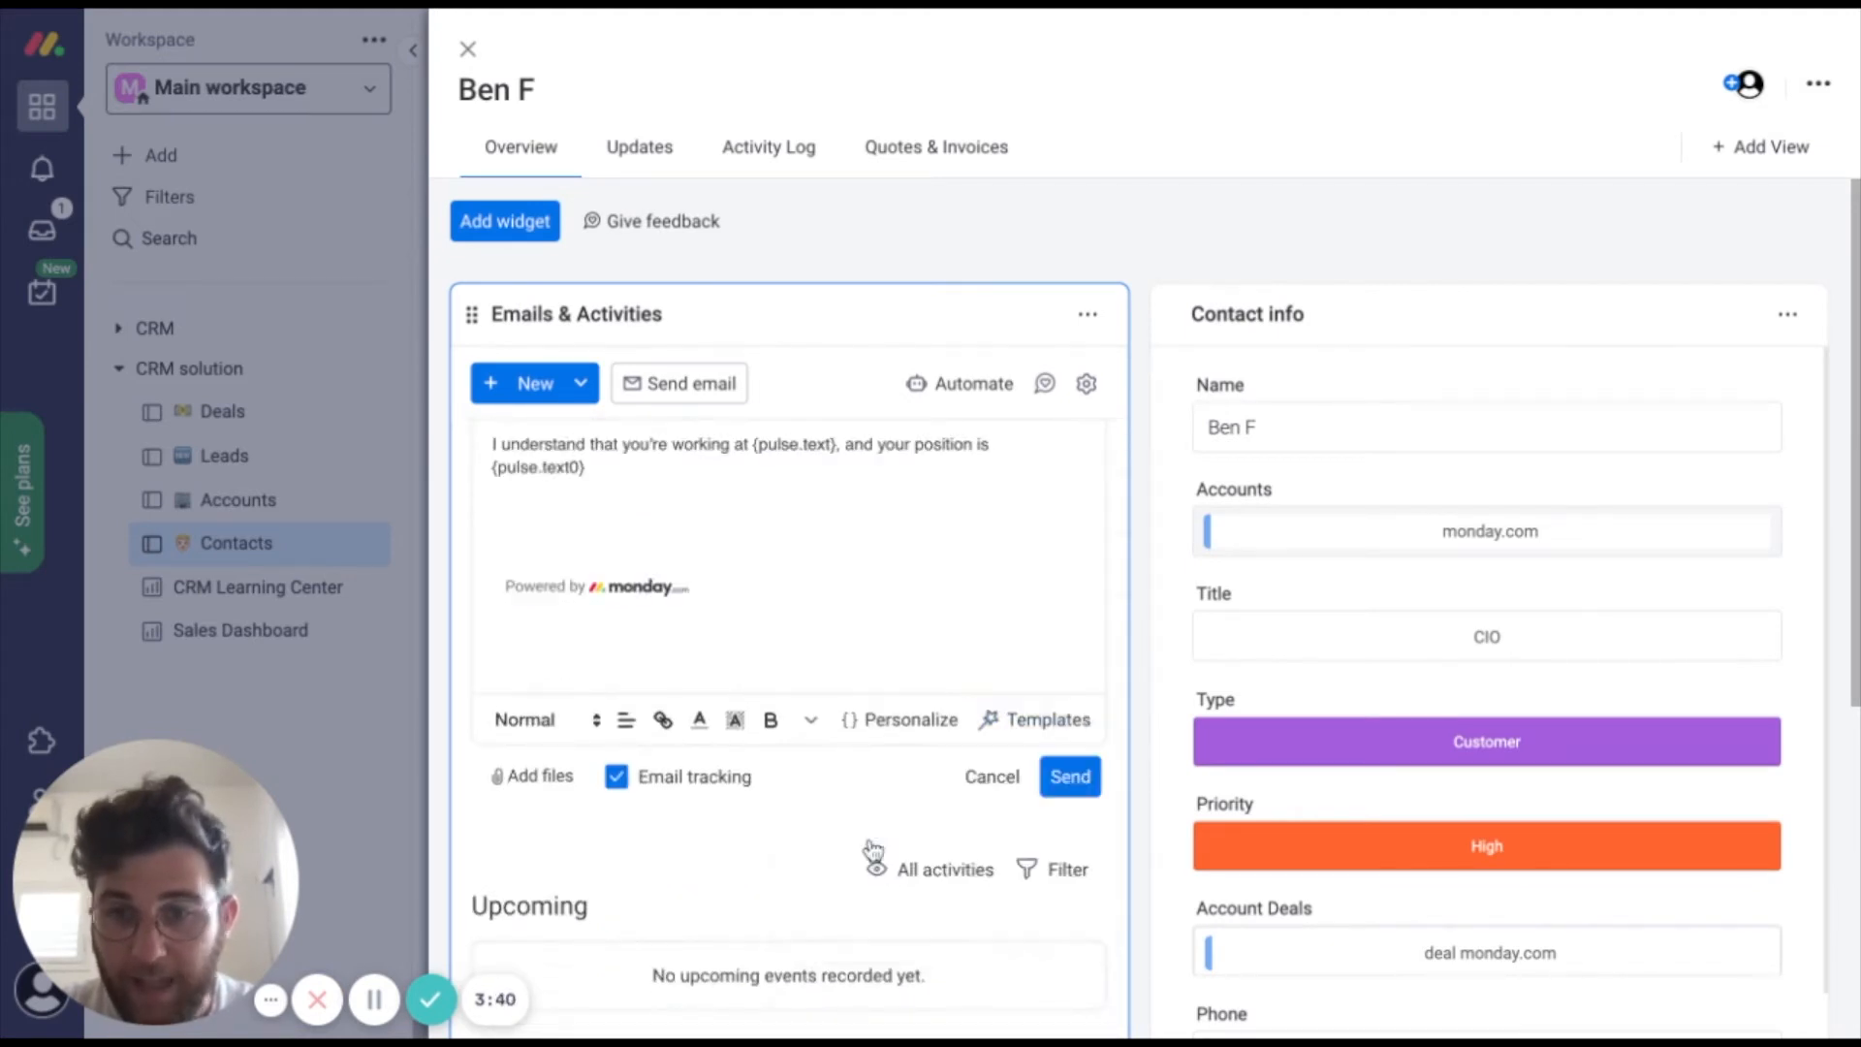
pyautogui.scroll(2, 536, 535)
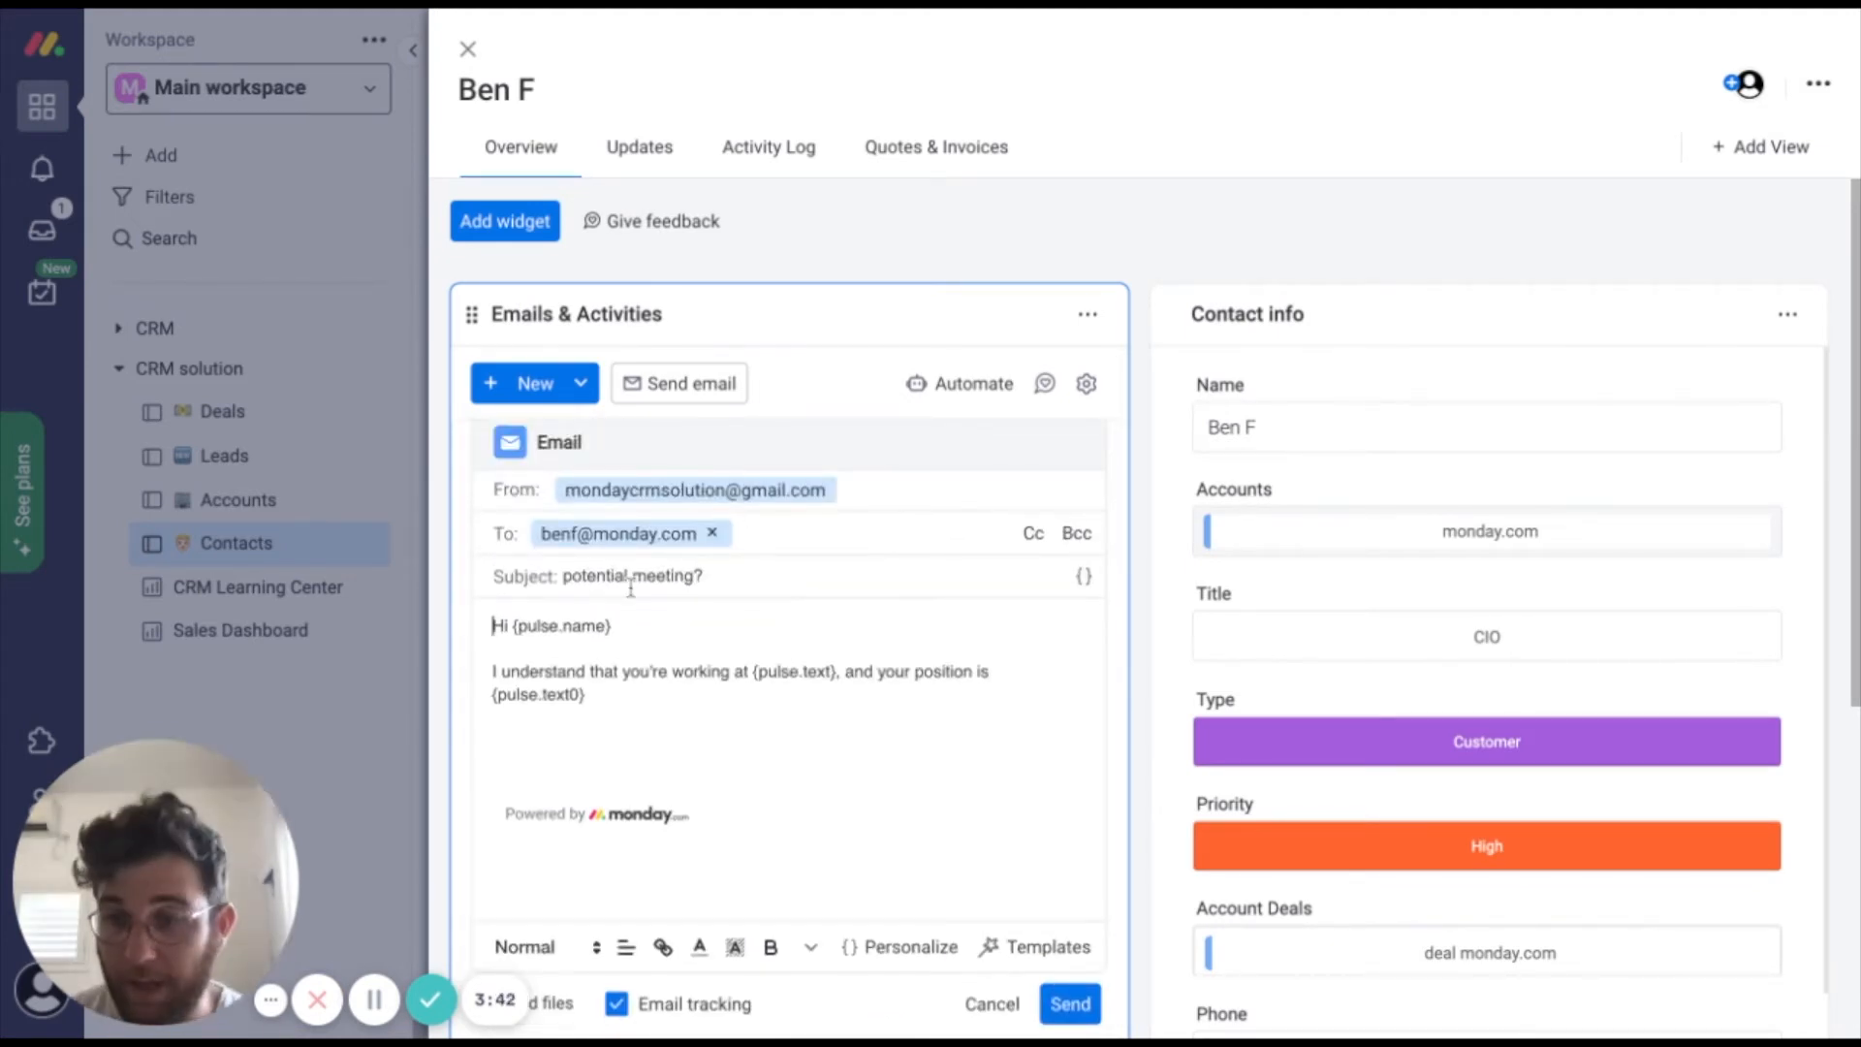
# Check the autopopulate fields offered for the subject line, and add the Cc and Bcc lines to the email.
pyautogui.click(739, 572)
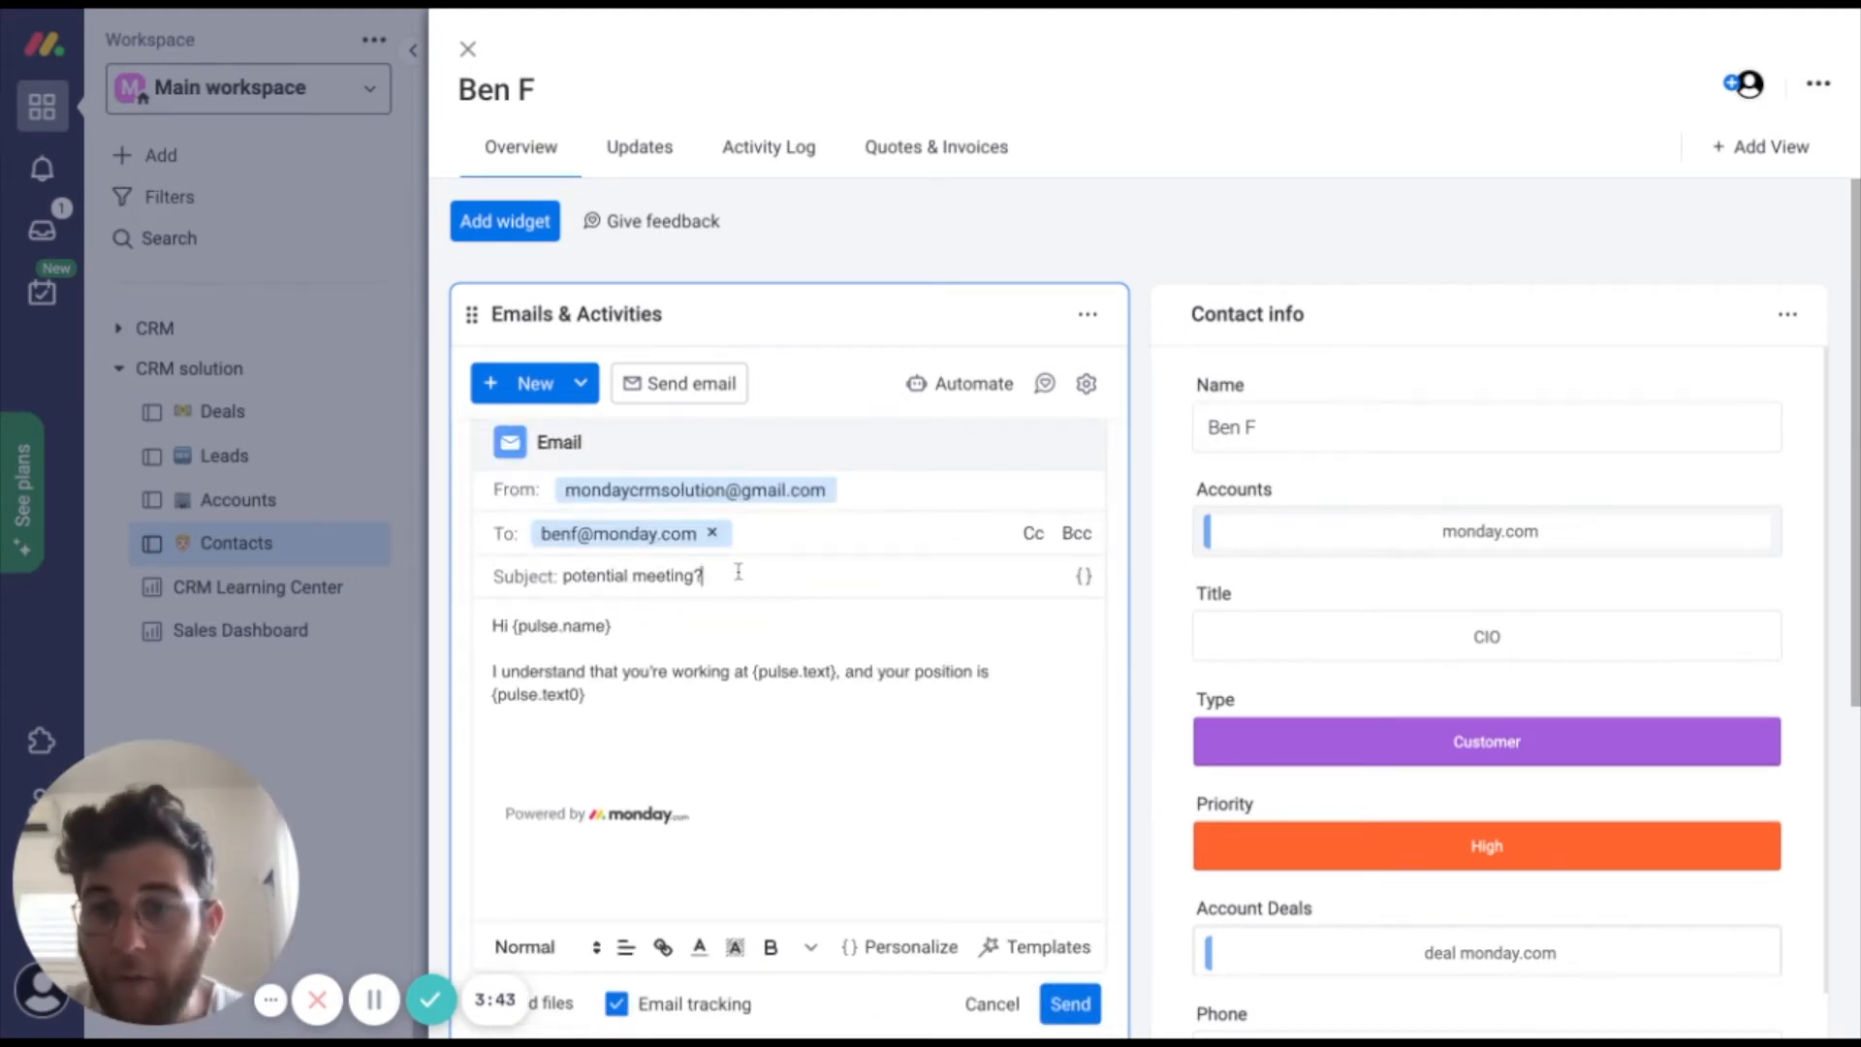
pyautogui.click(1083, 579)
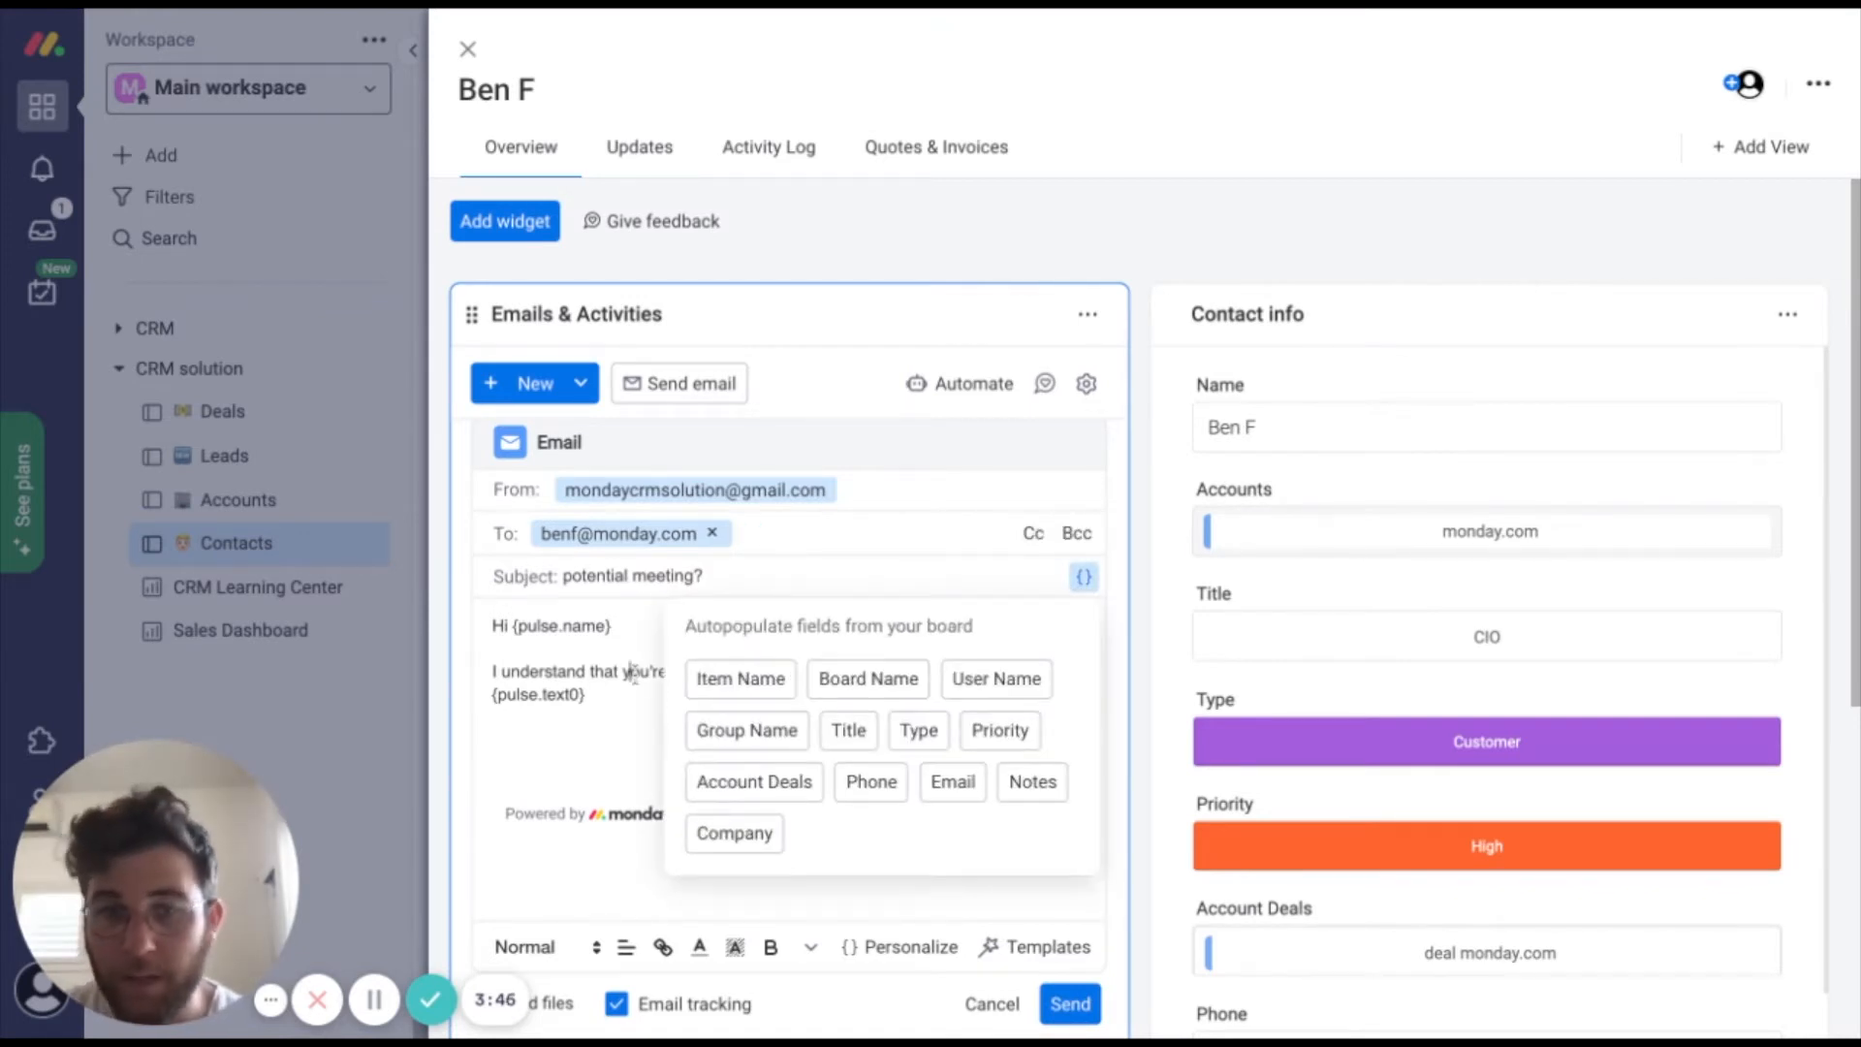
pyautogui.click(1032, 541)
pyautogui.click(1078, 539)
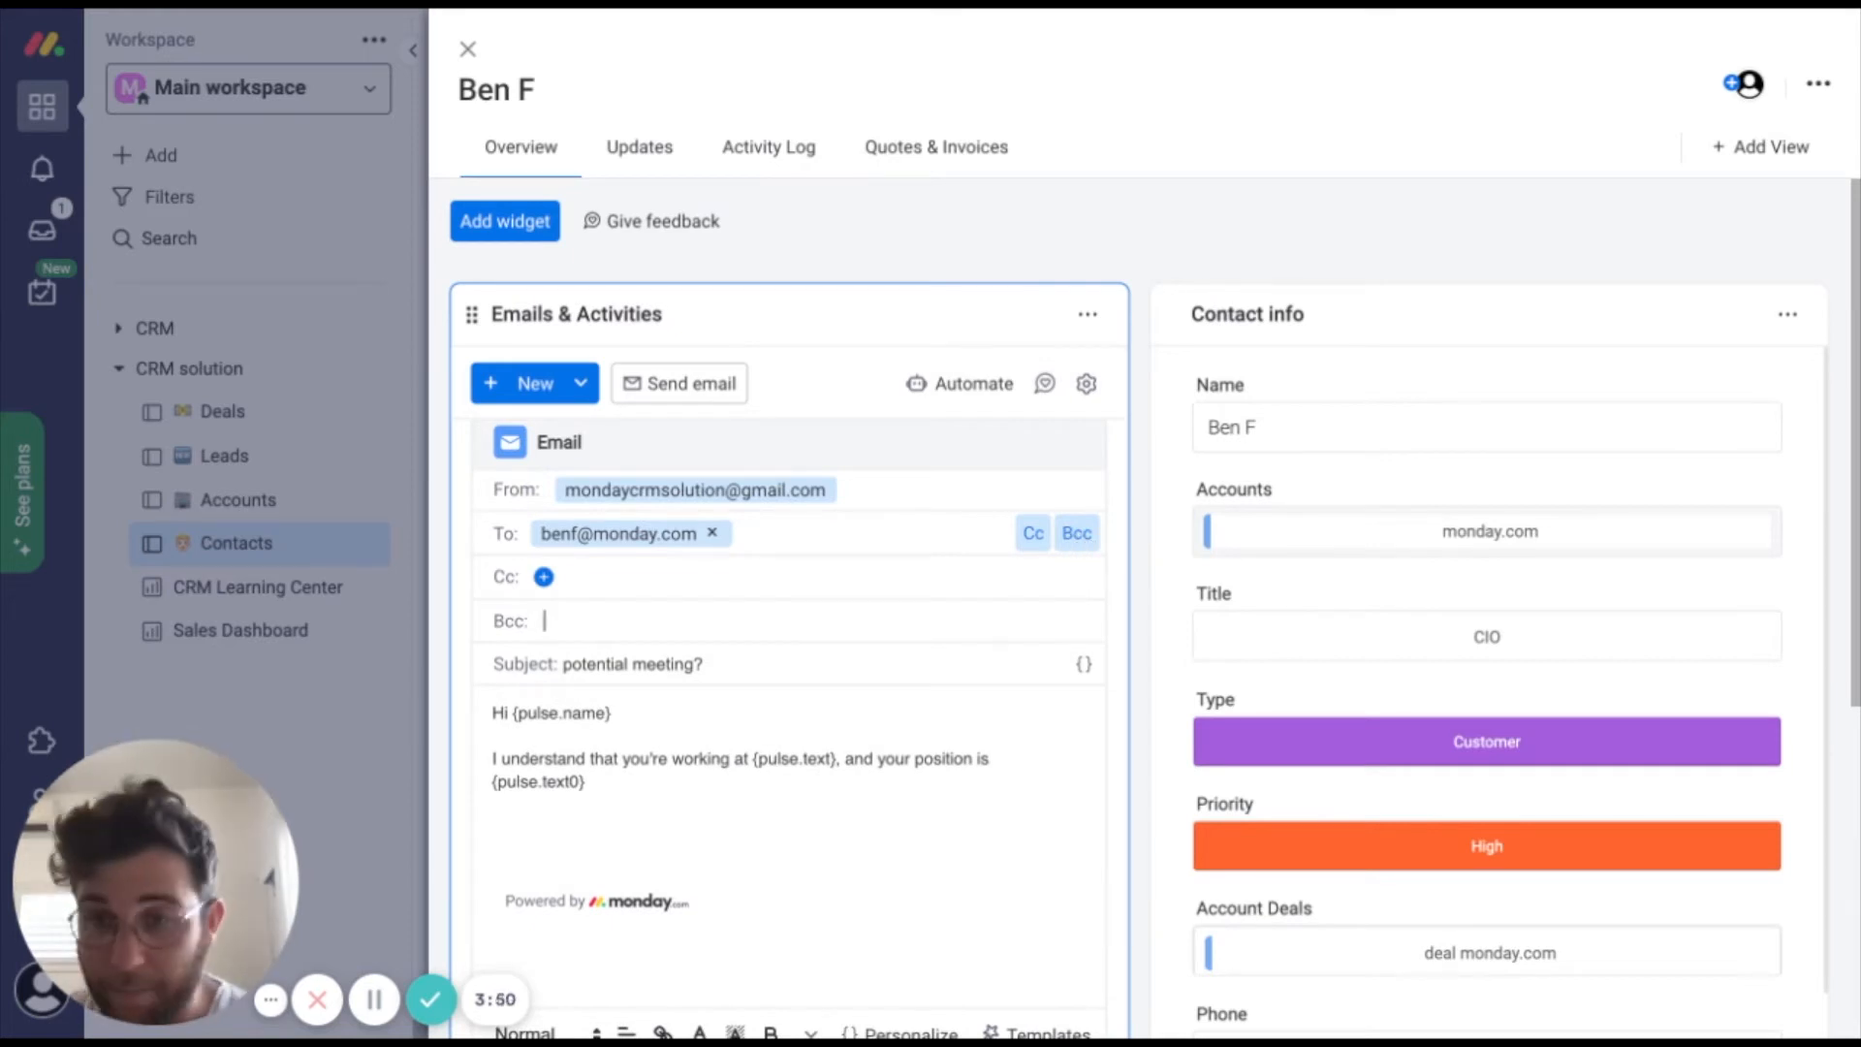
# Turn email tracking off and on again for the email being composed.
pyautogui.scroll(-3, 1010, 666)
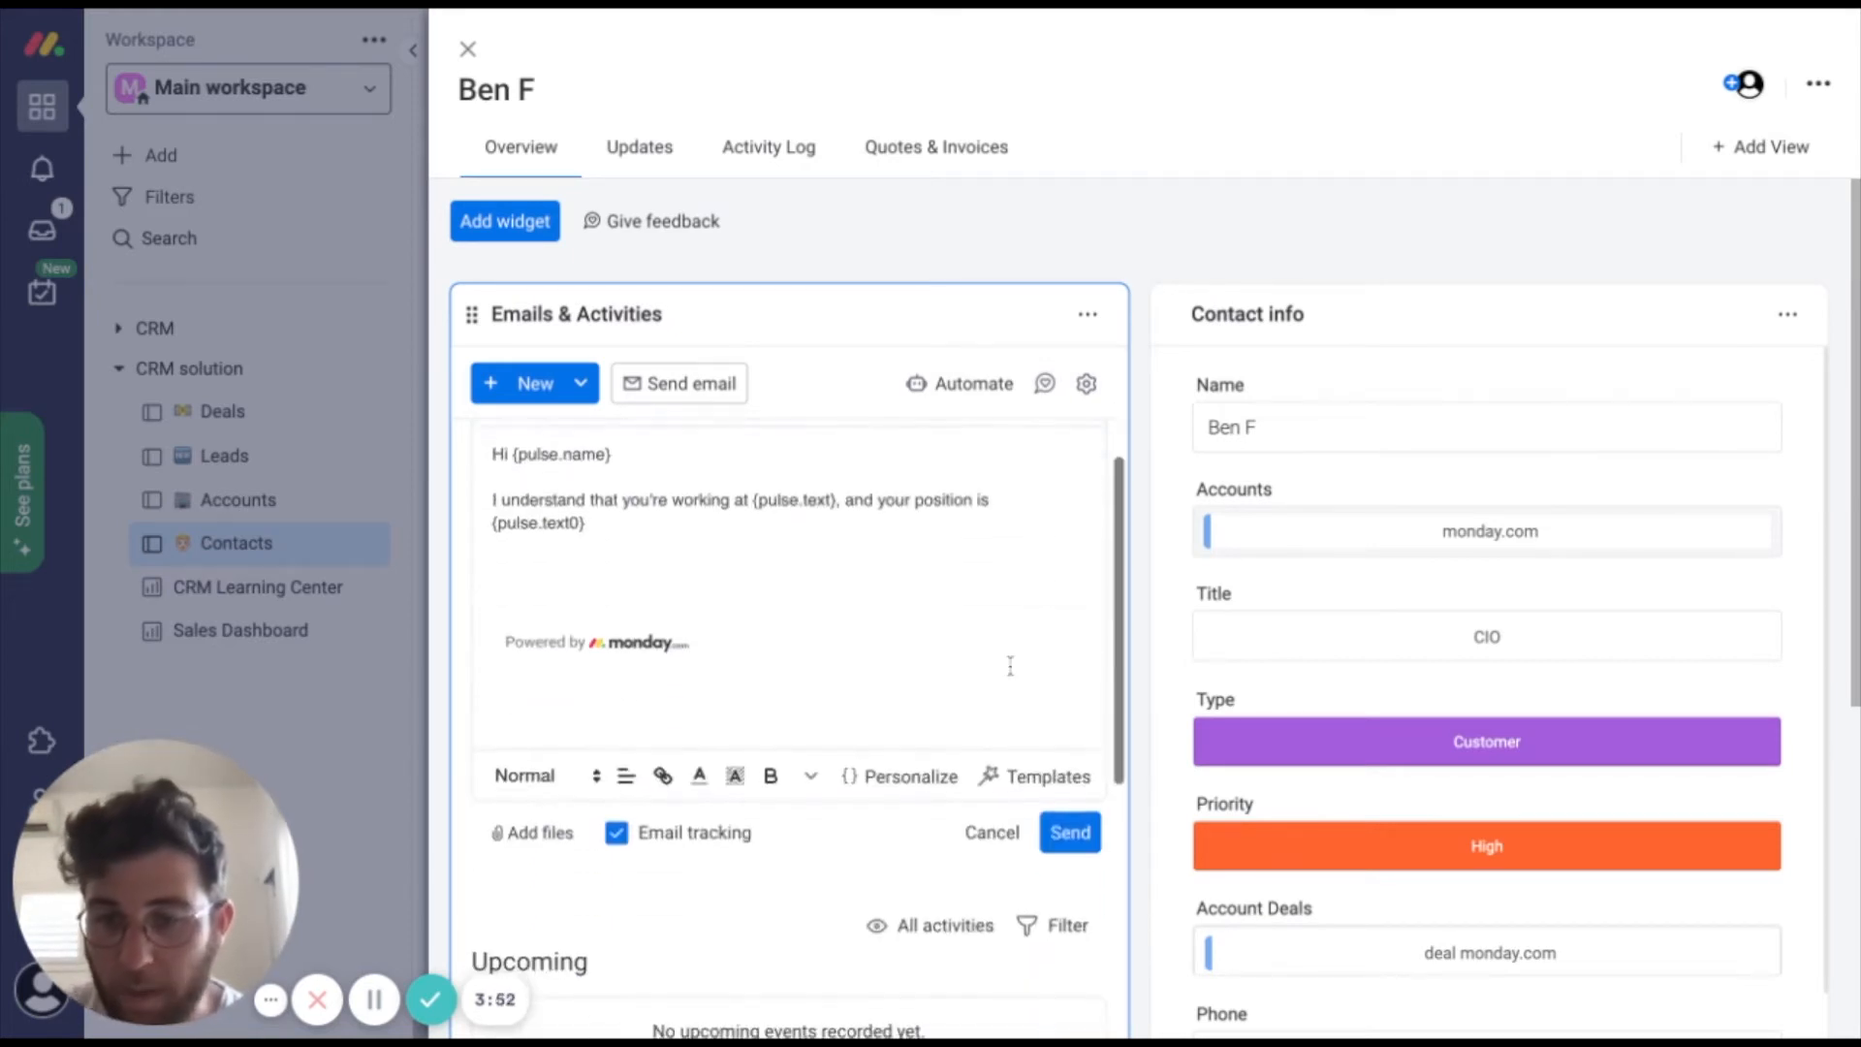
pyautogui.scroll(-1, 782, 819)
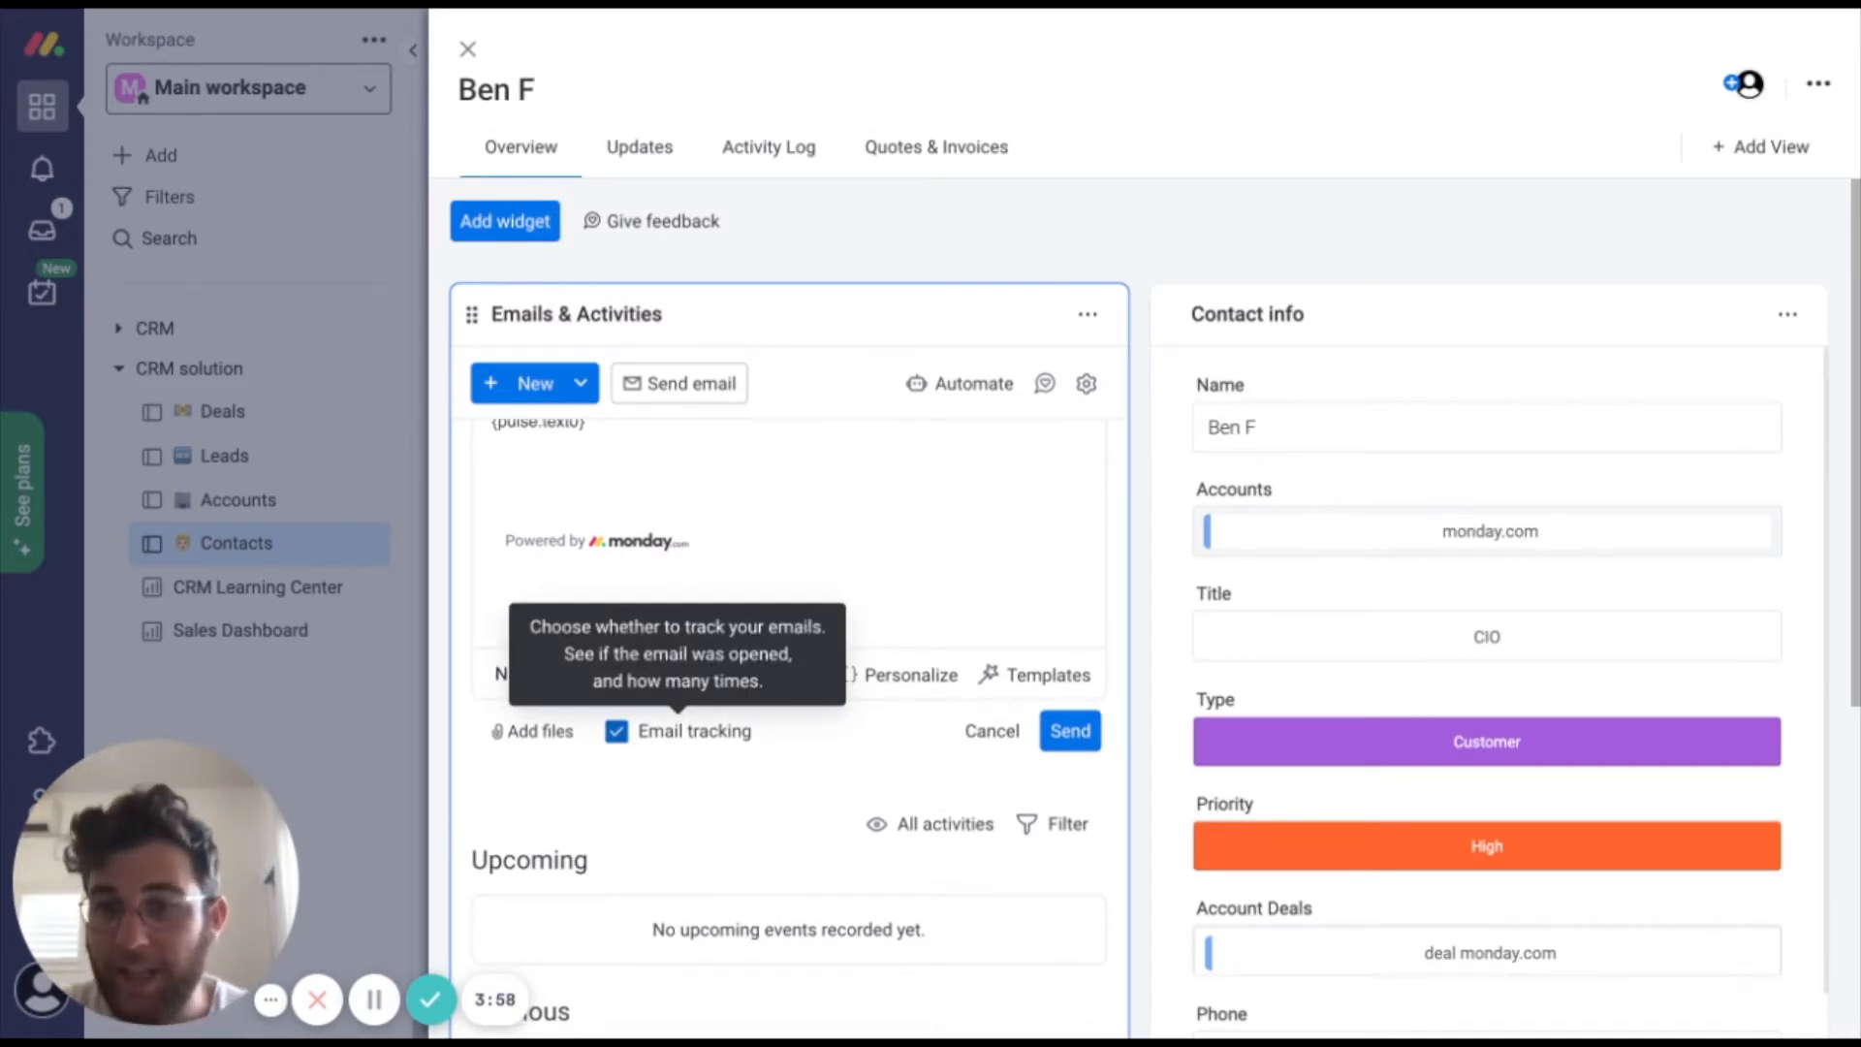
pyautogui.click(617, 732)
pyautogui.click(617, 732)
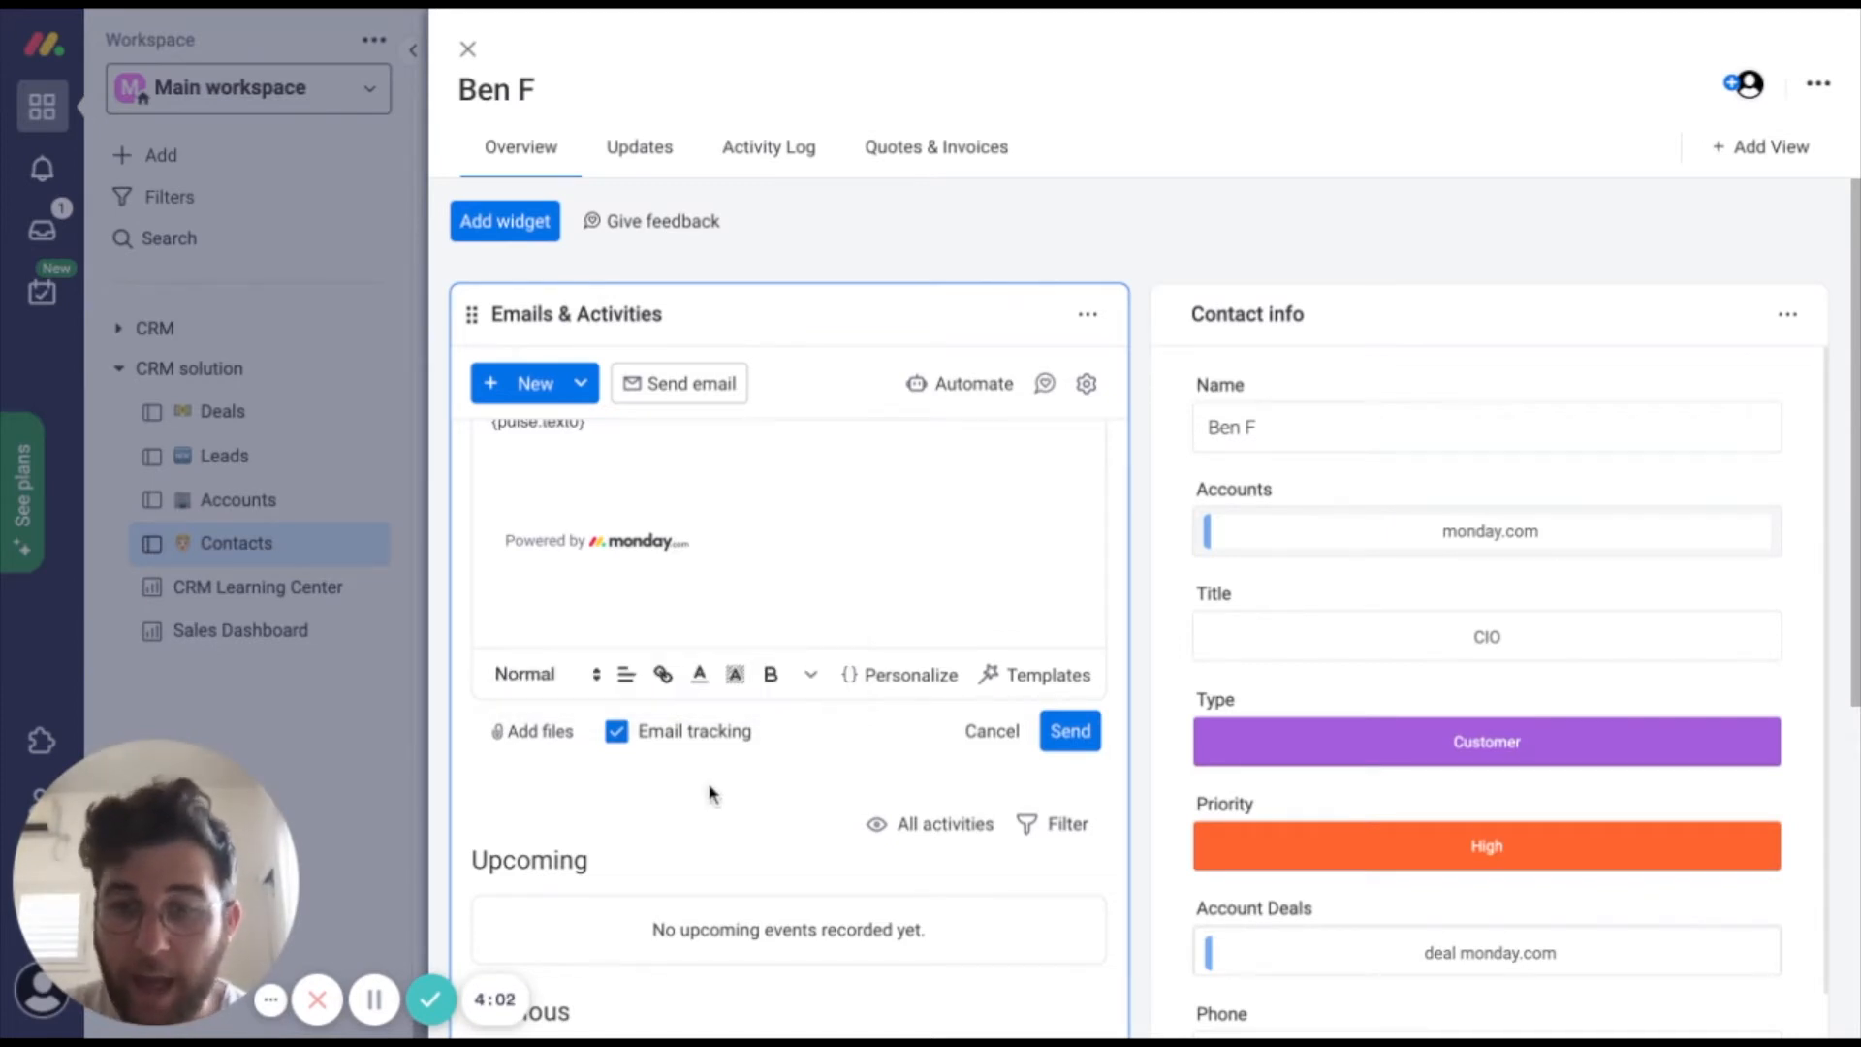
# Expand the sent "Onsite meeting" email to check its opening times, and expand the received "Onsite meeting follow up" email with its reply.
pyautogui.scroll(-5, 715, 790)
pyautogui.scroll(-2, 785, 818)
pyautogui.click(839, 686)
pyautogui.moveTo(962, 912)
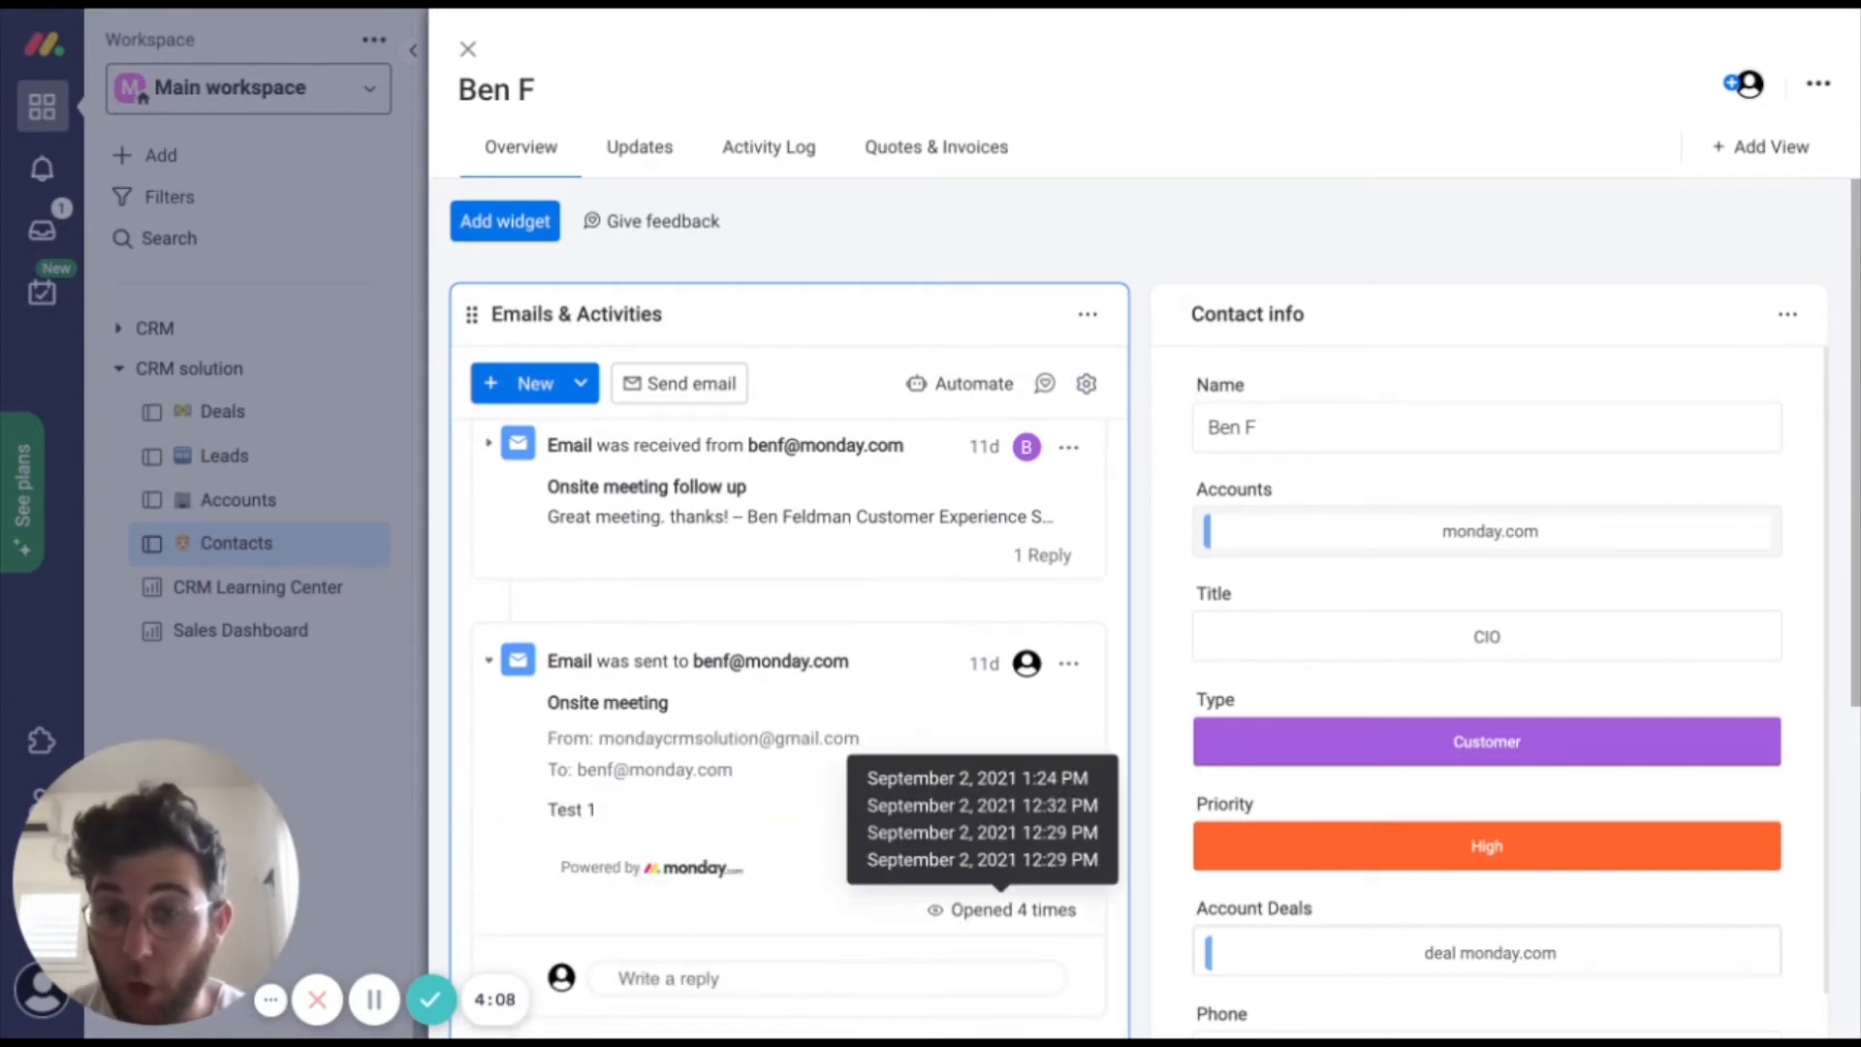
pyautogui.click(1036, 577)
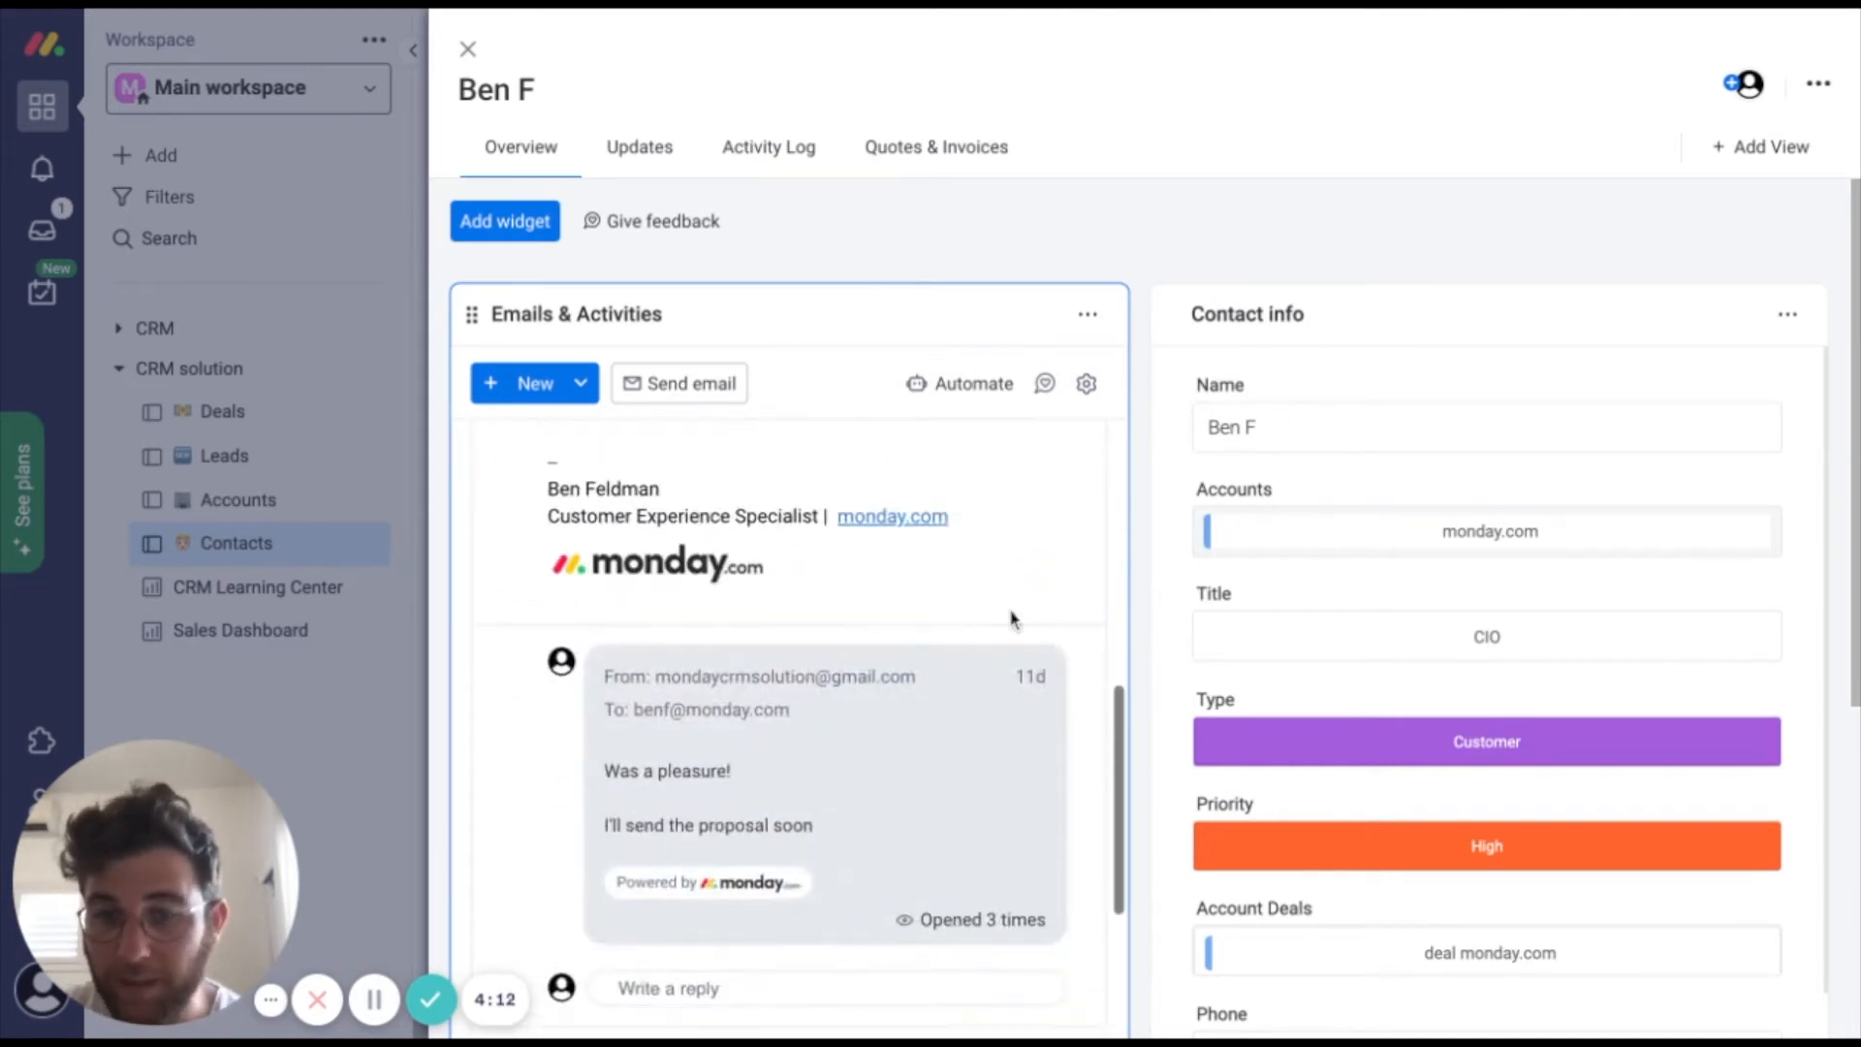
# Look through the contact's previous emails and upcoming events in the activity timeline.
pyautogui.scroll(4, 1011, 901)
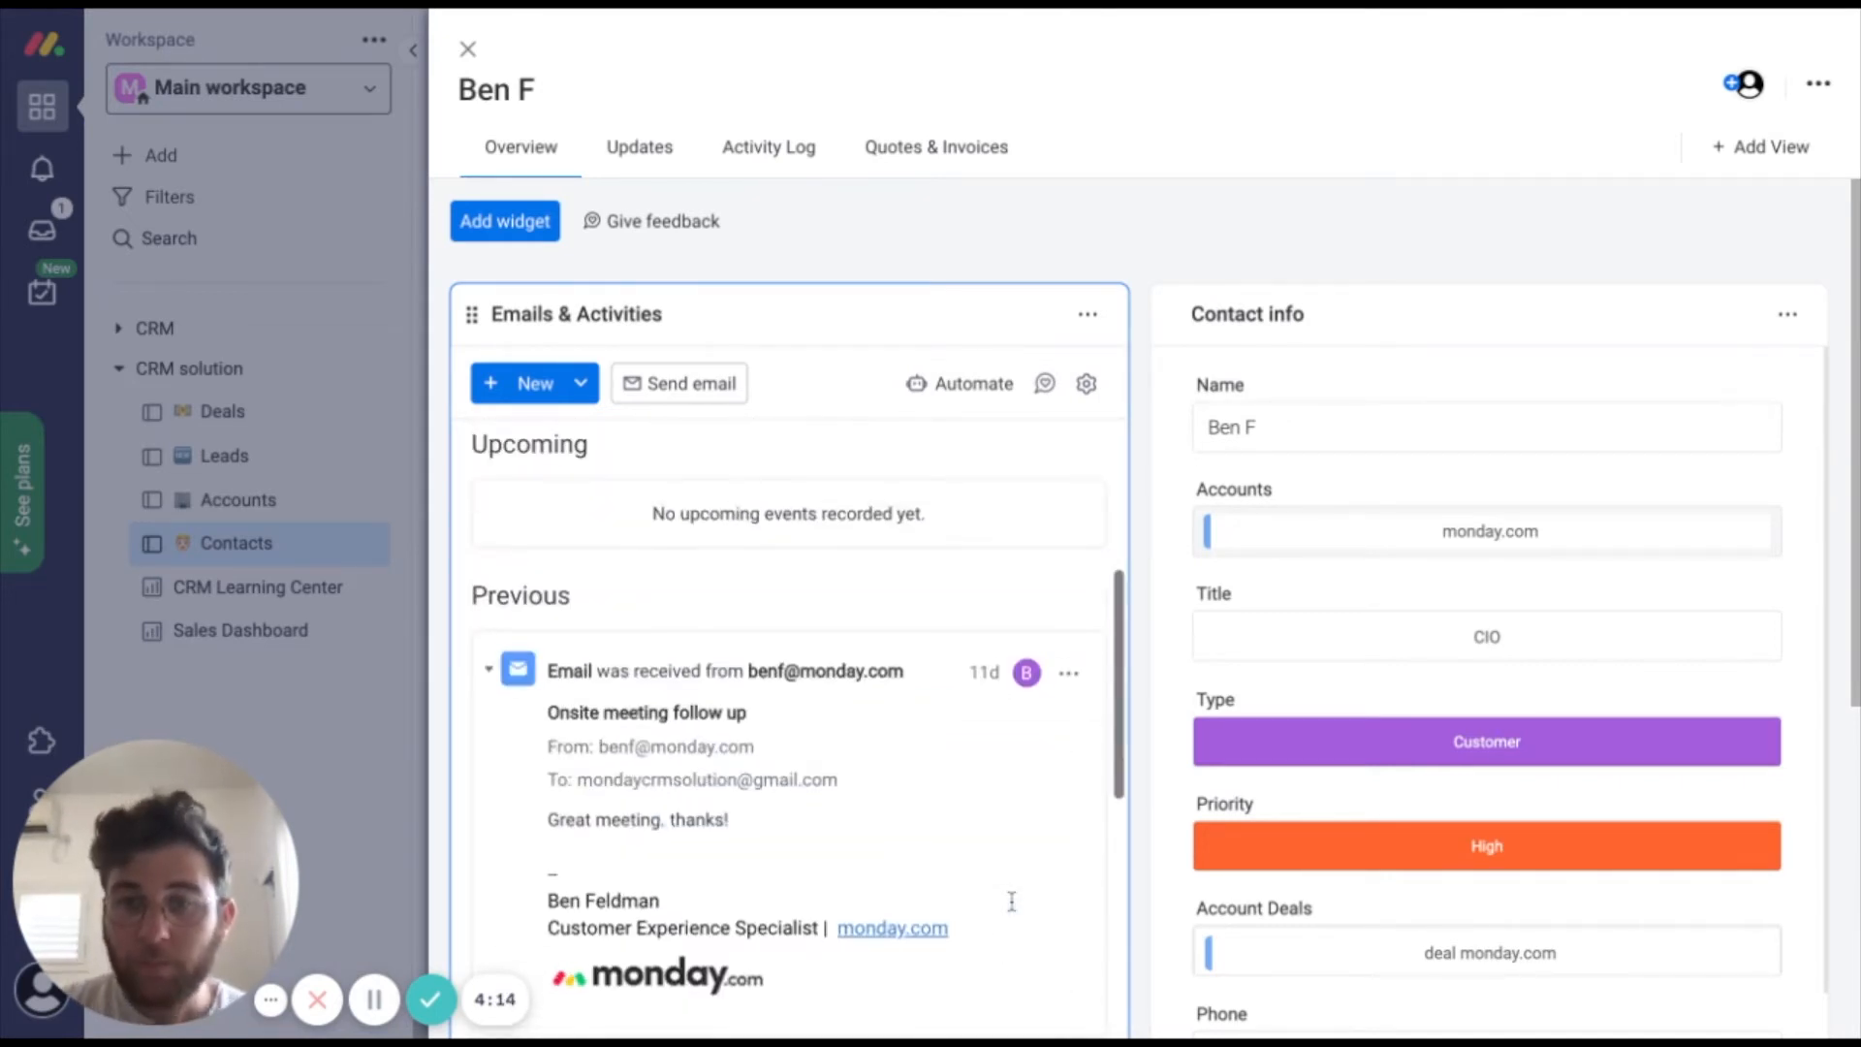
pyautogui.scroll(3, 955, 766)
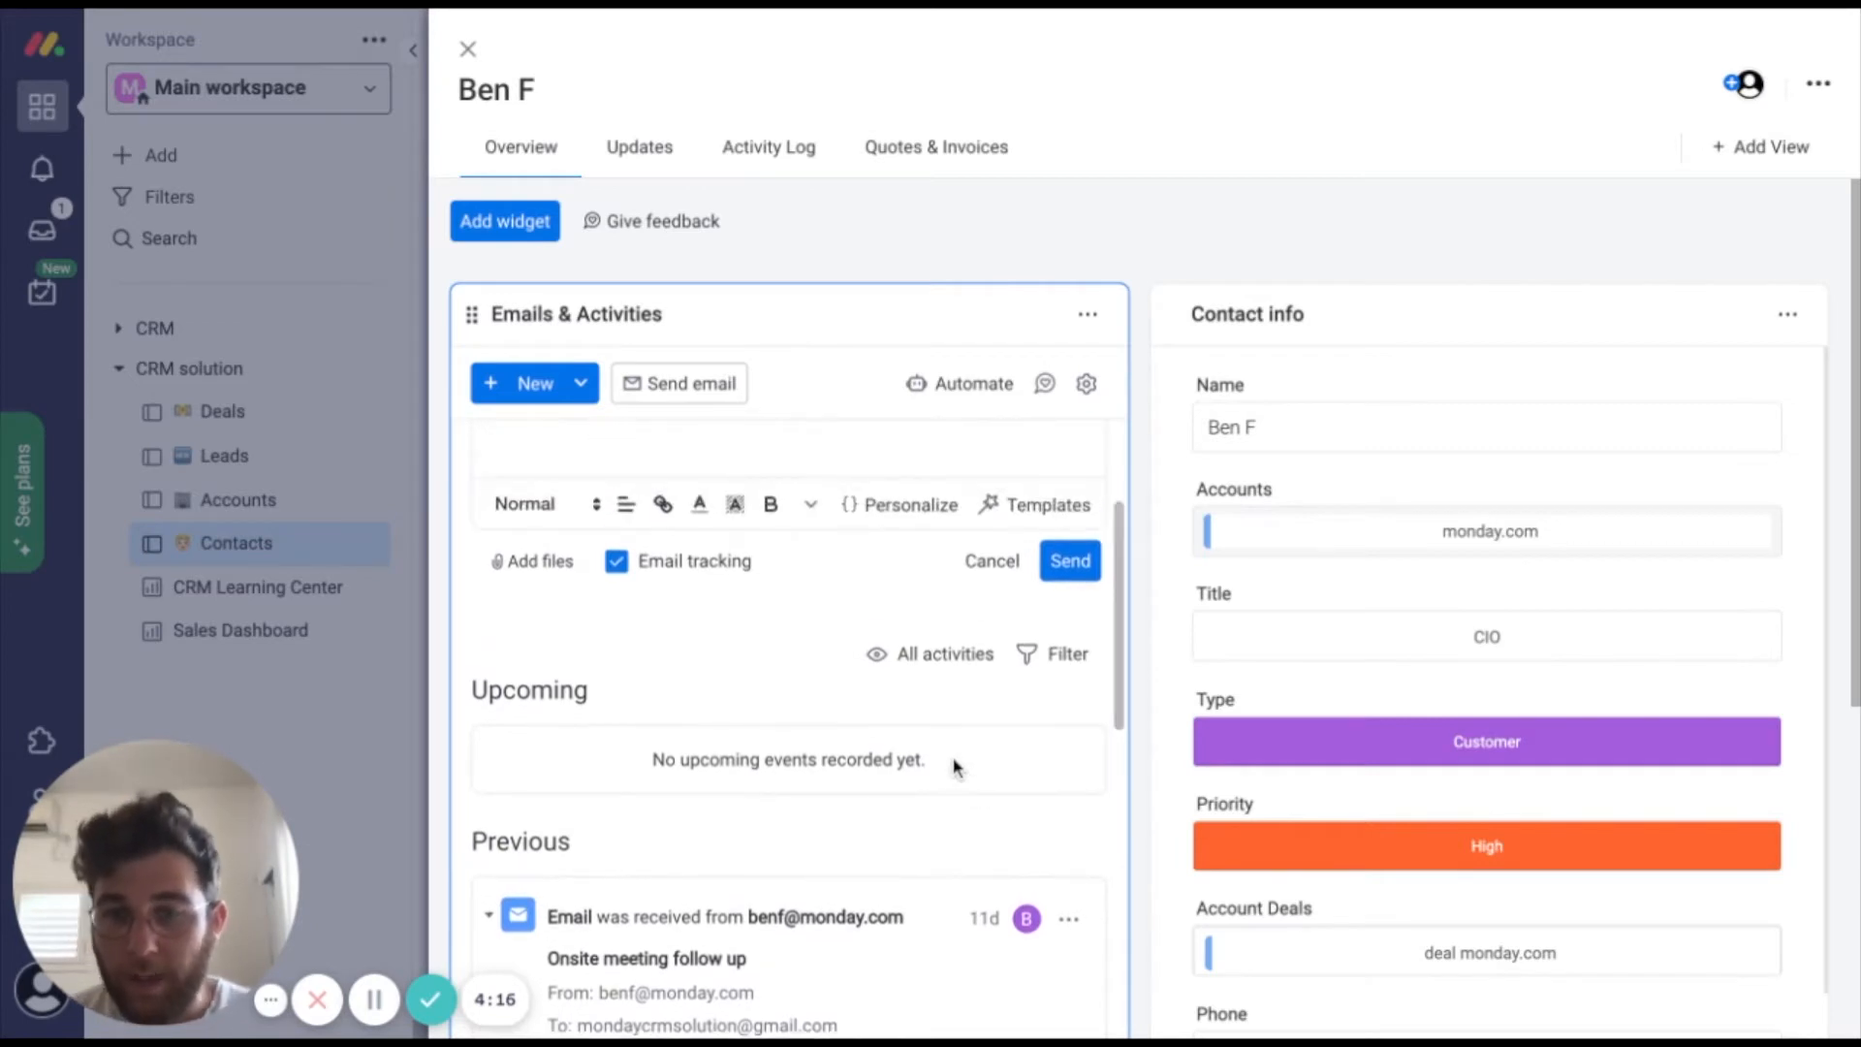
pyautogui.scroll(-4, 955, 766)
pyautogui.scroll(2, 955, 766)
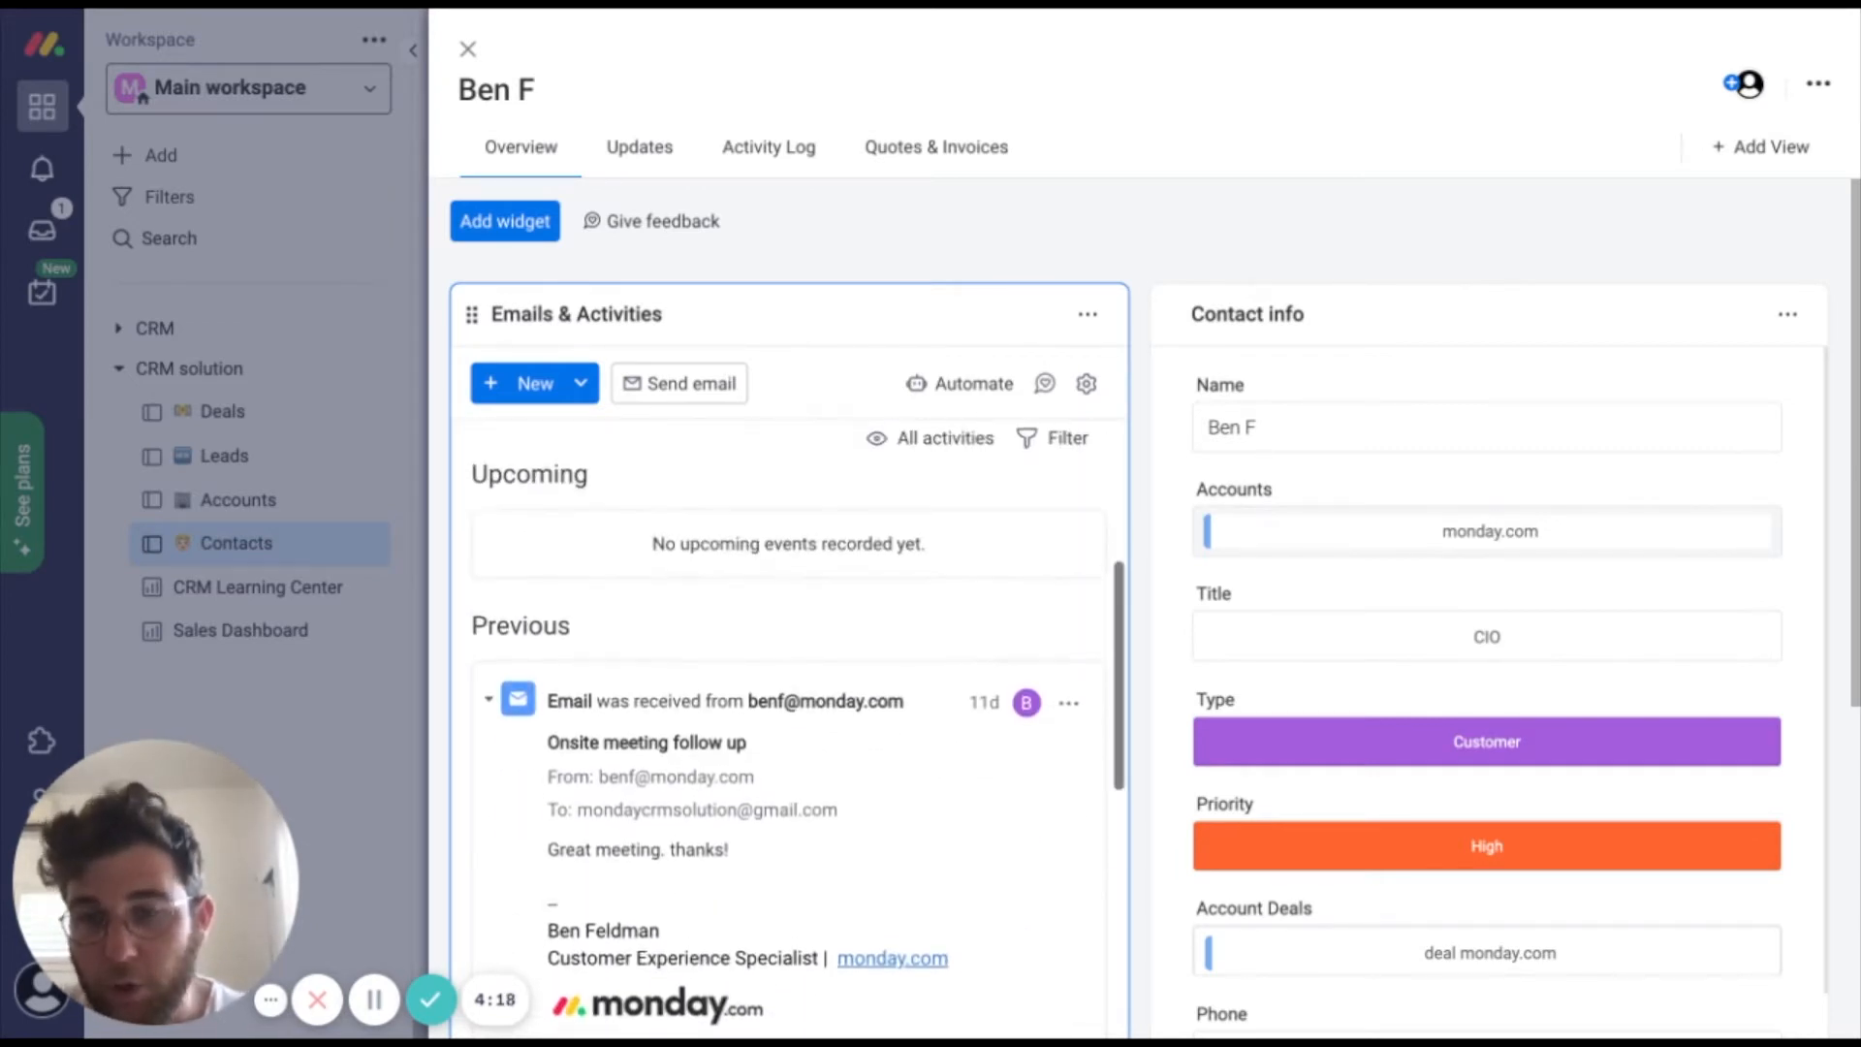
pyautogui.scroll(-3, 955, 766)
pyautogui.scroll(-10, 790, 727)
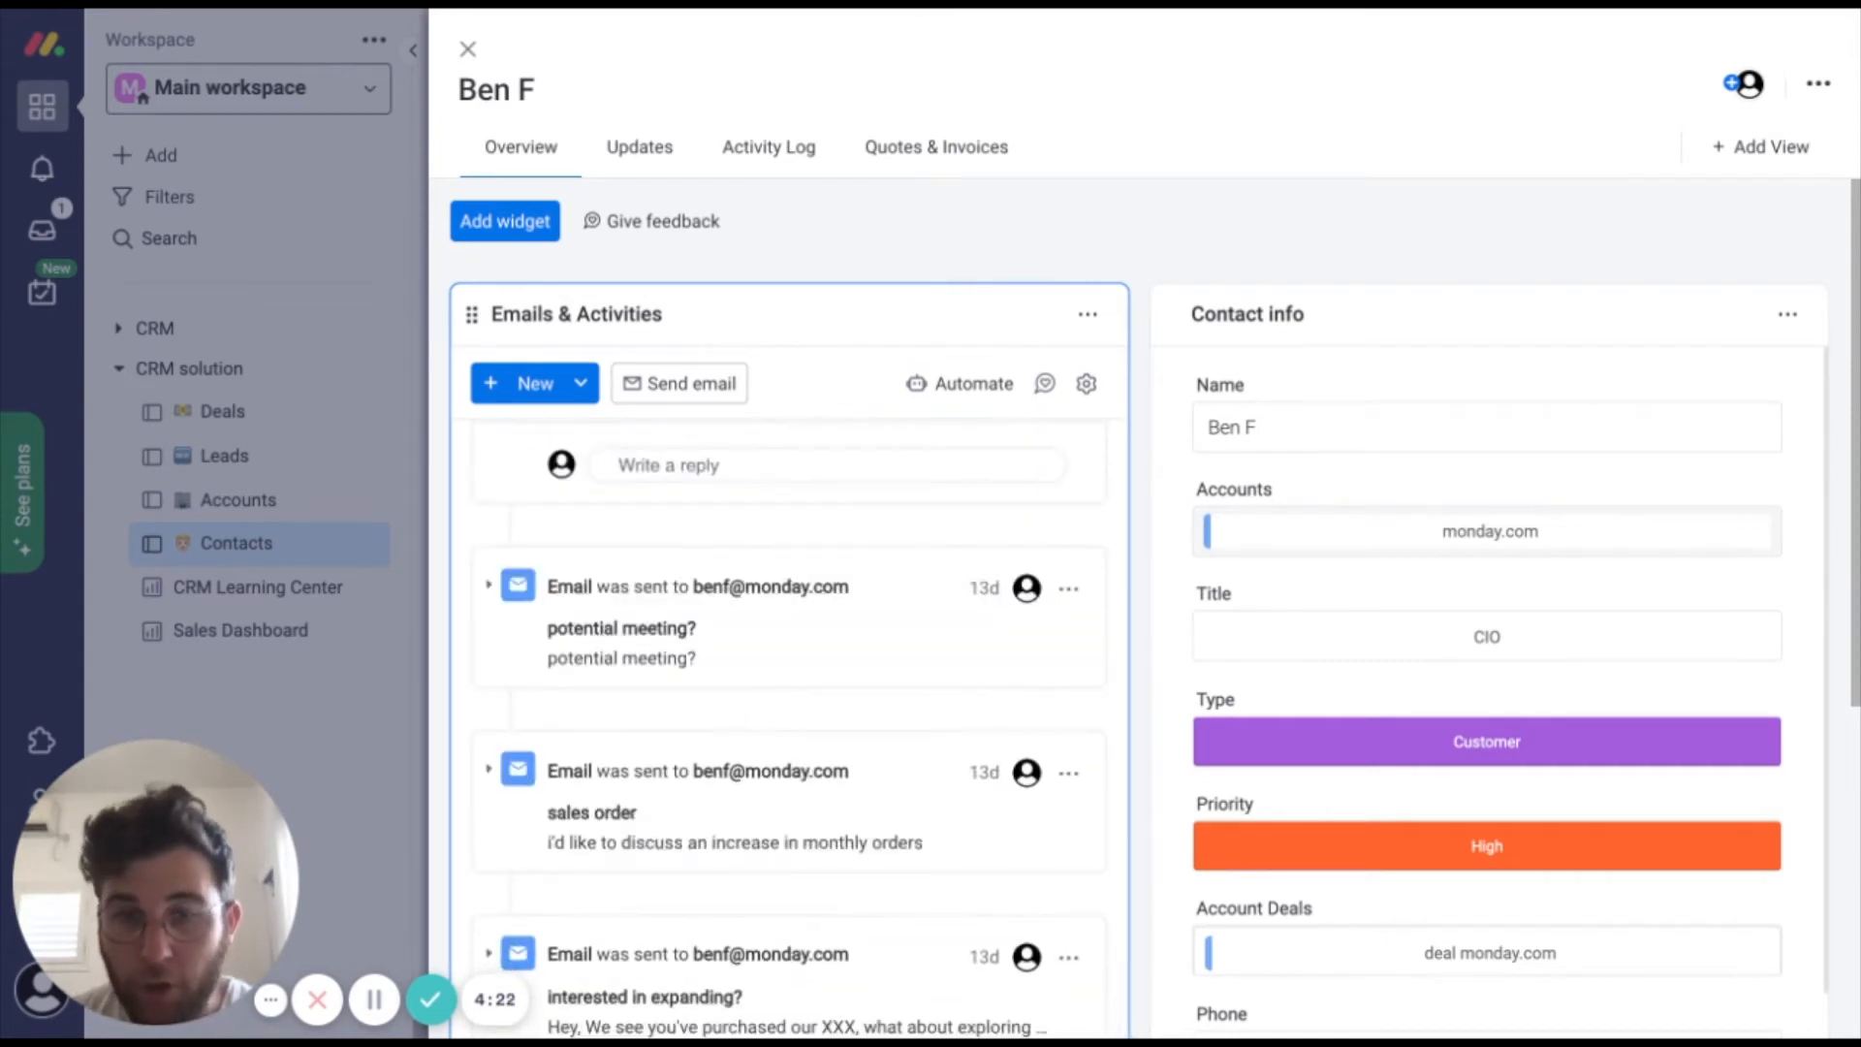
pyautogui.scroll(-2, 790, 727)
pyautogui.scroll(2, 790, 727)
pyautogui.scroll(6, 1016, 742)
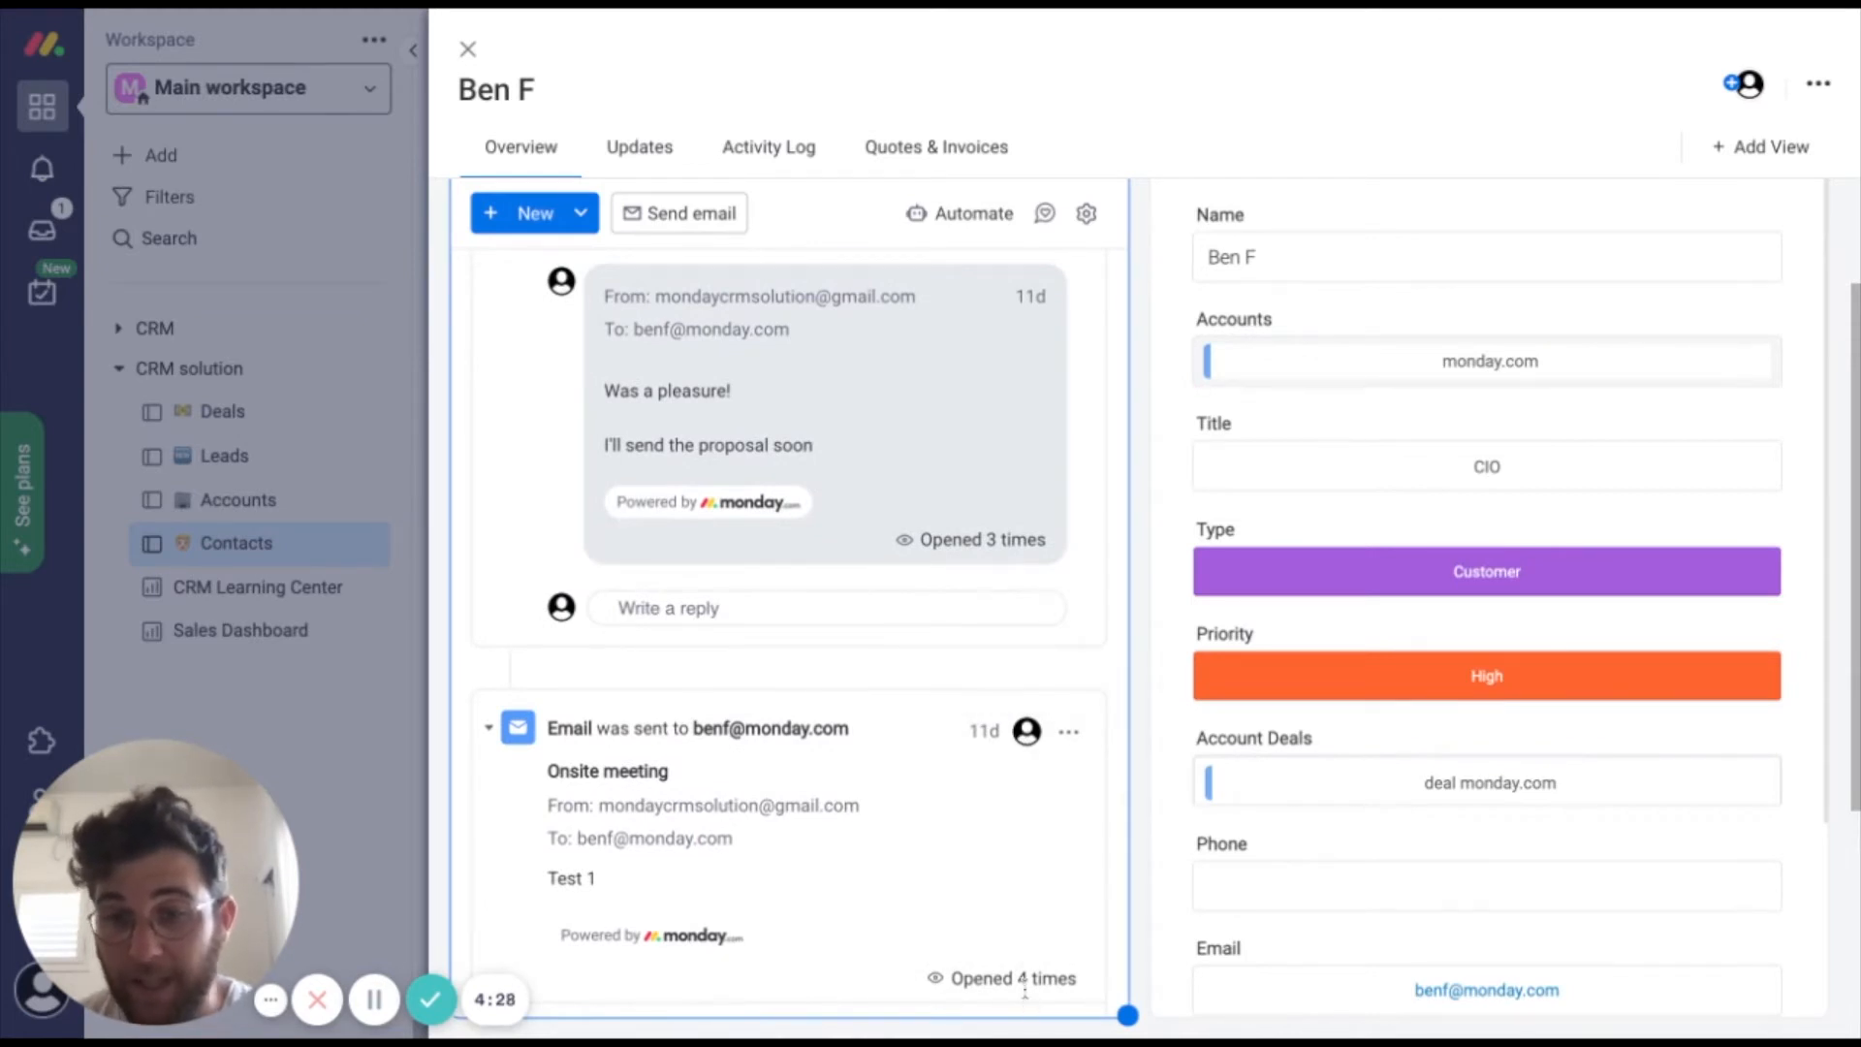
pyautogui.scroll(3, 1021, 974)
pyautogui.scroll(3, 713, 572)
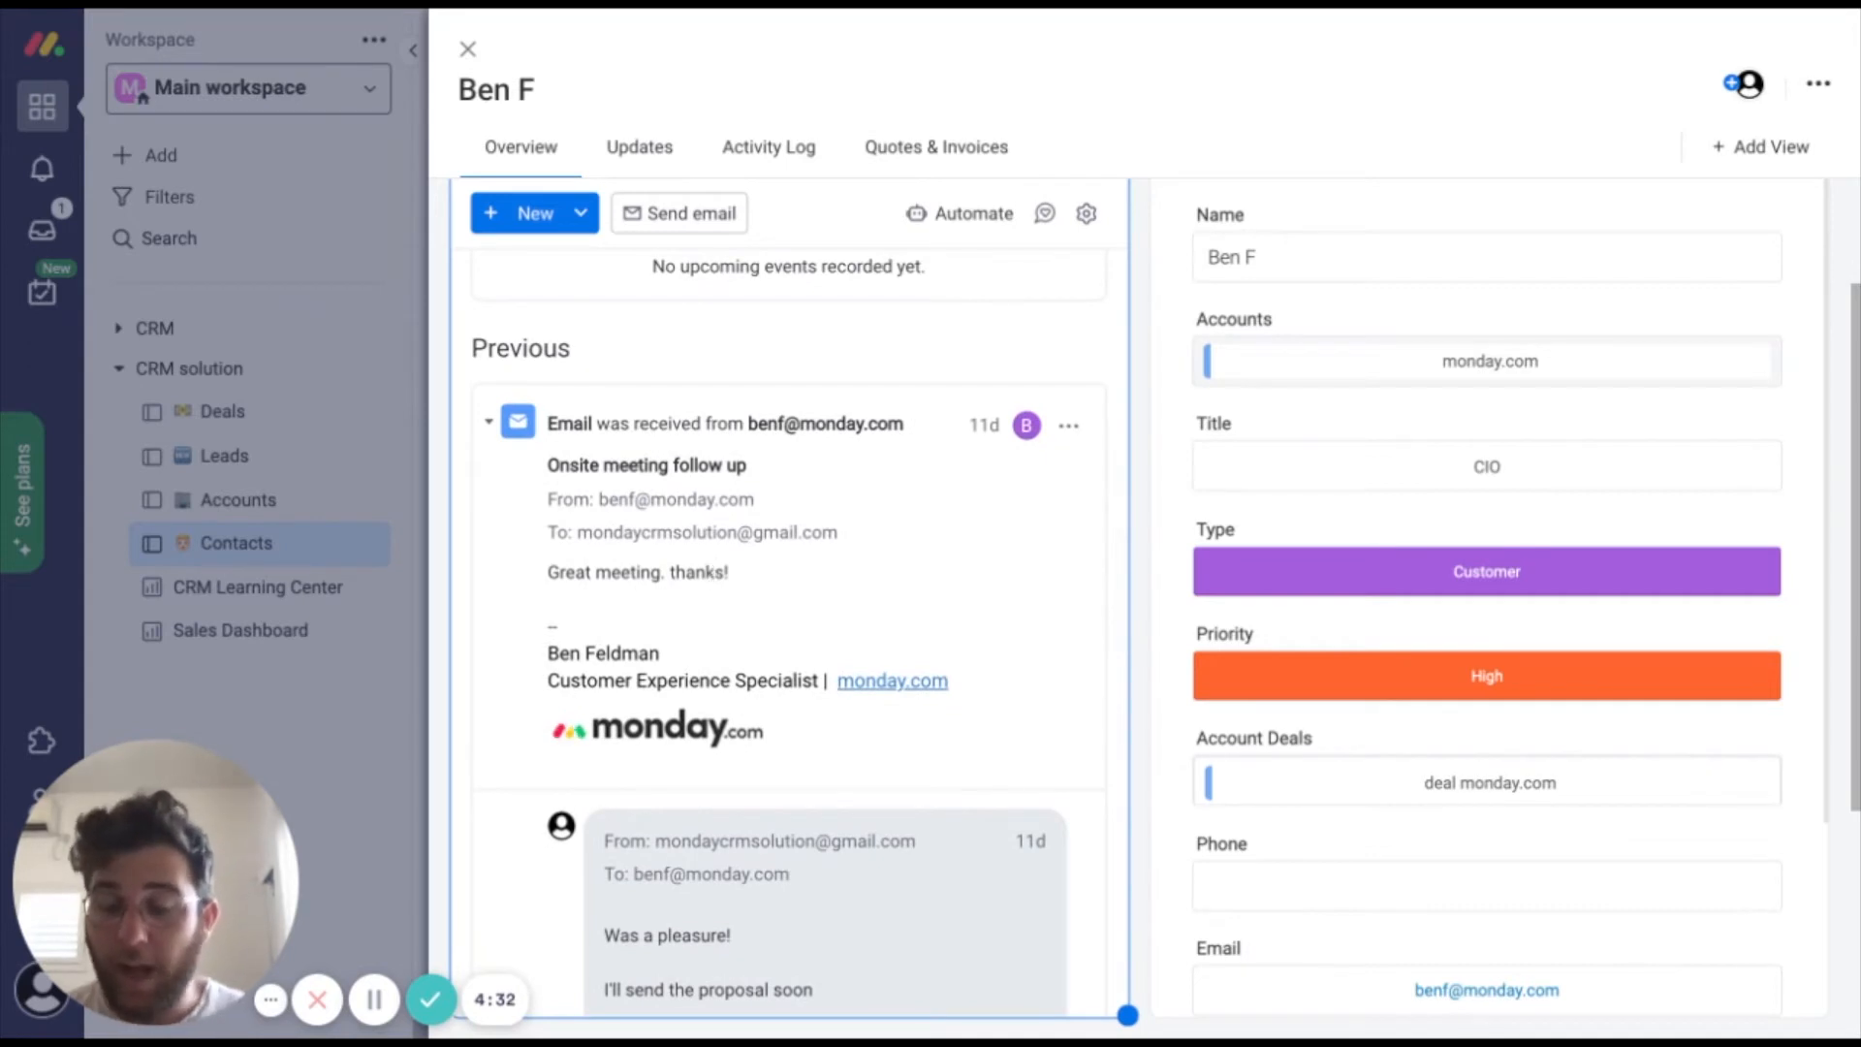
# Start a reply in the "Onsite meeting follow up" thread with the text "proposal is still on its way!".
pyautogui.scroll(-3, 686, 769)
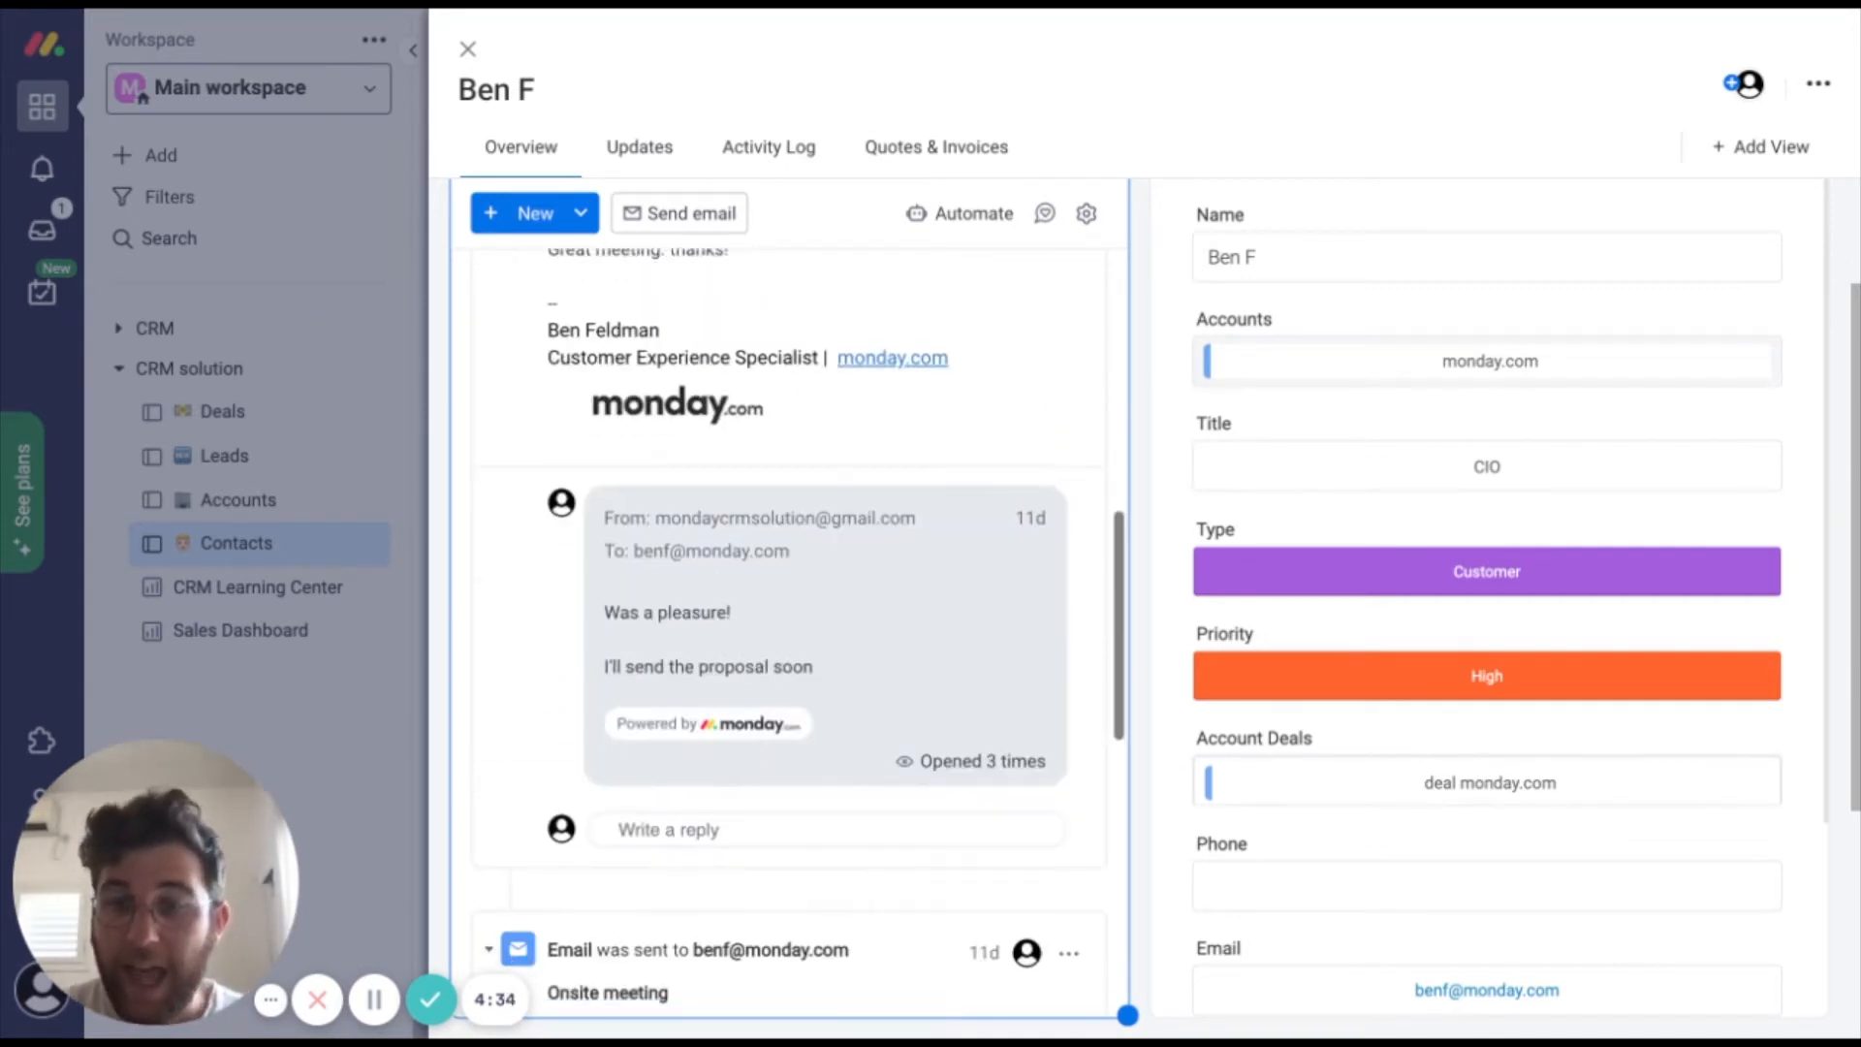
pyautogui.click(677, 835)
pyautogui.scroll(1, 676, 872)
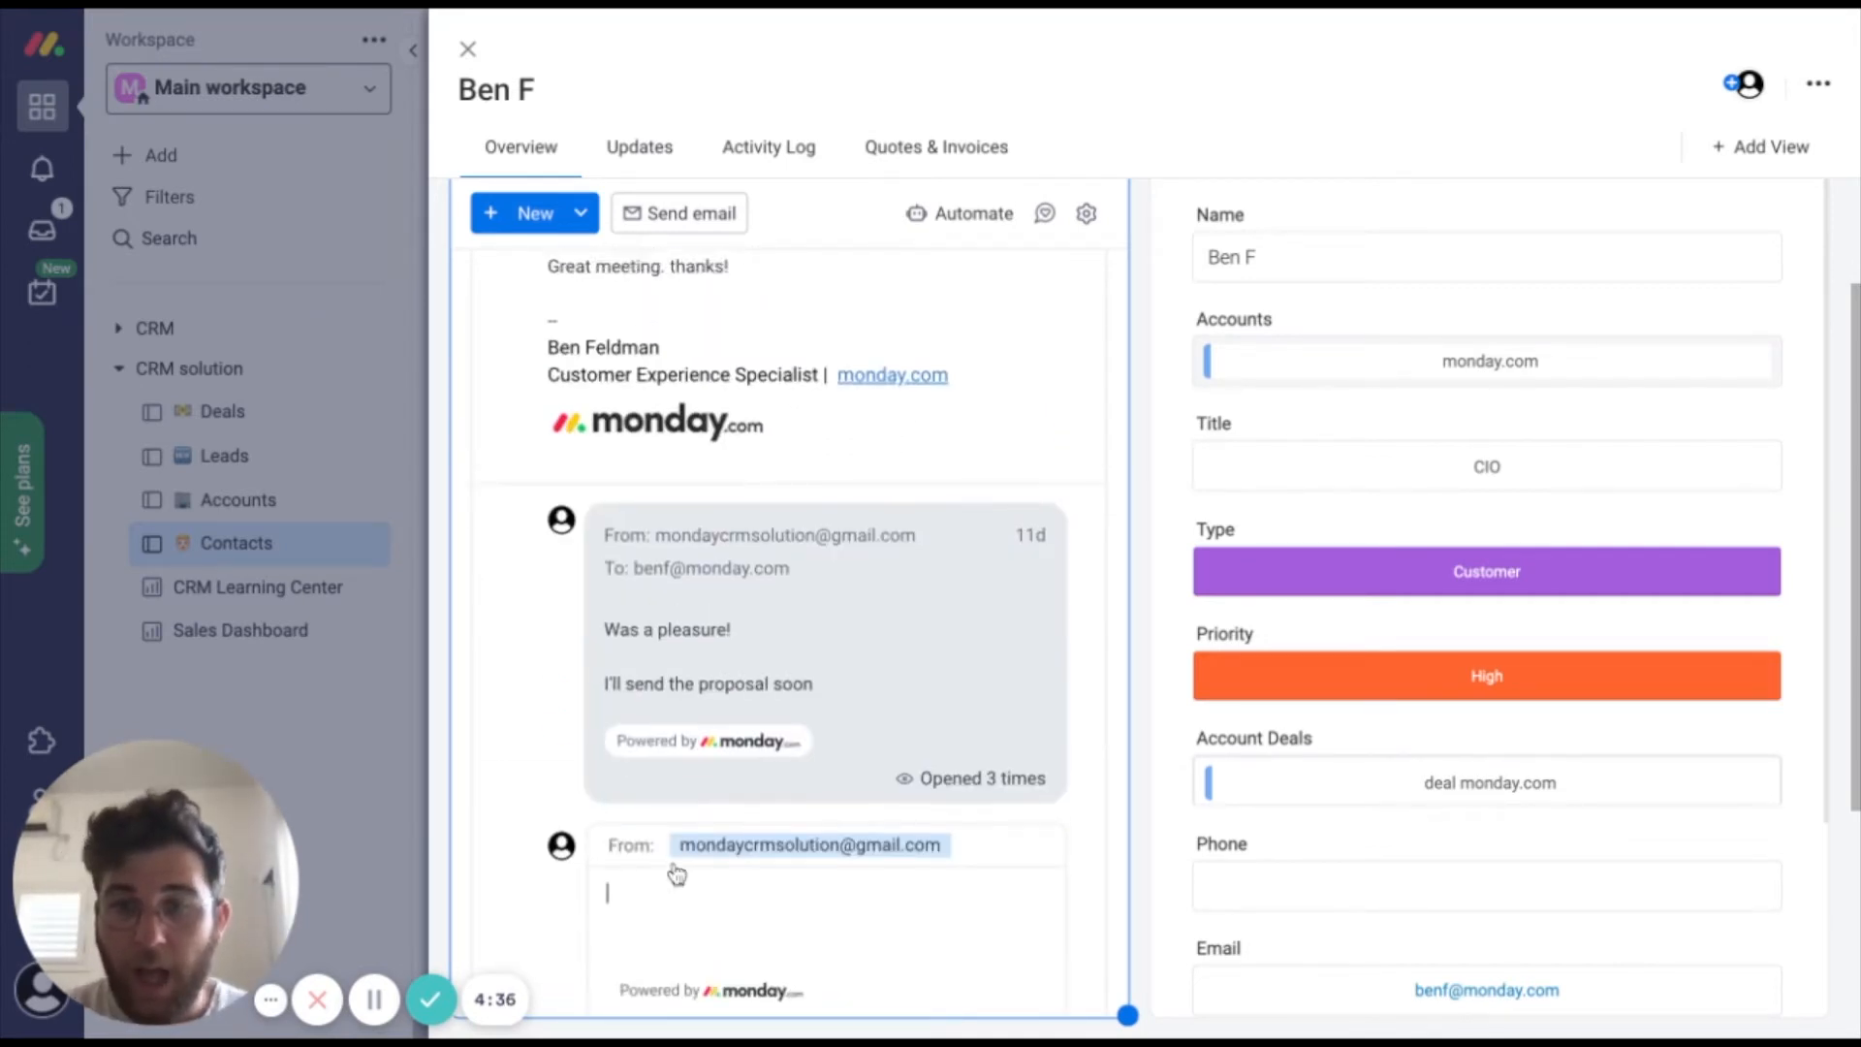
pyautogui.scroll(-2, 676, 874)
pyautogui.write('pr')
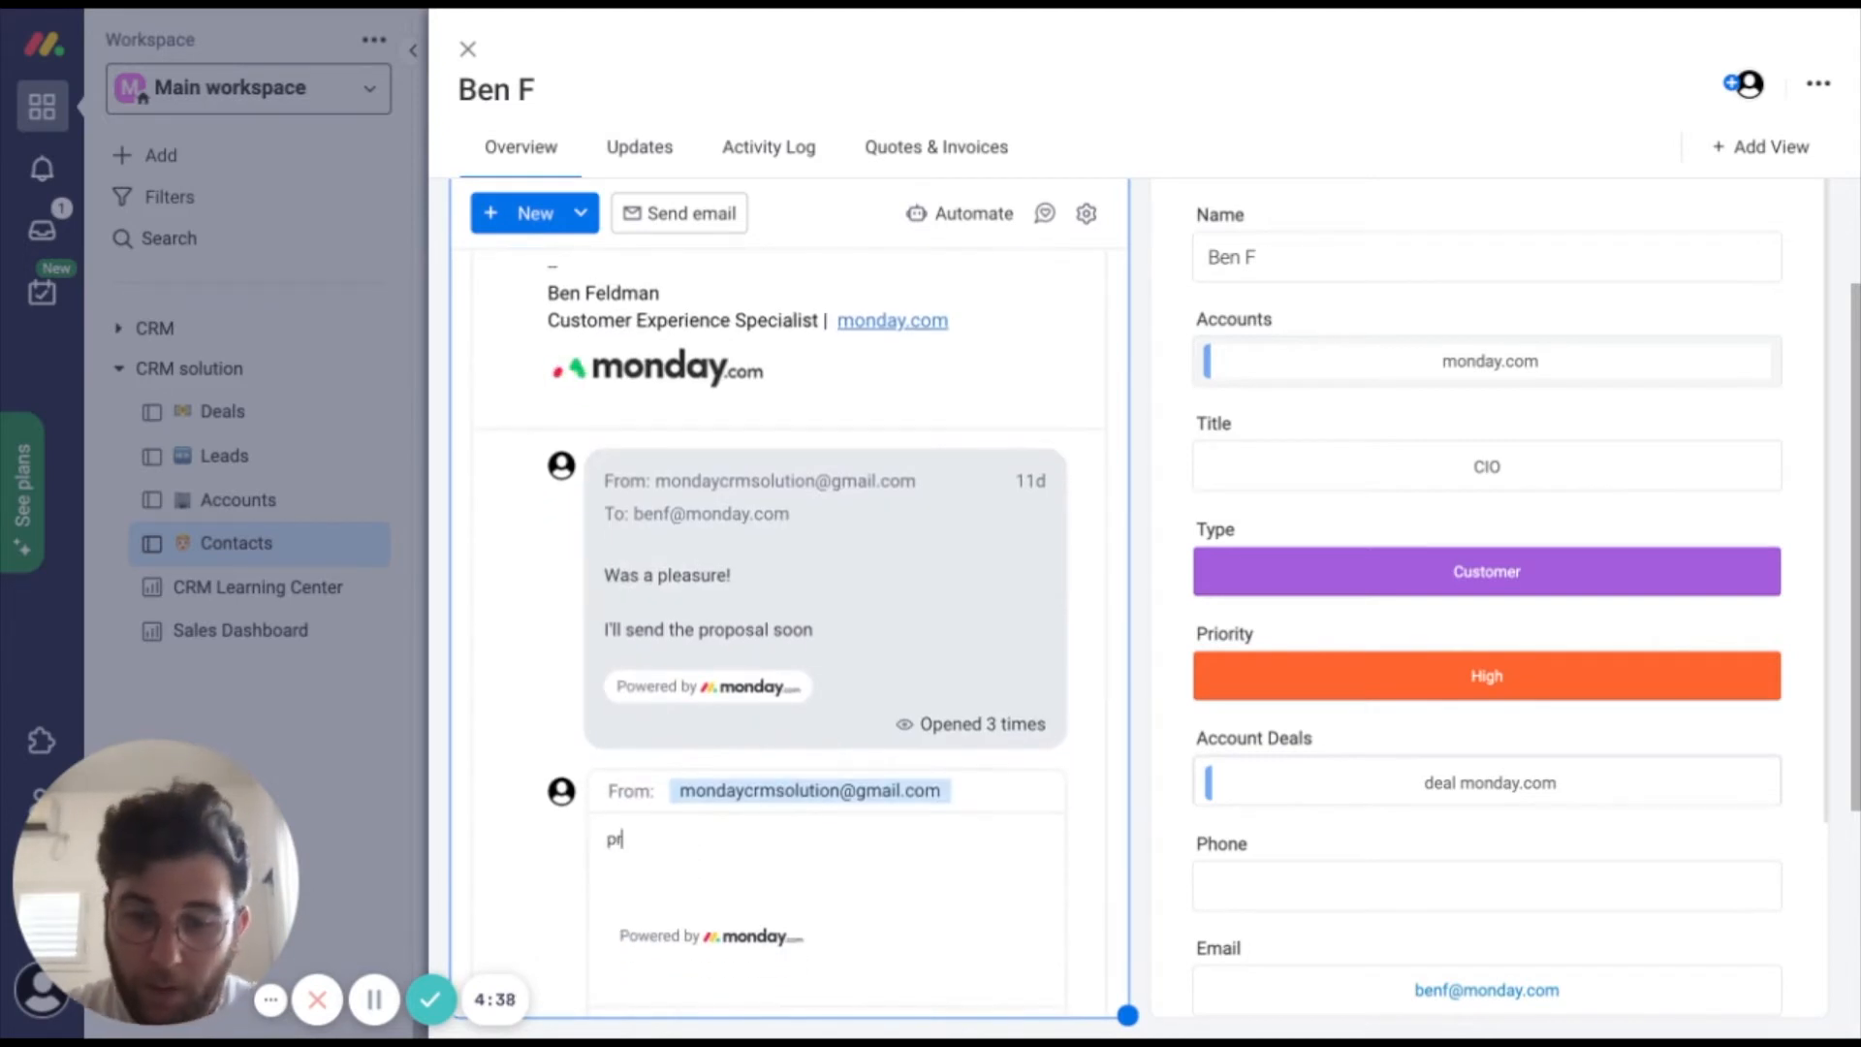
pyautogui.write('oposal is')
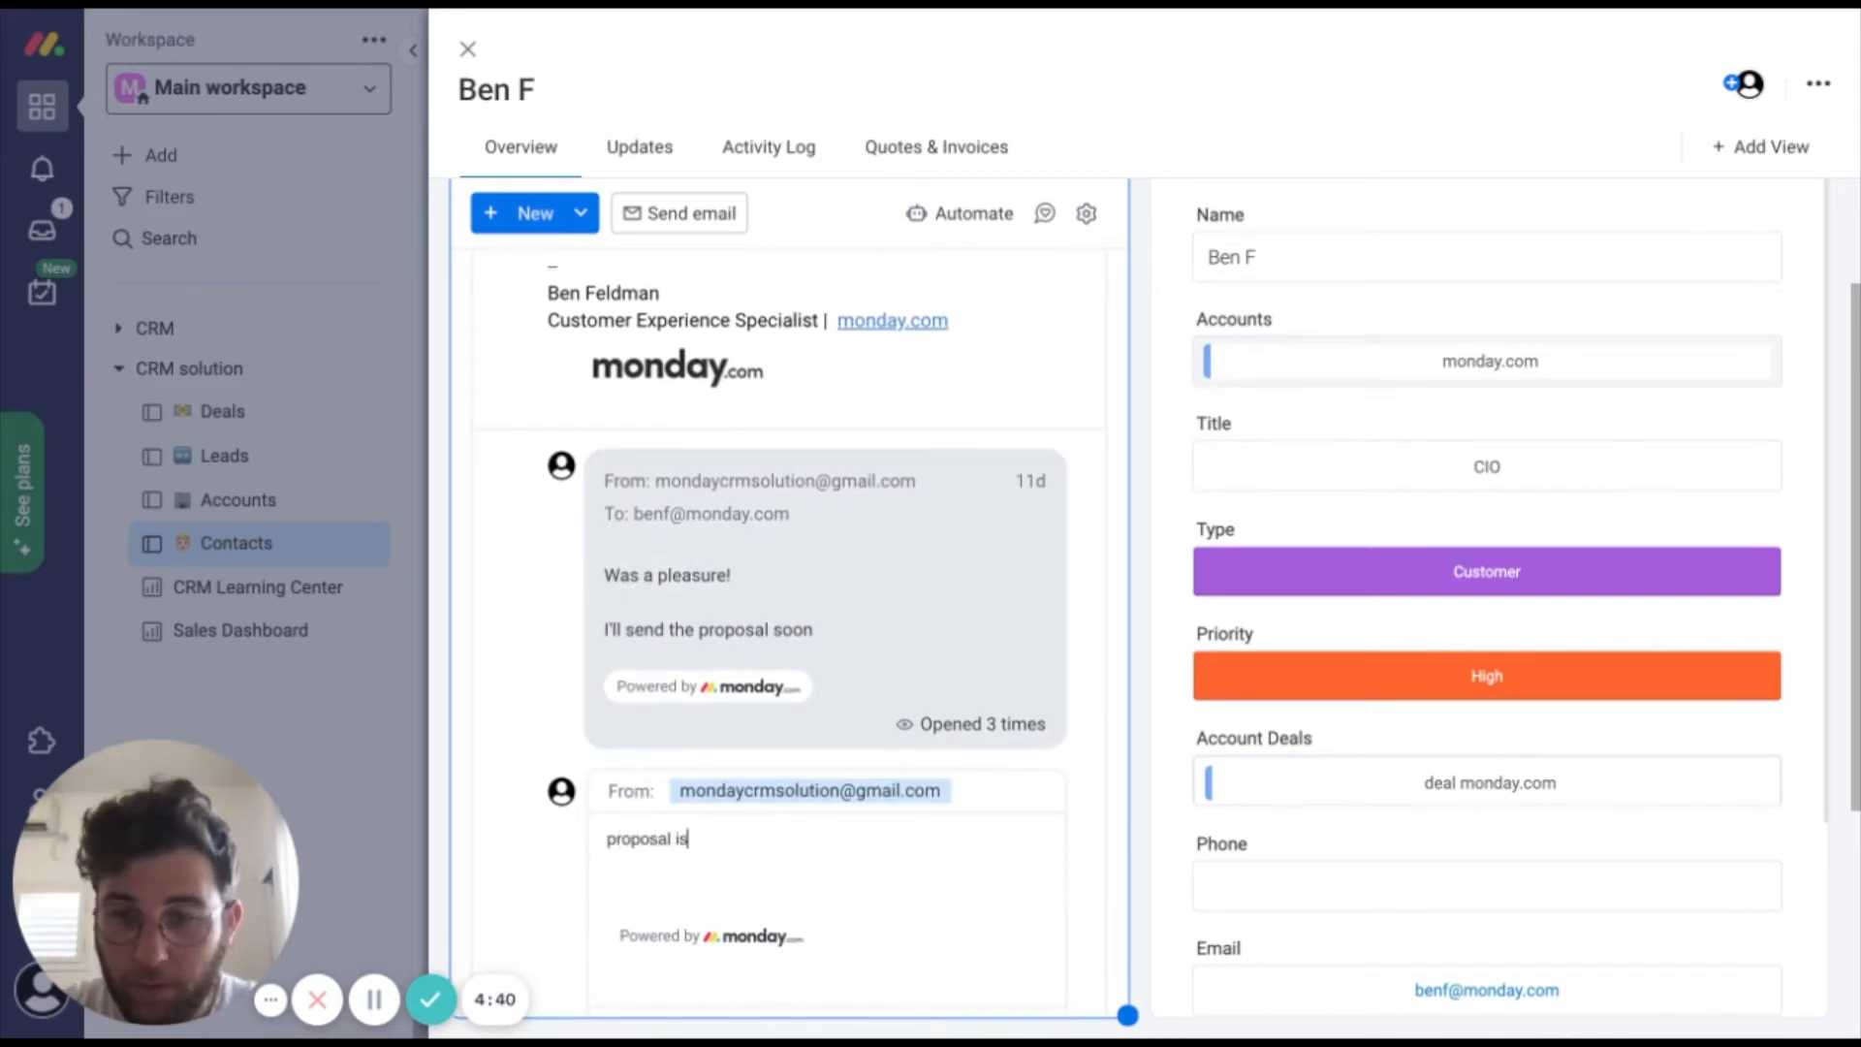
pyautogui.write(' still on its way!')
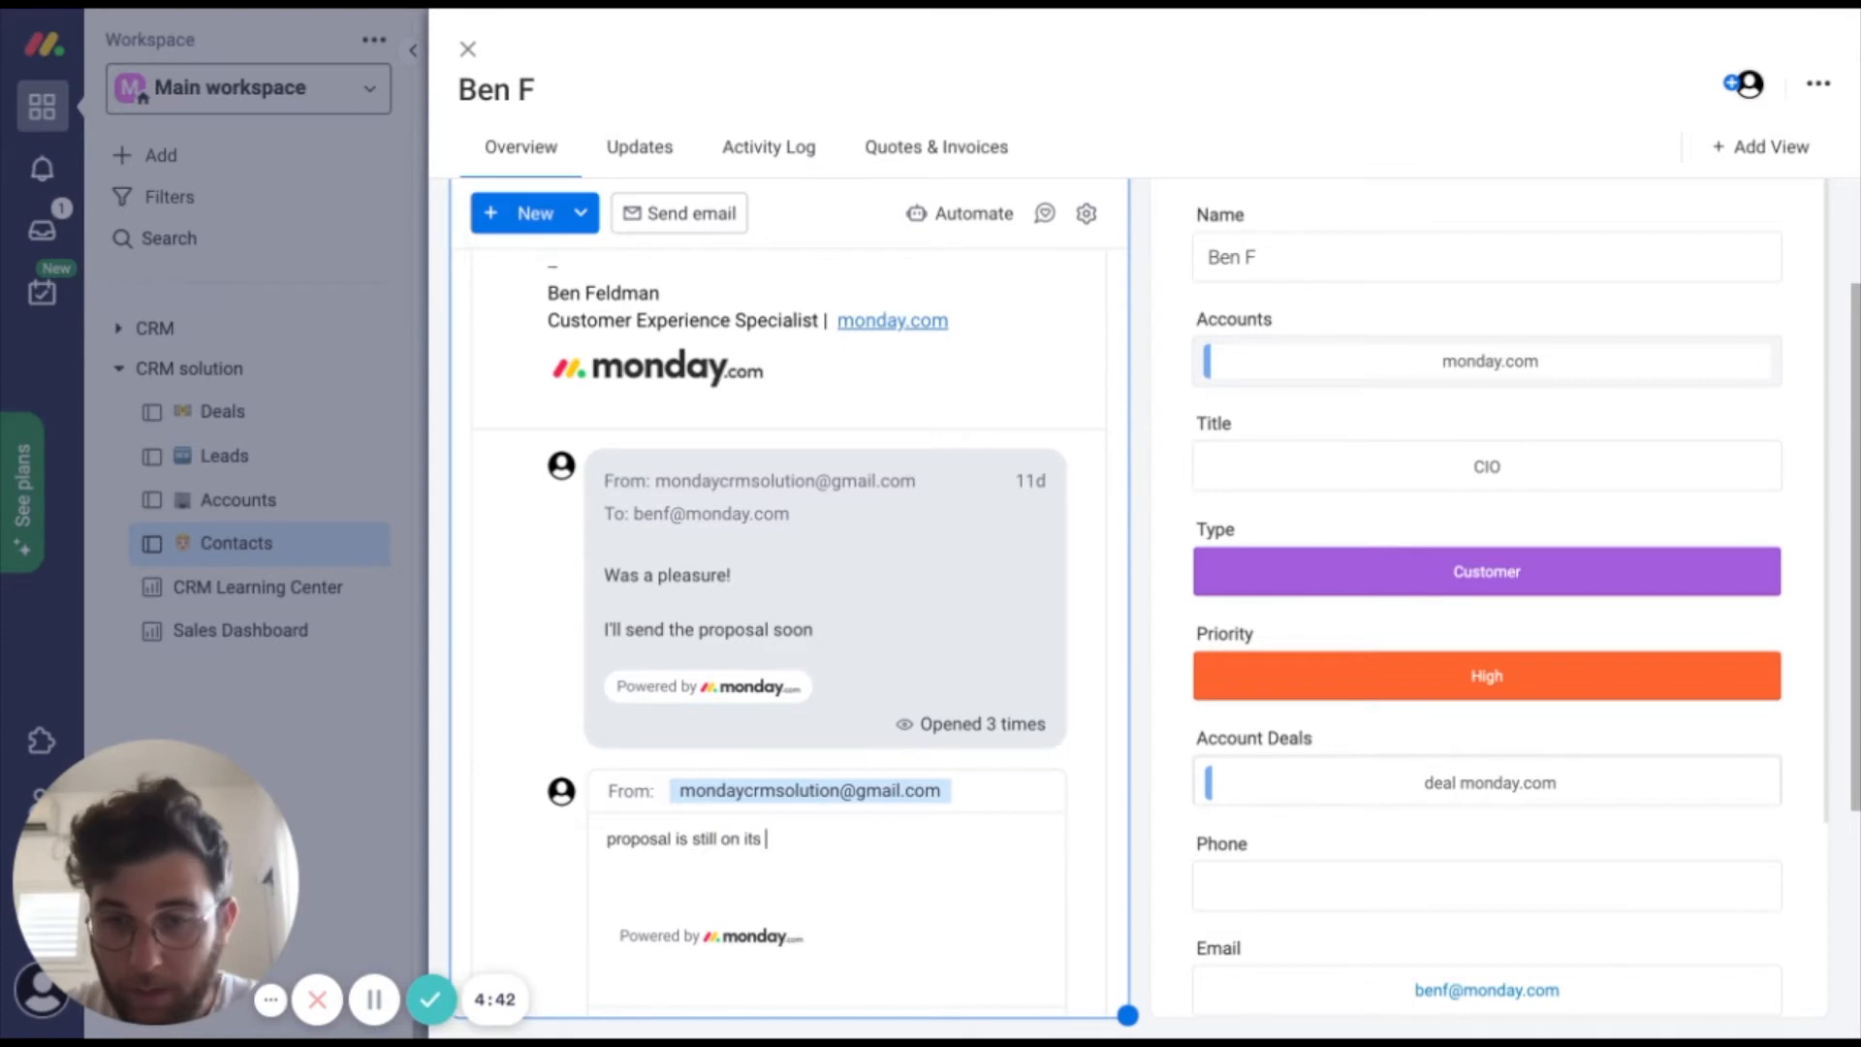
# Add "Don't lose hope!" as a separate paragraph below and send the reply with email tracking on.
pyautogui.press('Return')
pyautogui.press('Return')
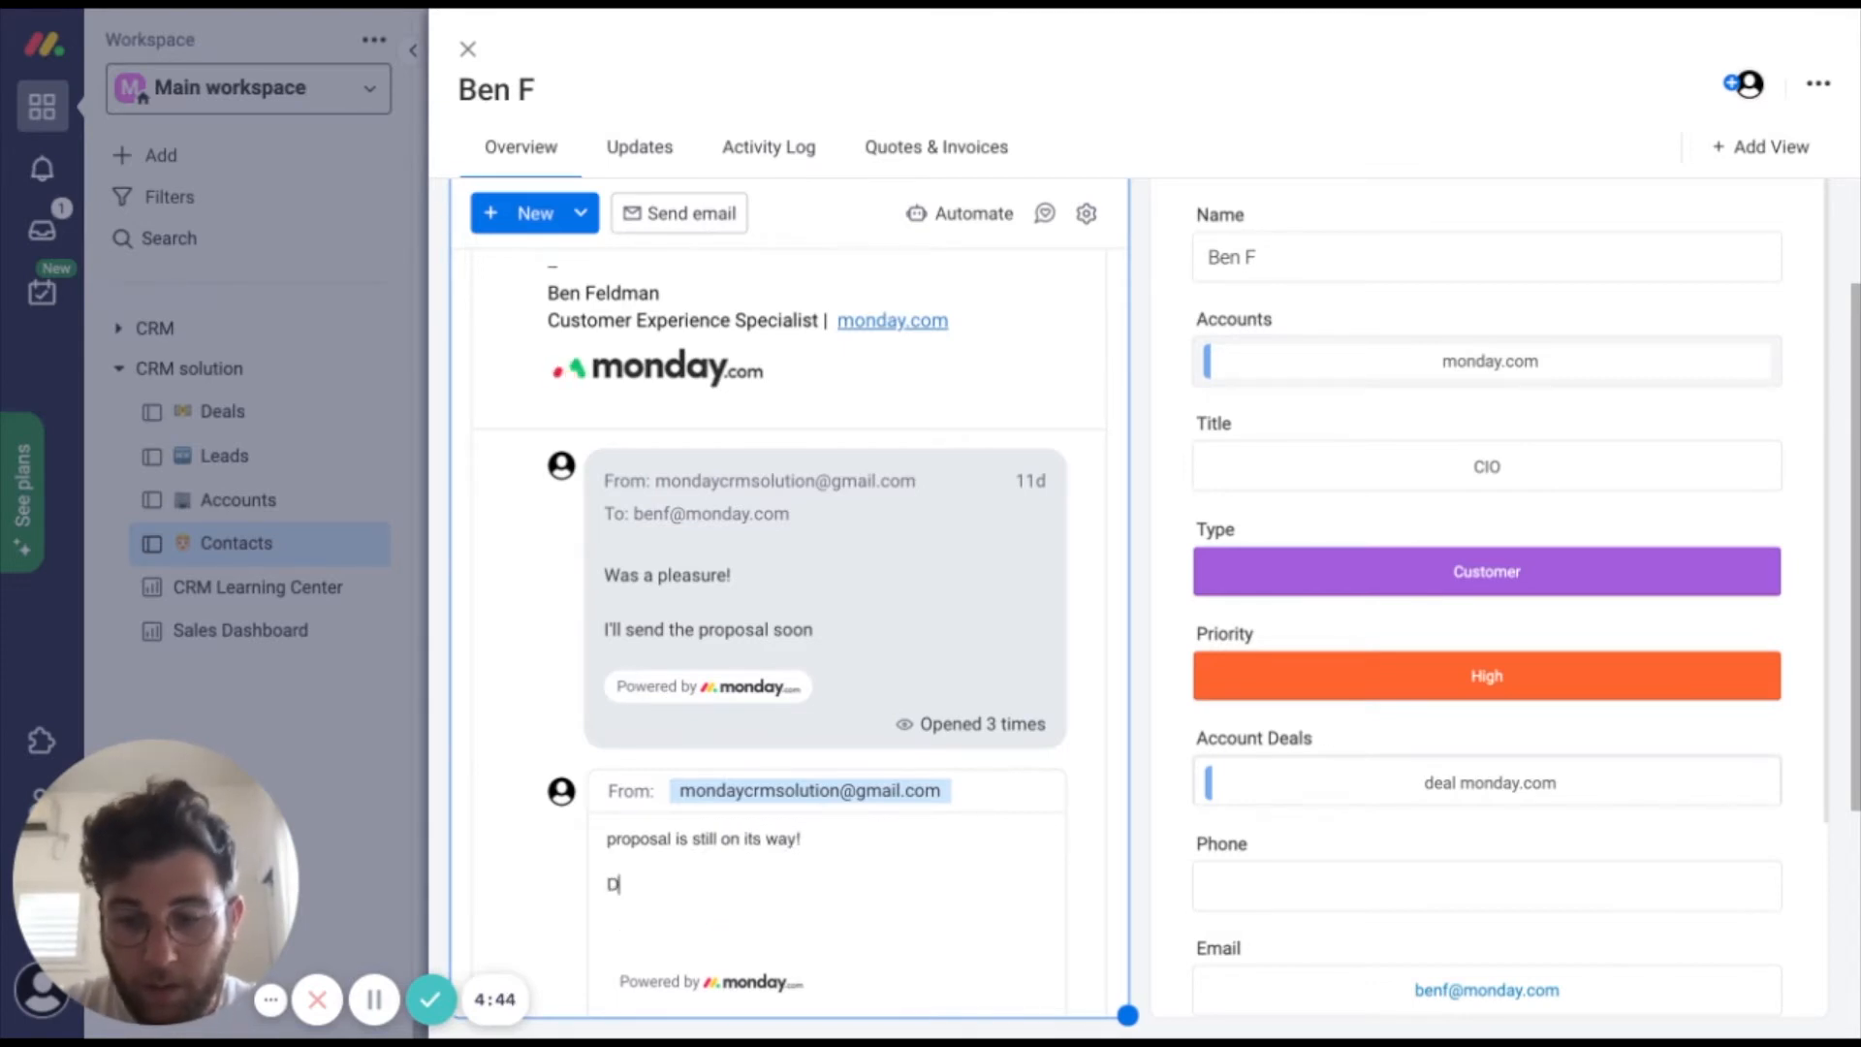
pyautogui.write("Don't lose")
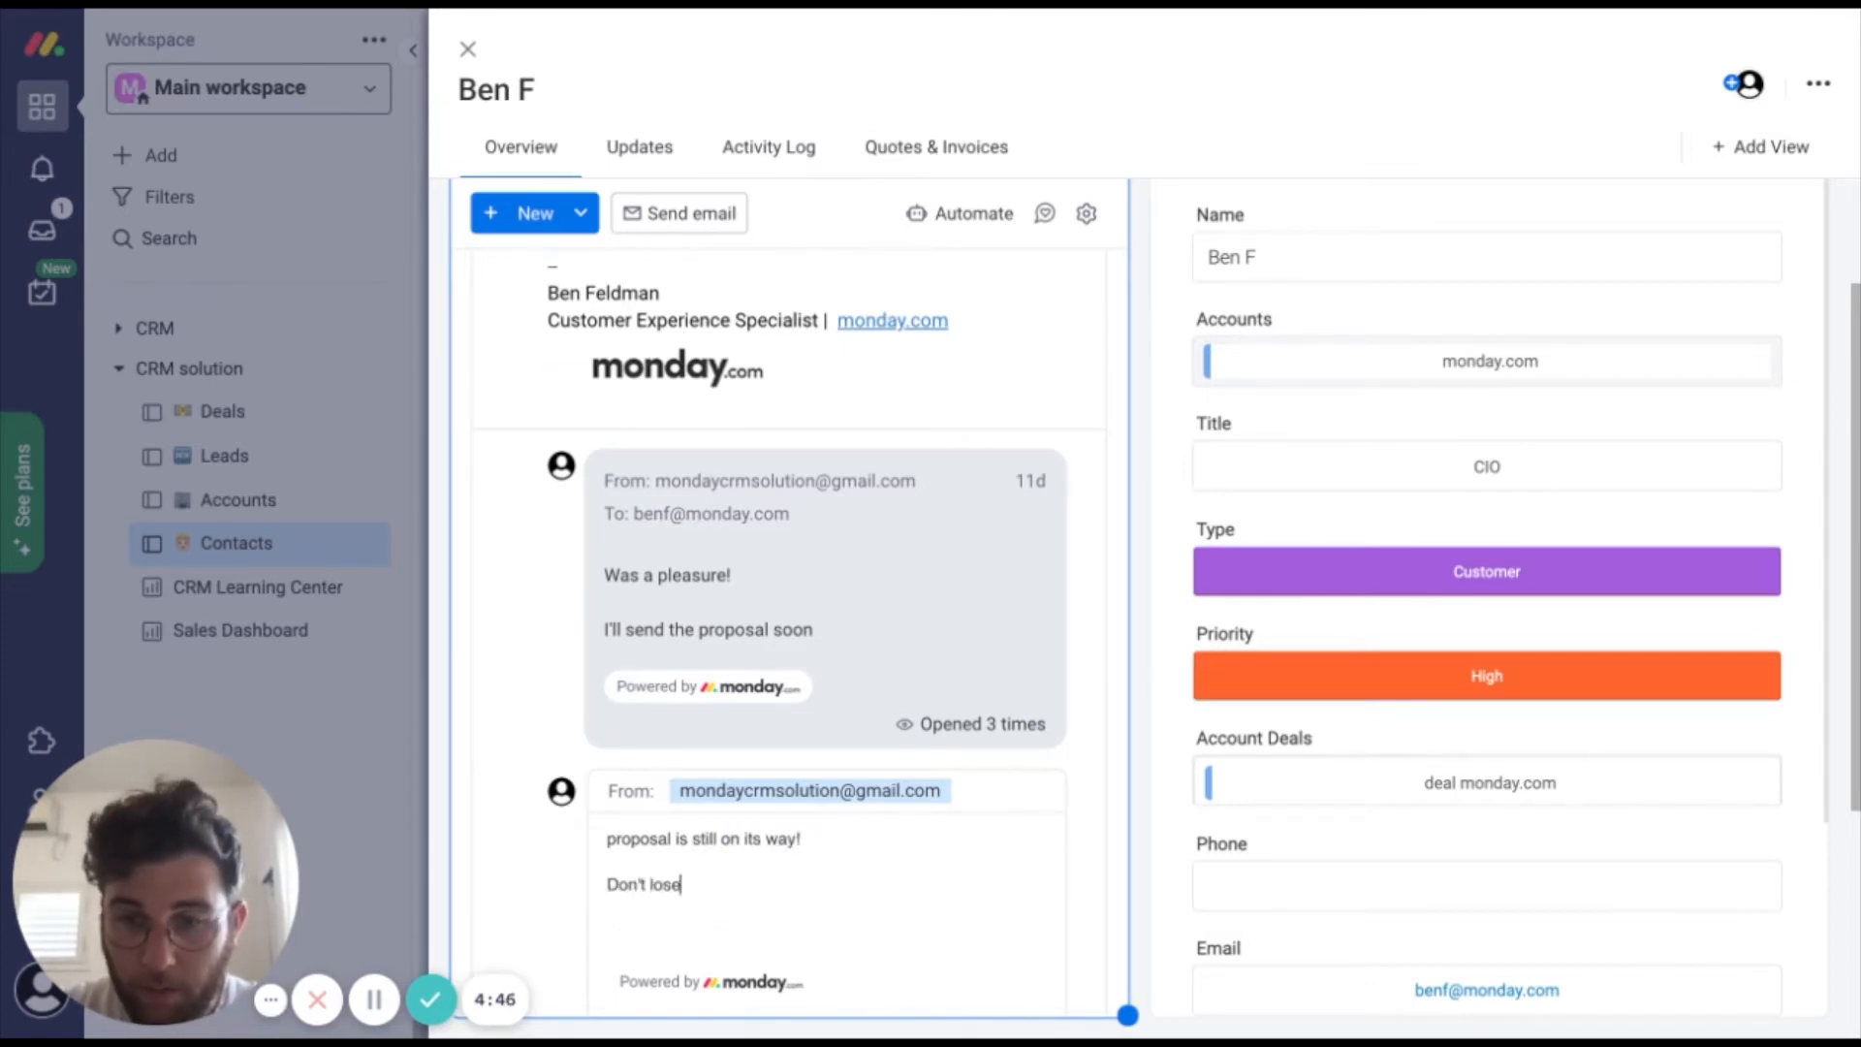
pyautogui.write(' hope in t')
pyautogui.press('BackSpace')
pyautogui.press('BackSpace')
pyautogui.press('BackSpace')
pyautogui.press('BackSpace')
pyautogui.press('BackSpace')
pyautogui.write('!')
pyautogui.scroll(-2, 805, 582)
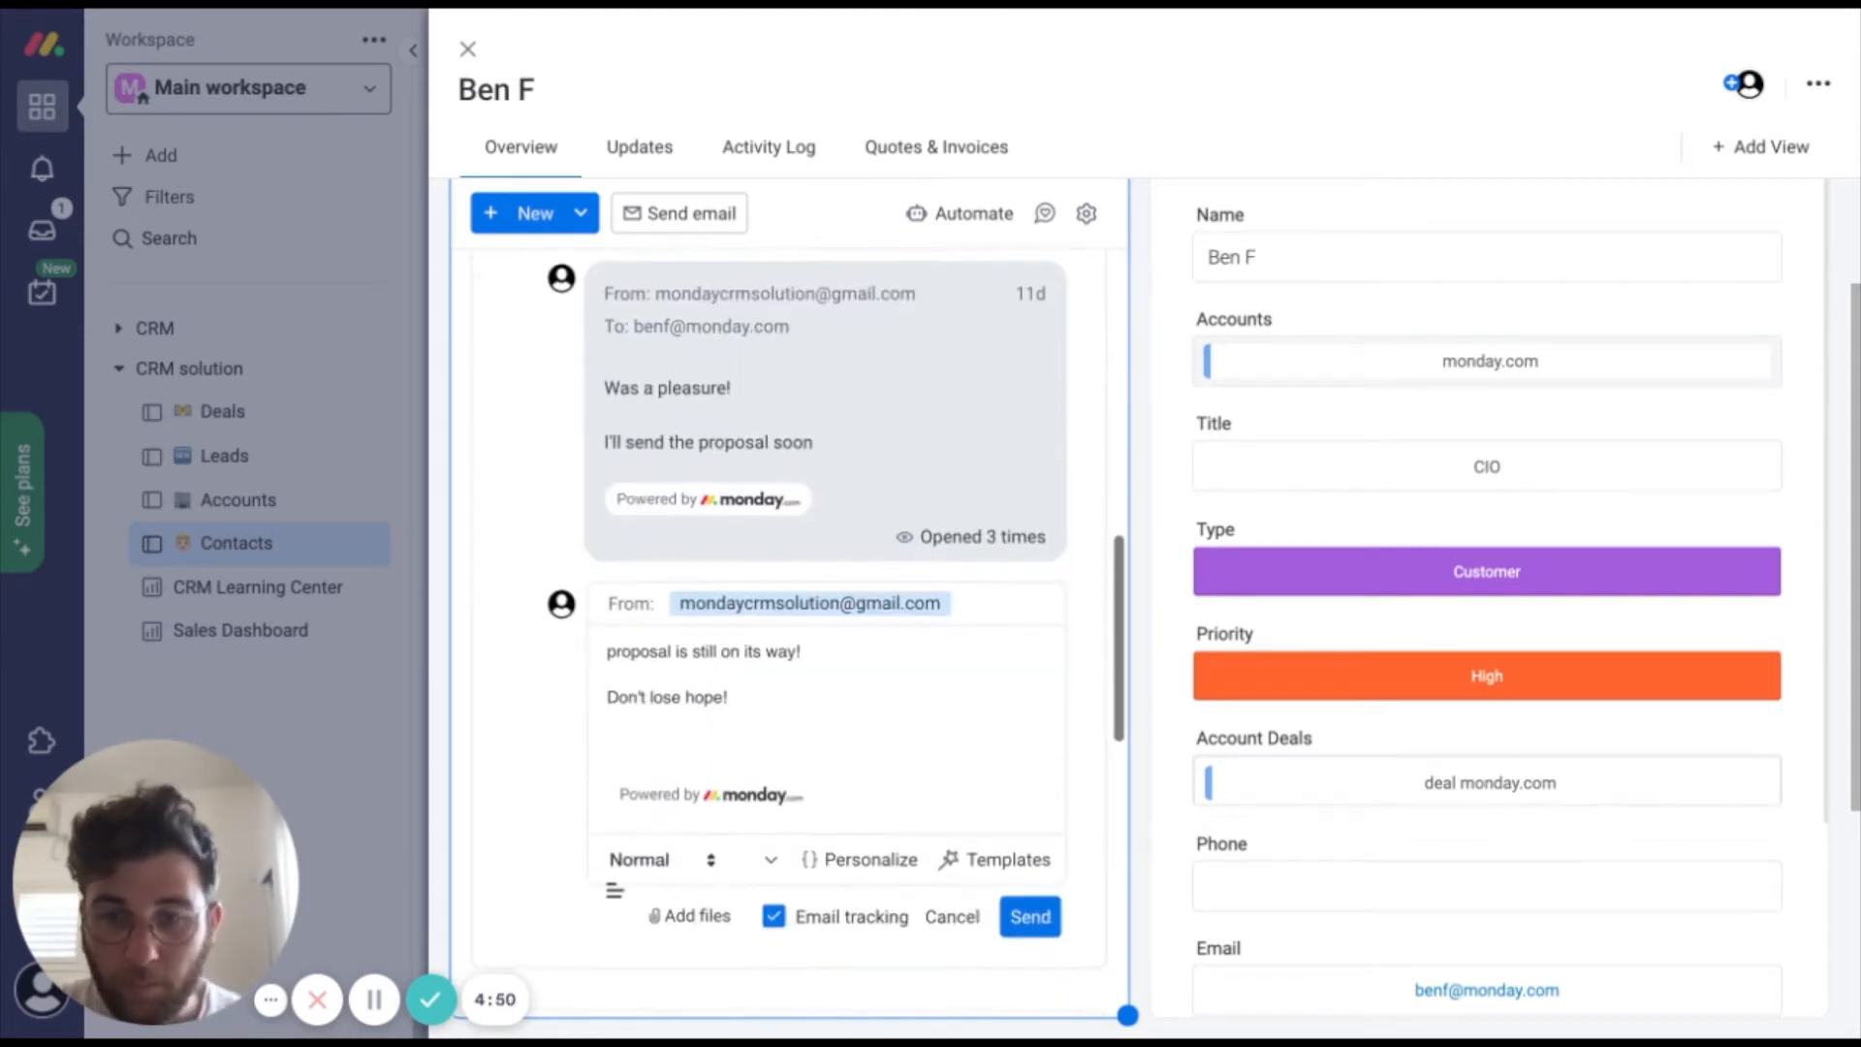
pyautogui.click(1031, 931)
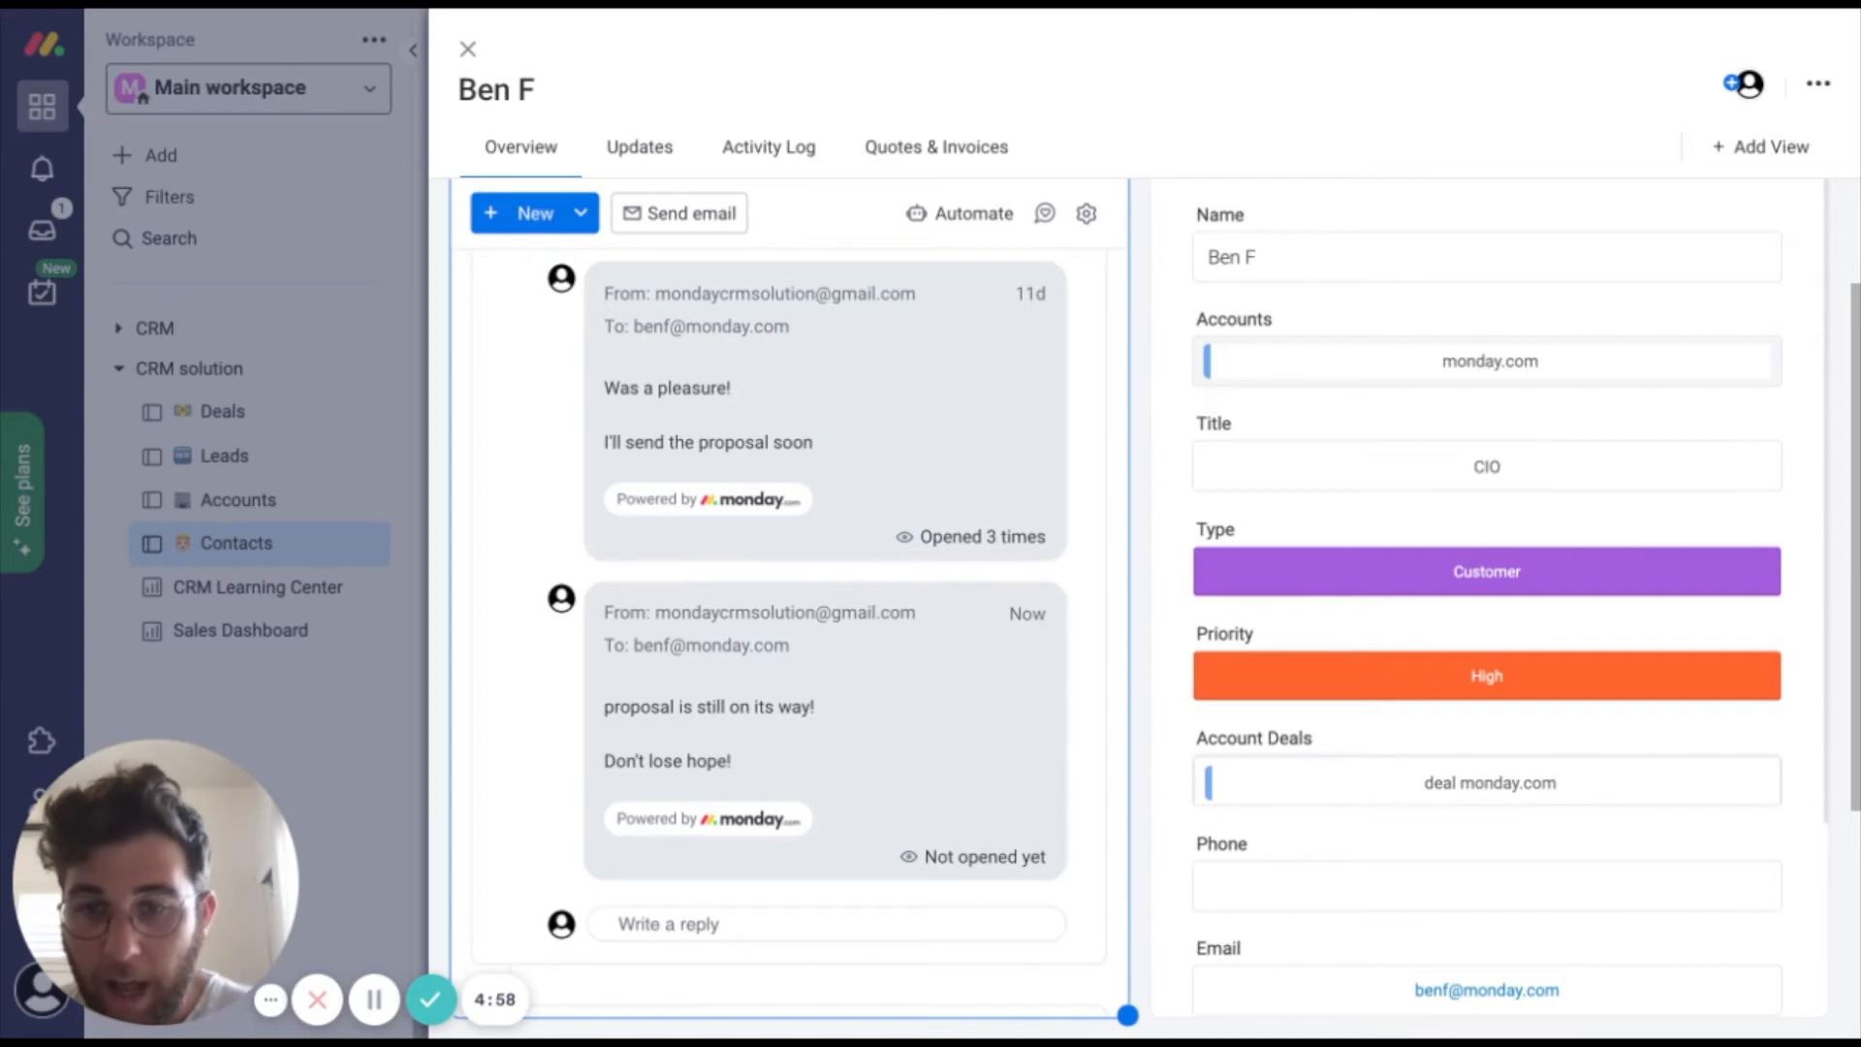
# Review the "Onsite meeting follow up" thread with the sent reply and the earlier emails below it.
pyautogui.scroll(6, 683, 733)
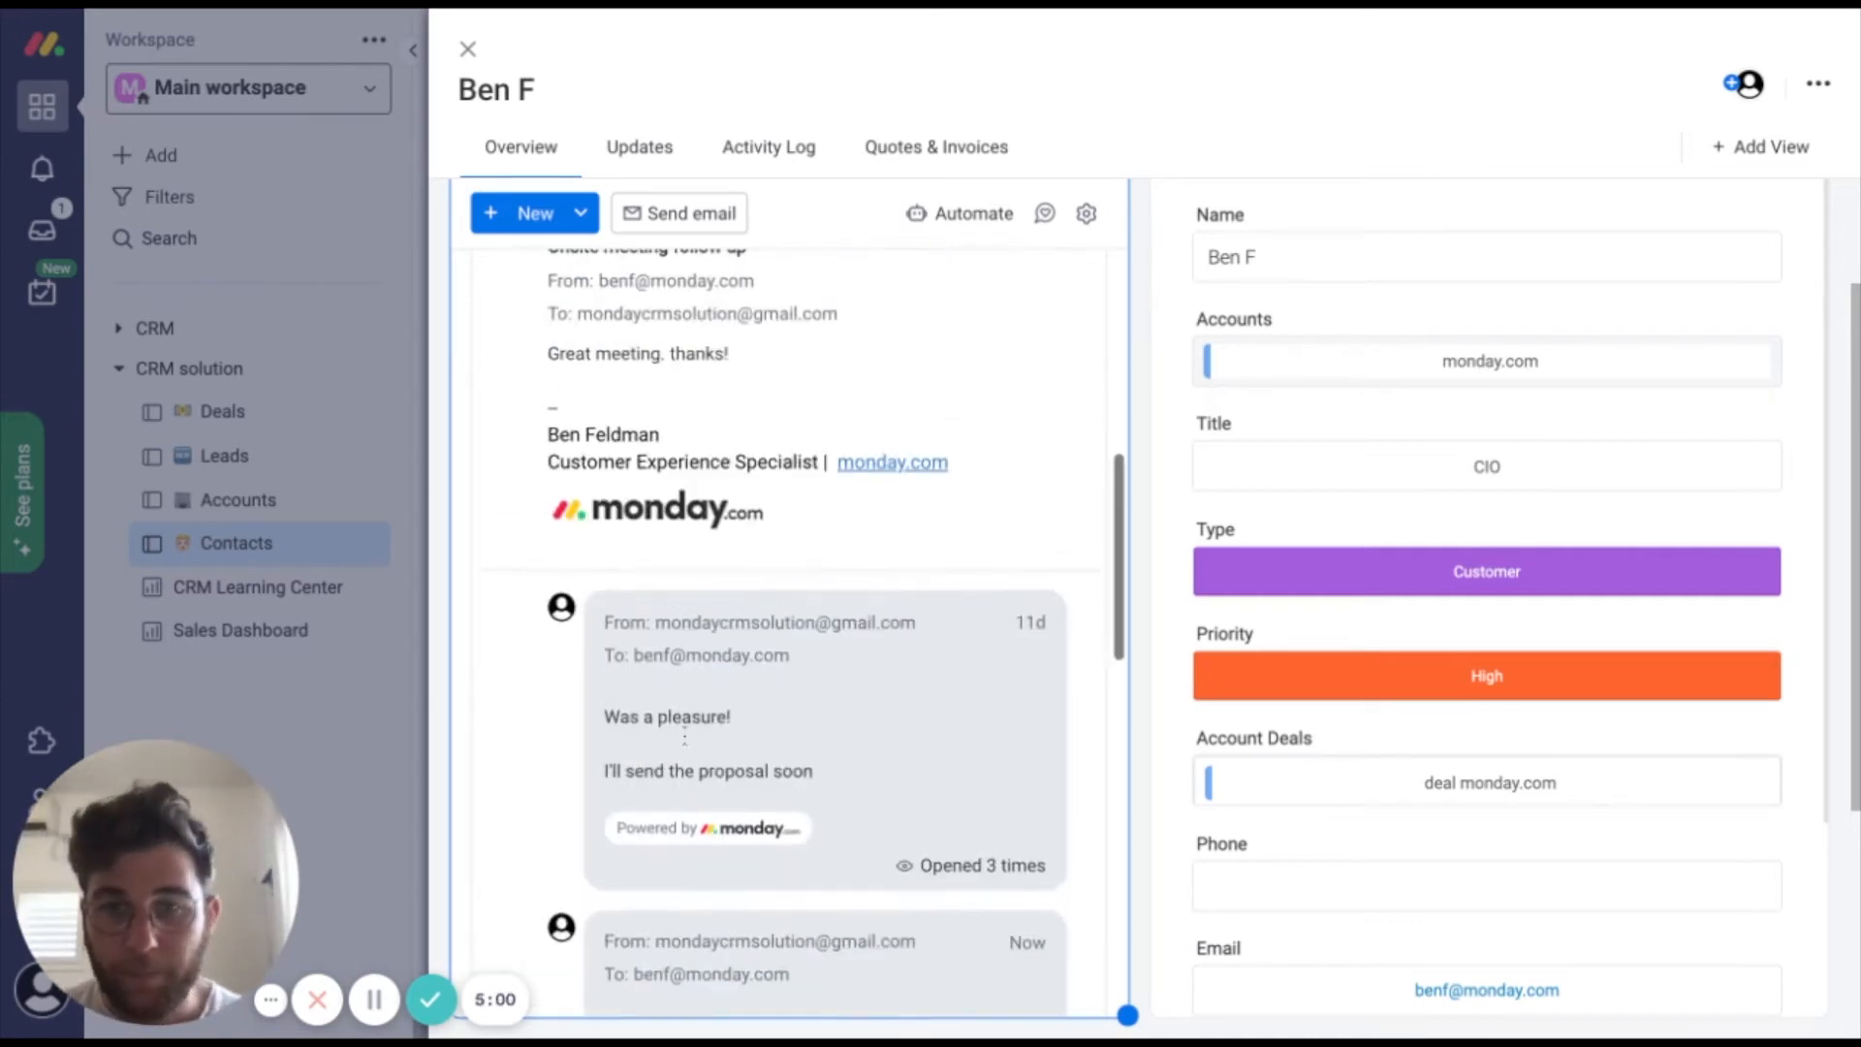
pyautogui.scroll(1, 682, 734)
pyautogui.scroll(-3, 682, 734)
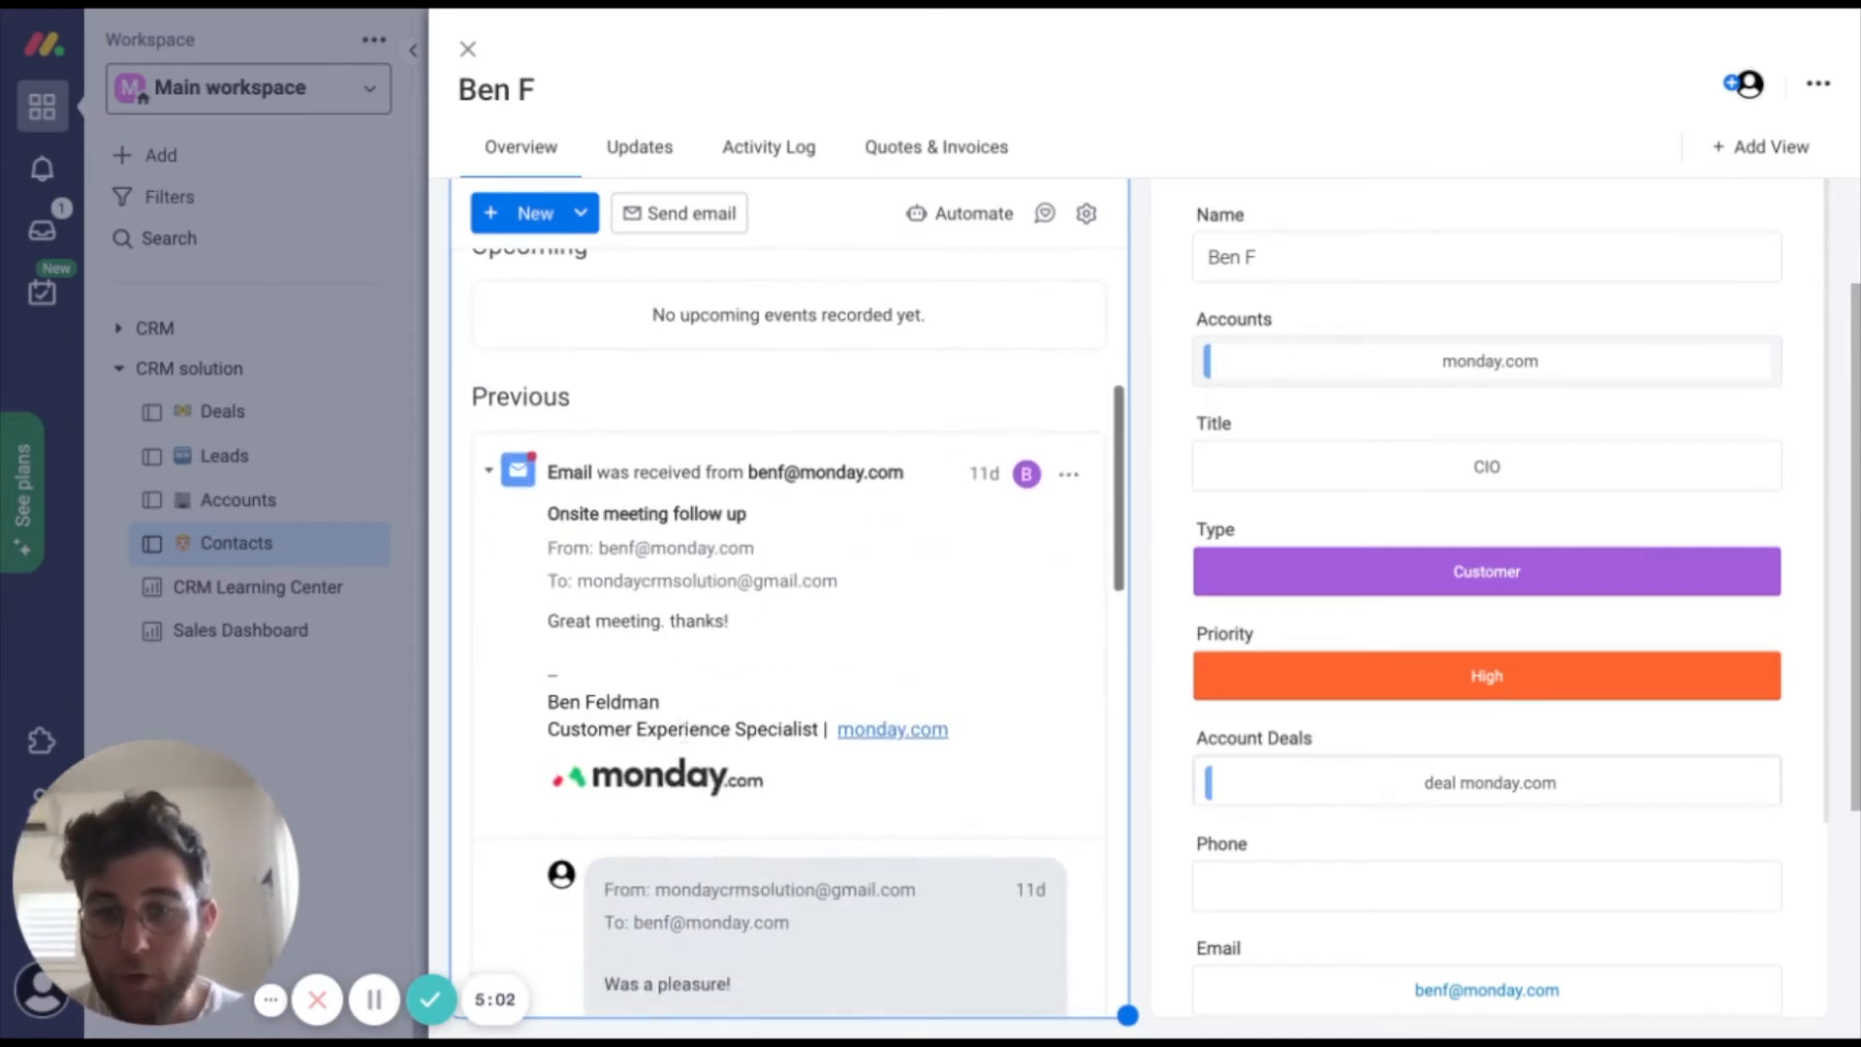
pyautogui.scroll(-10, 784, 780)
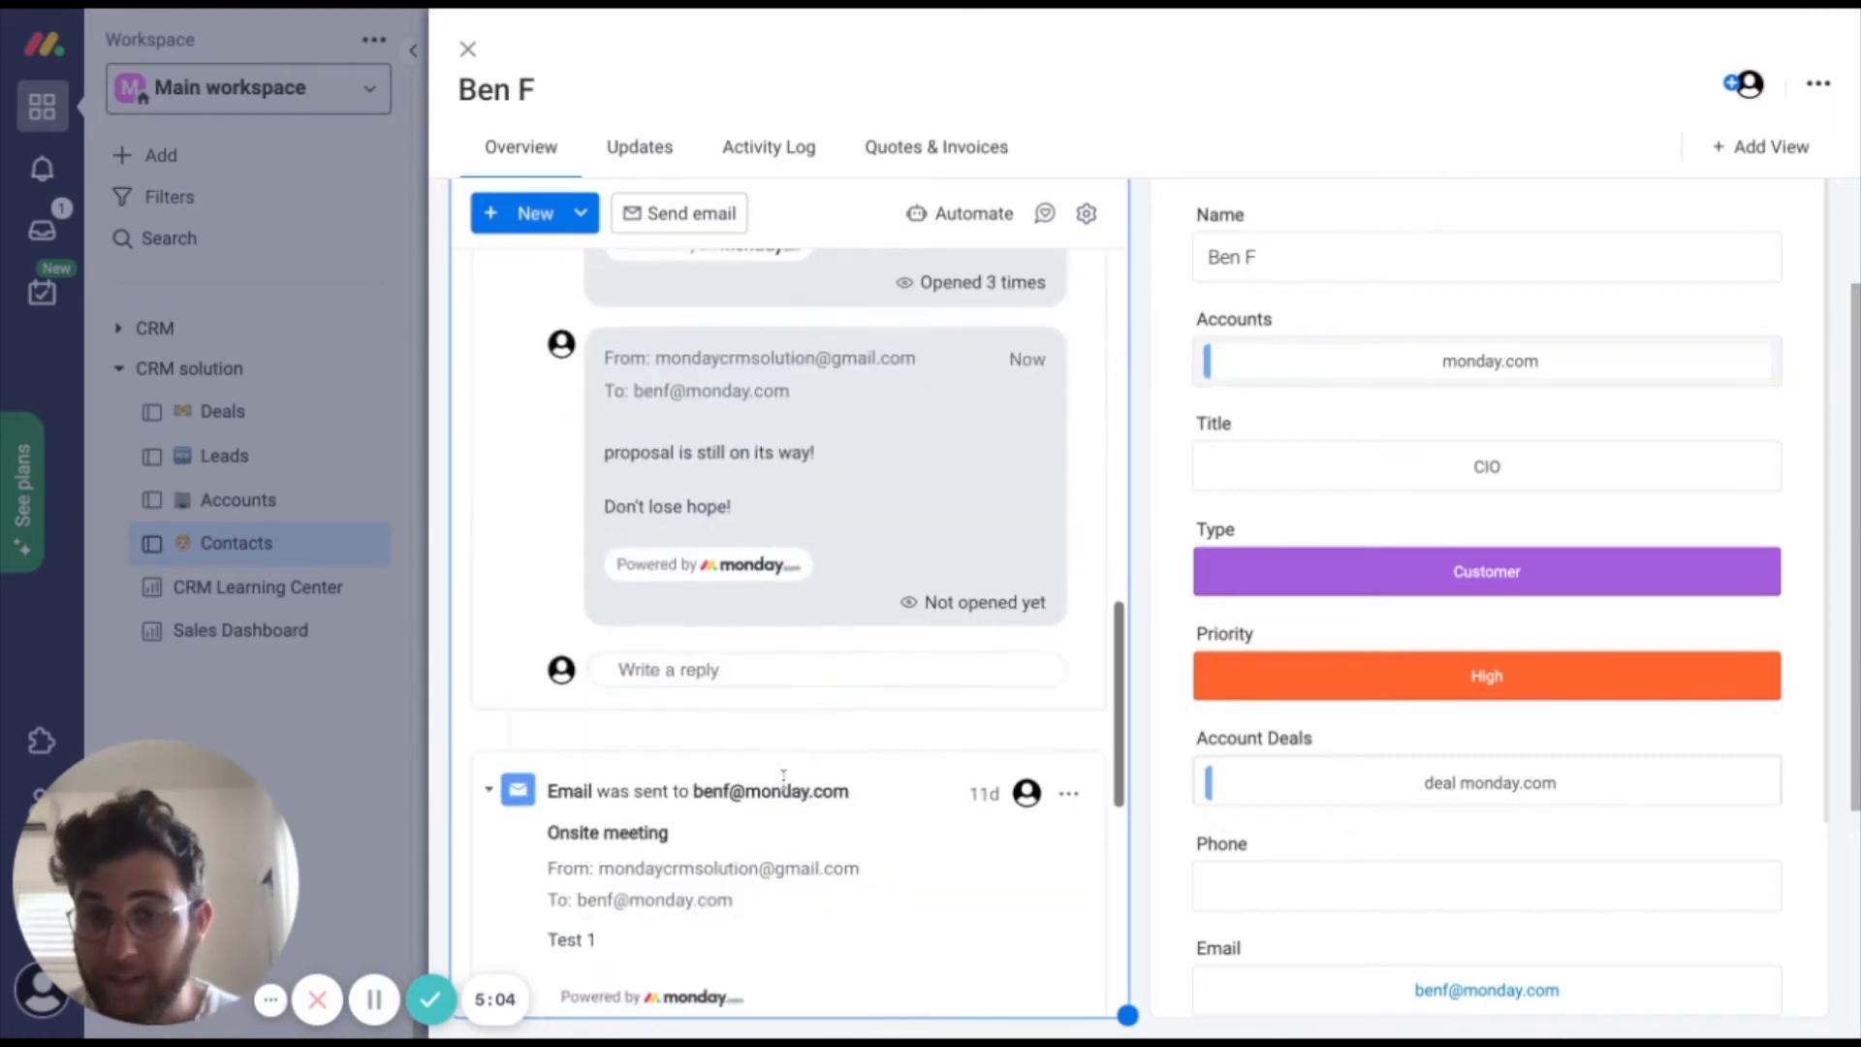
# In the email settings, restrict logging of outgoing Gmail/Outlook emails to those BCCed to the logging address.
pyautogui.scroll(20, 783, 779)
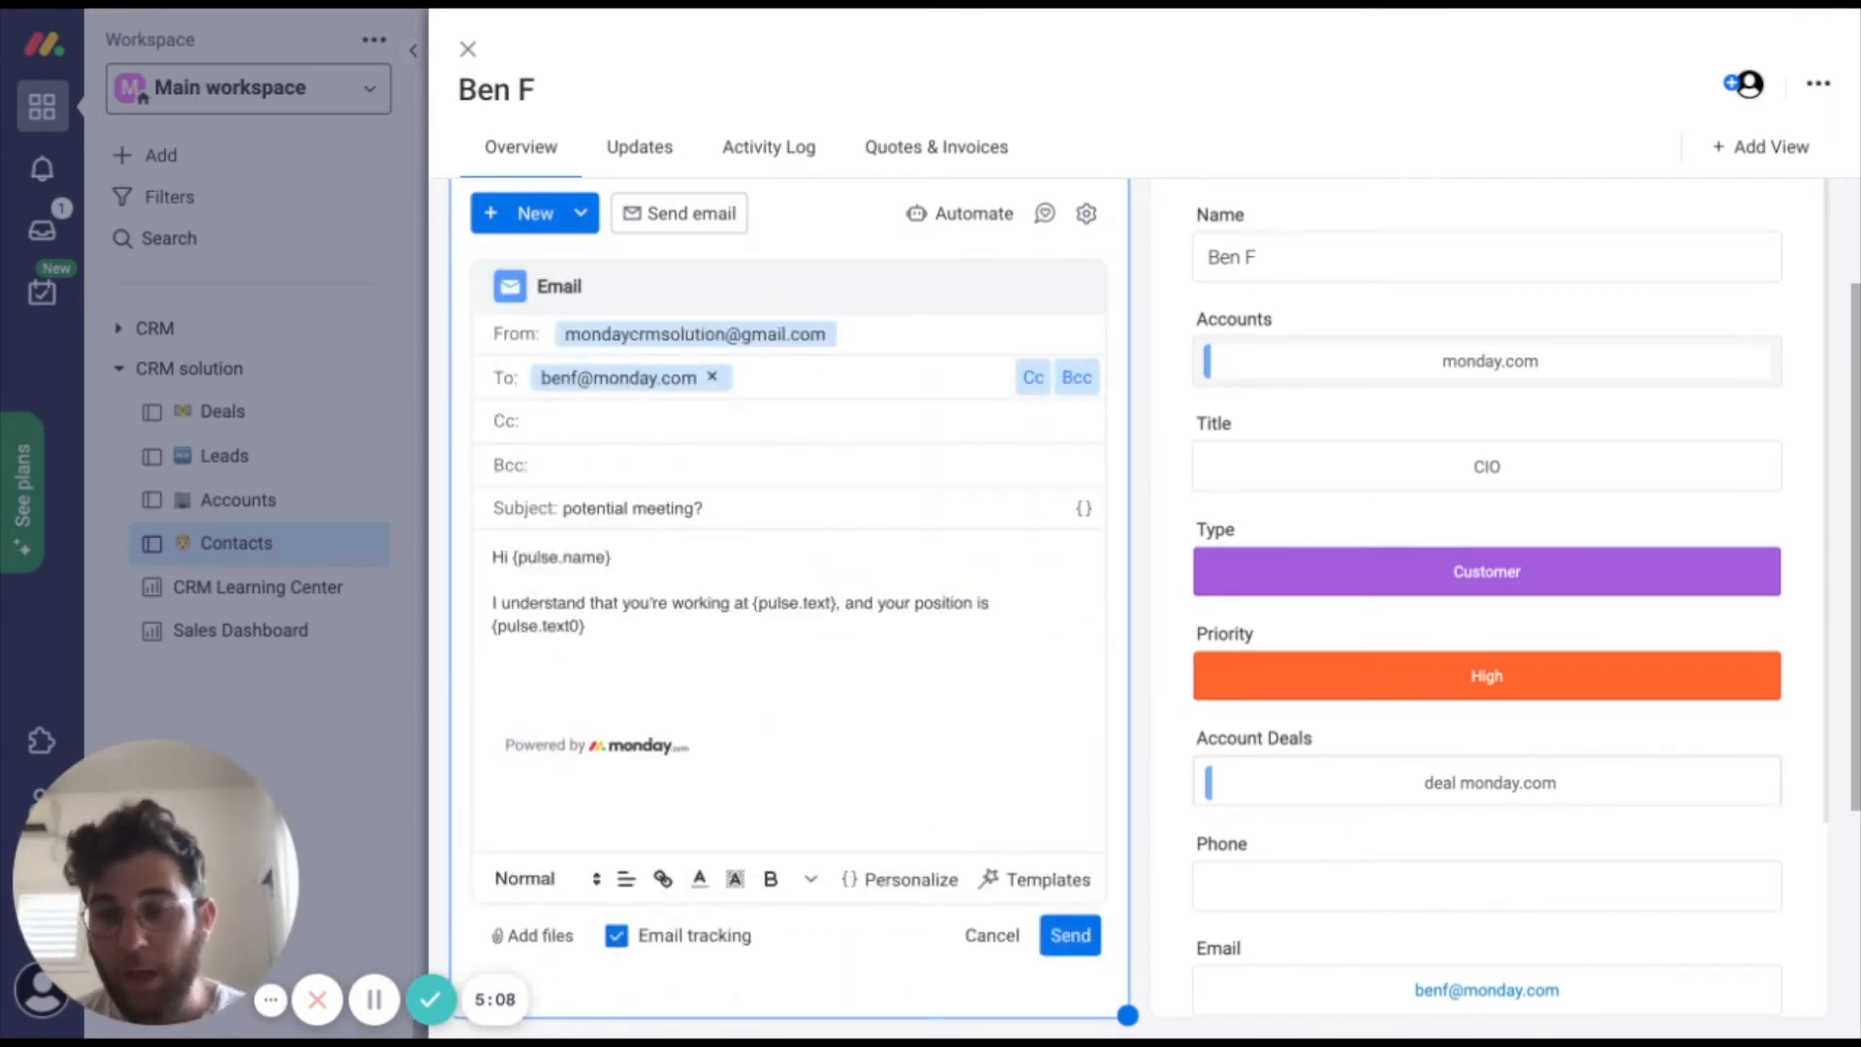
pyautogui.click(1087, 215)
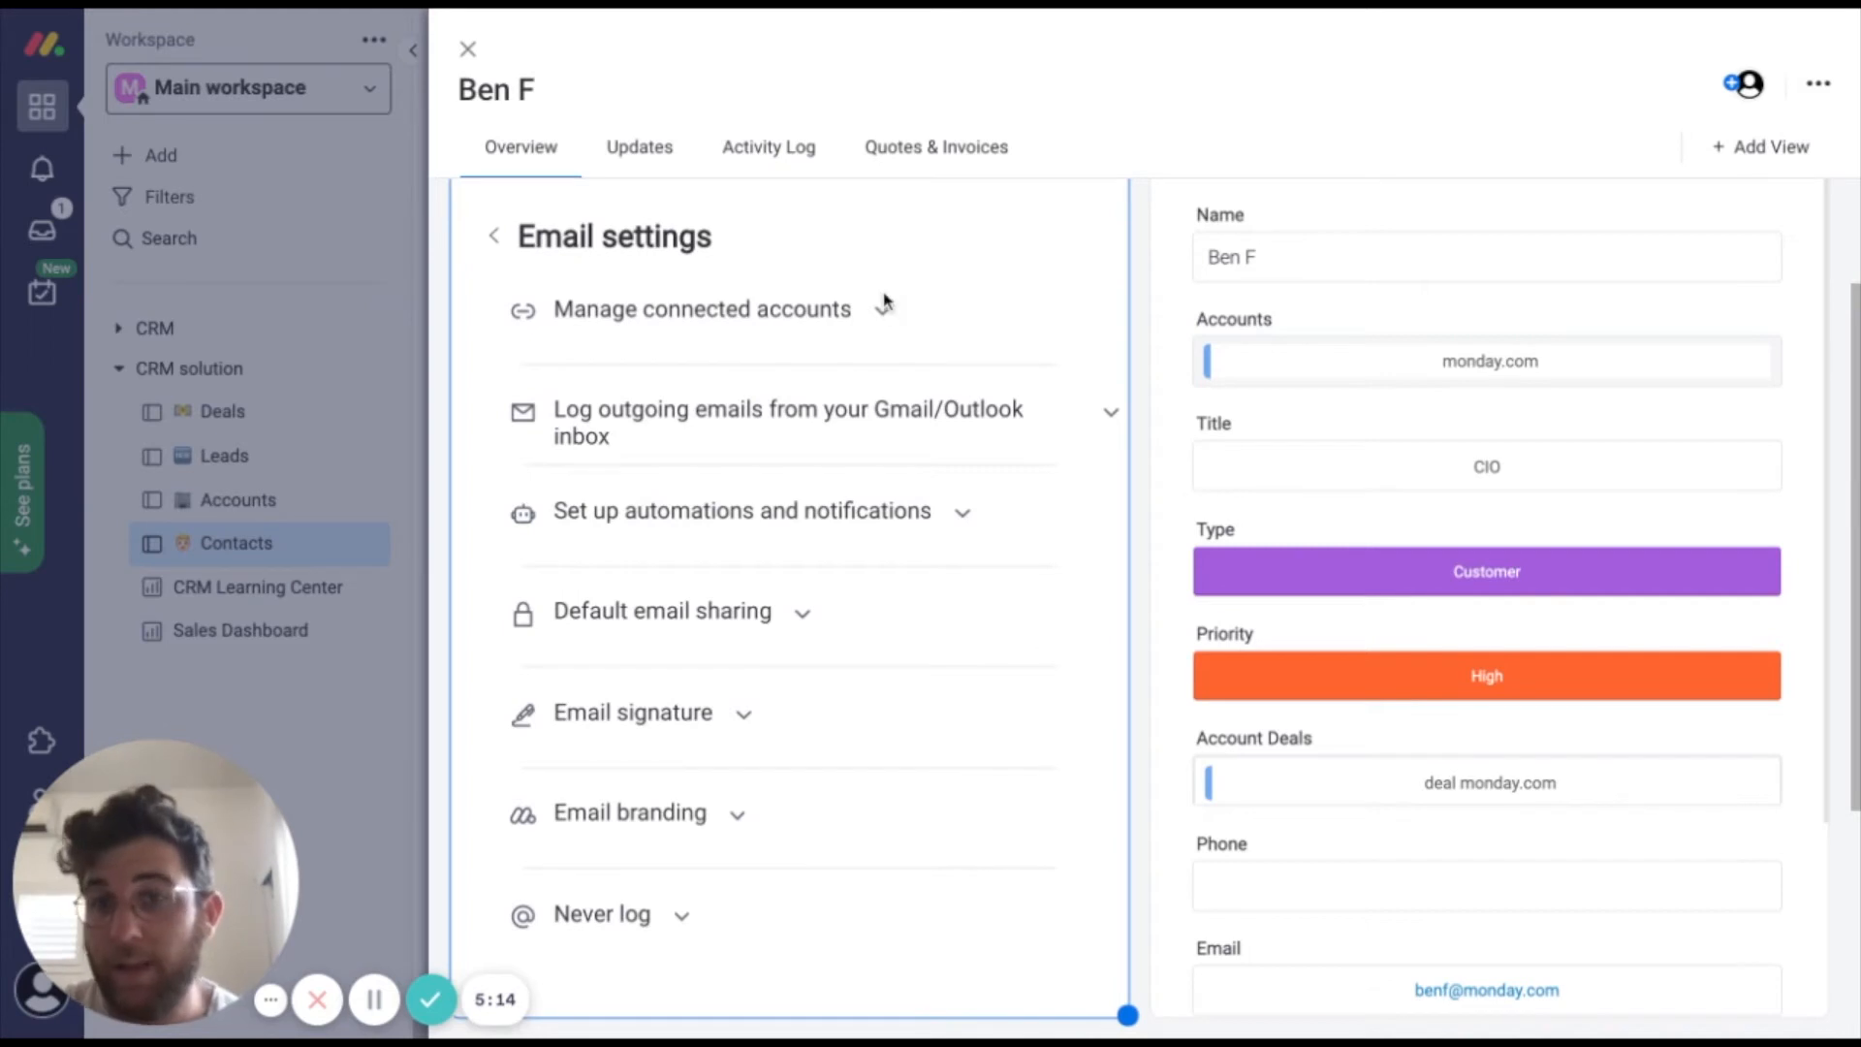
pyautogui.click(830, 415)
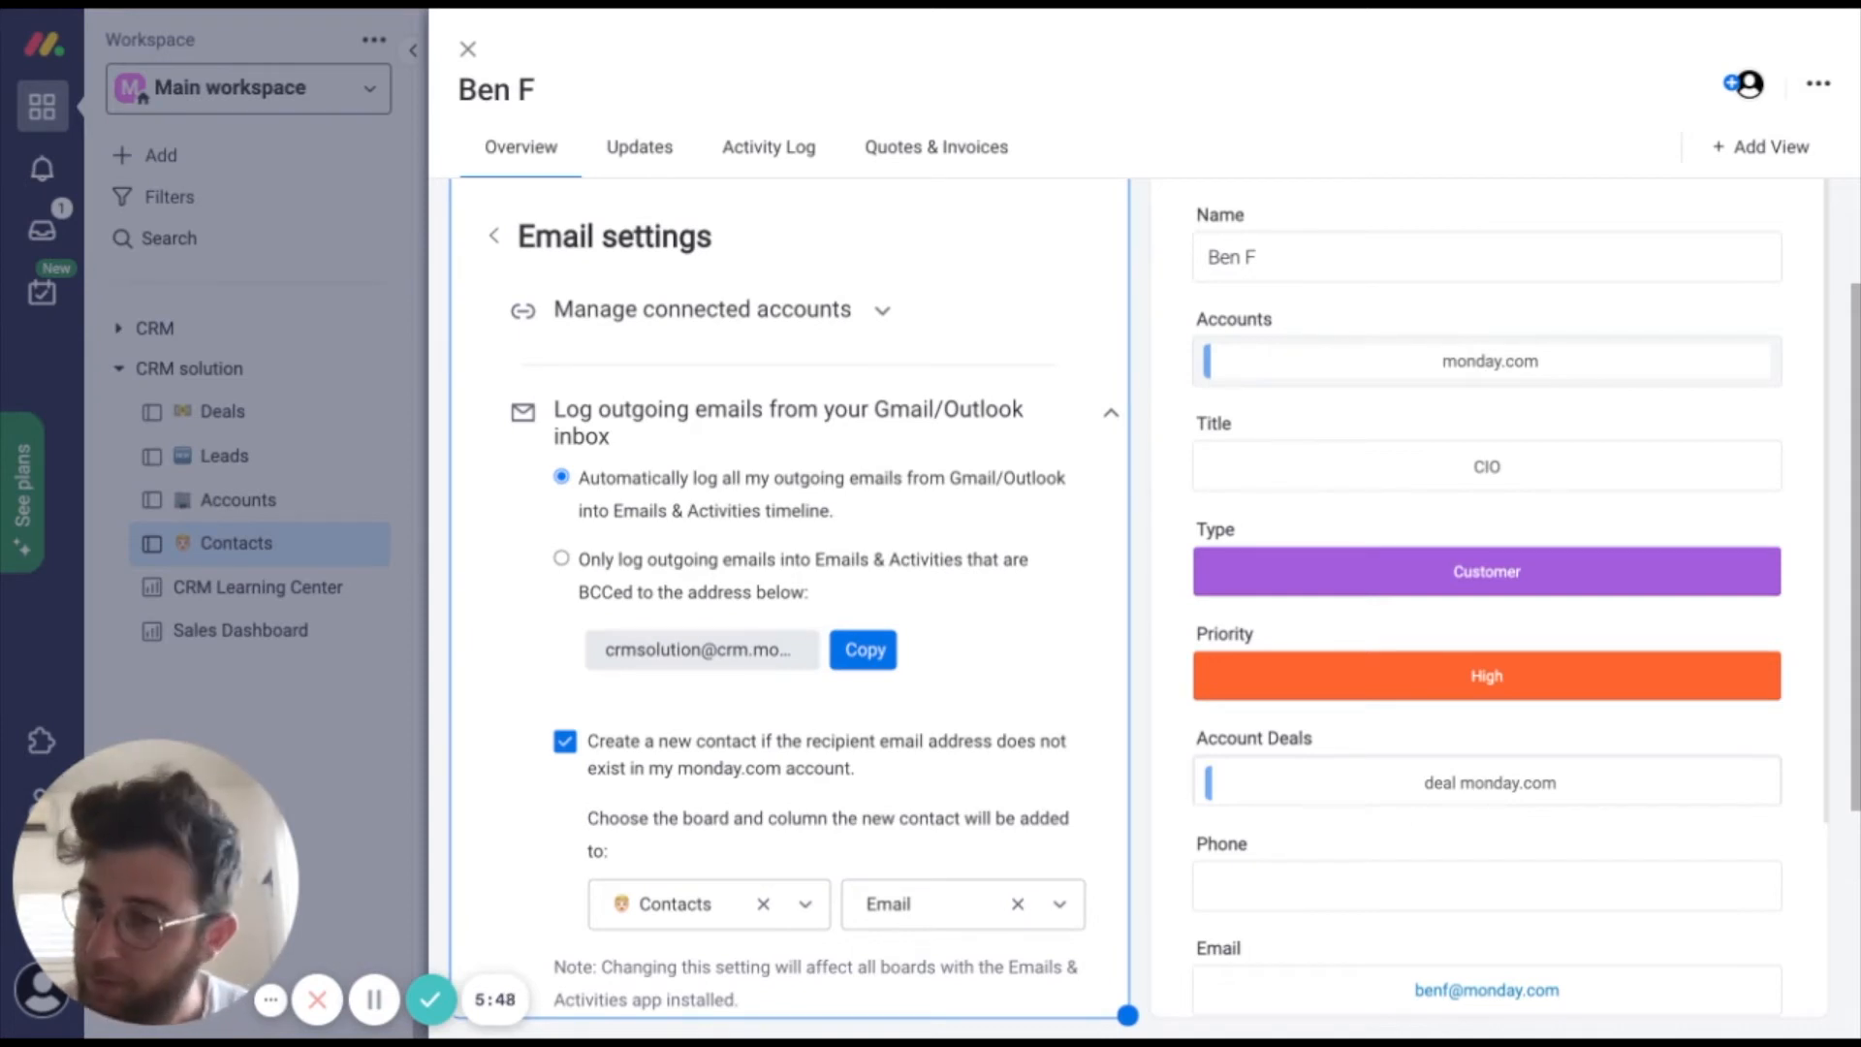
pyautogui.click(561, 560)
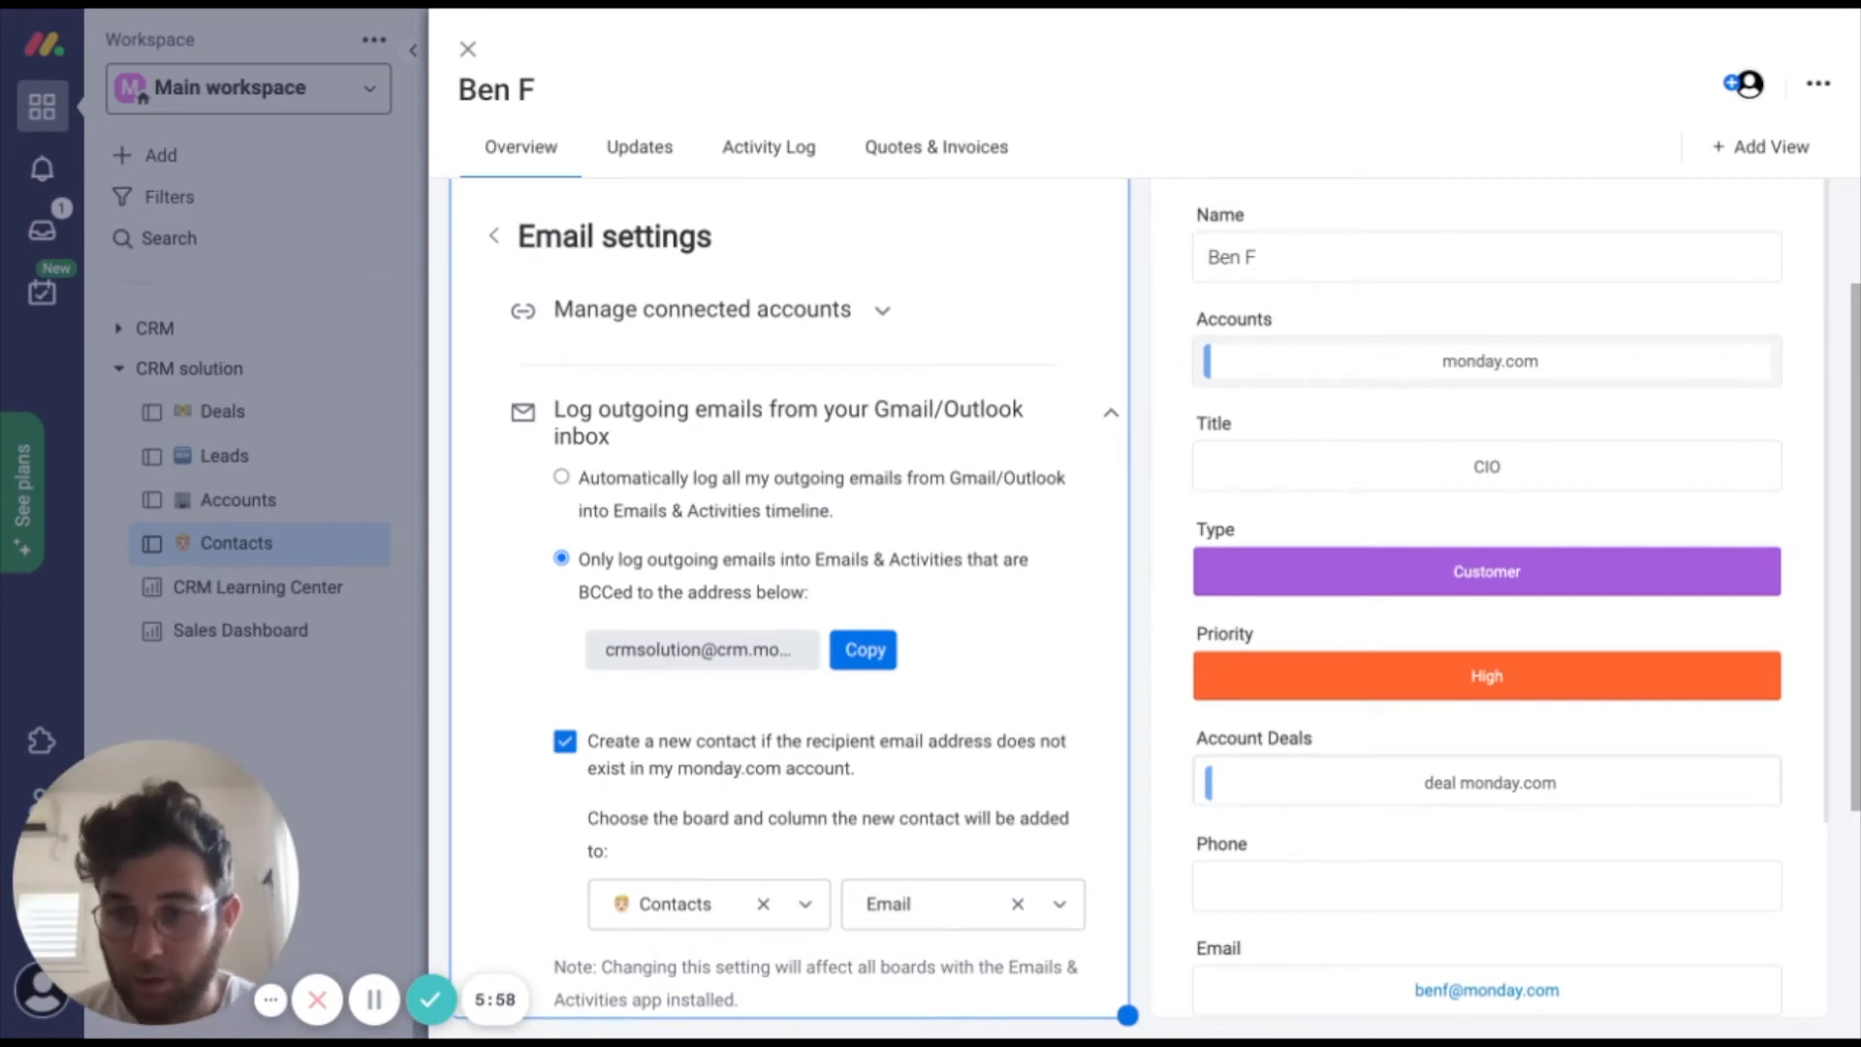
pyautogui.scroll(-3, 793, 754)
pyautogui.scroll(1, 793, 754)
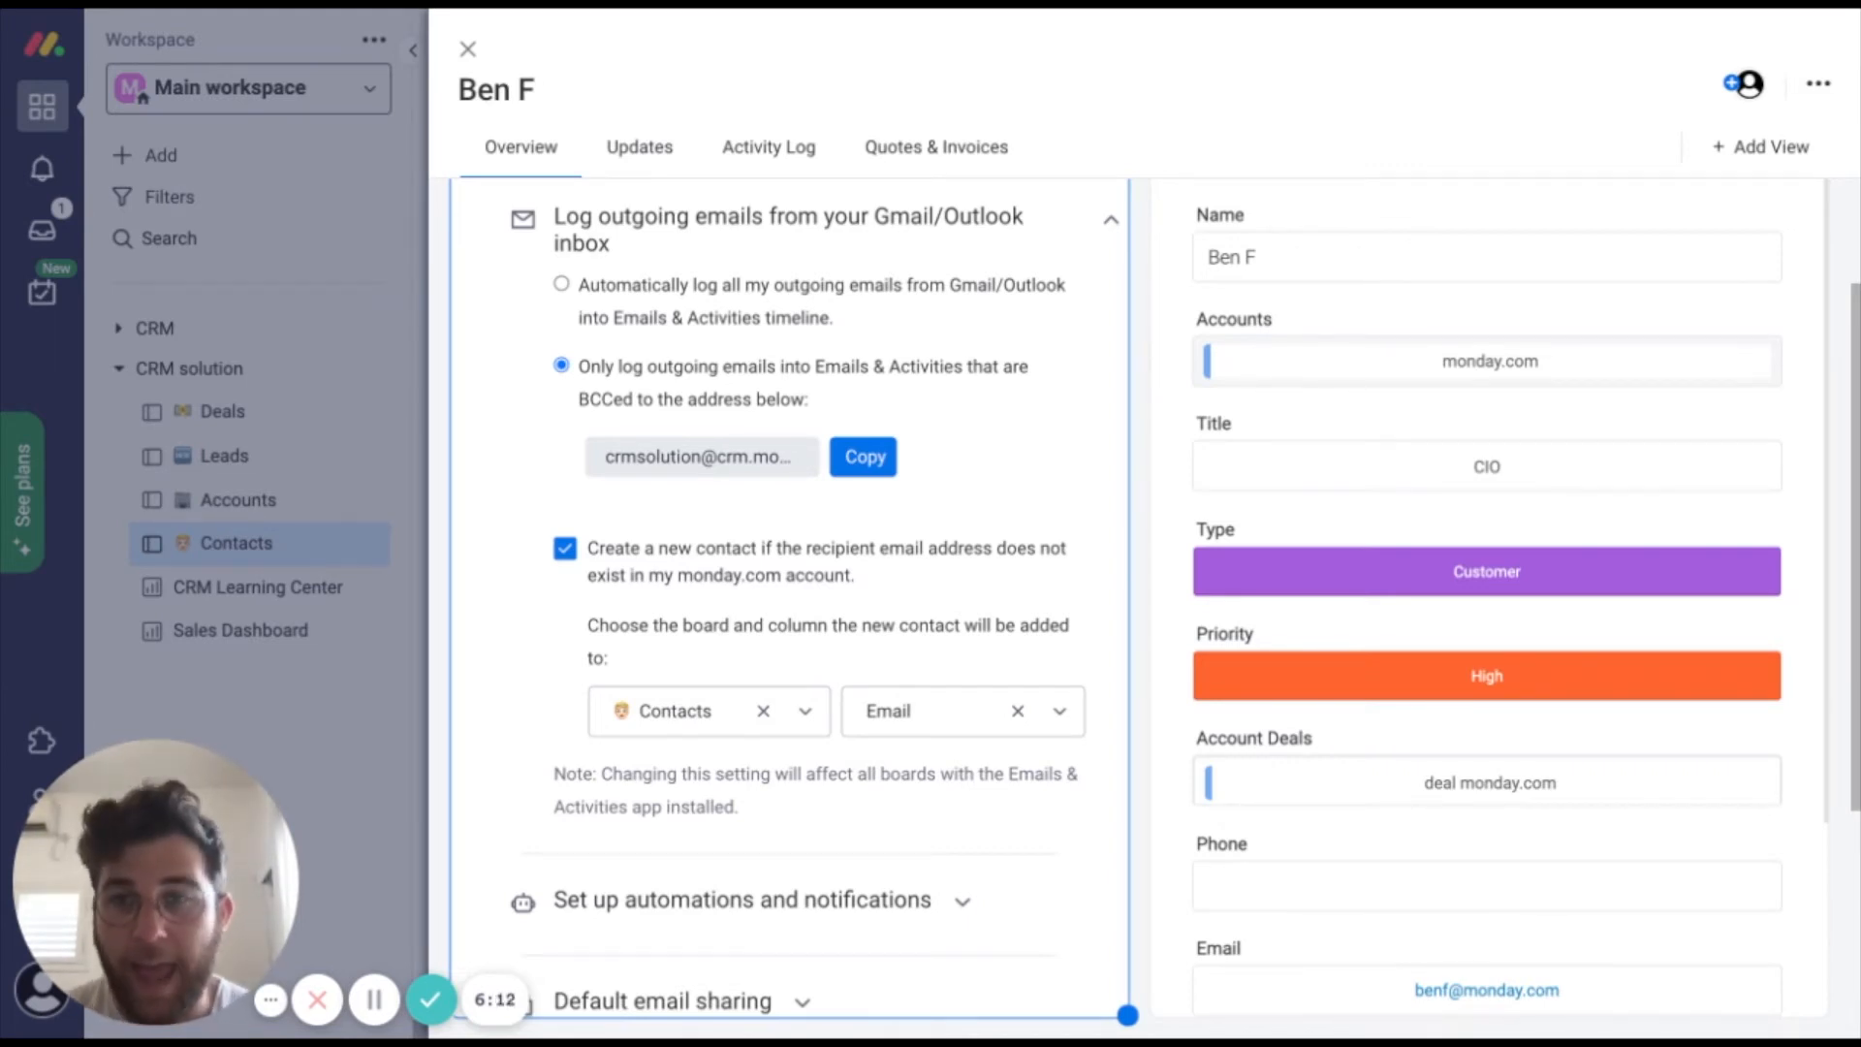
# Return to the Contacts board and look over its columns, including Email and Notes.
pyautogui.click(468, 49)
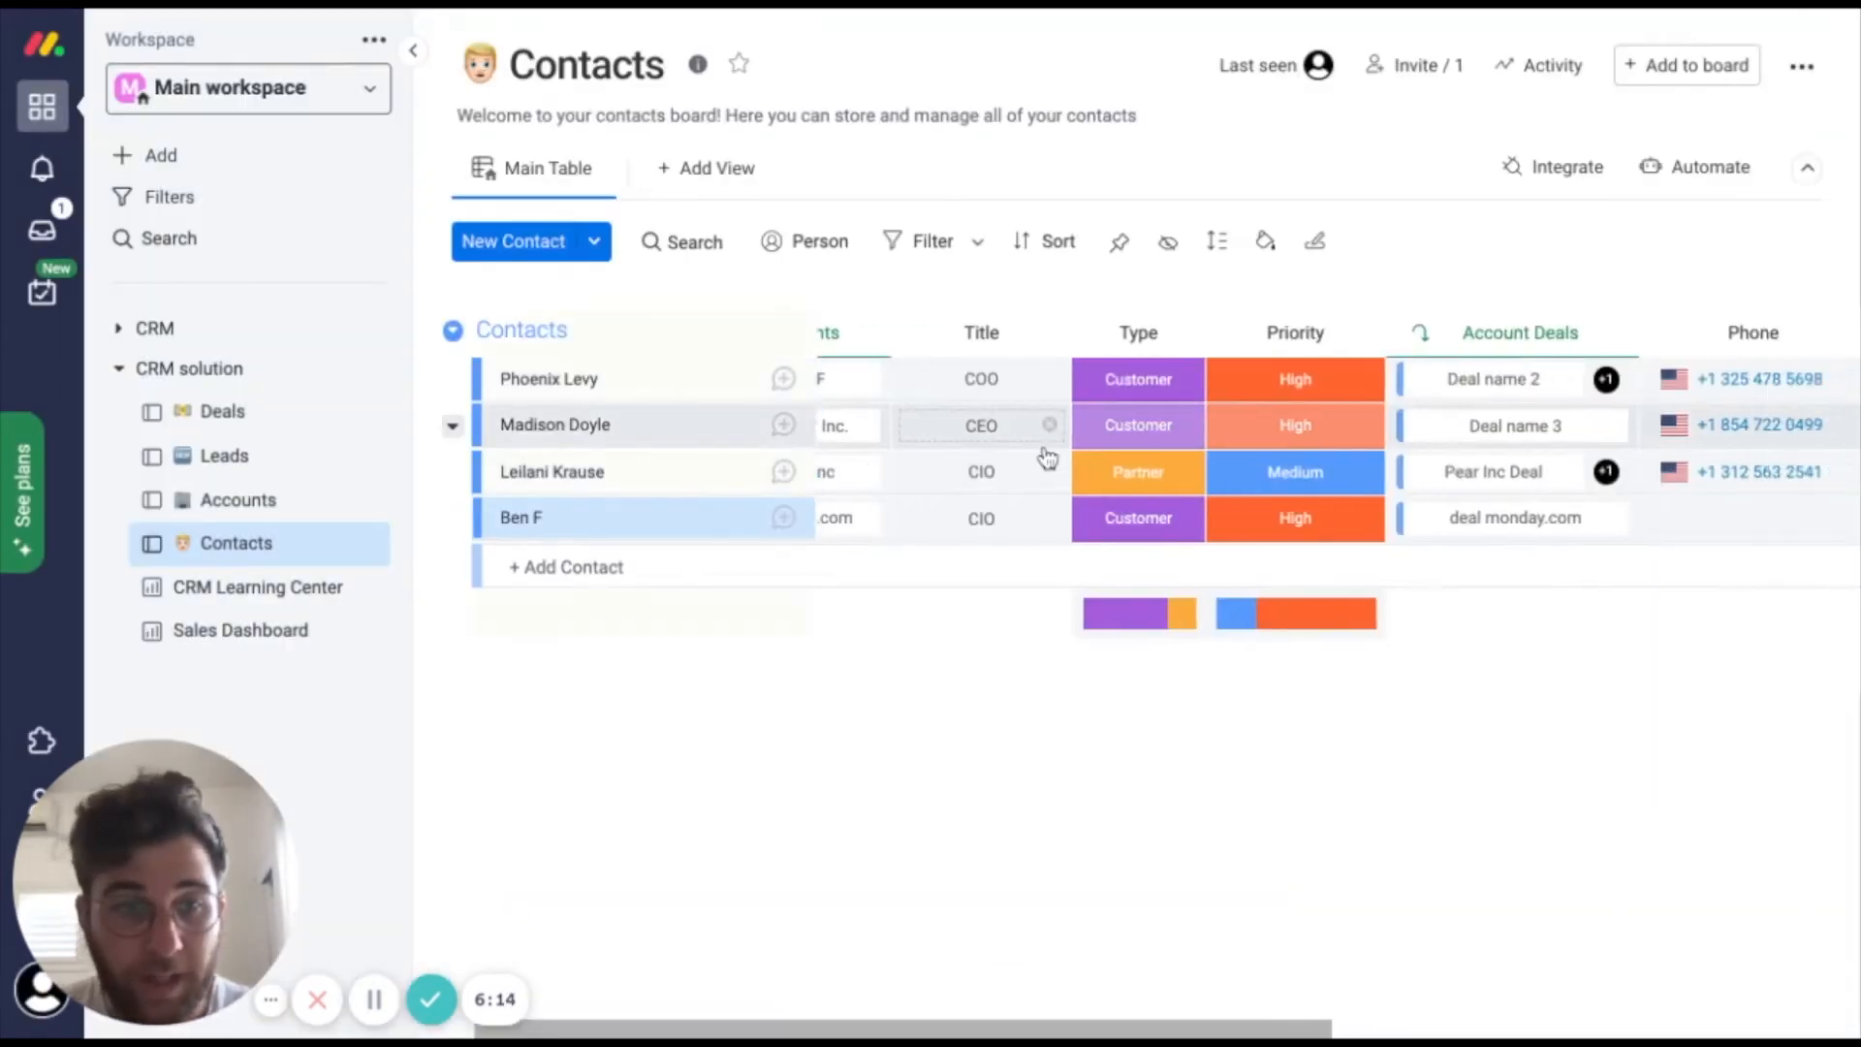
pyautogui.hscroll(5, 1048, 458)
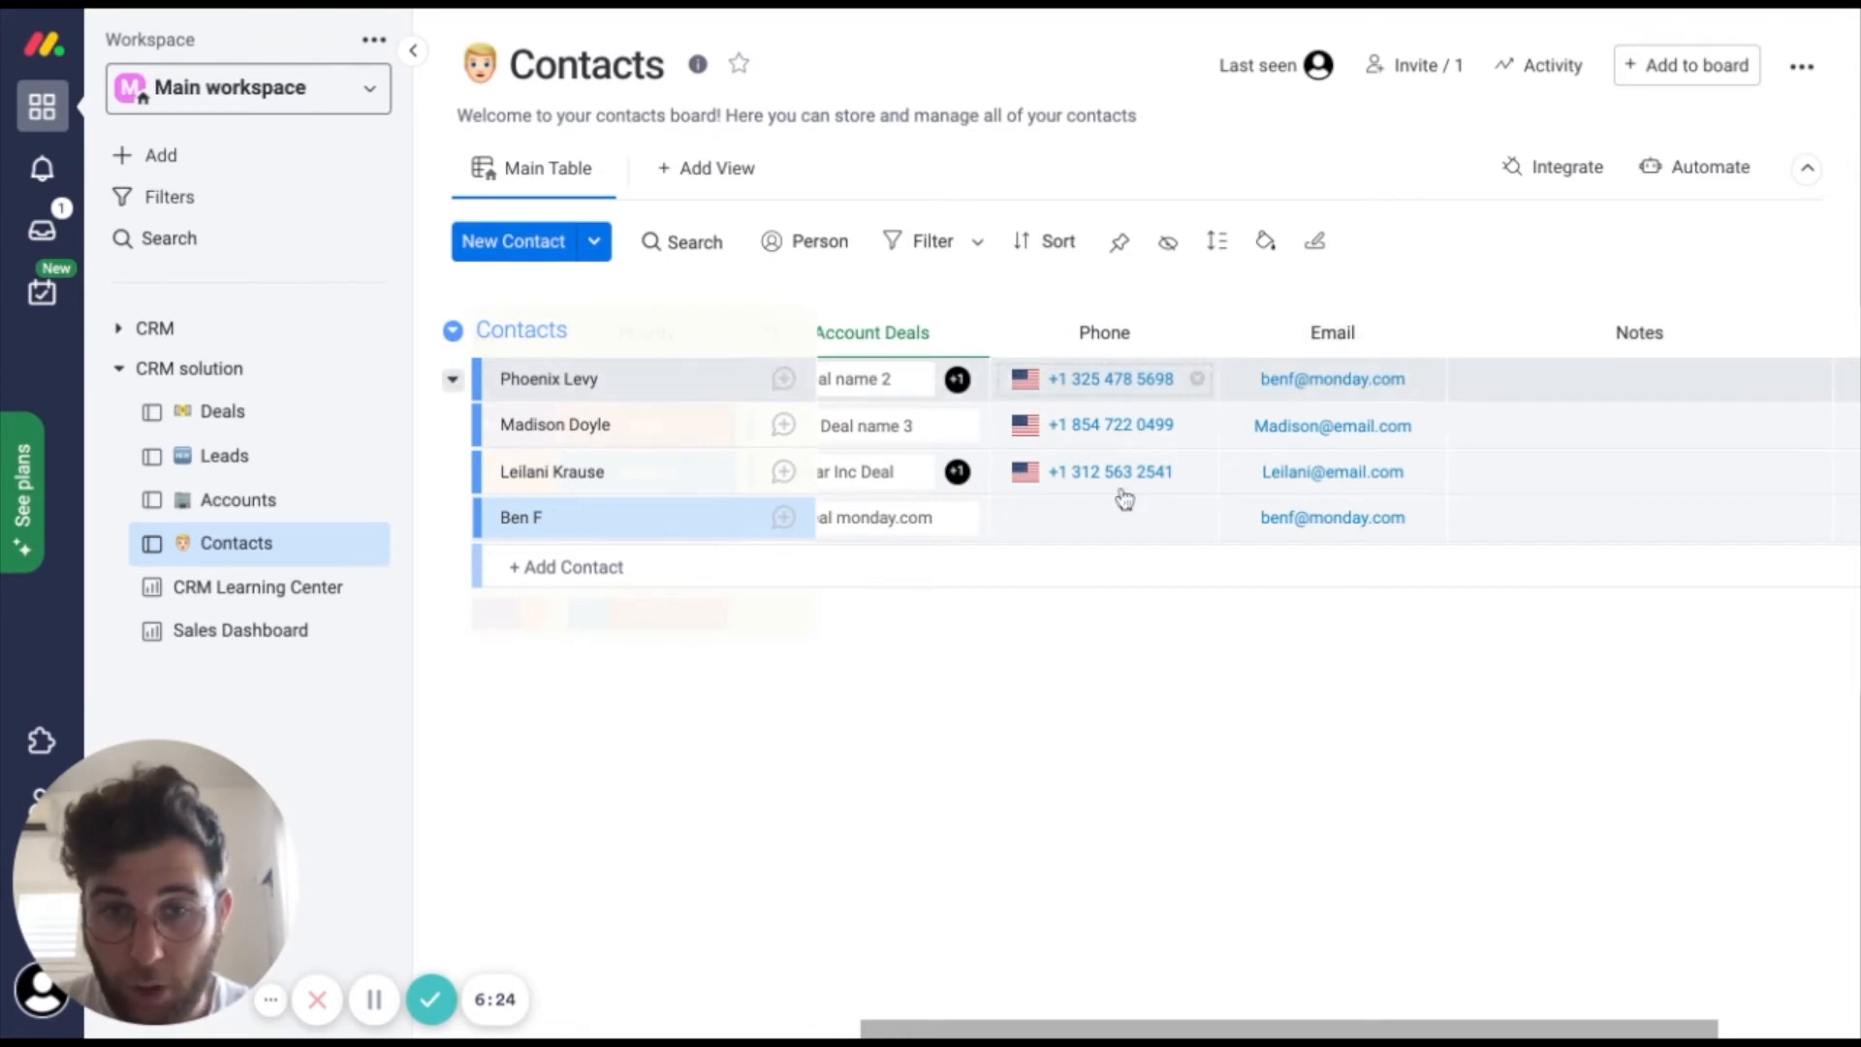
pyautogui.hscroll(-10, 1134, 470)
# Reopen the monday.com contact and browse the Emails & Activities automation recipes offered in its email settings.
pyautogui.click(781, 533)
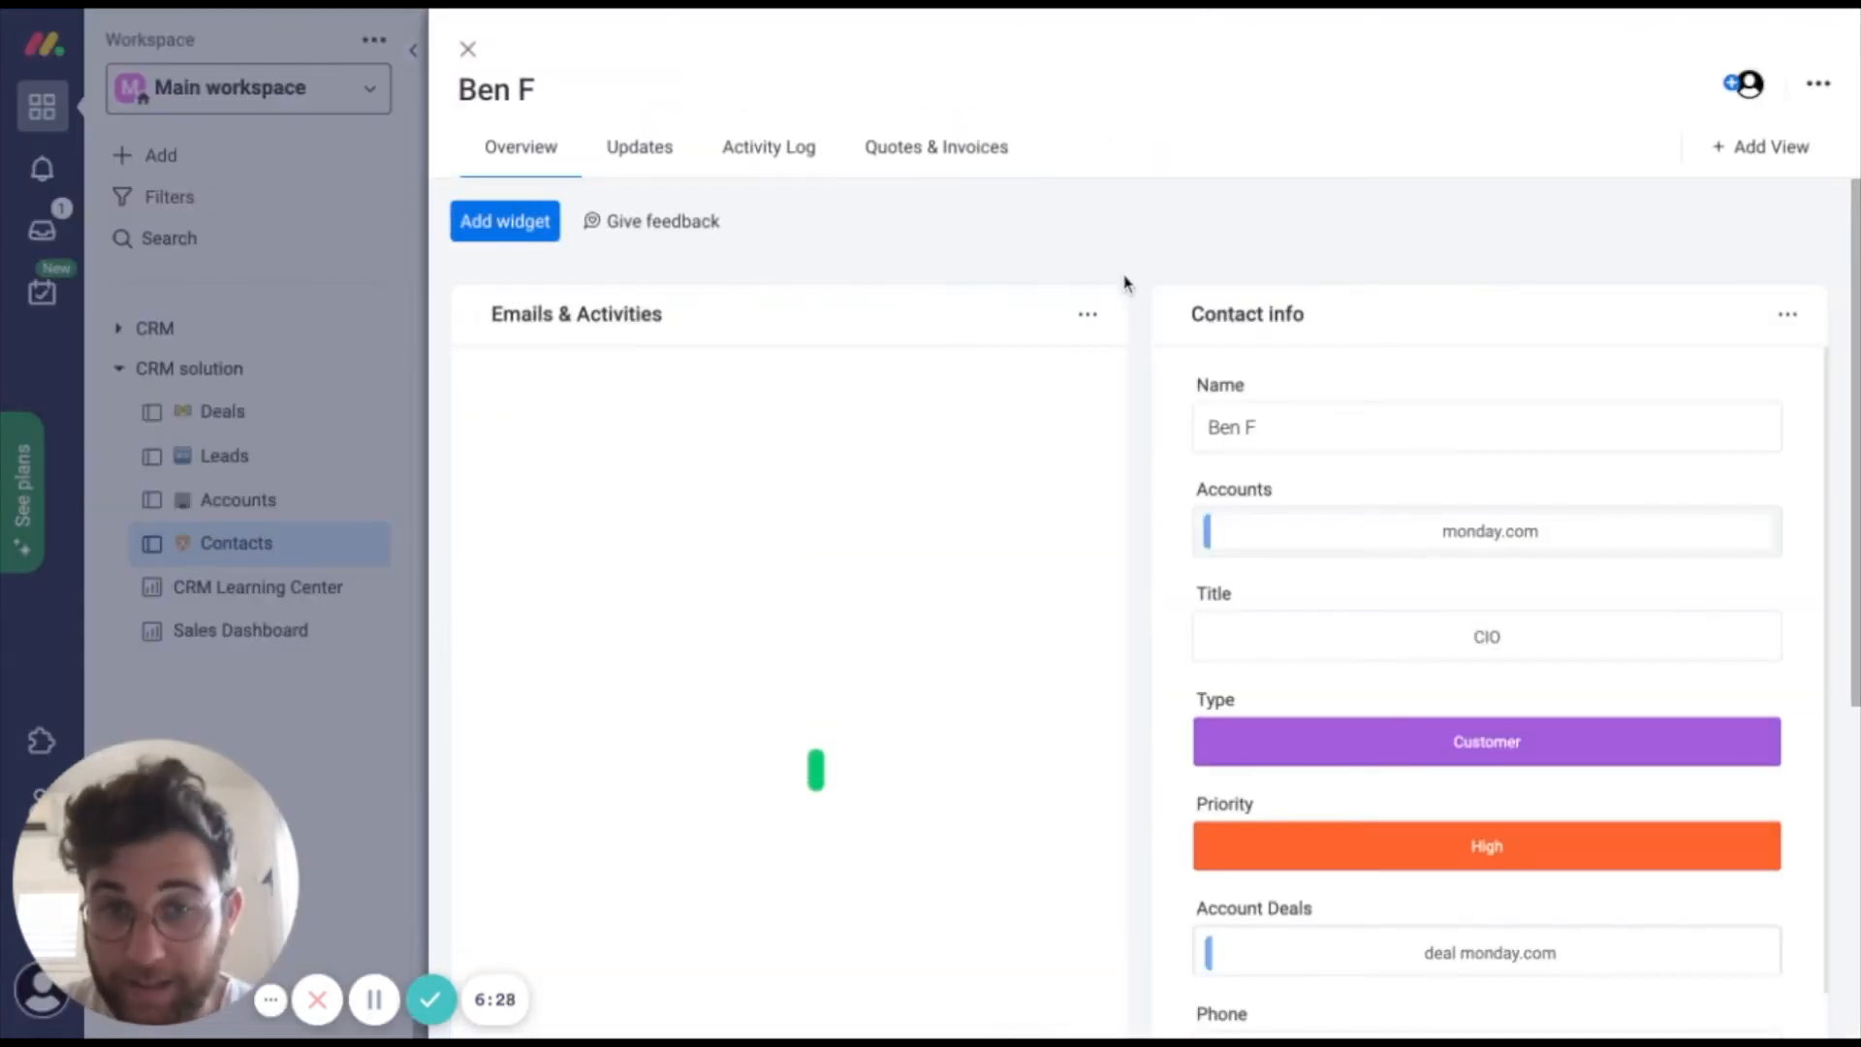
pyautogui.click(1087, 314)
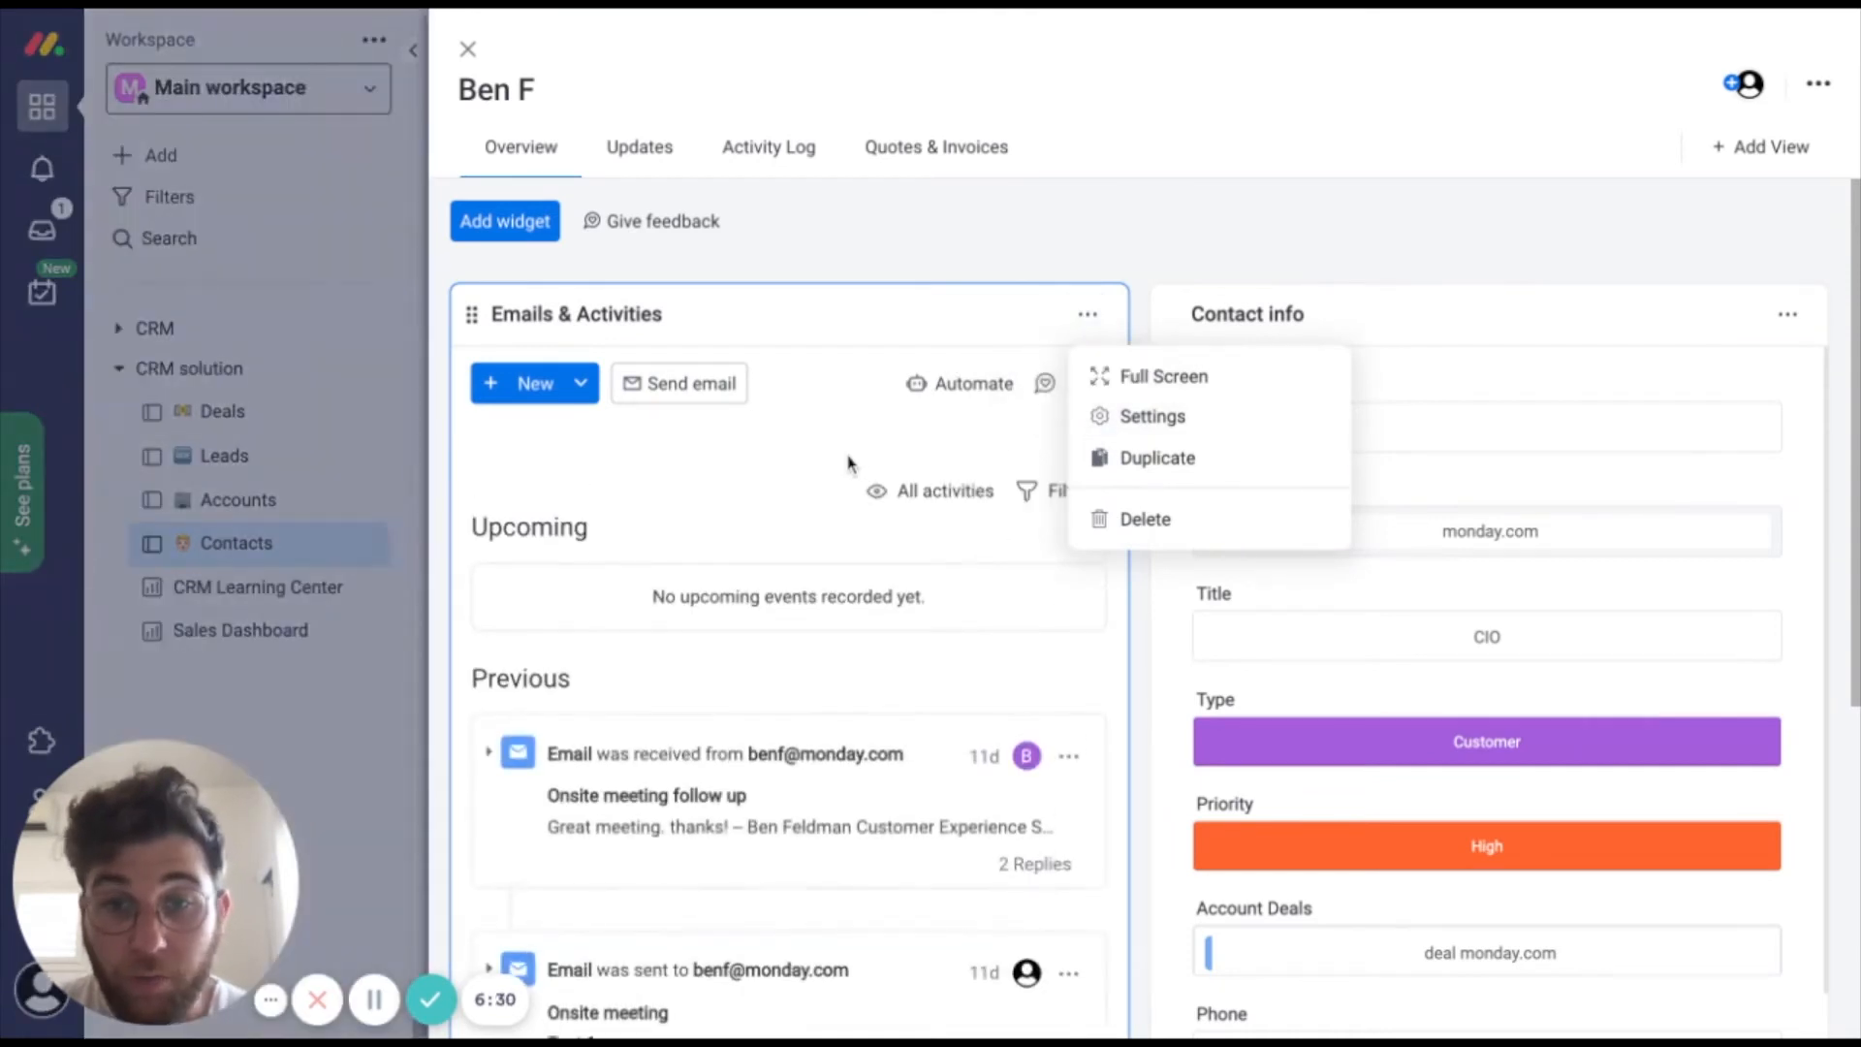
pyautogui.click(1105, 417)
pyautogui.scroll(-1, 911, 620)
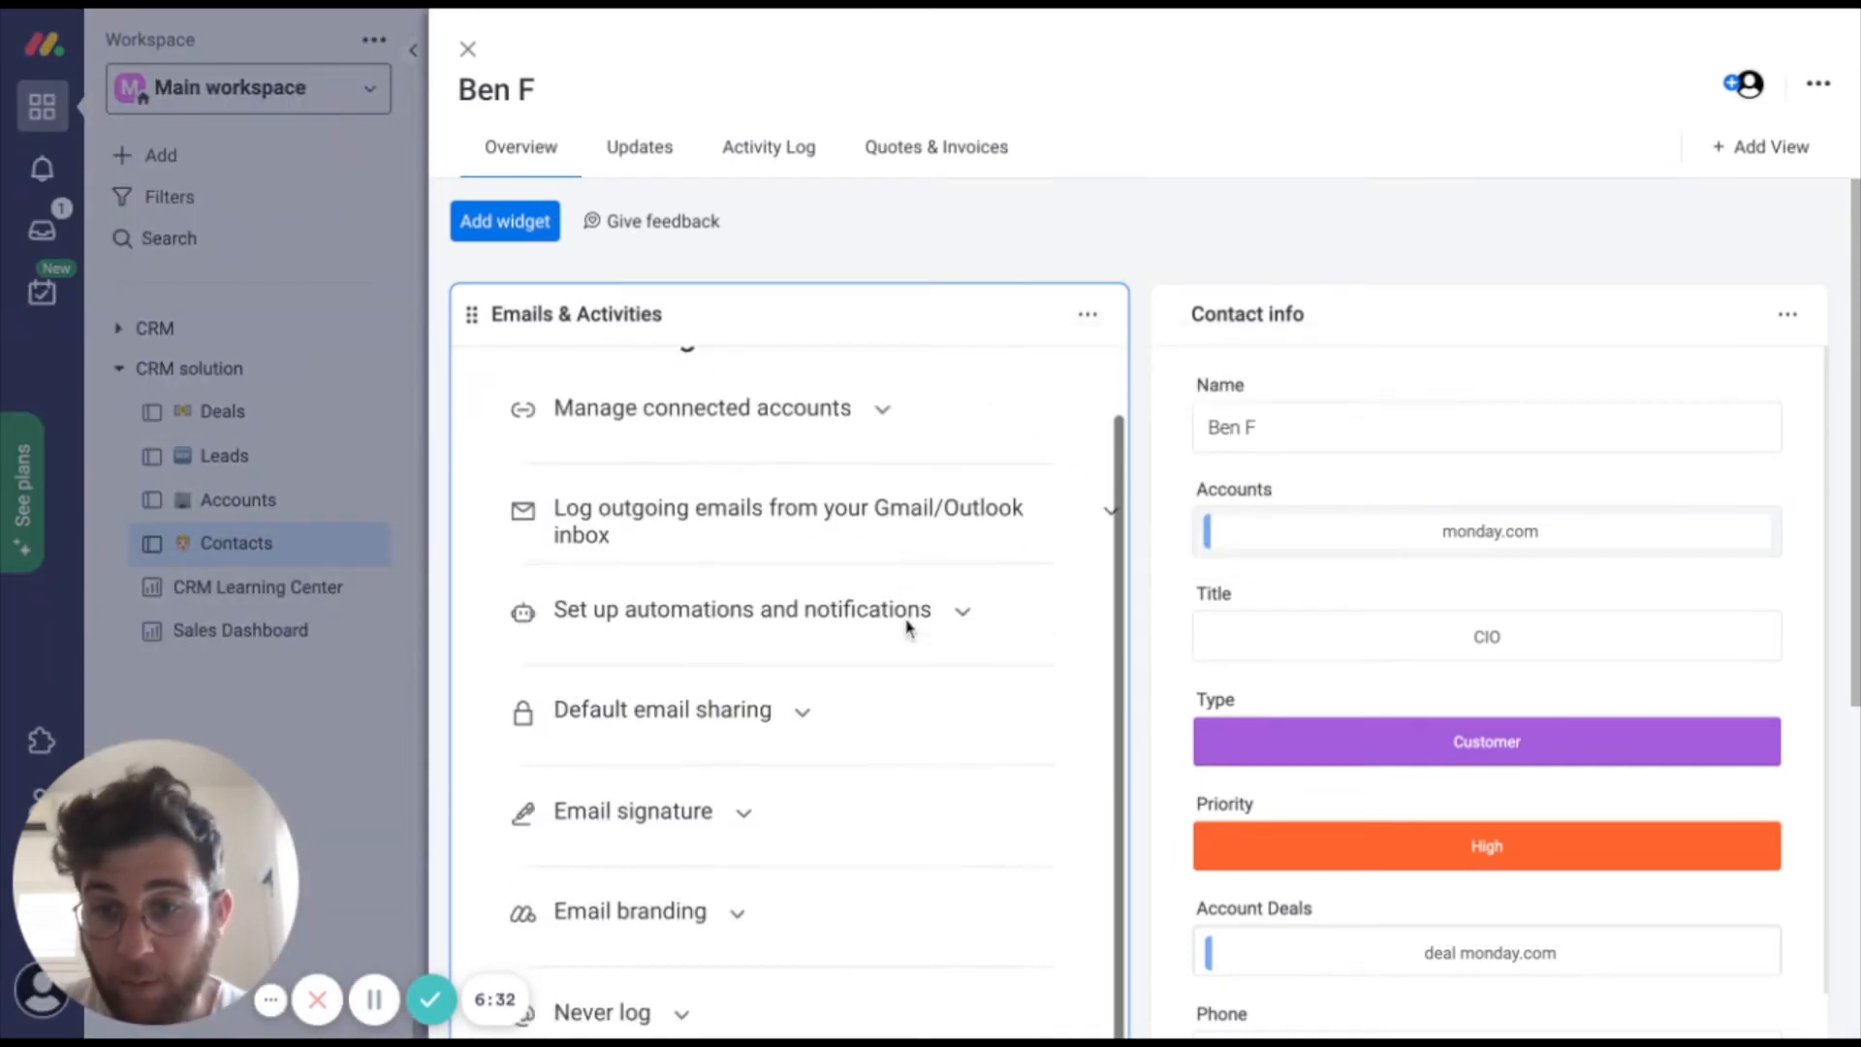
pyautogui.click(840, 615)
pyautogui.scroll(-1, 776, 630)
pyautogui.click(708, 631)
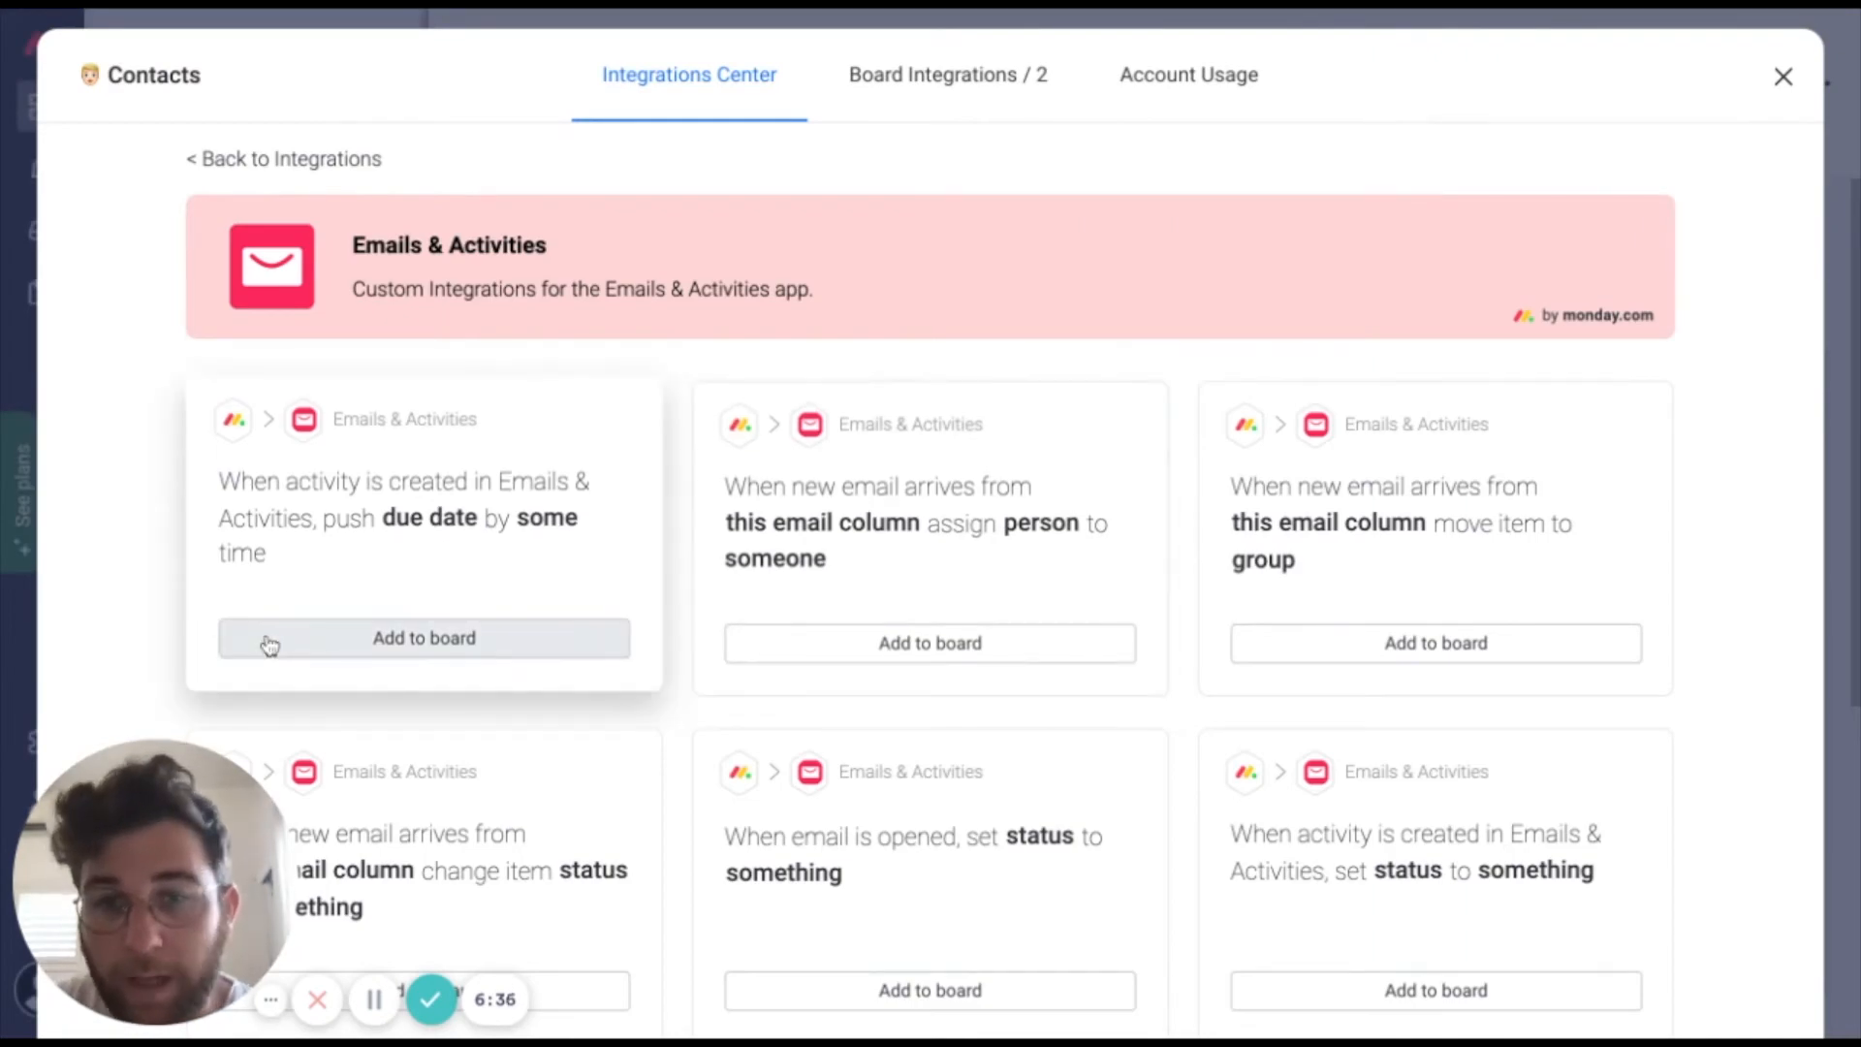
pyautogui.scroll(-3, 266, 644)
pyautogui.scroll(1, 269, 645)
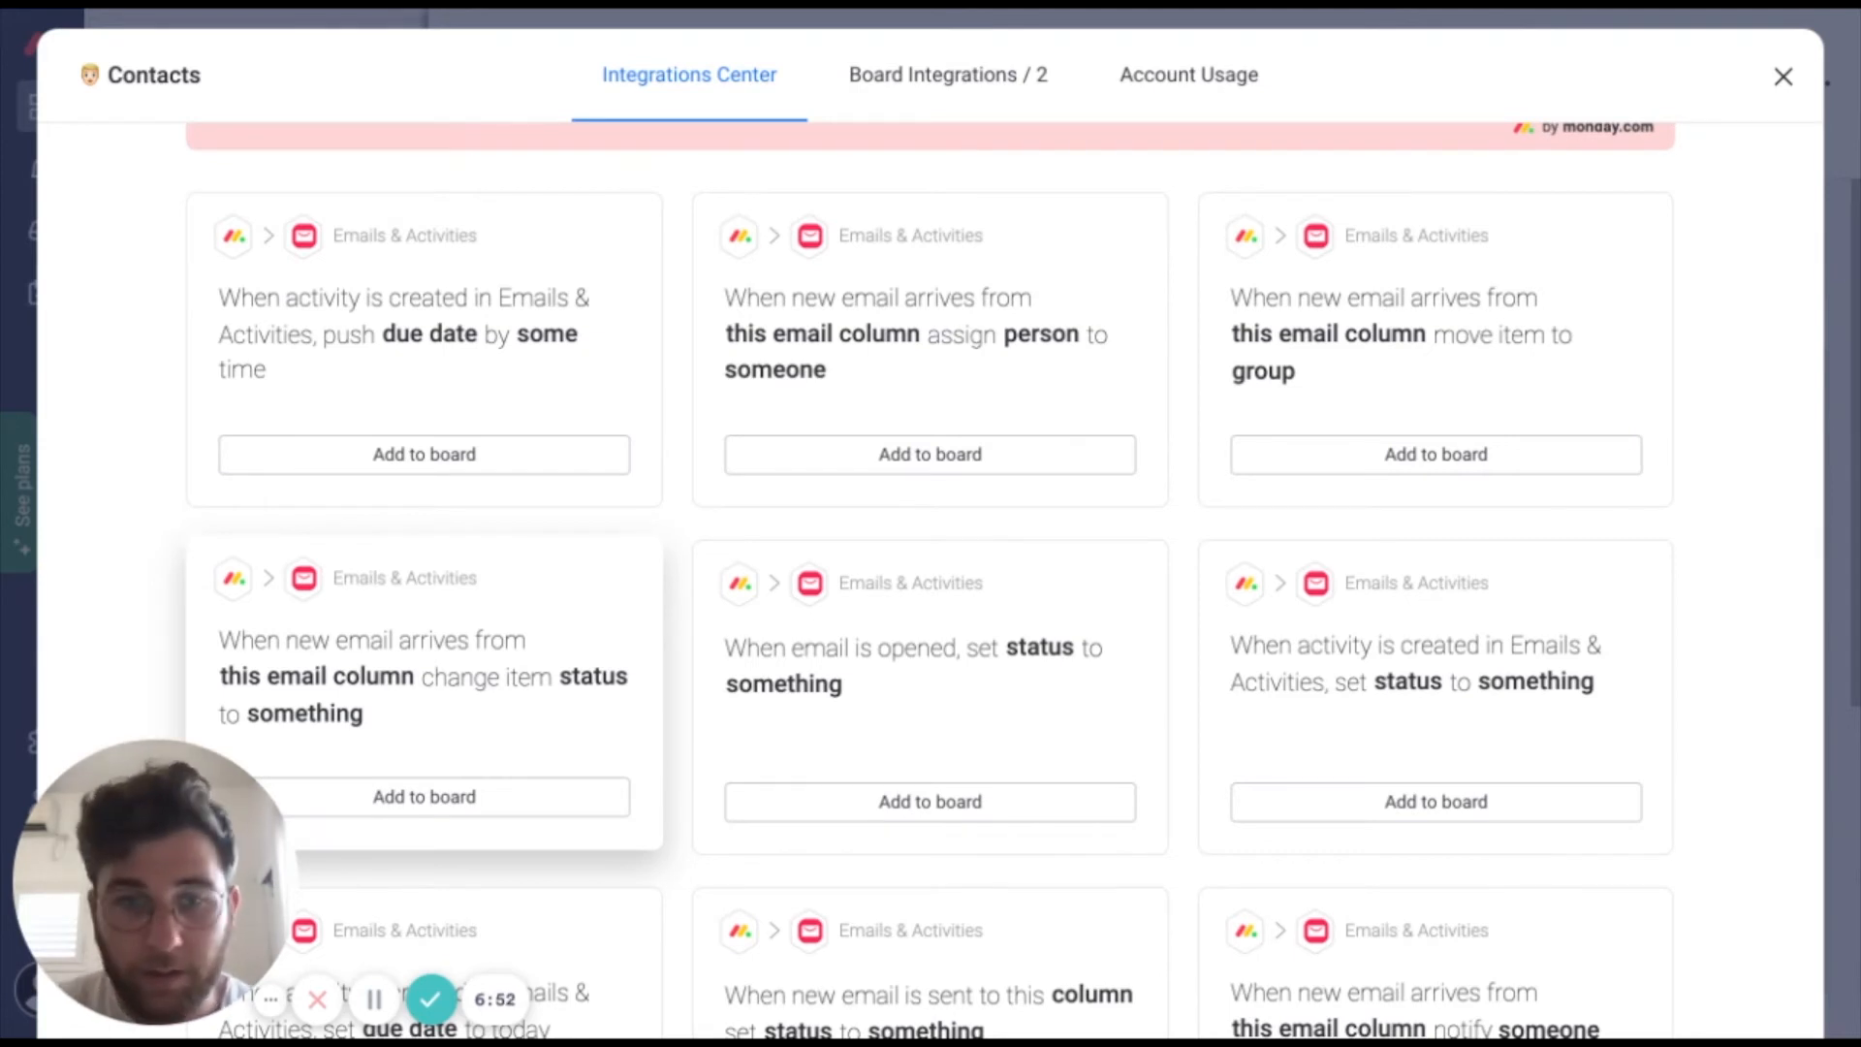
pyautogui.click(1251, 369)
pyautogui.click(117, 76)
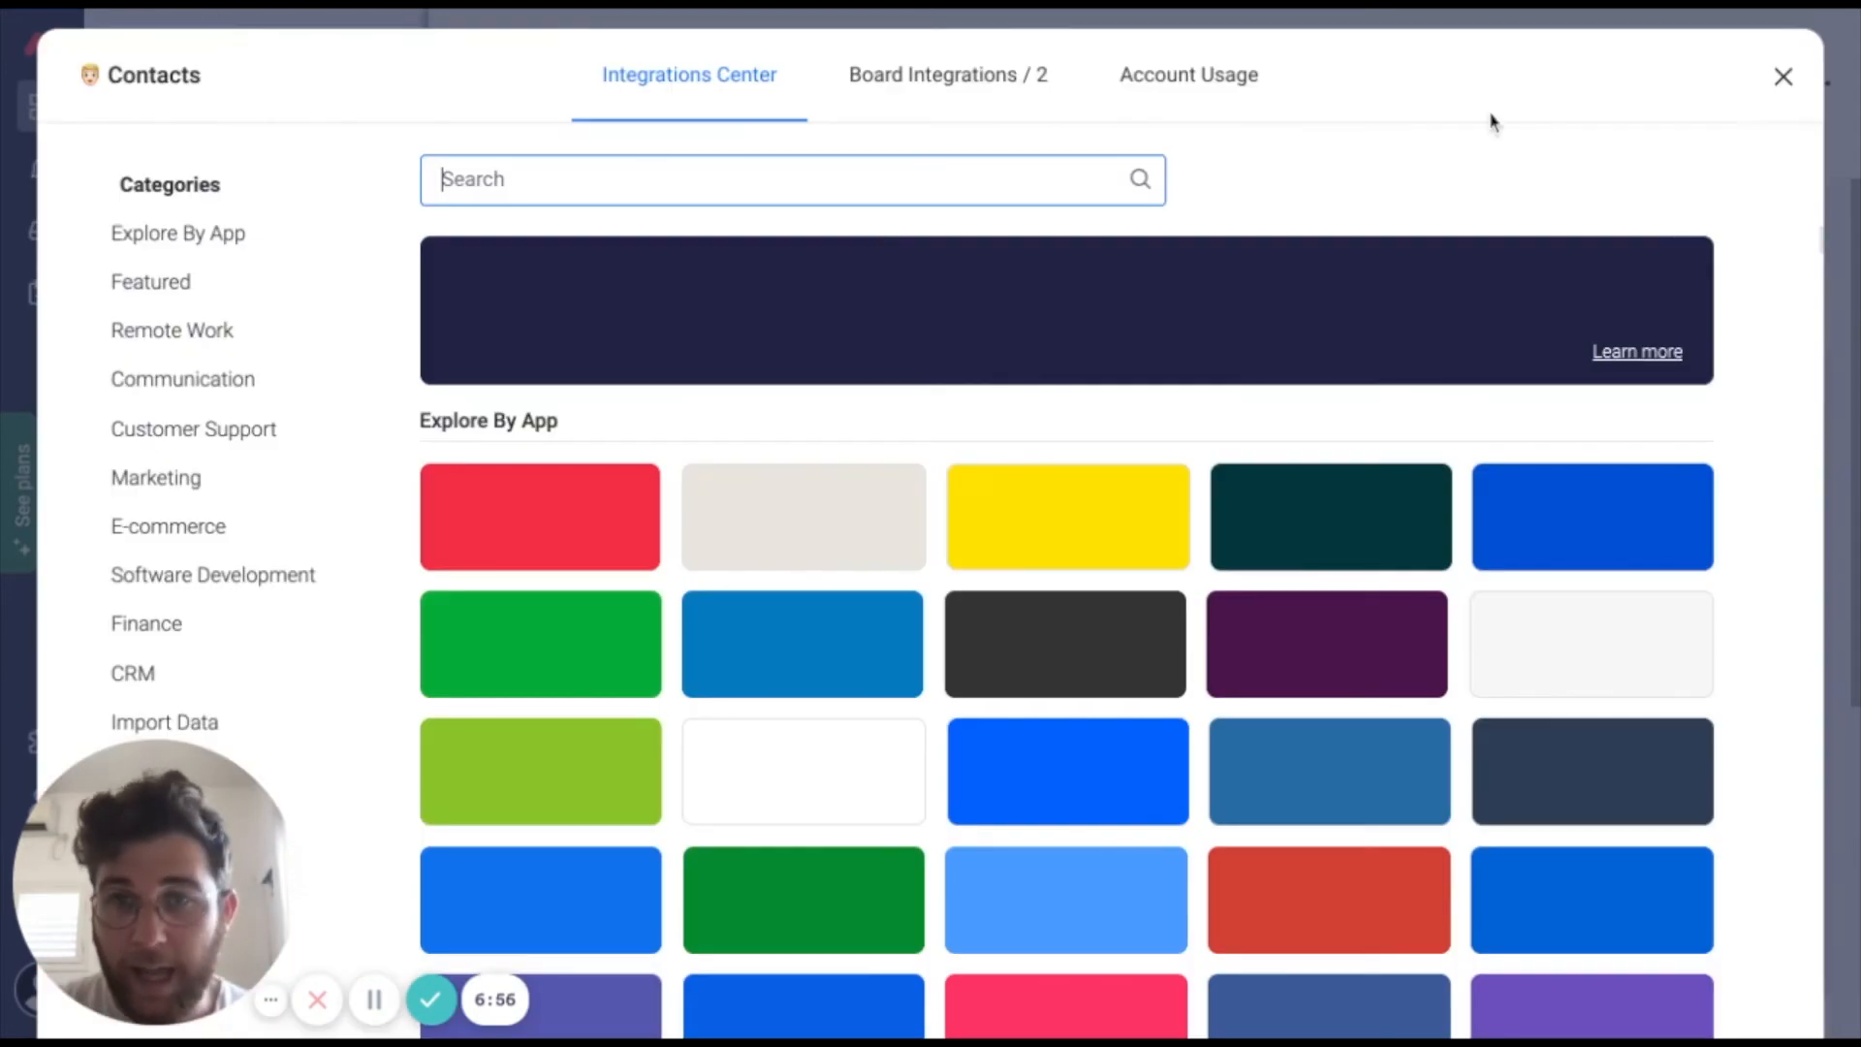
pyautogui.click(1784, 76)
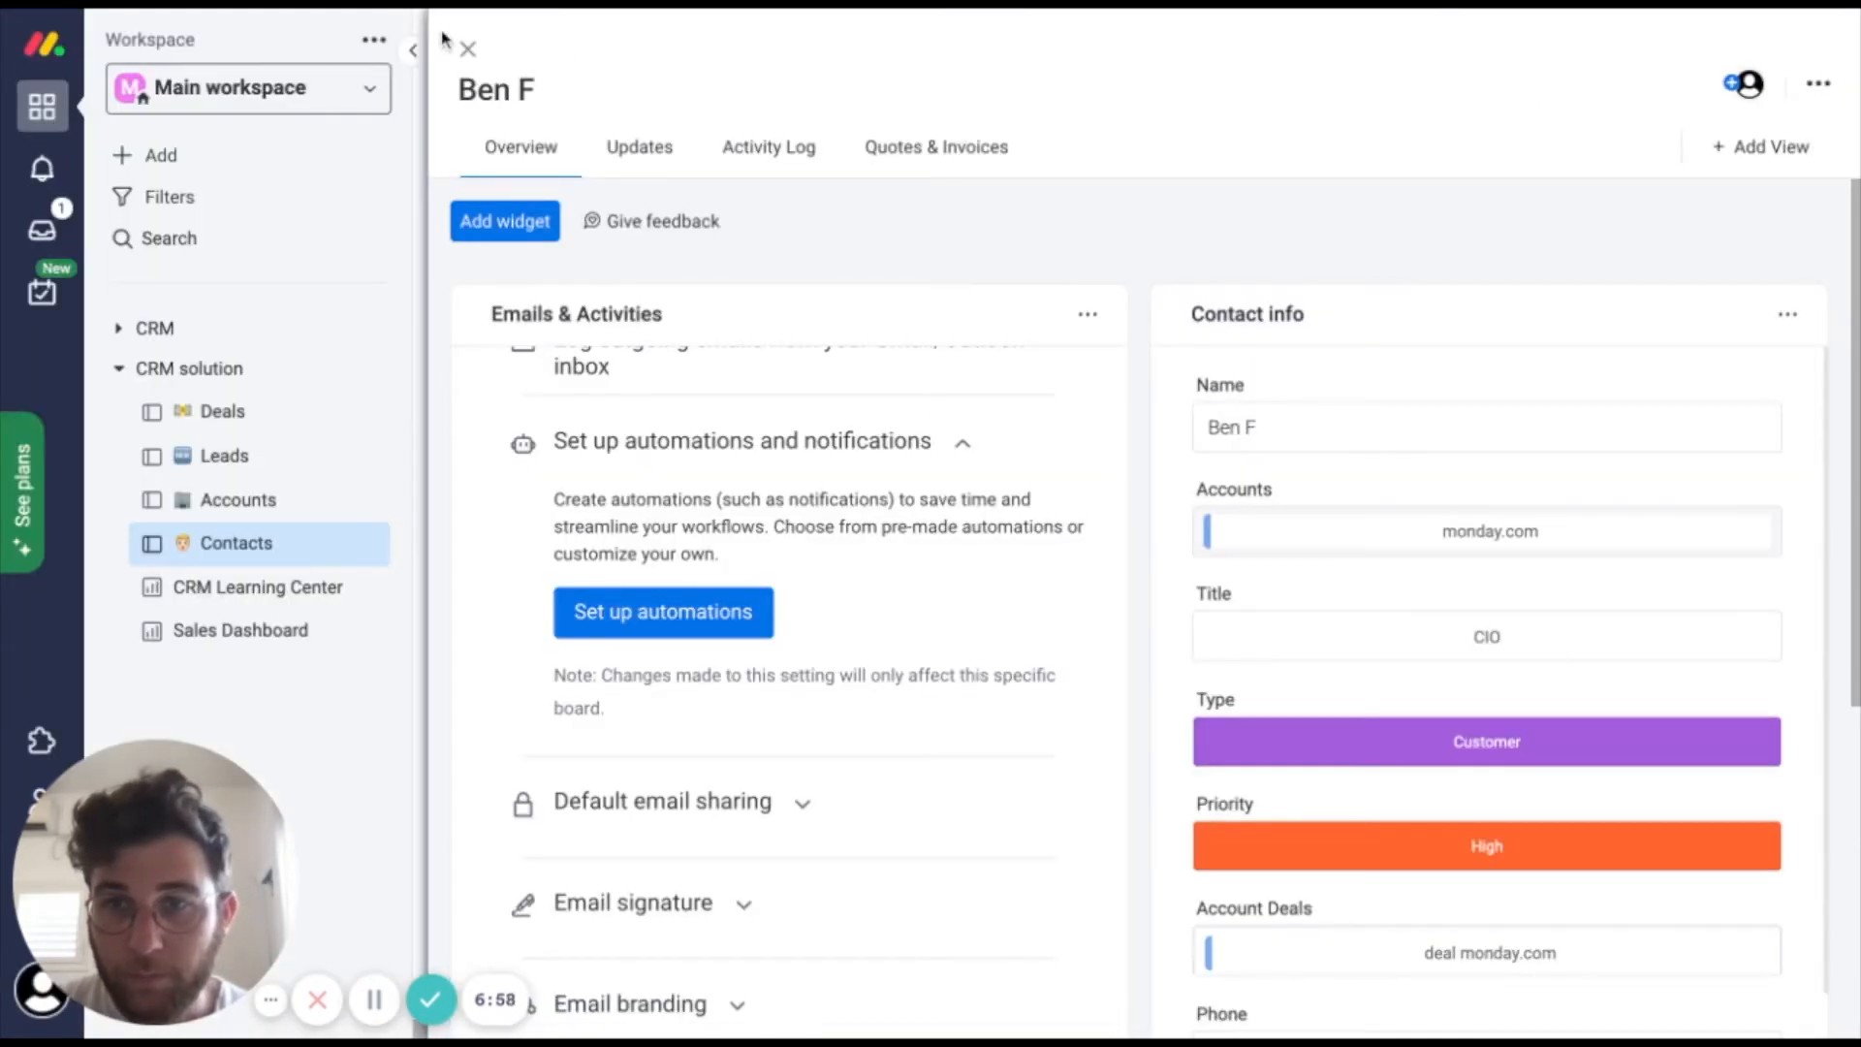
pyautogui.click(467, 48)
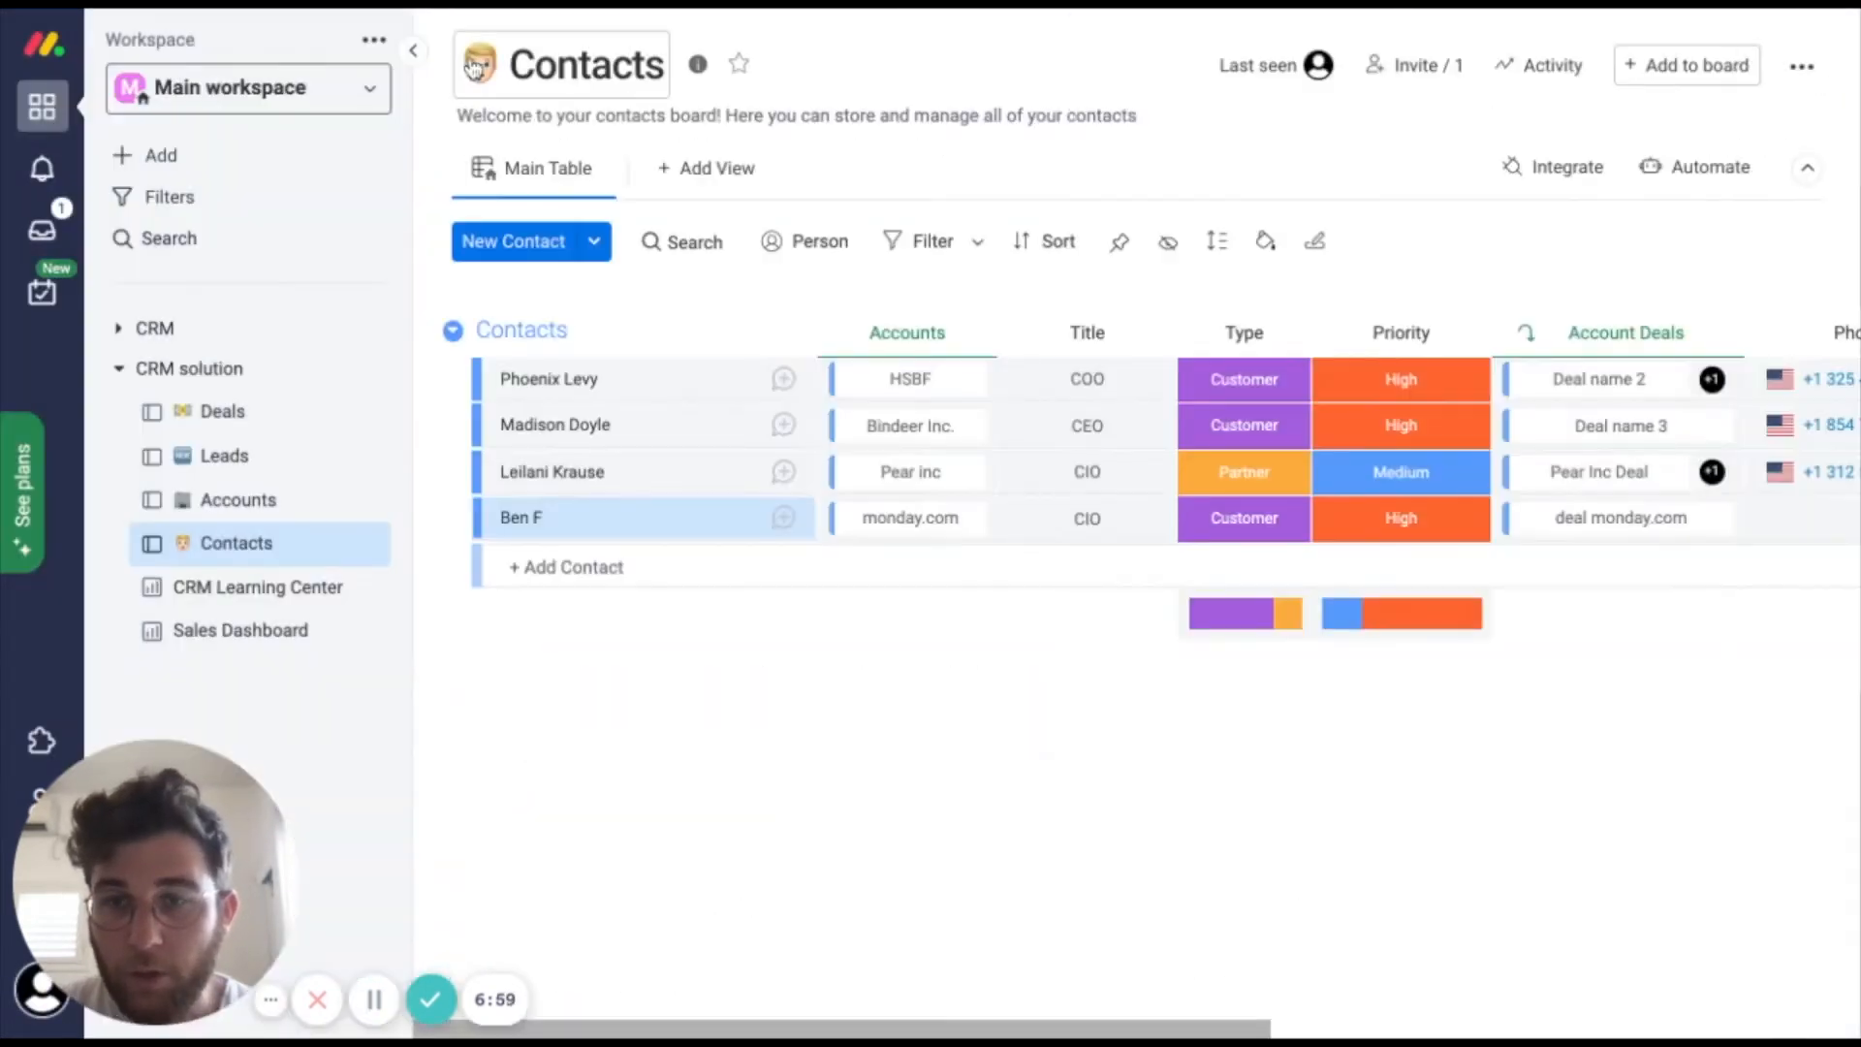
# Add a new group to the Contacts board and name it "Contacts replies".
pyautogui.click(593, 243)
pyautogui.click(666, 303)
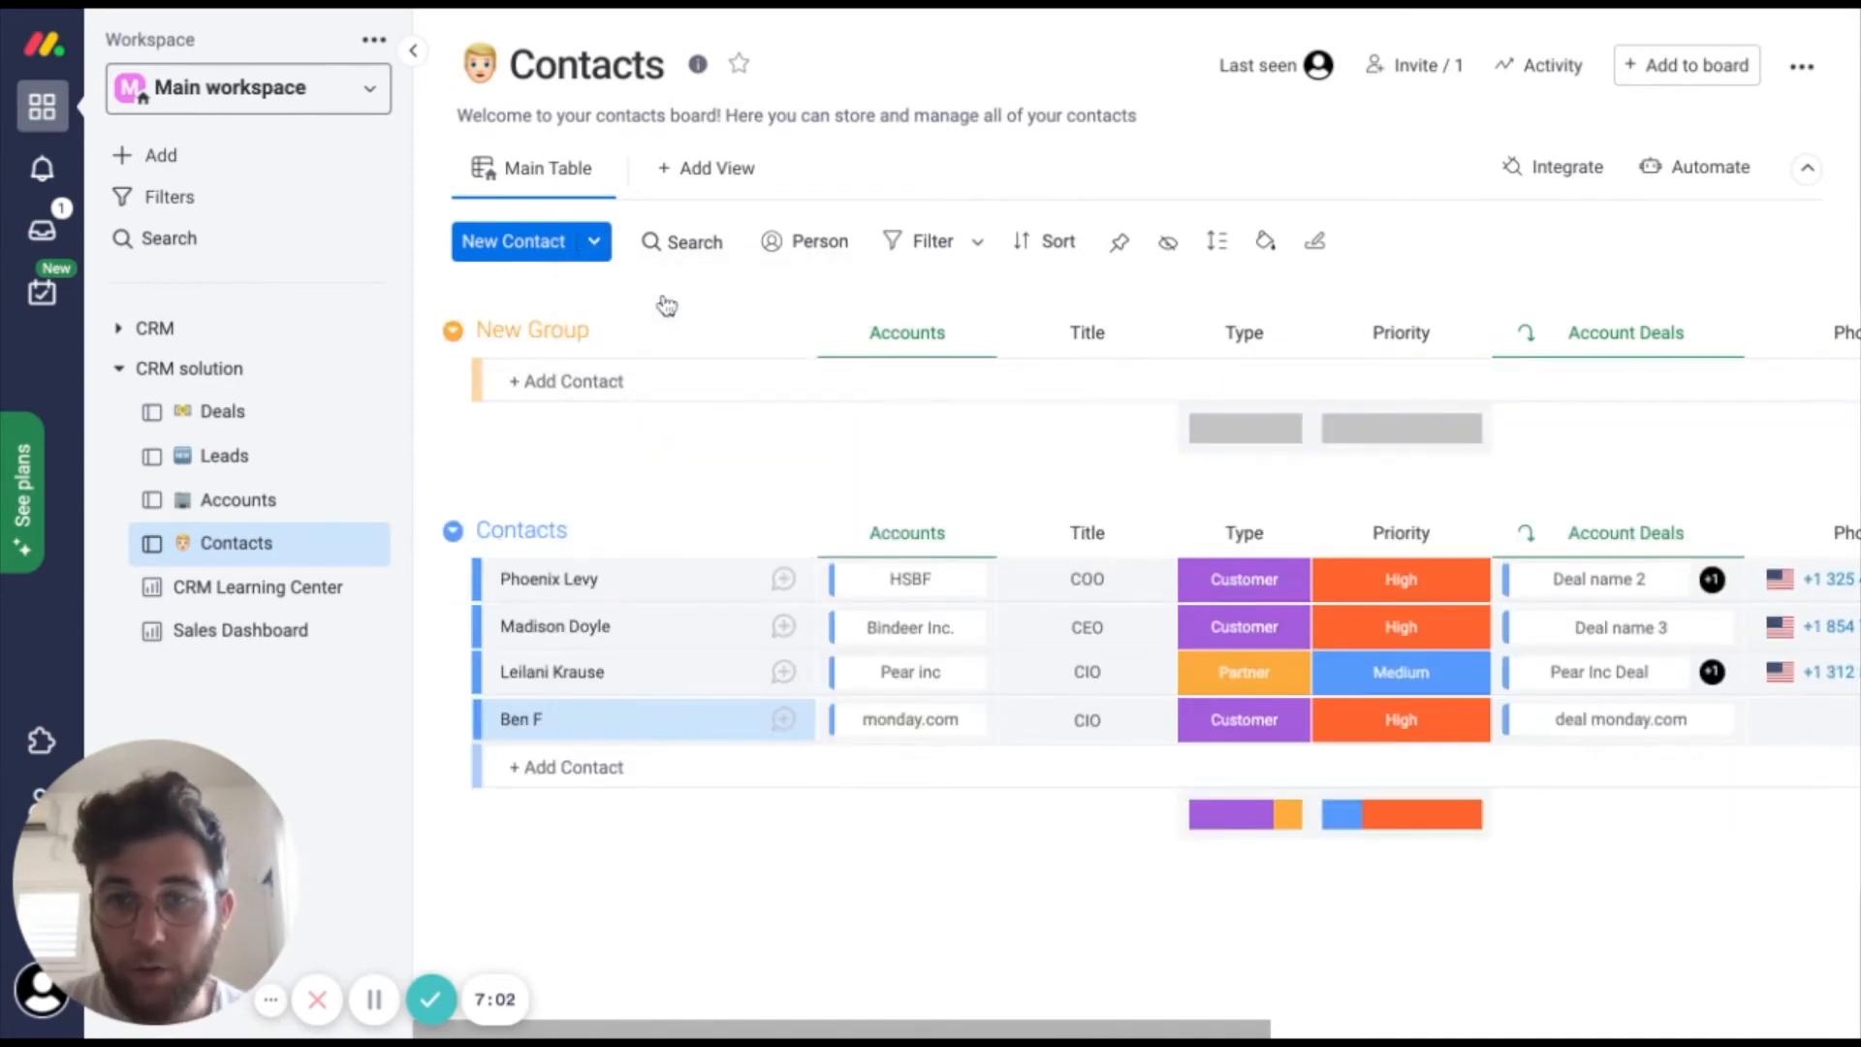
pyautogui.click(570, 329)
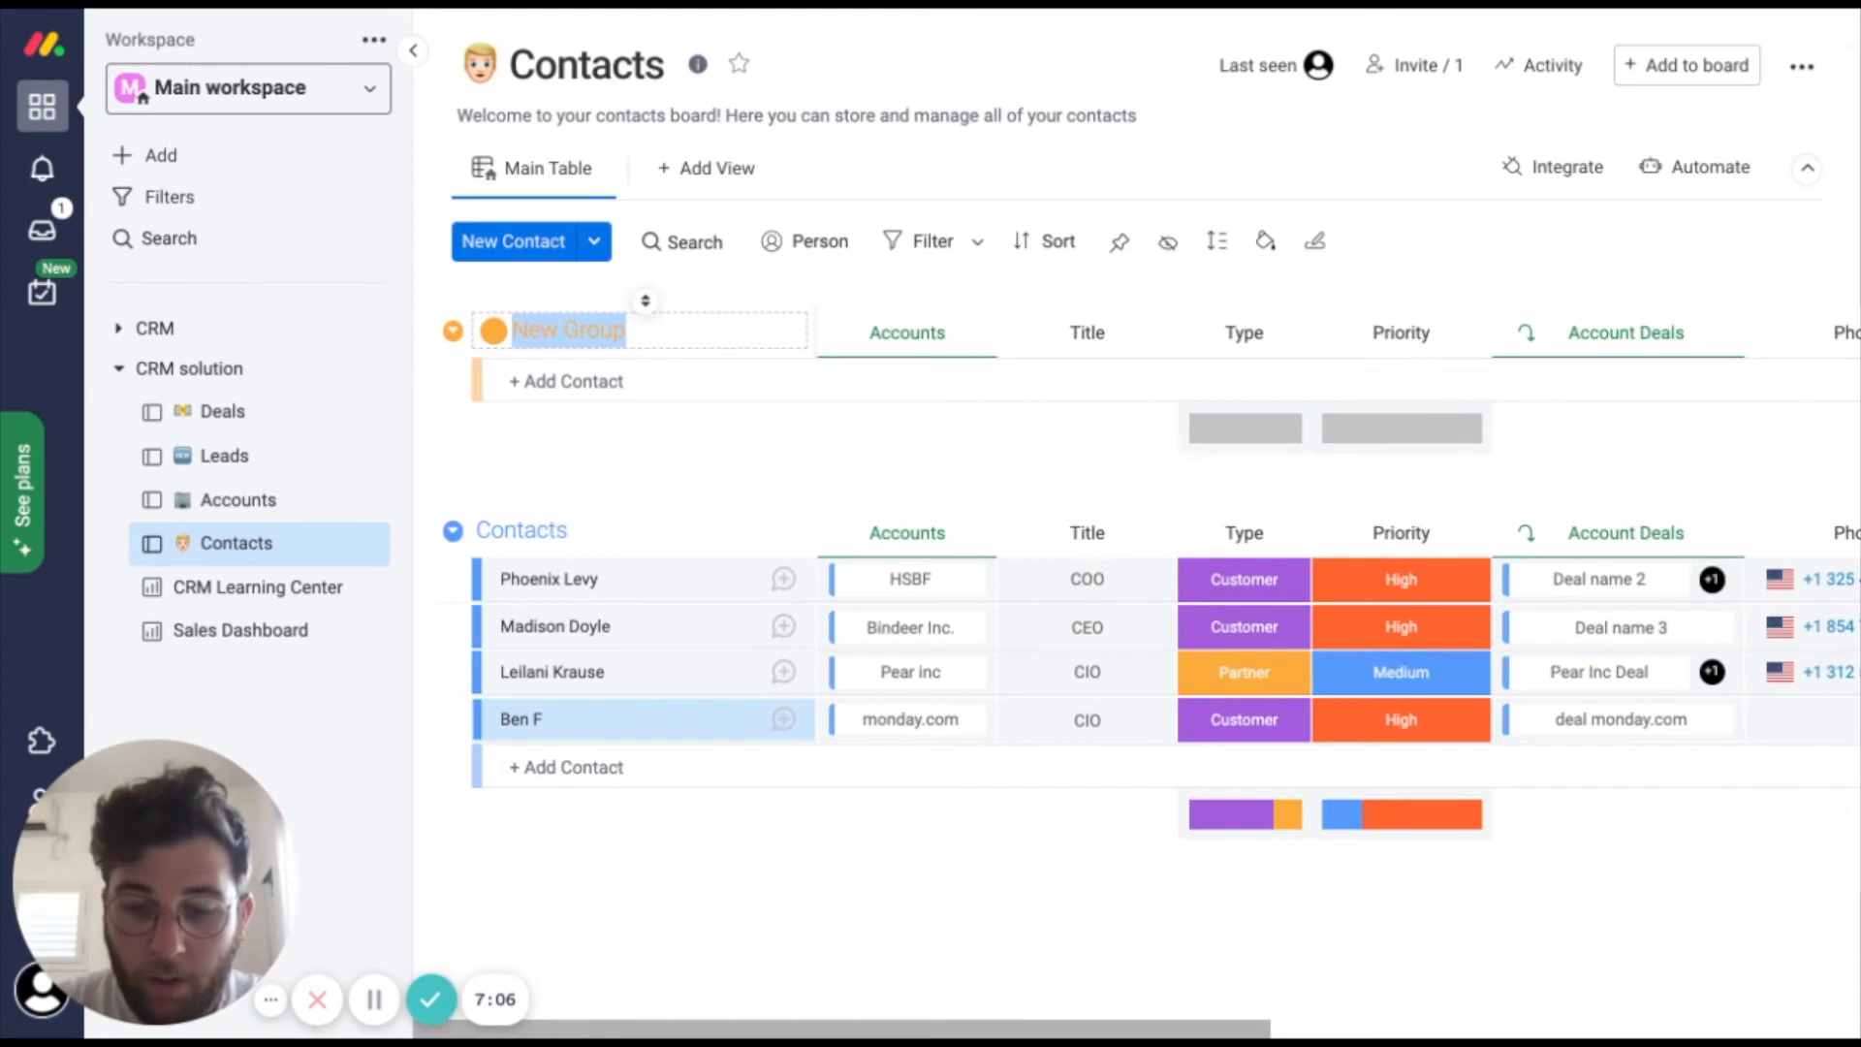
pyautogui.write('COnt')
pyautogui.press('BackSpace')
pyautogui.write('ontacts repo')
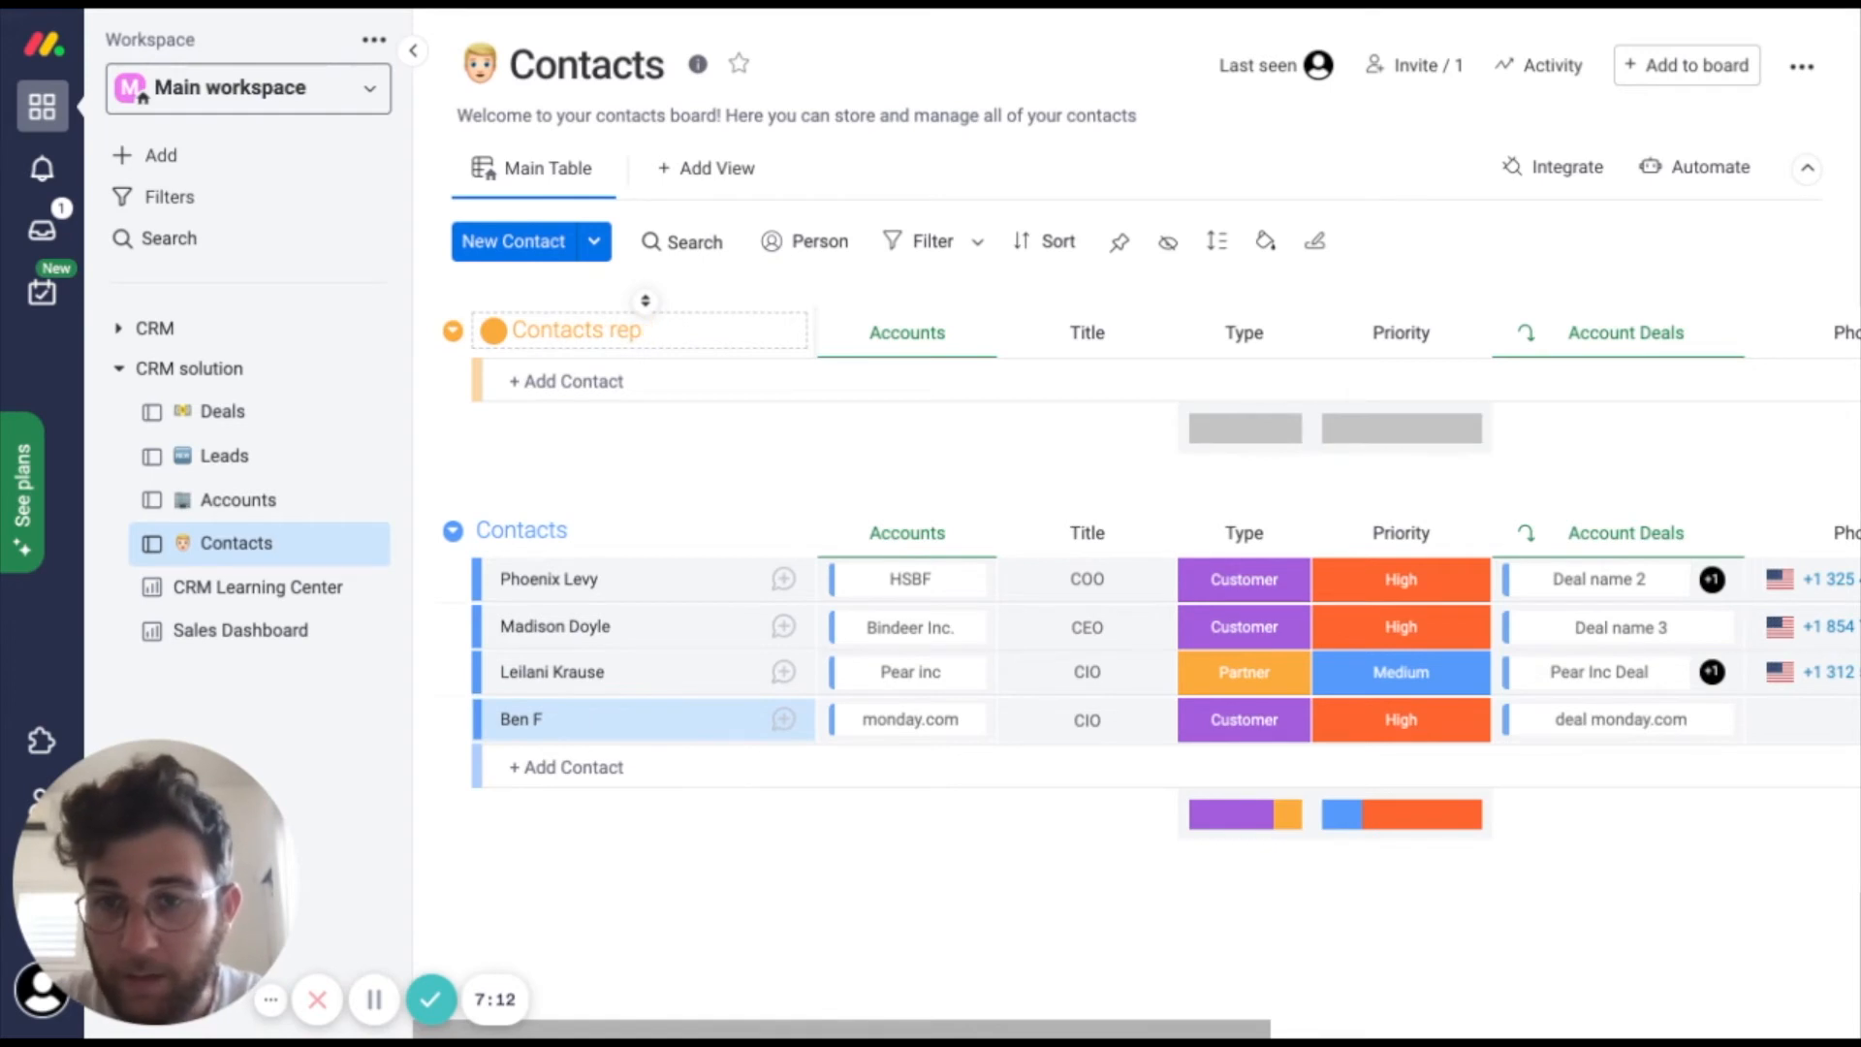
pyautogui.press('Return')
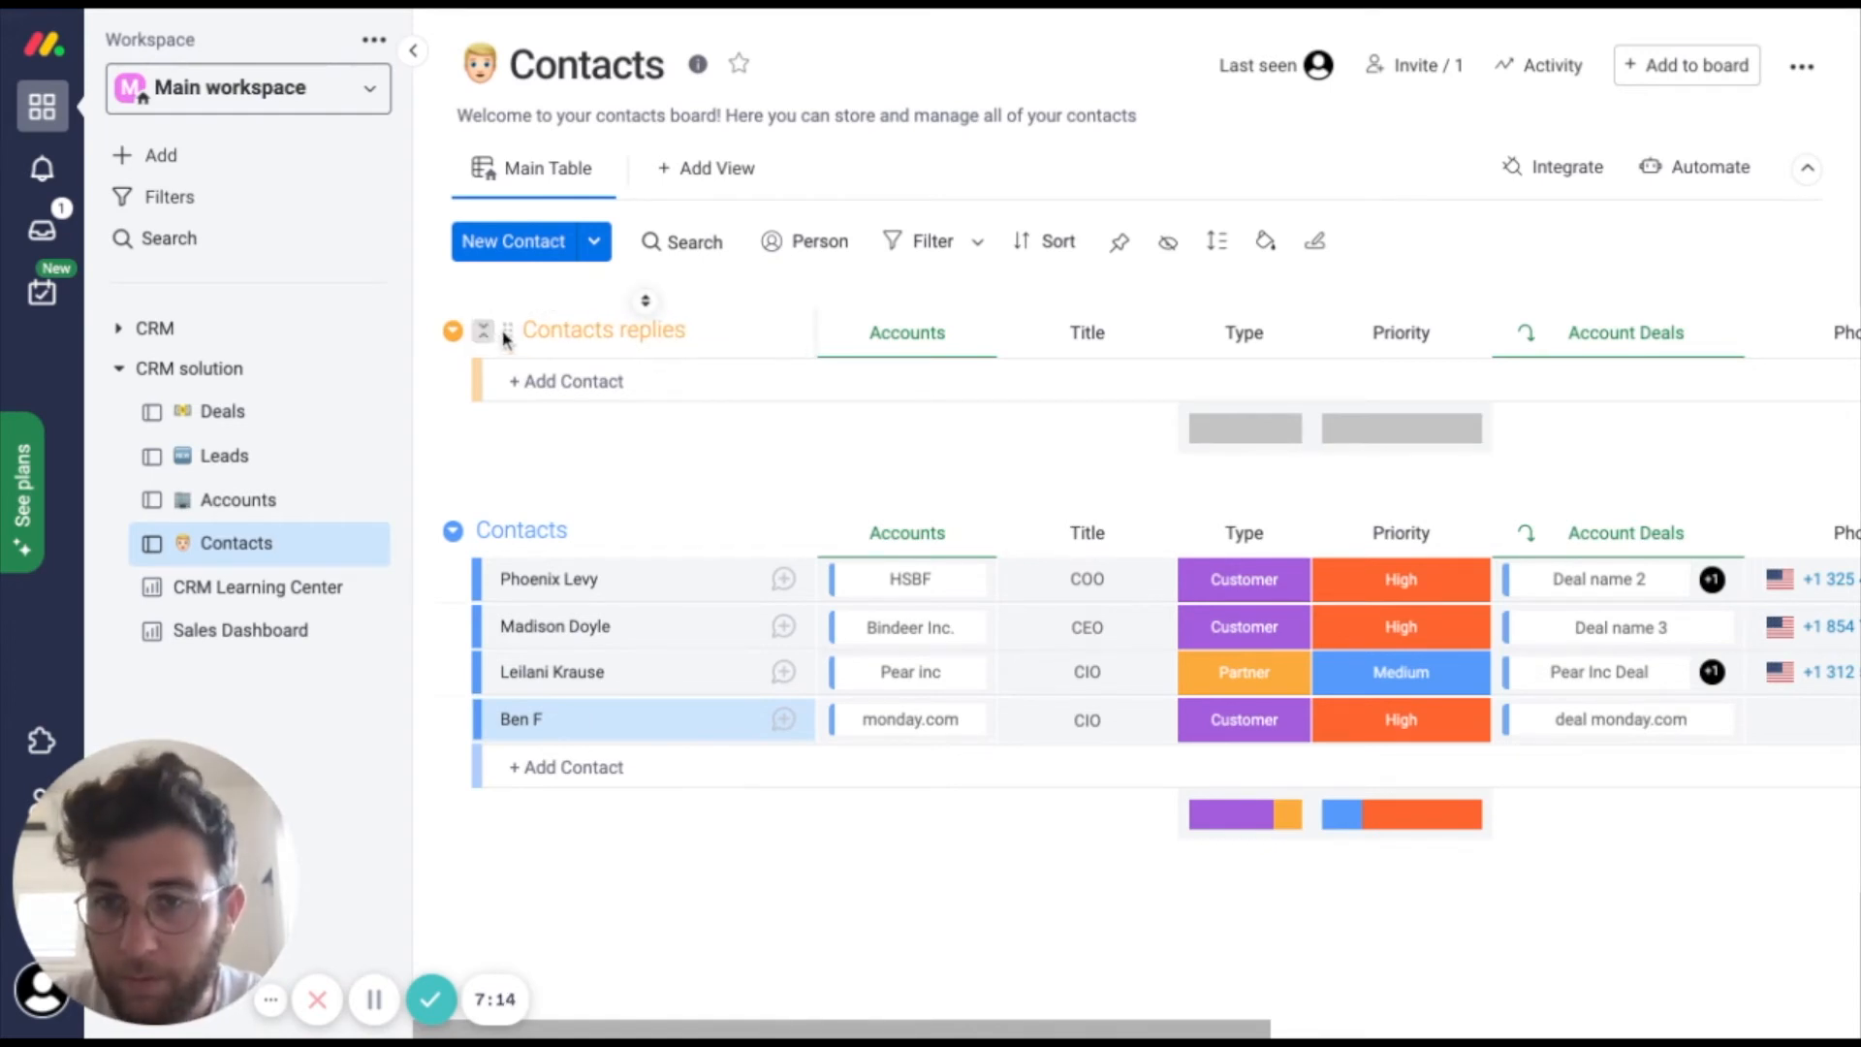
pyautogui.moveTo(507, 332); pyautogui.dragTo(596, 549)
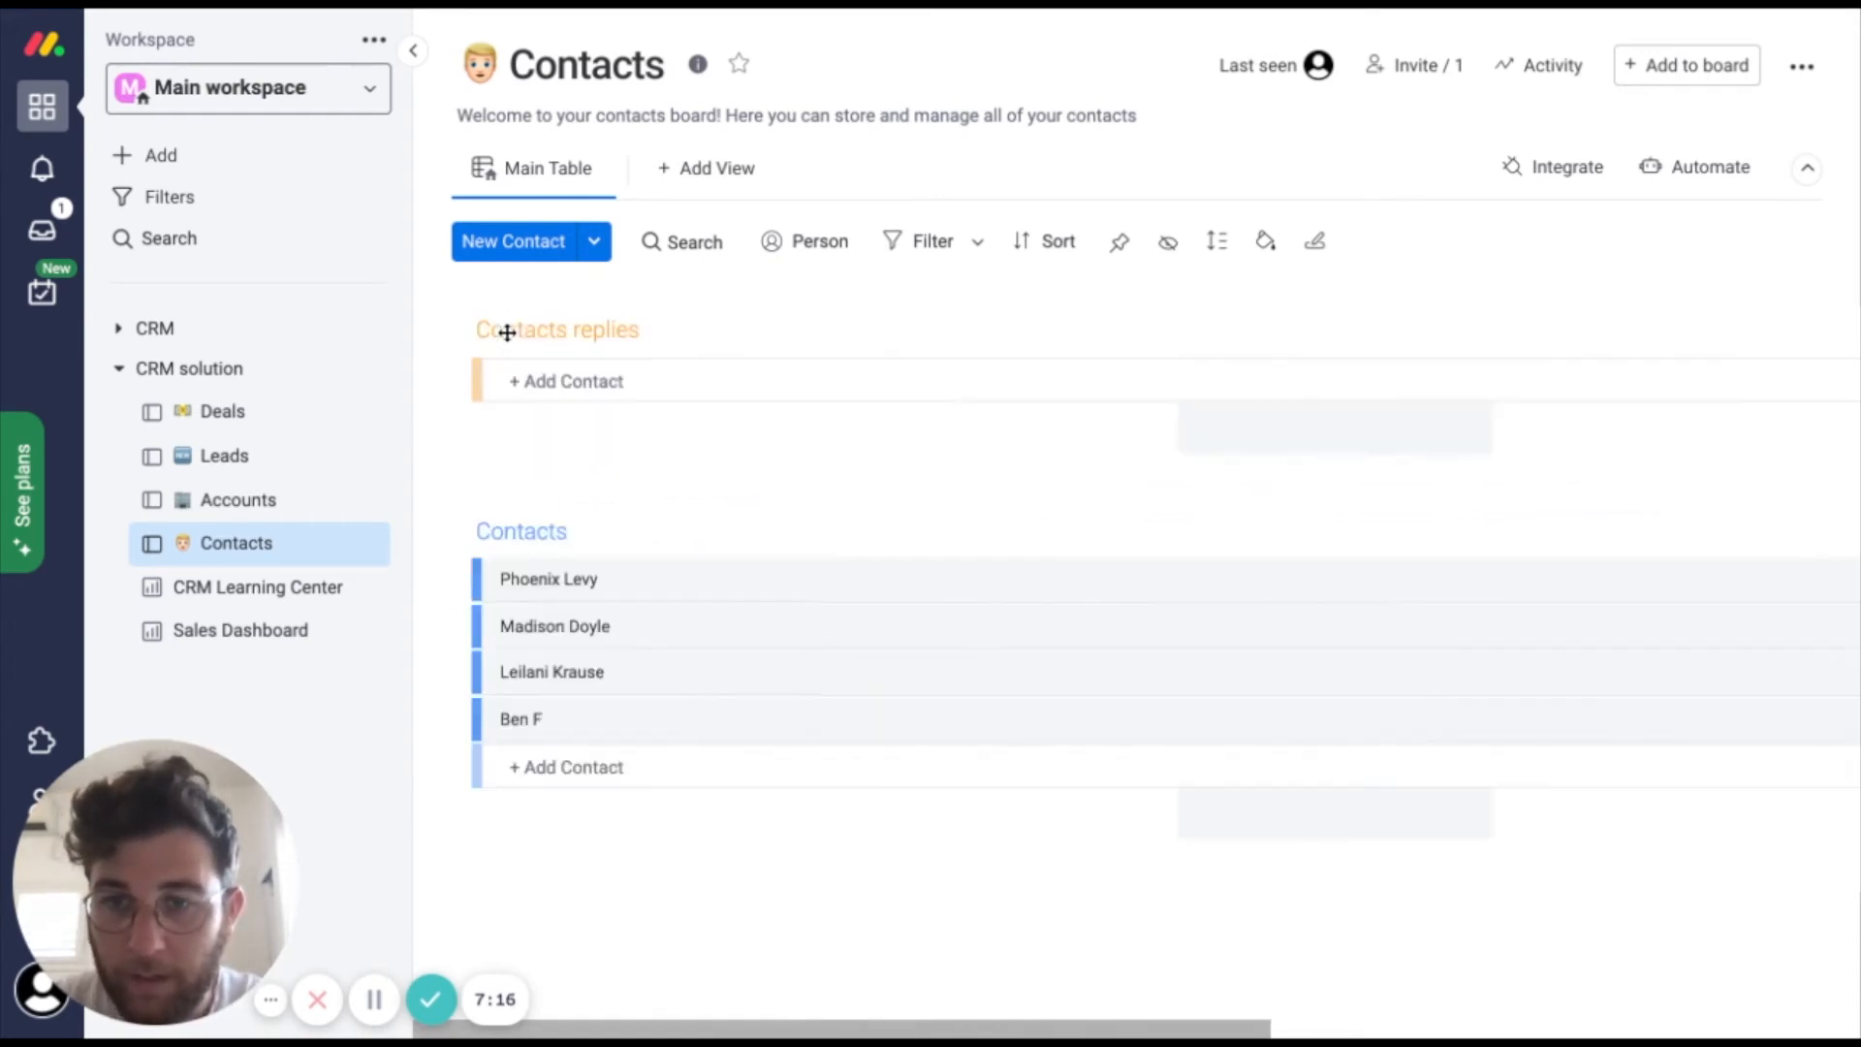
pyautogui.moveTo(497, 342); pyautogui.dragTo(408, 426)
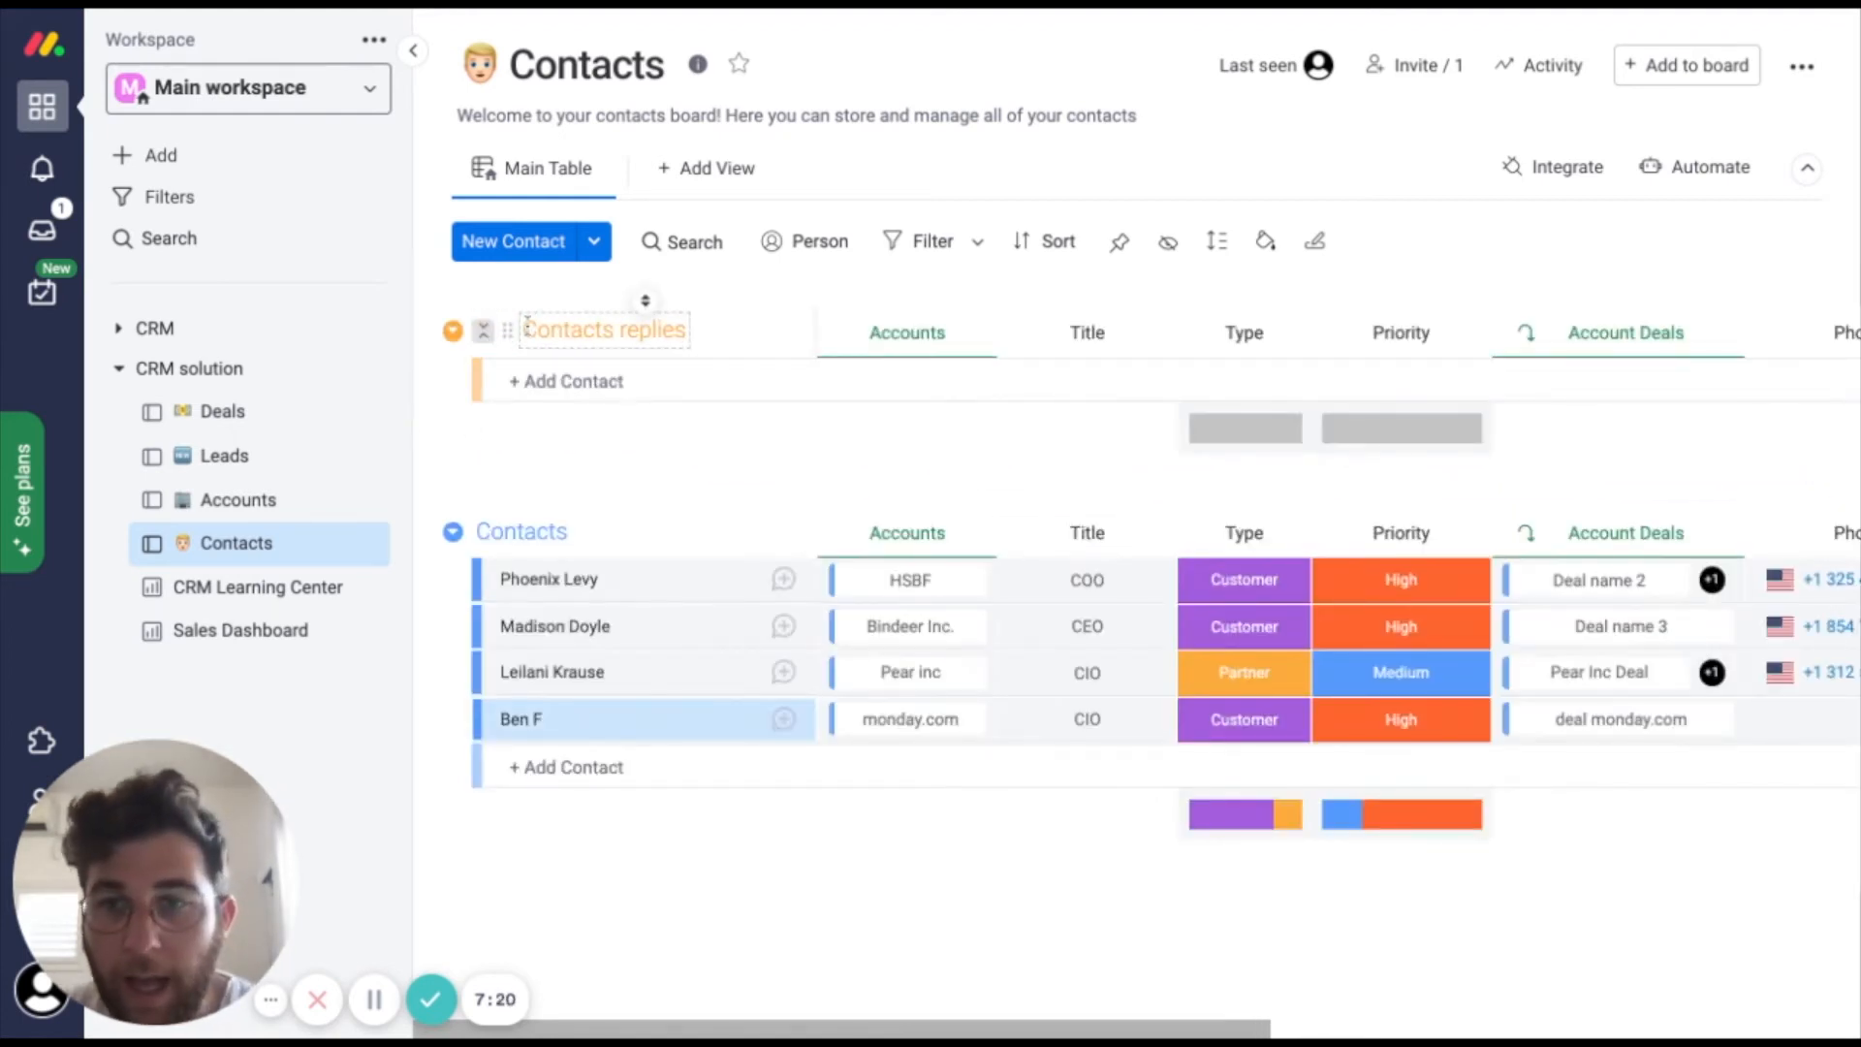
# From the monday.com contact, add the integration "When new email arrives from Email move item to Contacts replies" to the board.
pyautogui.click(784, 719)
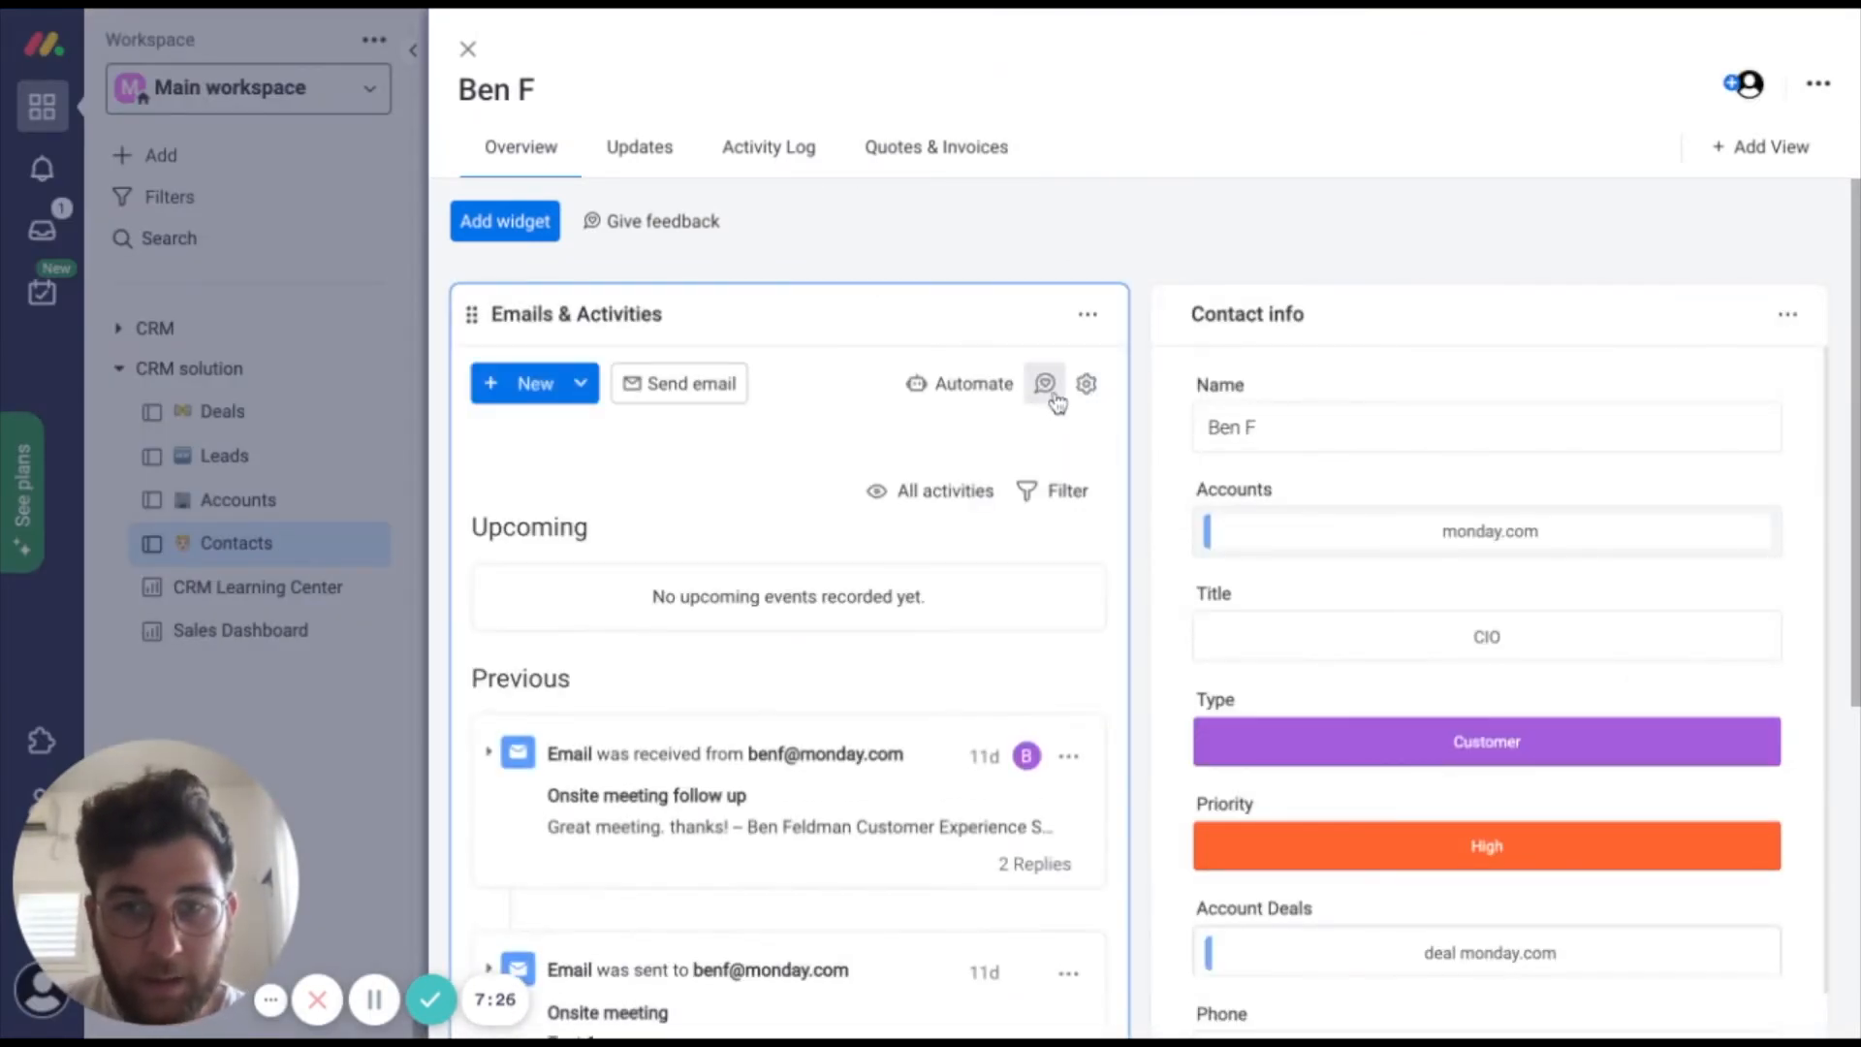
pyautogui.click(955, 392)
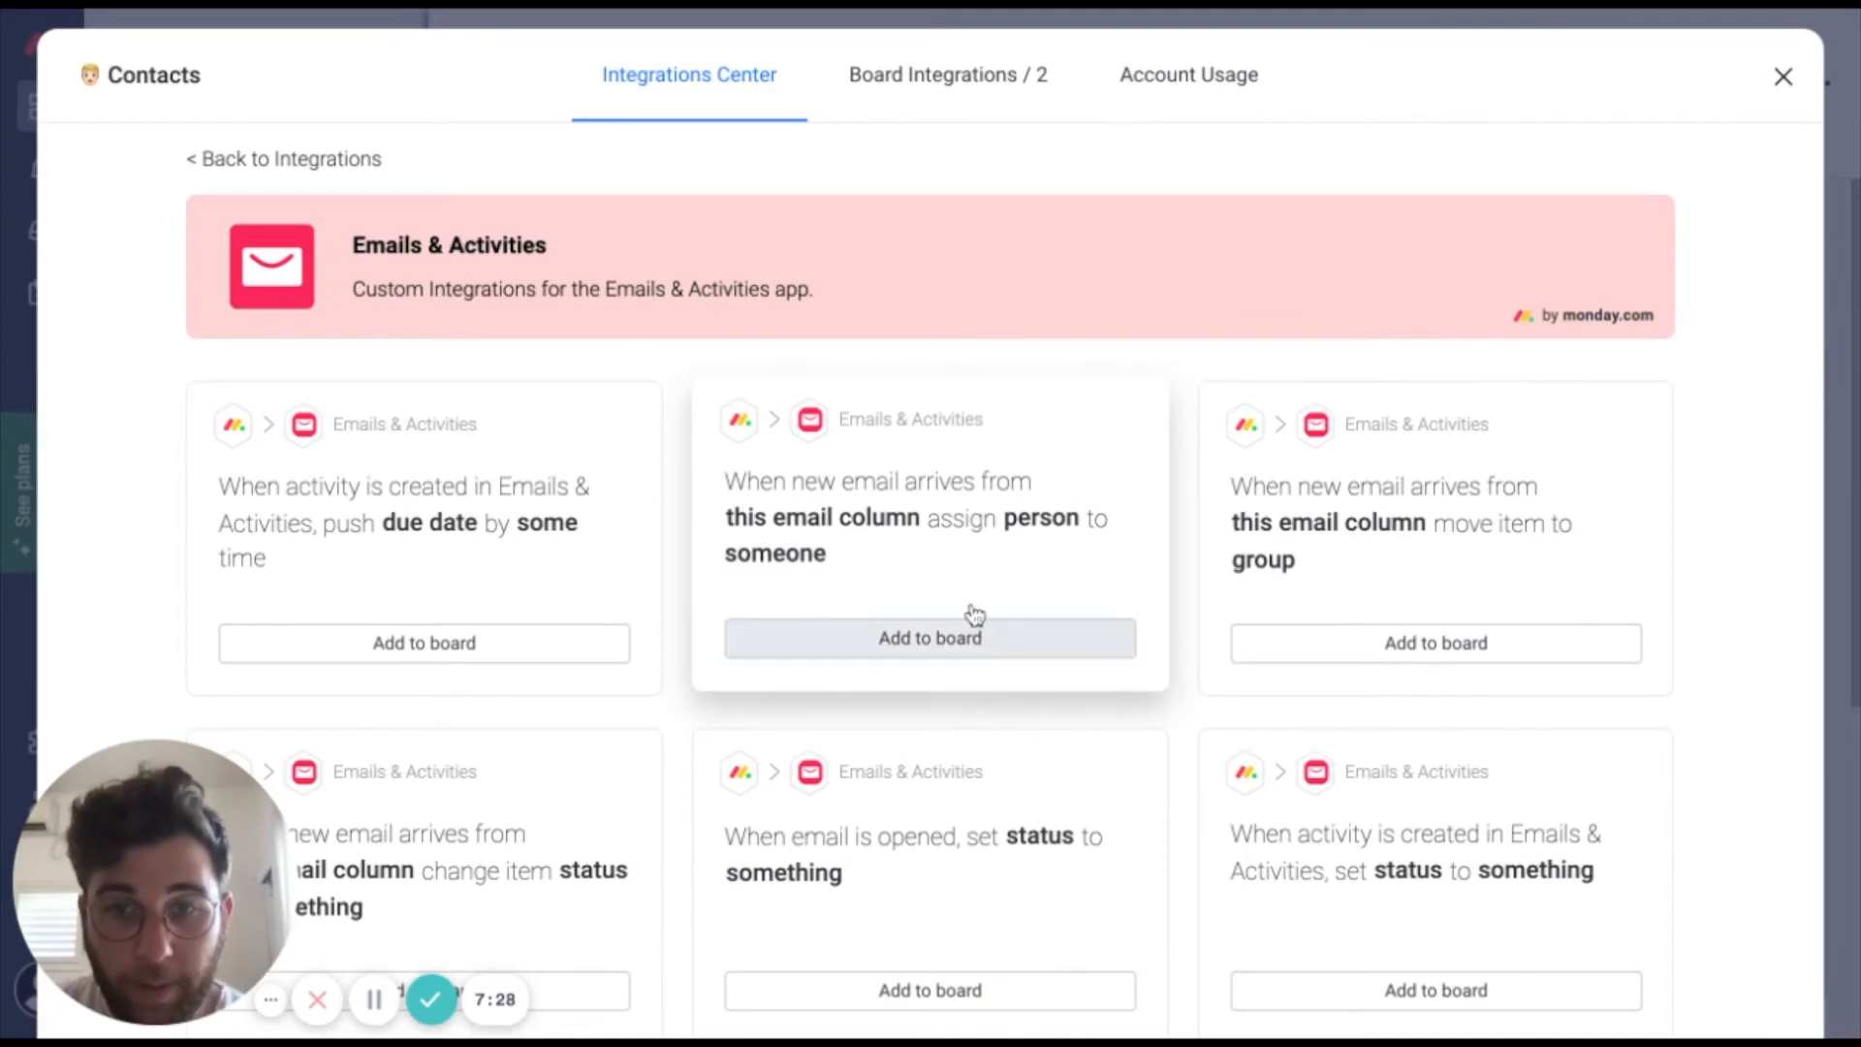
pyautogui.click(1314, 583)
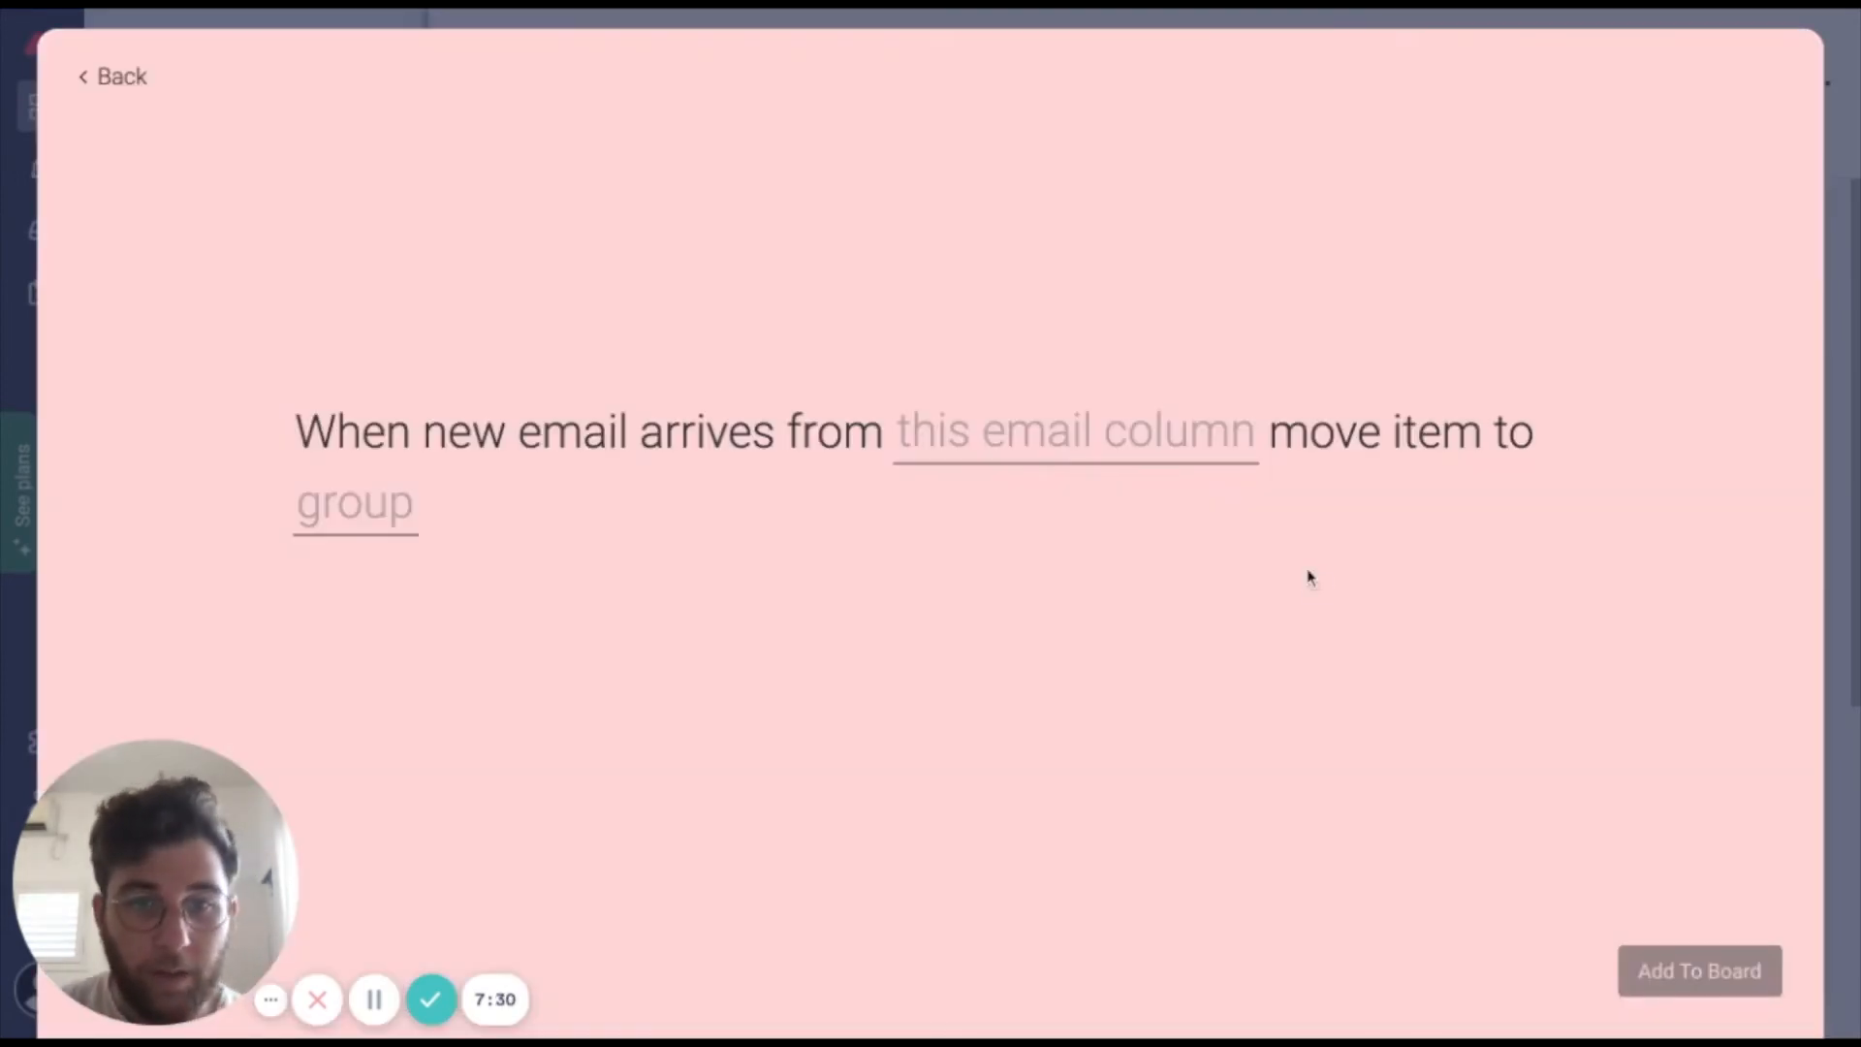
pyautogui.click(994, 459)
pyautogui.click(979, 548)
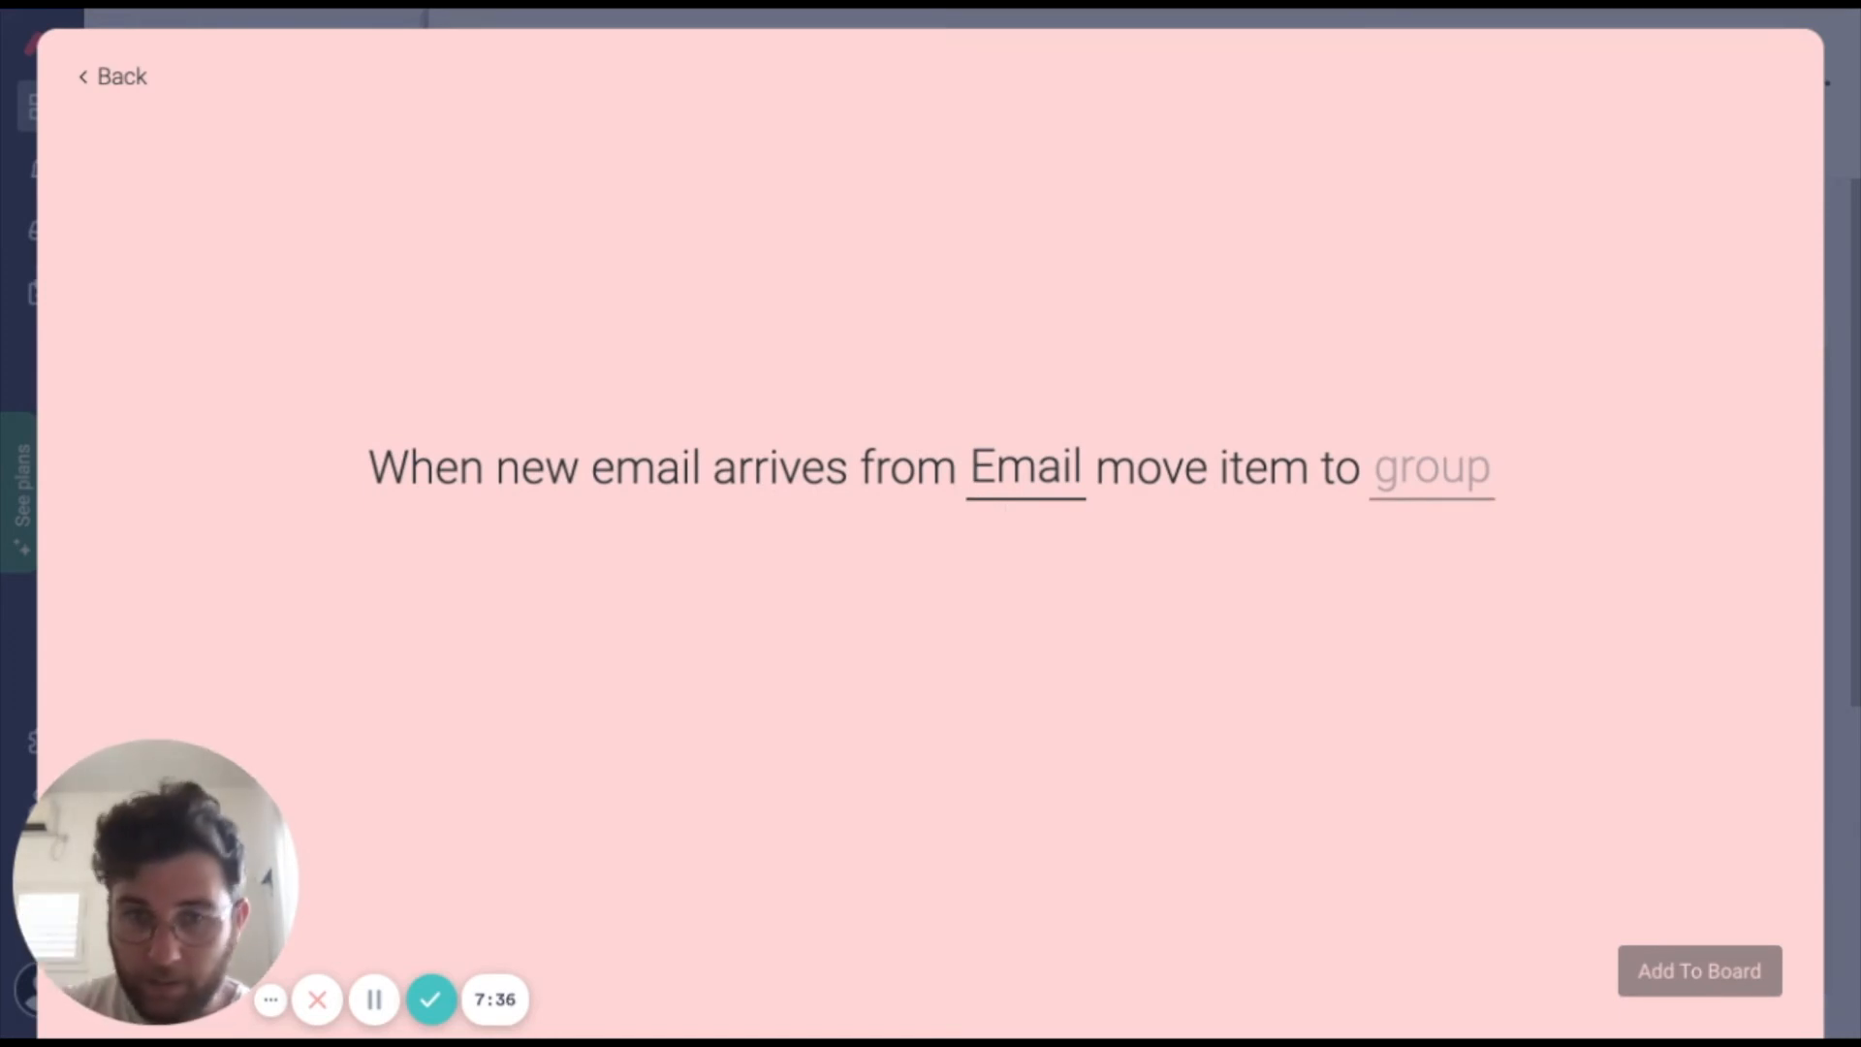
pyautogui.click(1427, 477)
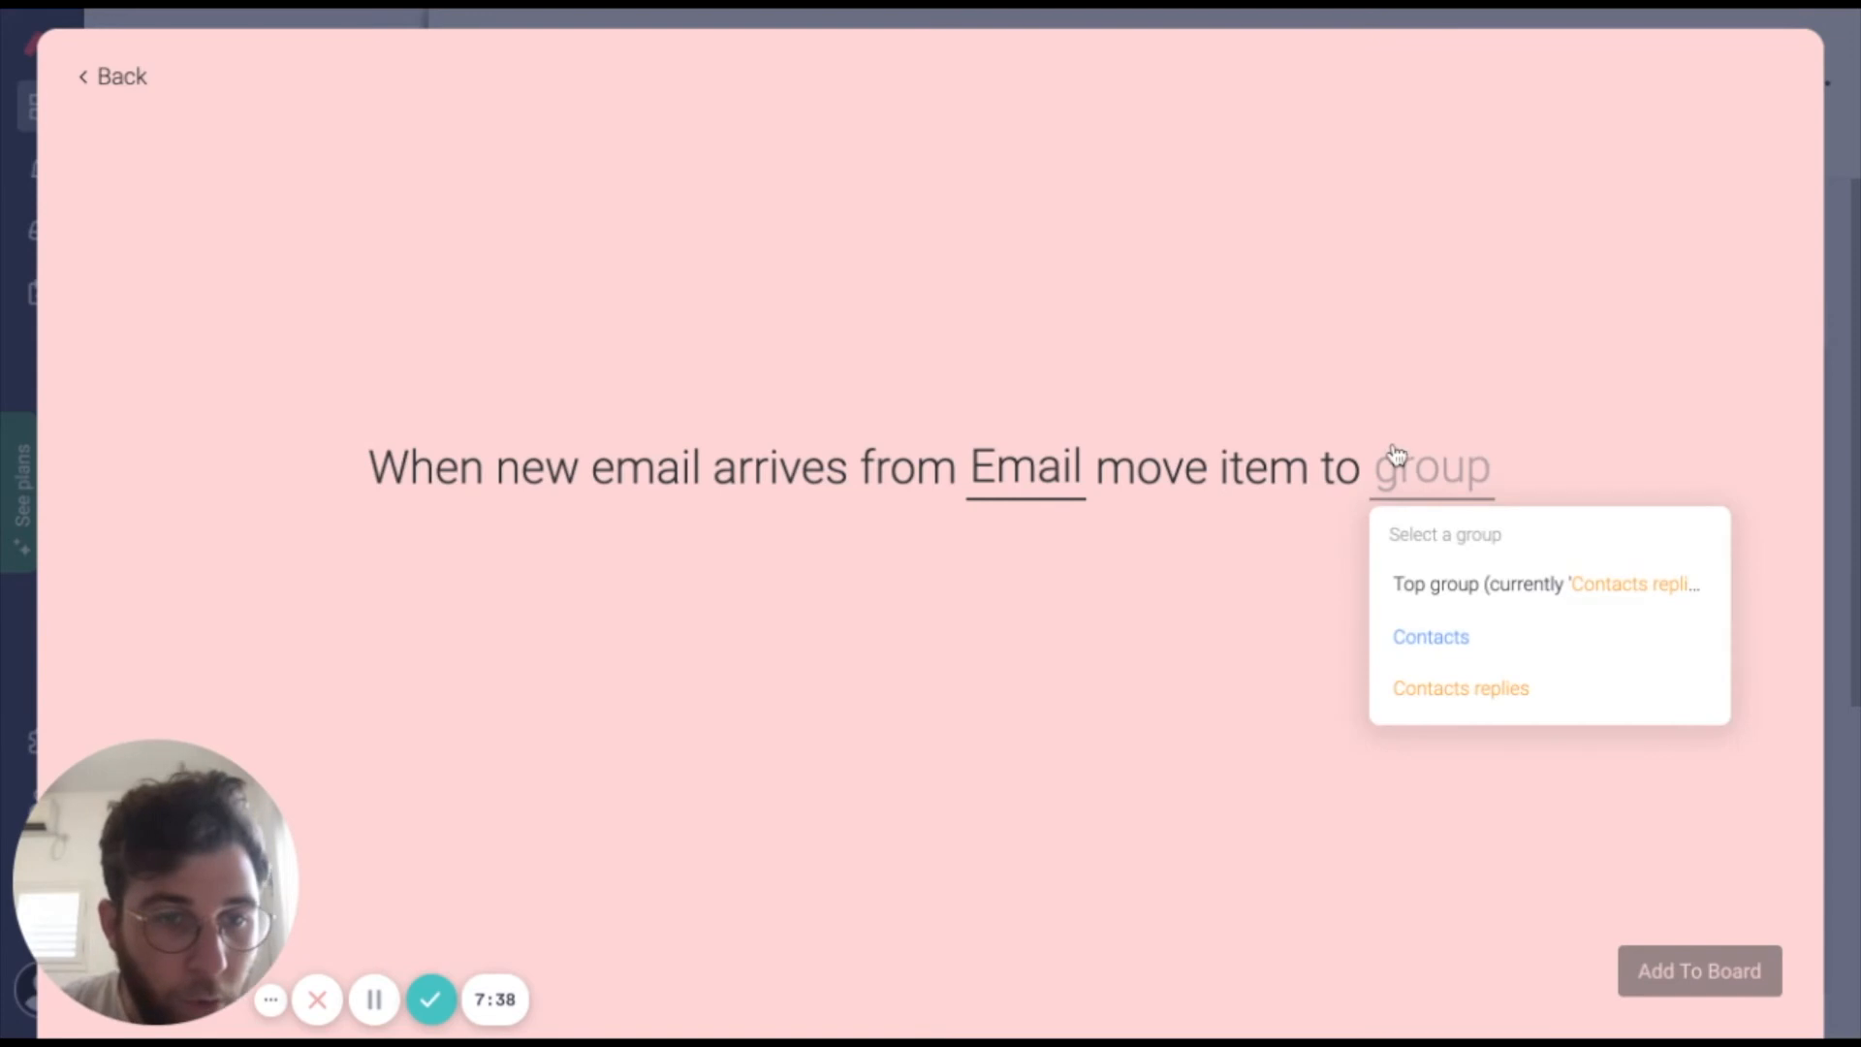
pyautogui.click(1449, 720)
pyautogui.click(1656, 982)
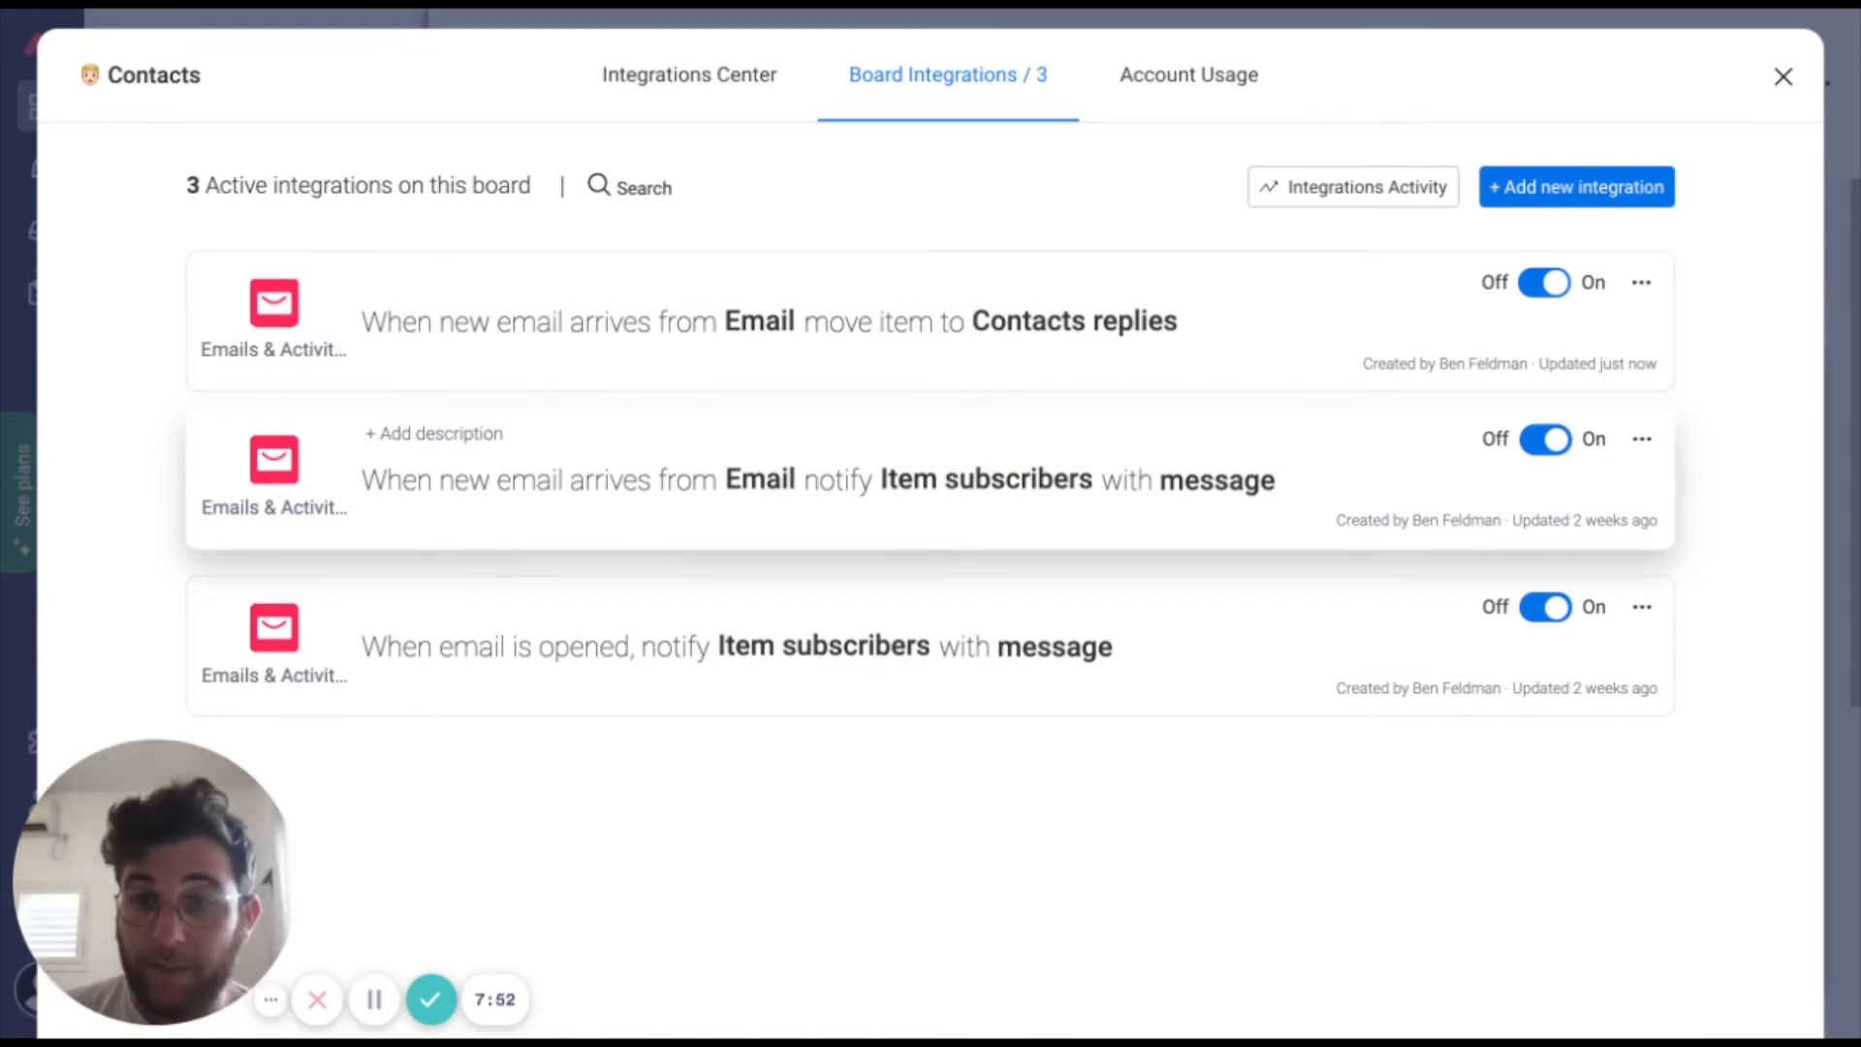
# Change the new-email notification integration to notify a newly added People column instead of item subscribers, update it, and return to the board.
pyautogui.click(814, 480)
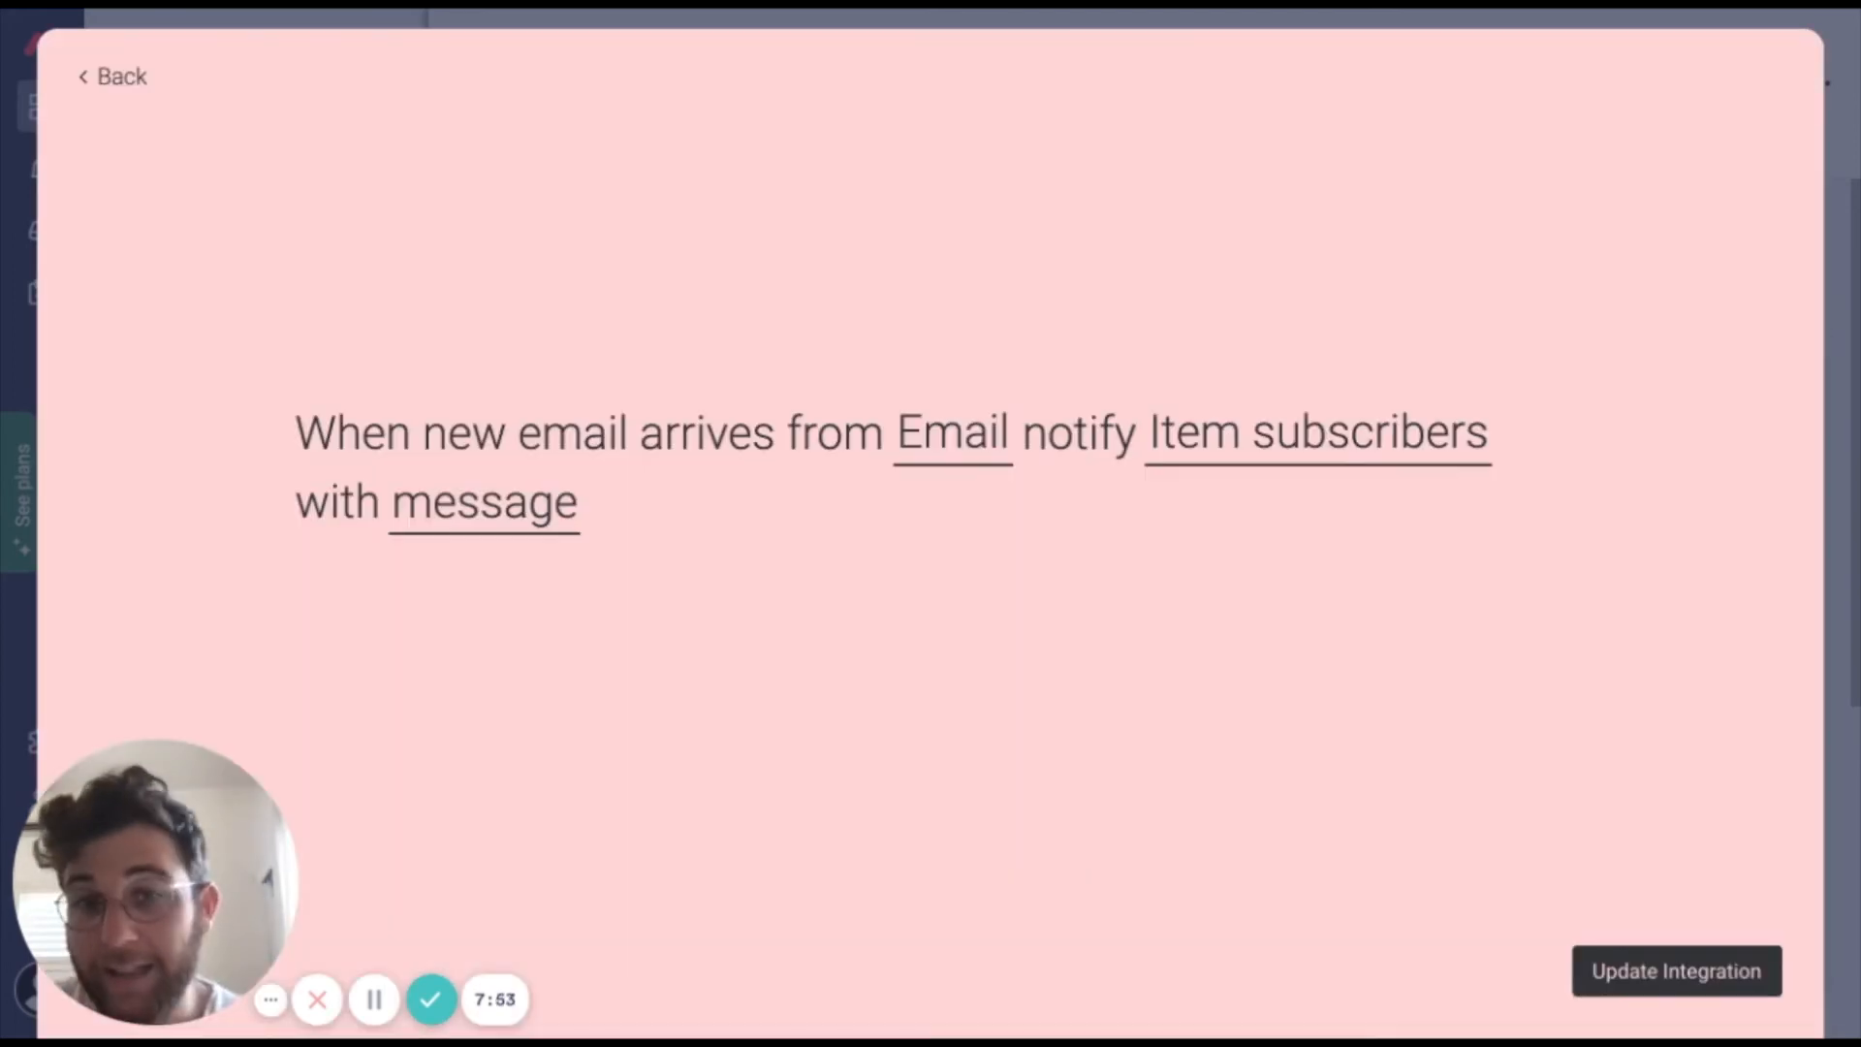
pyautogui.click(1285, 448)
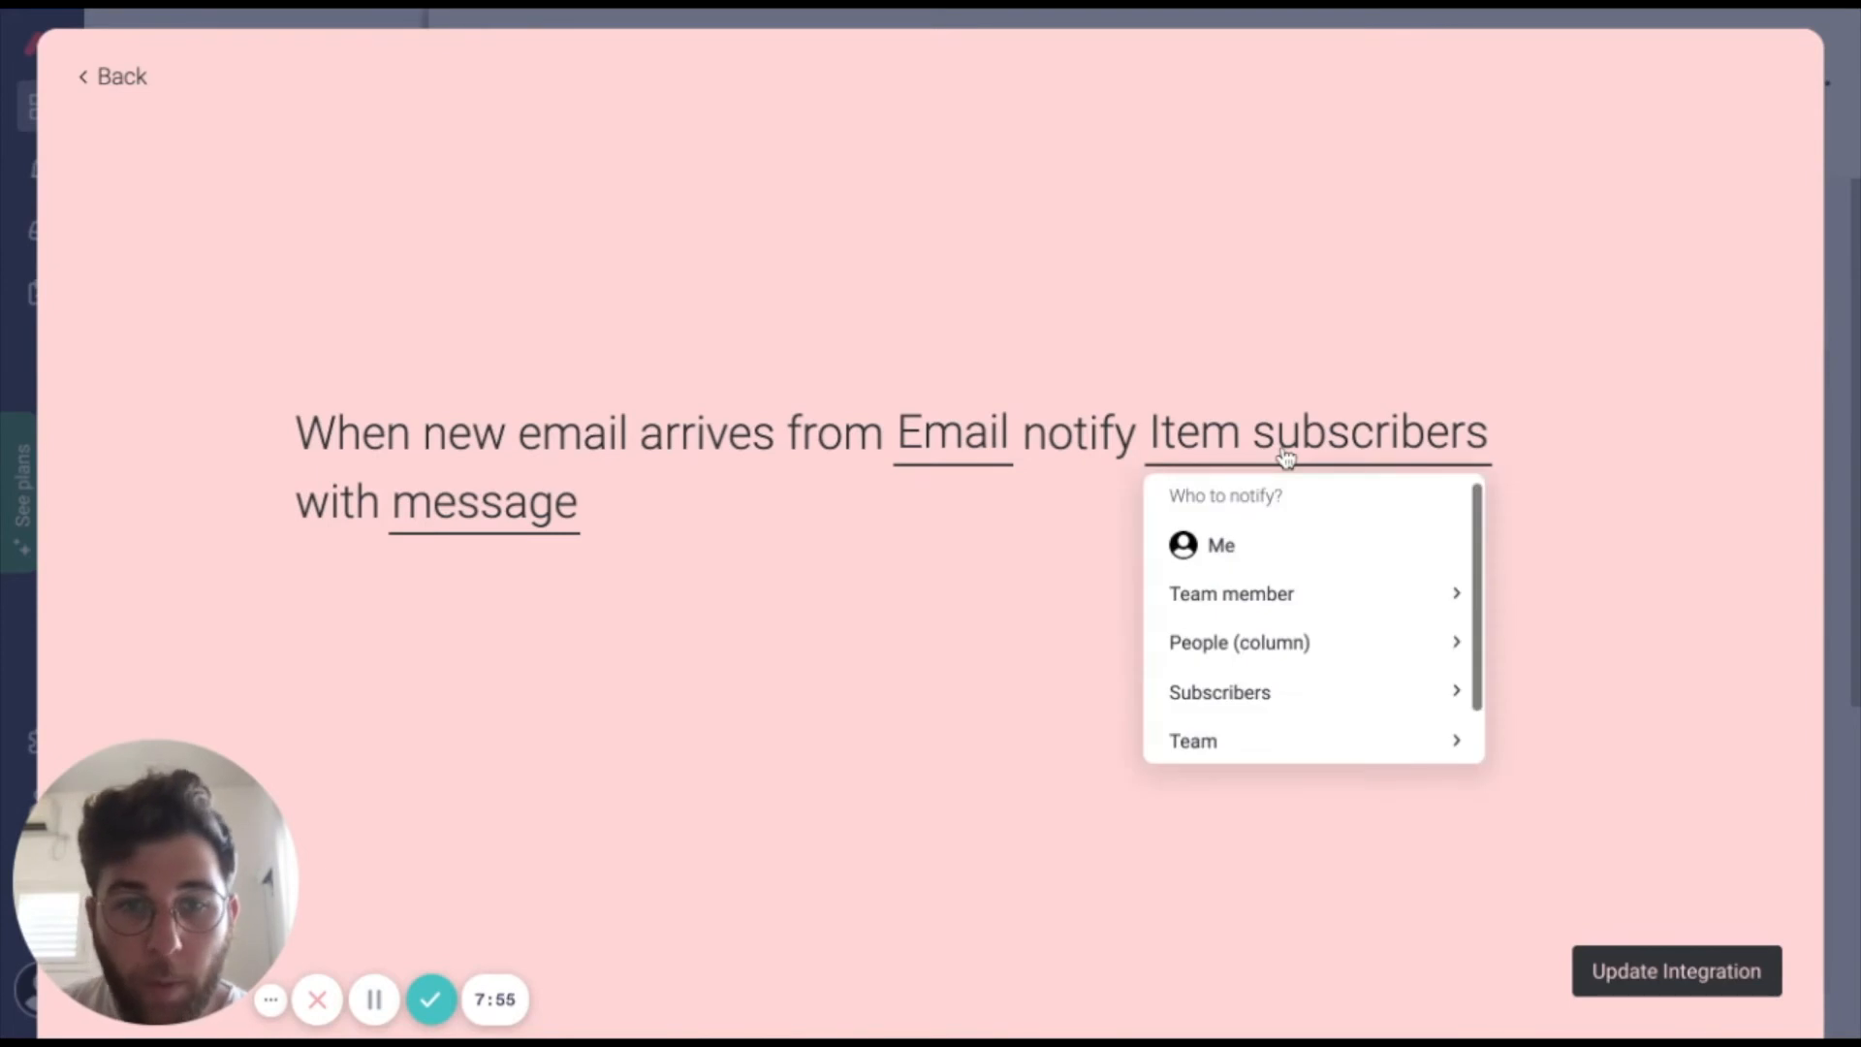
pyautogui.click(1248, 645)
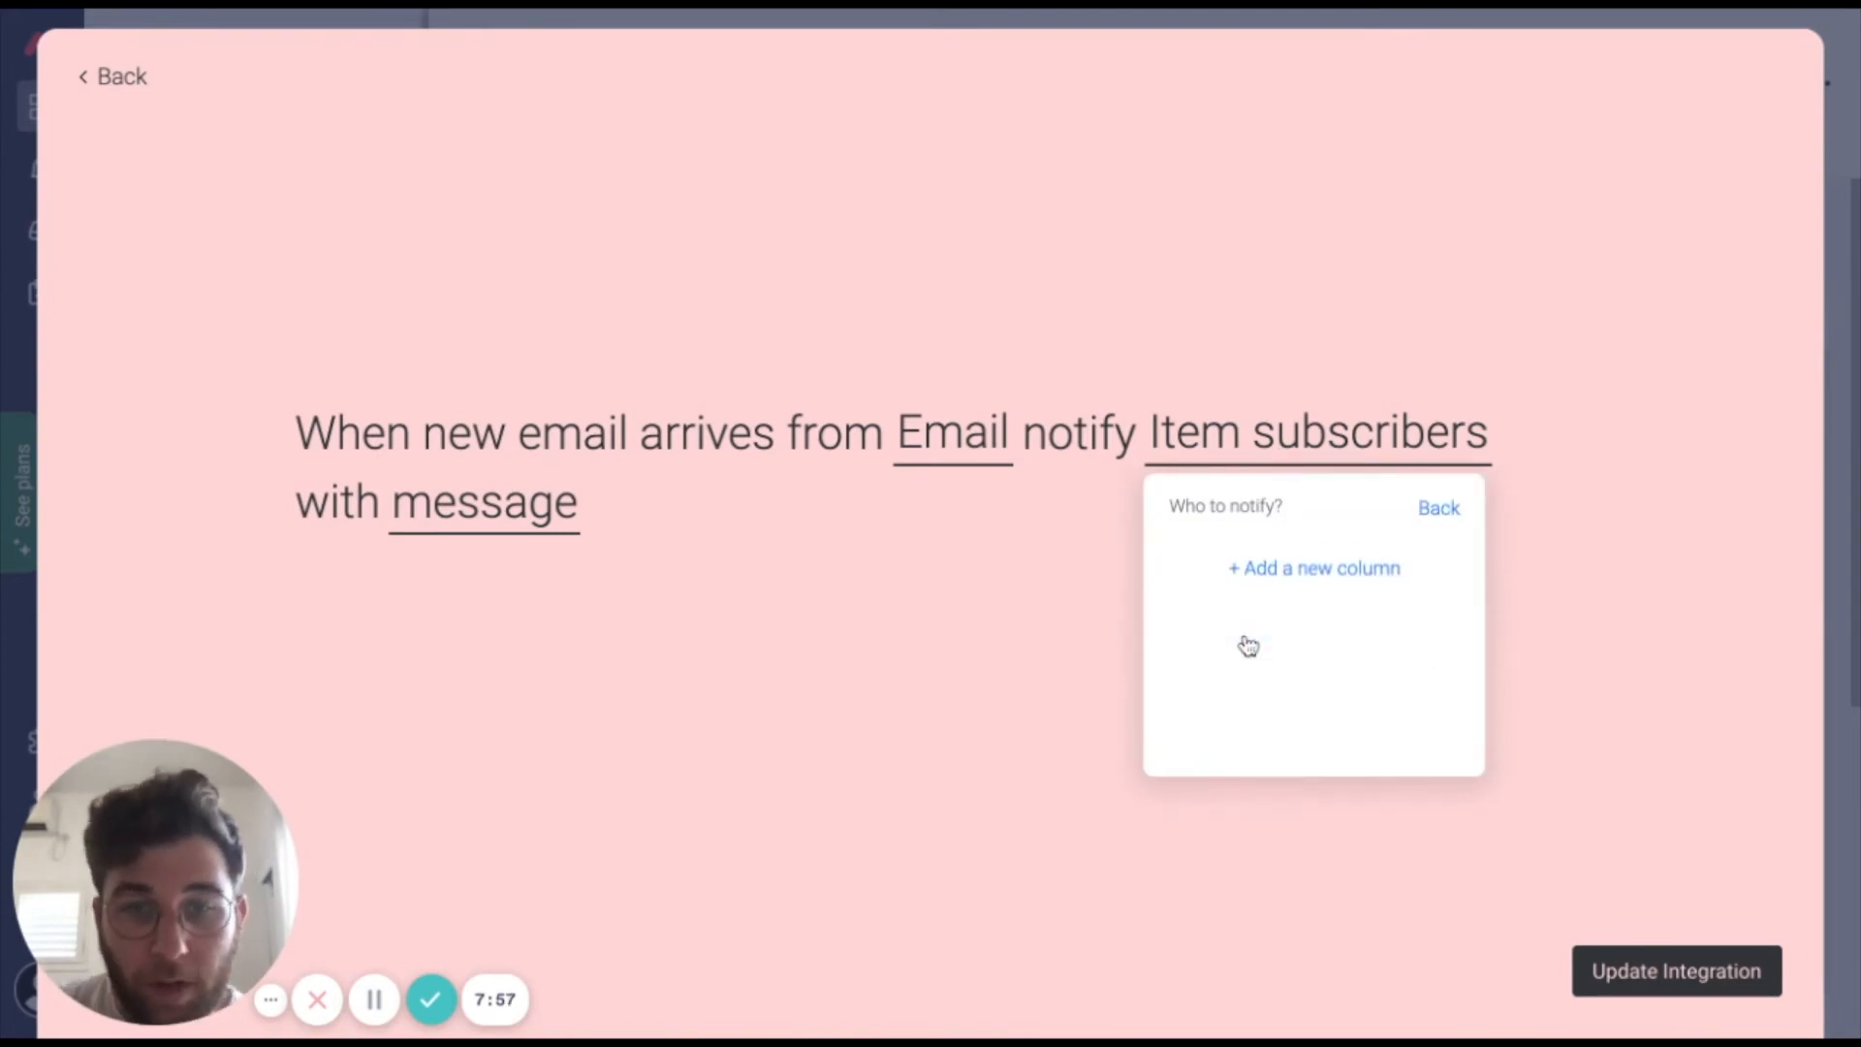
pyautogui.click(1258, 580)
pyautogui.click(462, 415)
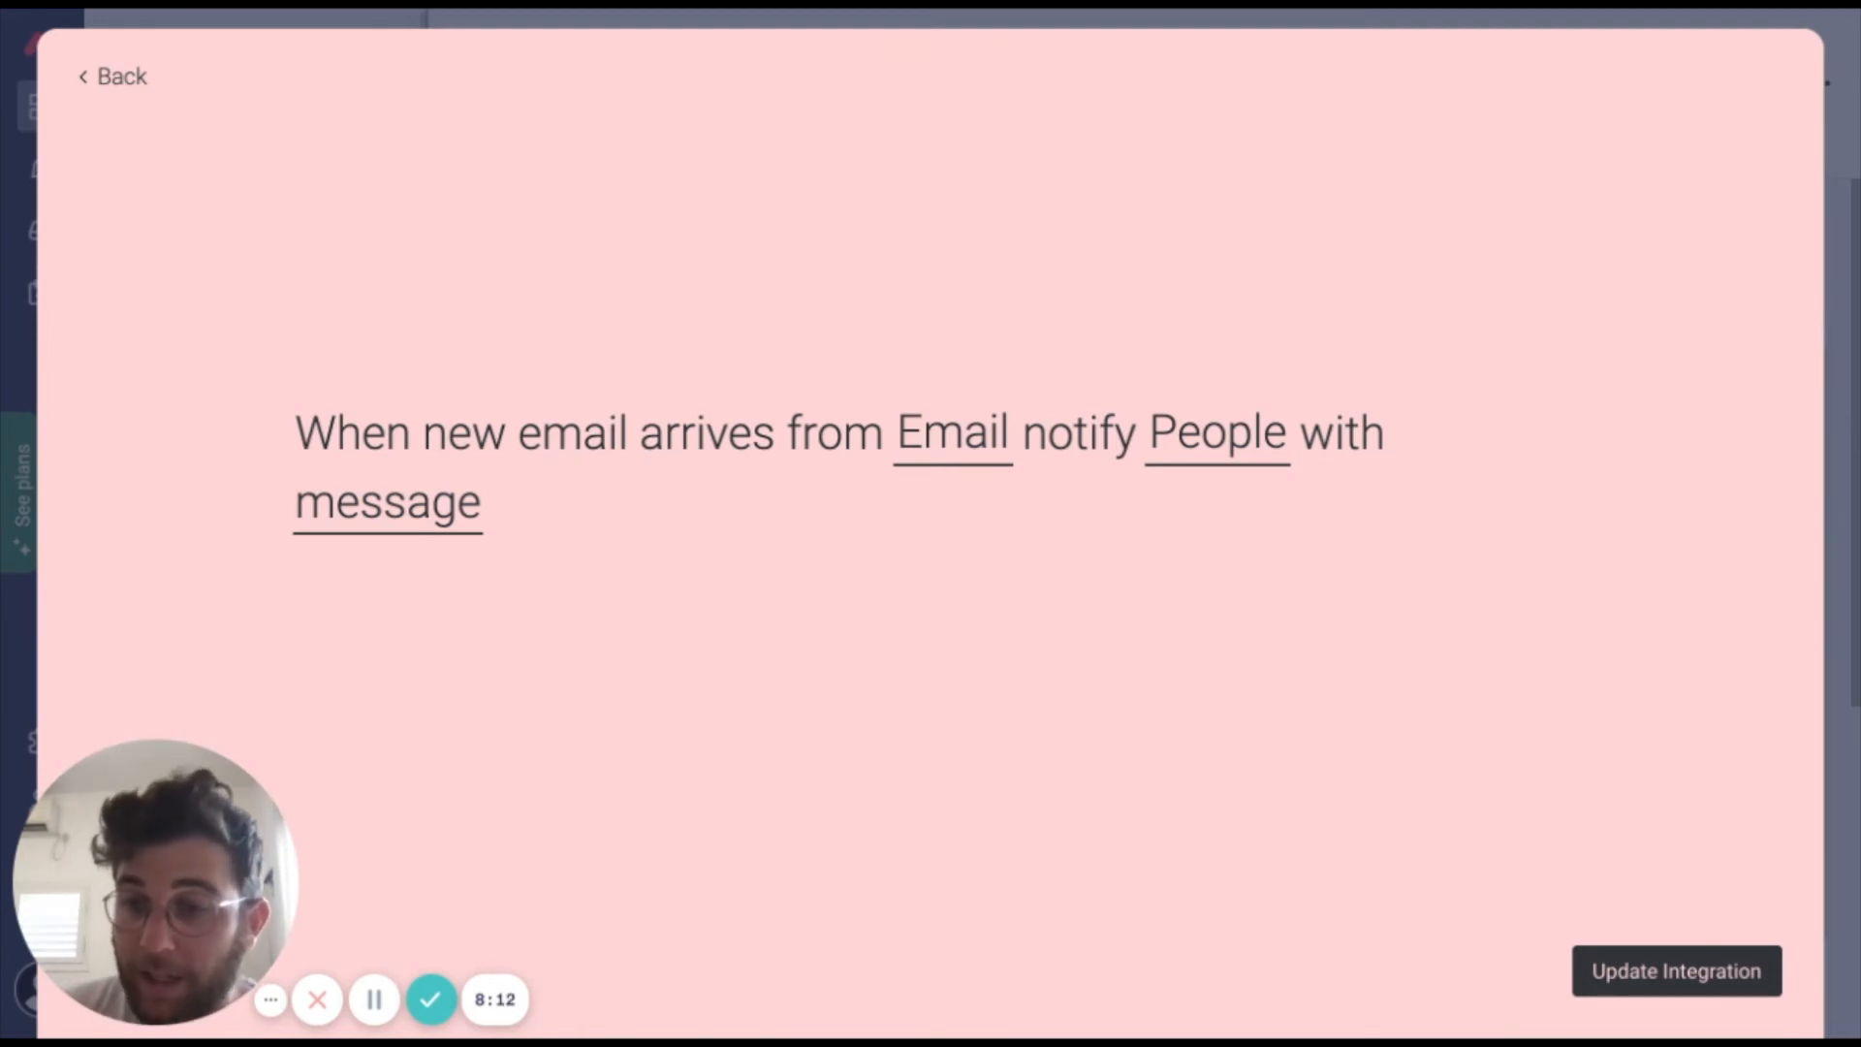
pyautogui.click(1678, 989)
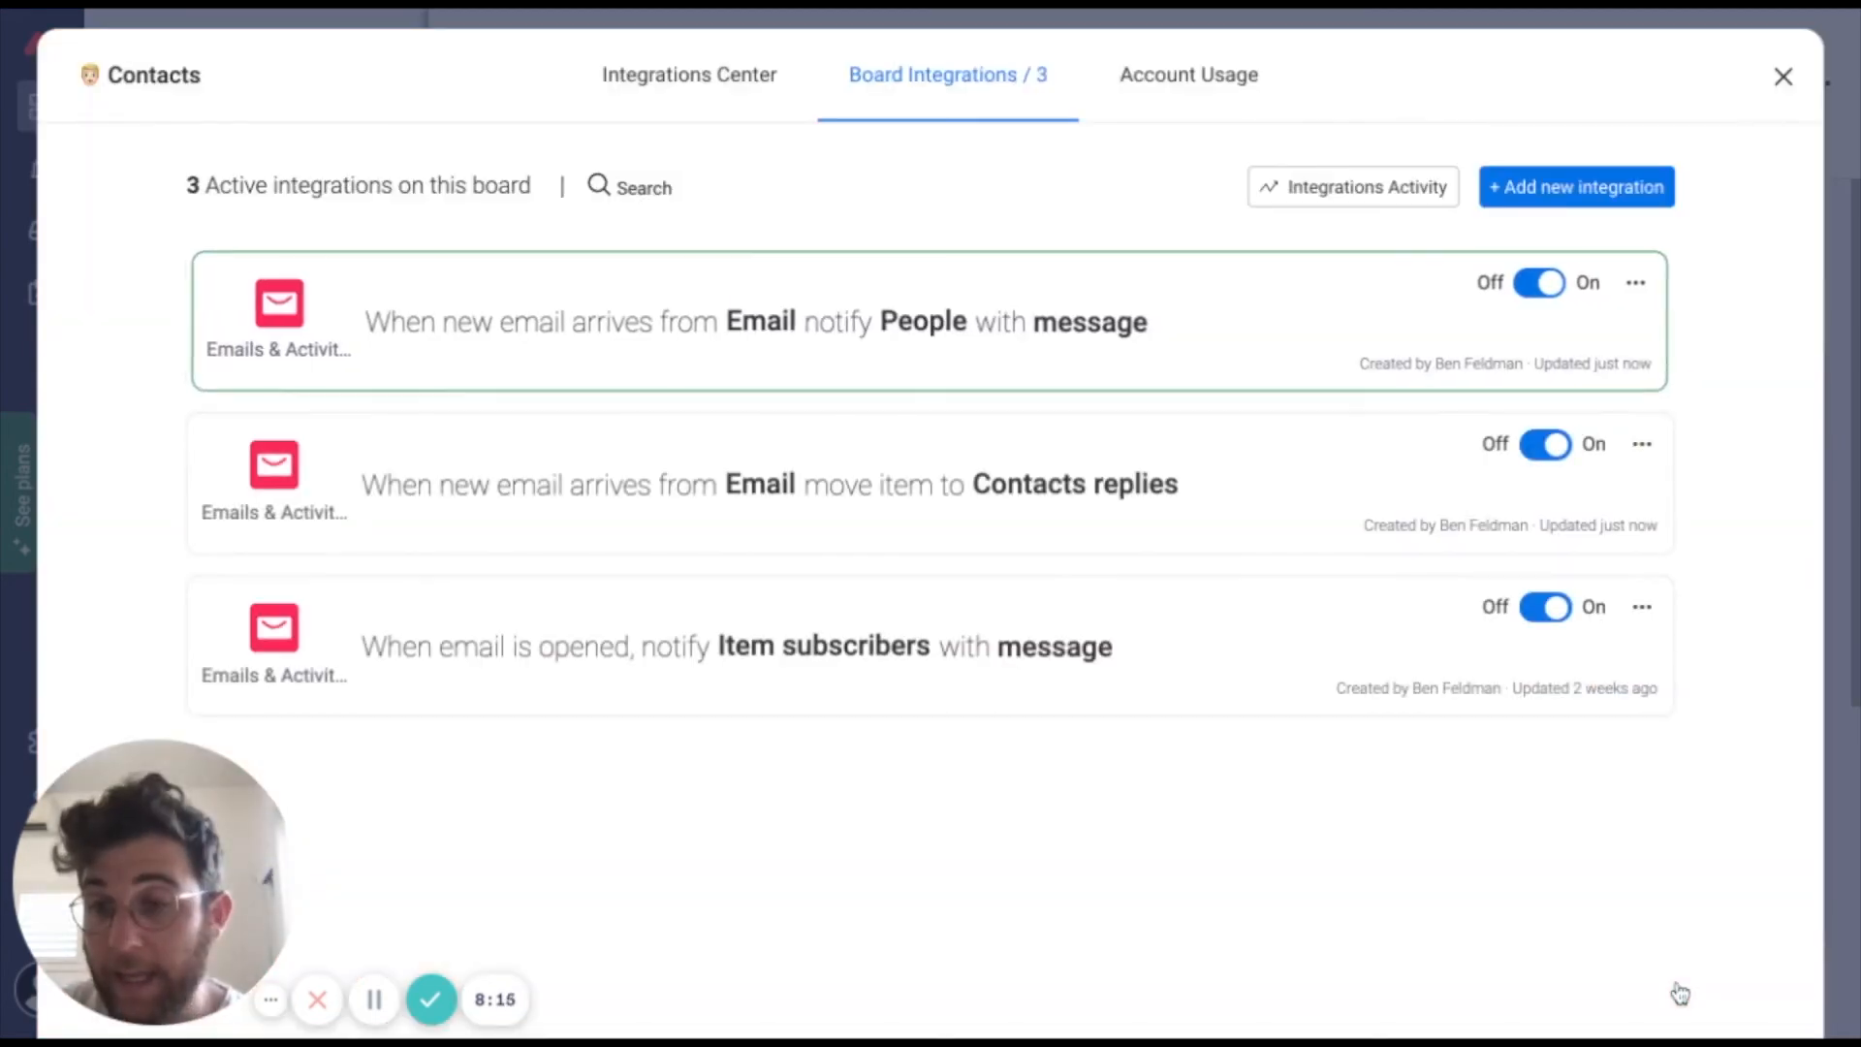
pyautogui.click(1784, 80)
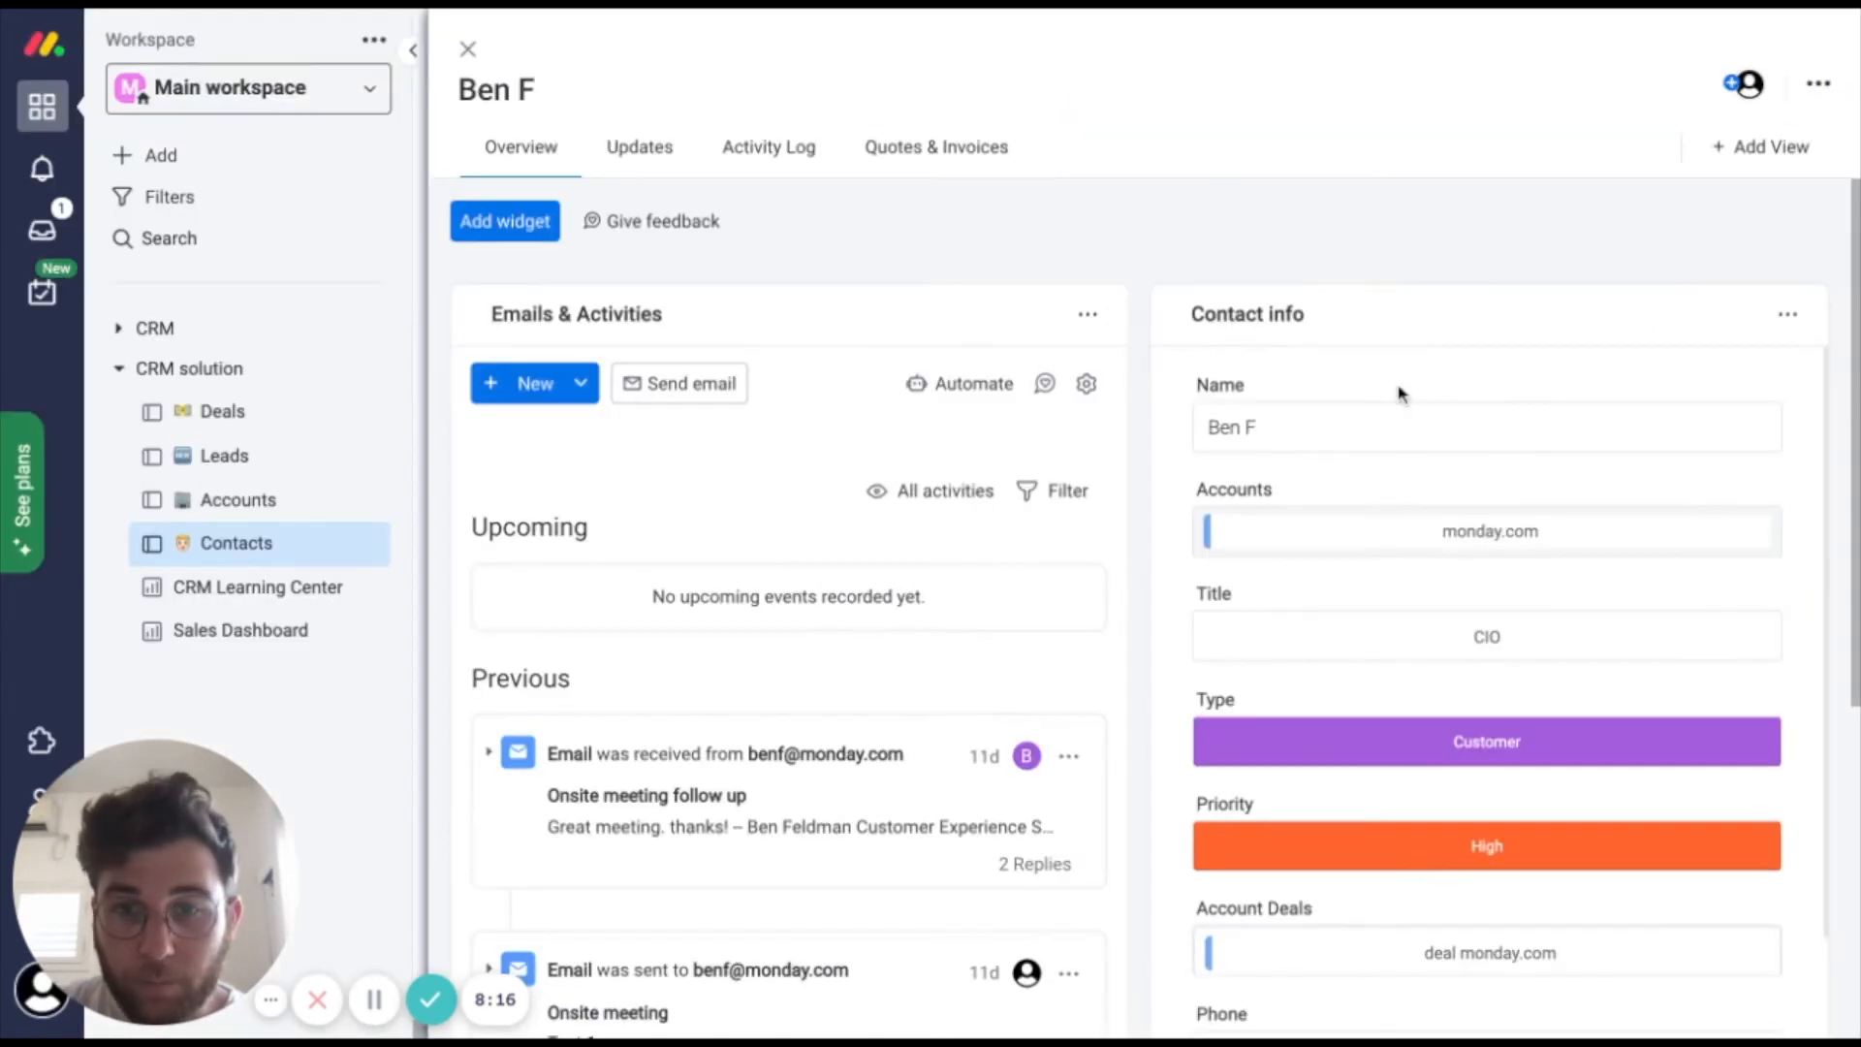
pyautogui.click(468, 49)
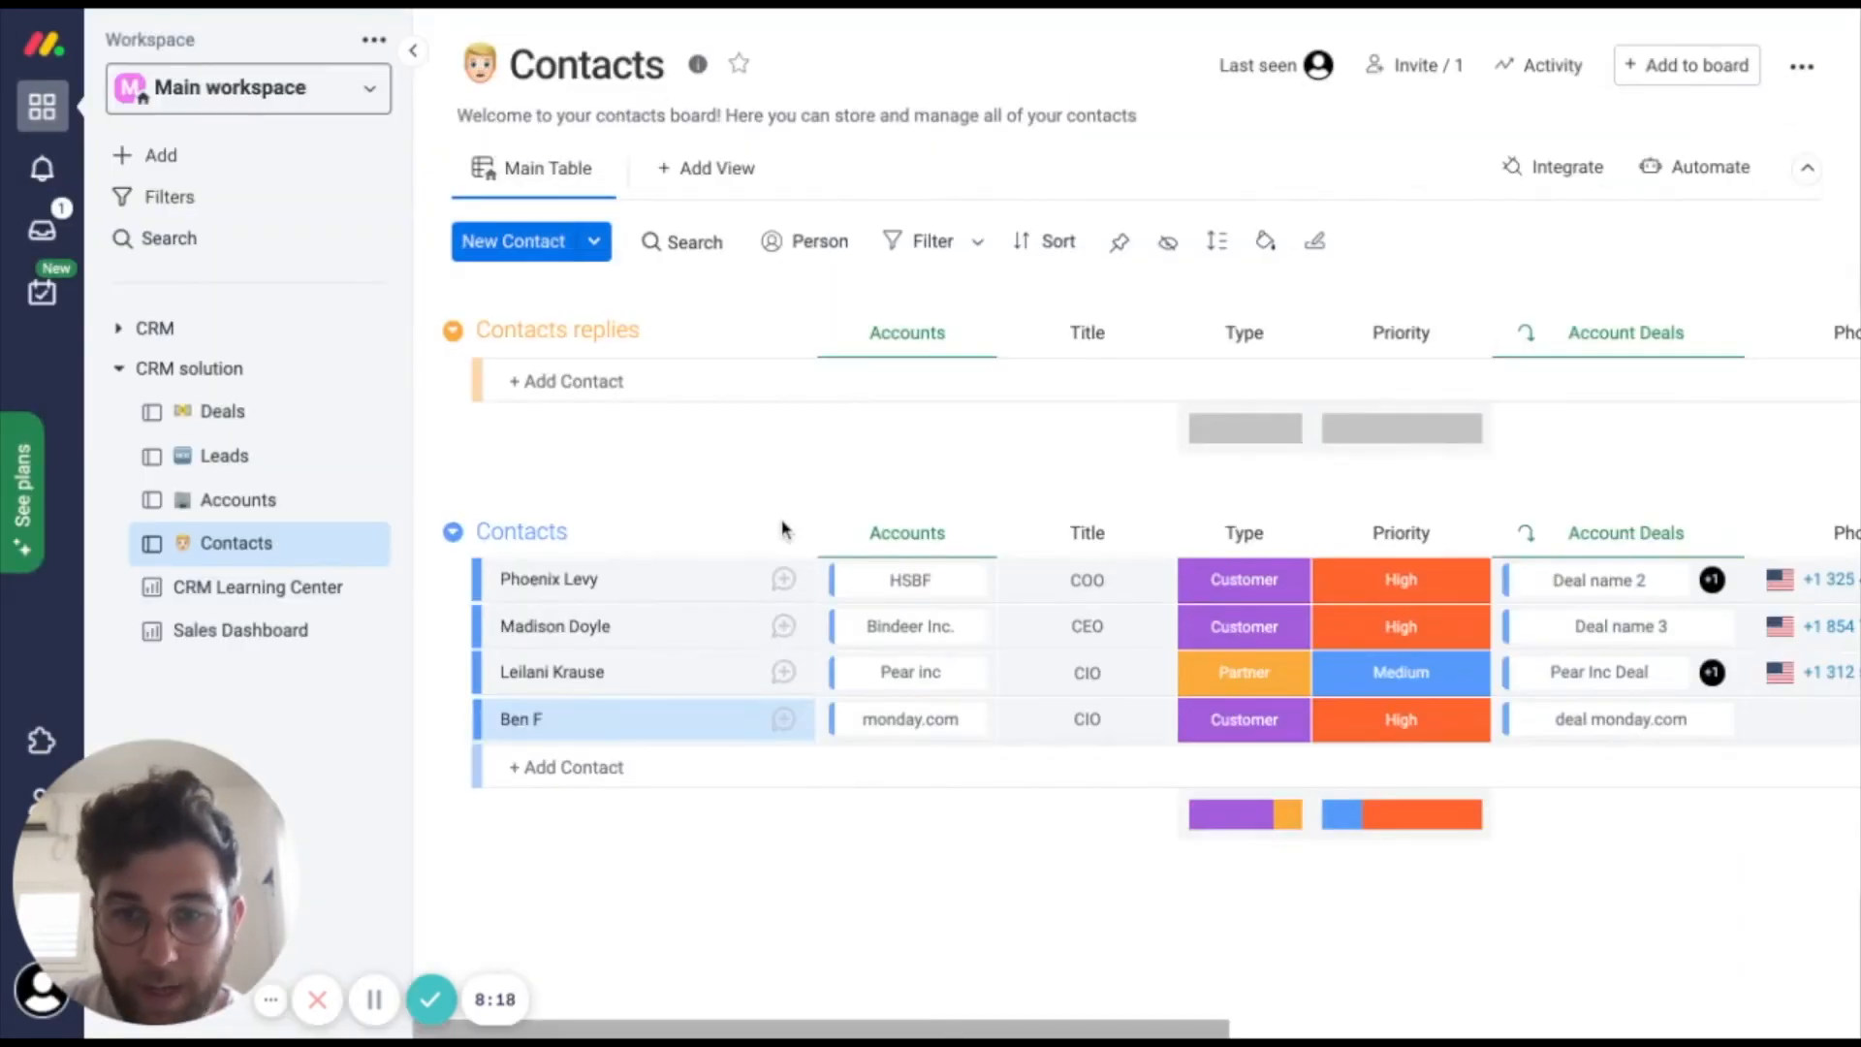
# Assign the account owner in the People column of the monday.com contact.
pyautogui.hscroll(10, 1000, 740)
pyautogui.click(1711, 736)
pyautogui.click(1598, 844)
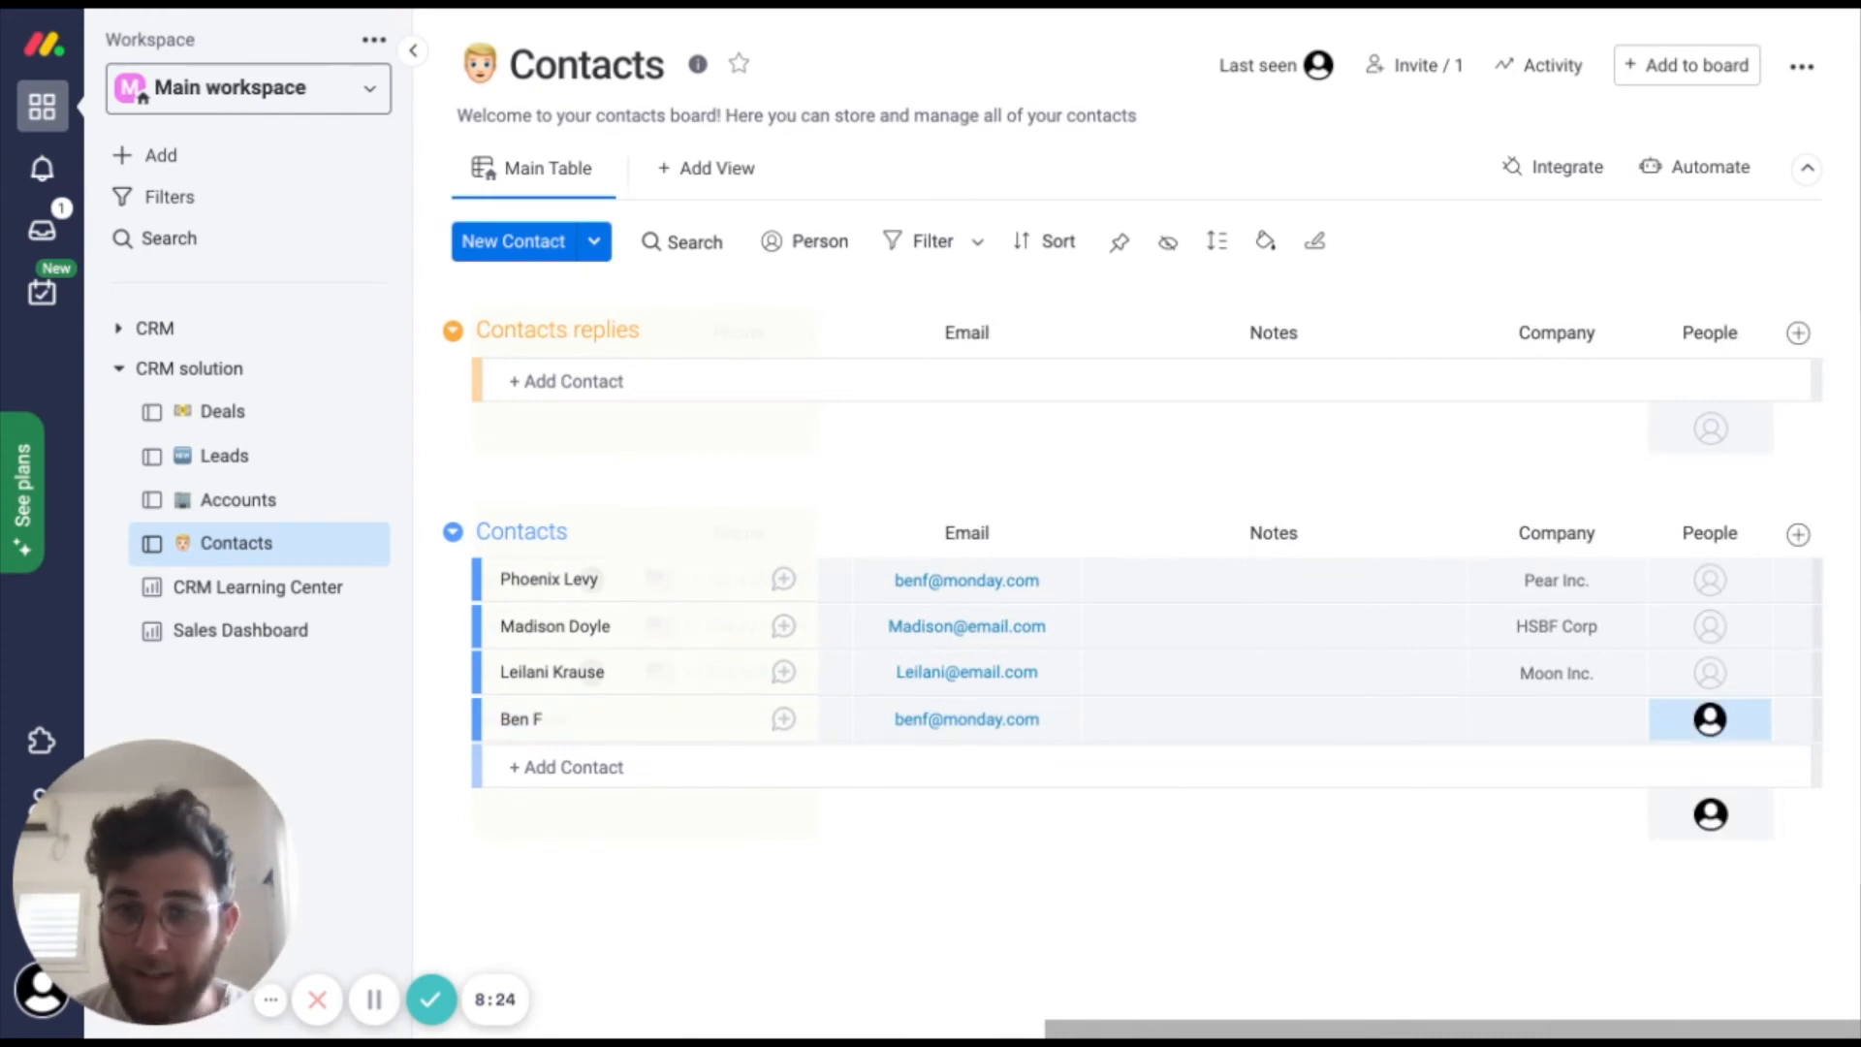
# Open the monday.com contact's card and examine the available Emails & Activities integration recipes.
pyautogui.click(783, 718)
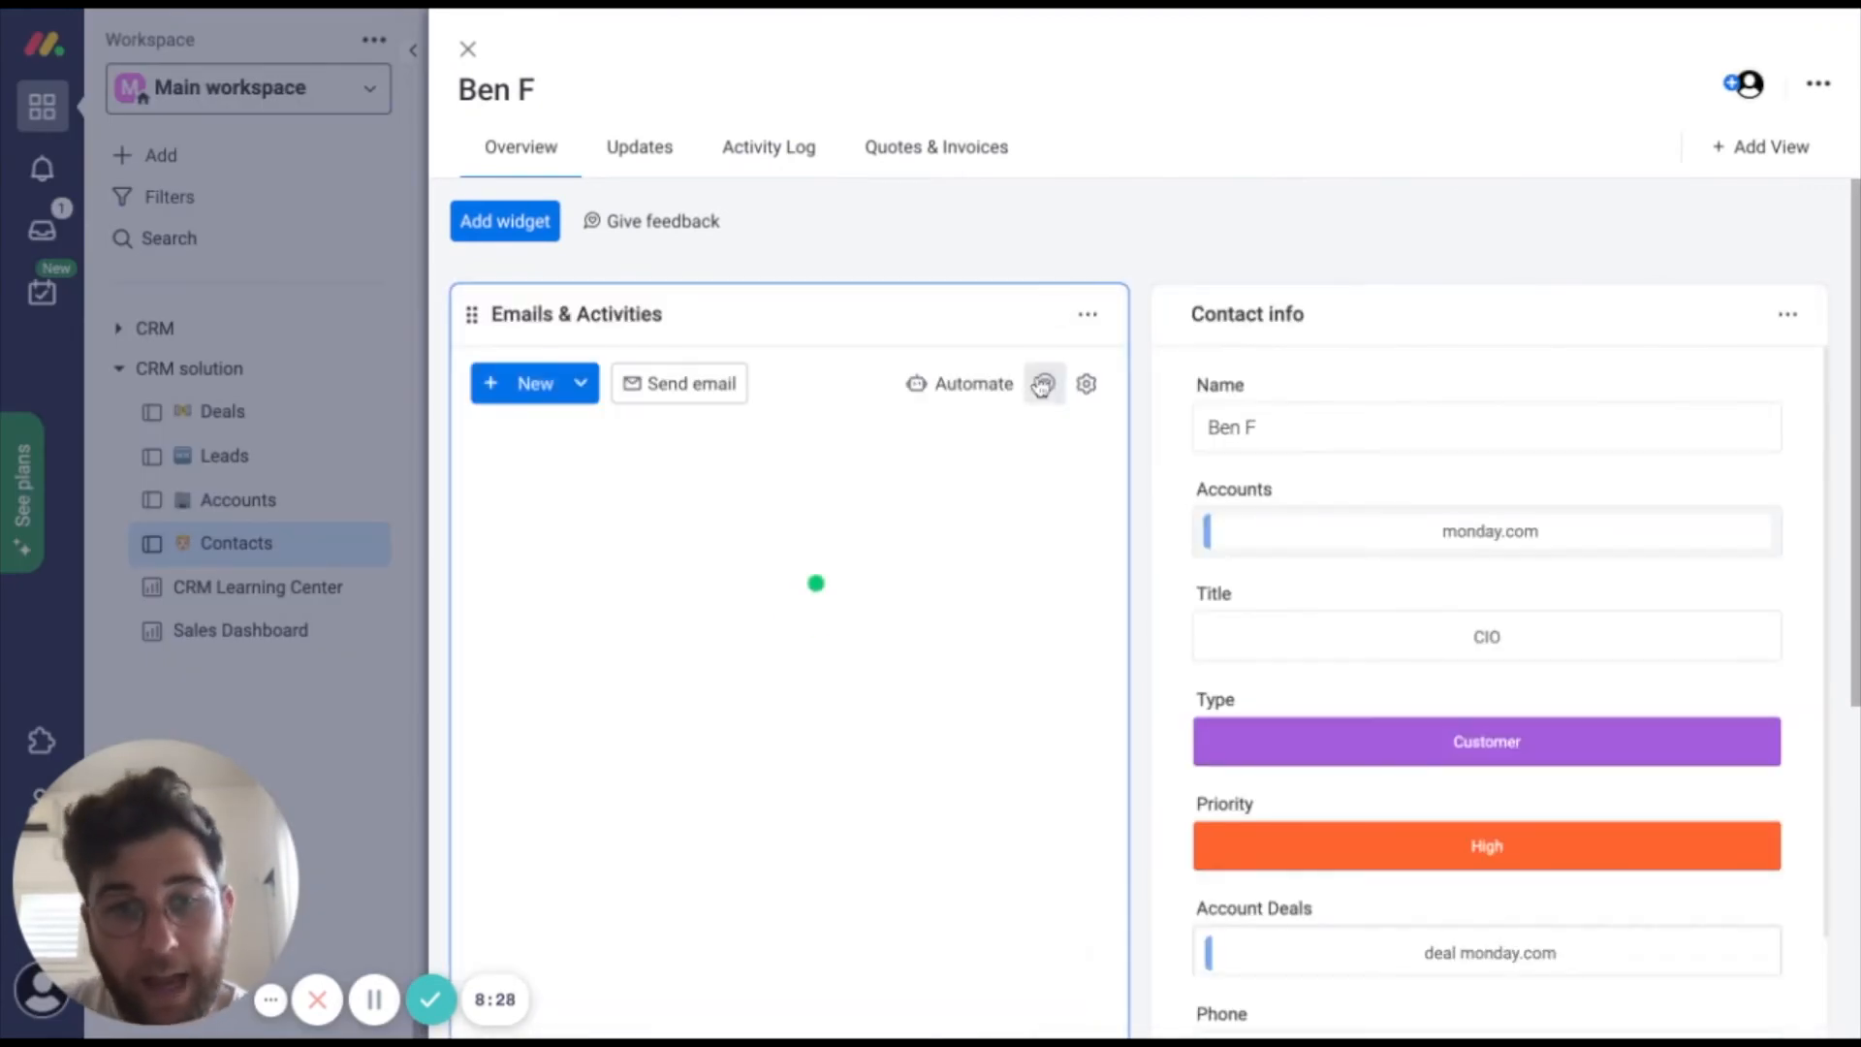
pyautogui.click(997, 384)
pyautogui.scroll(-6, 956, 544)
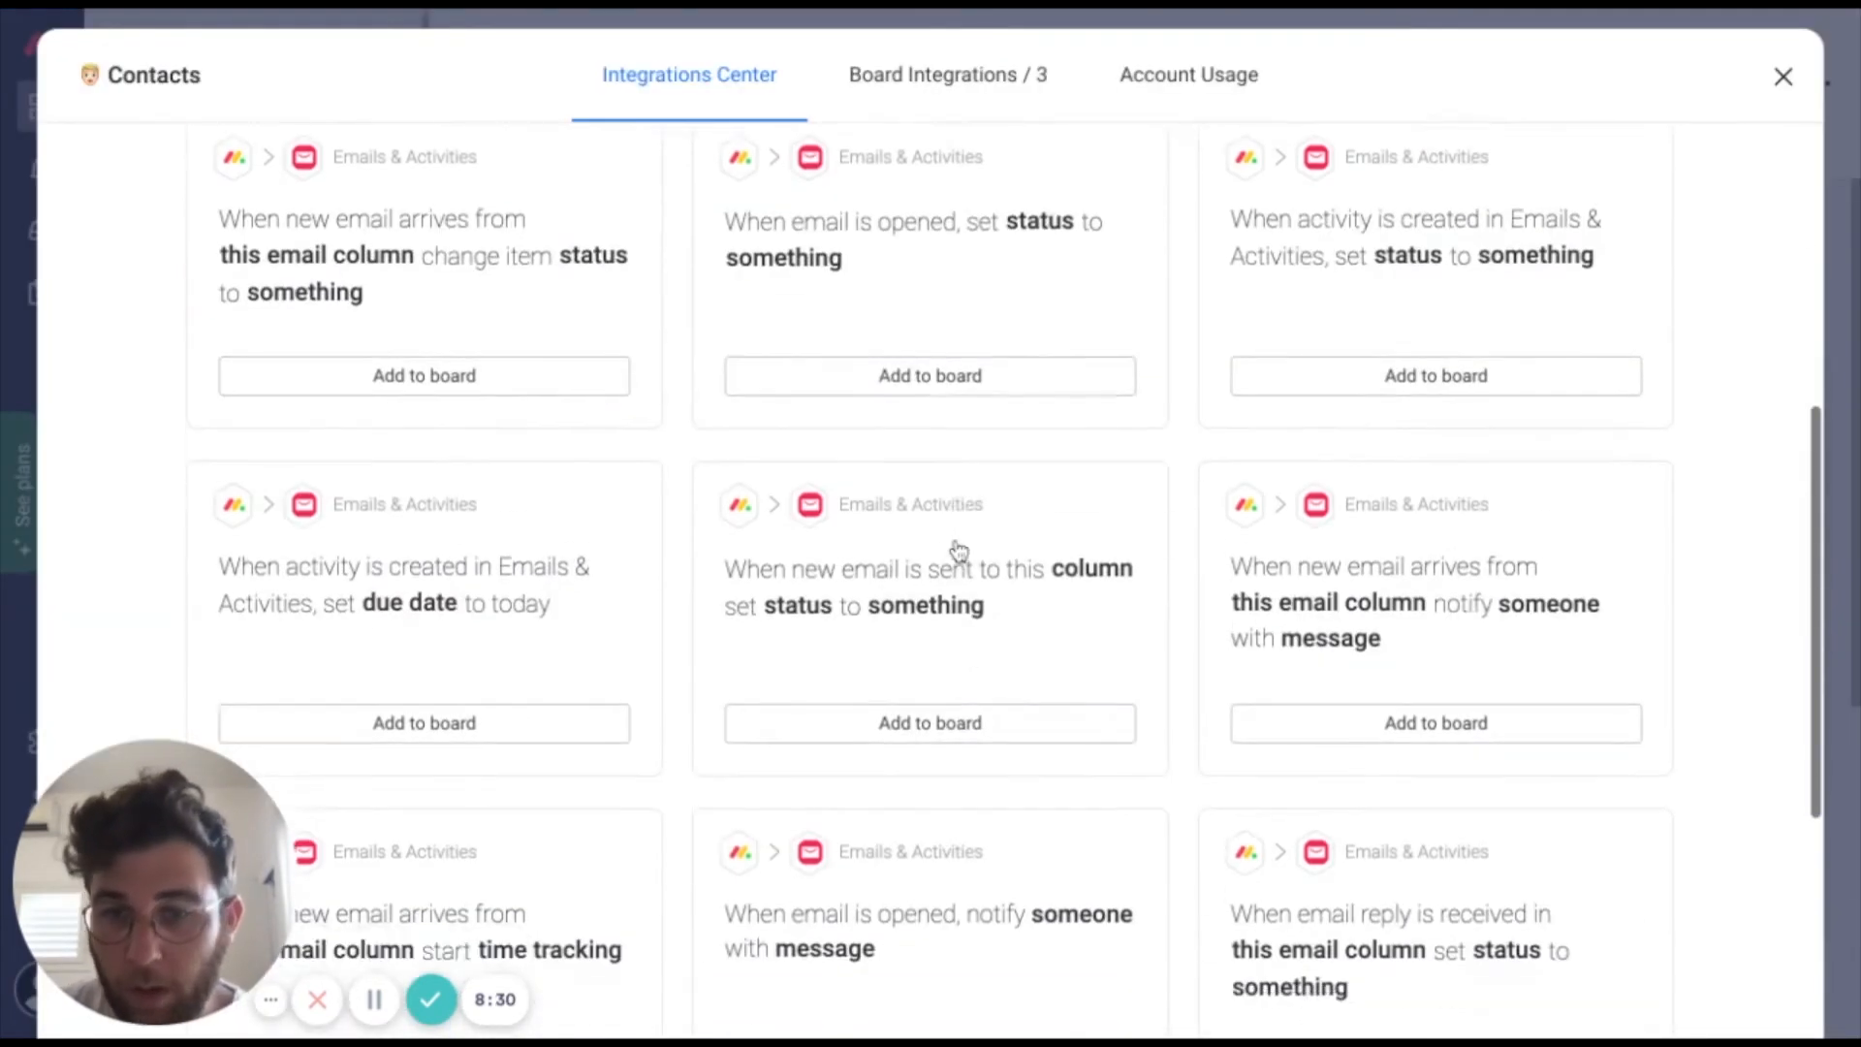
pyautogui.scroll(10, 956, 548)
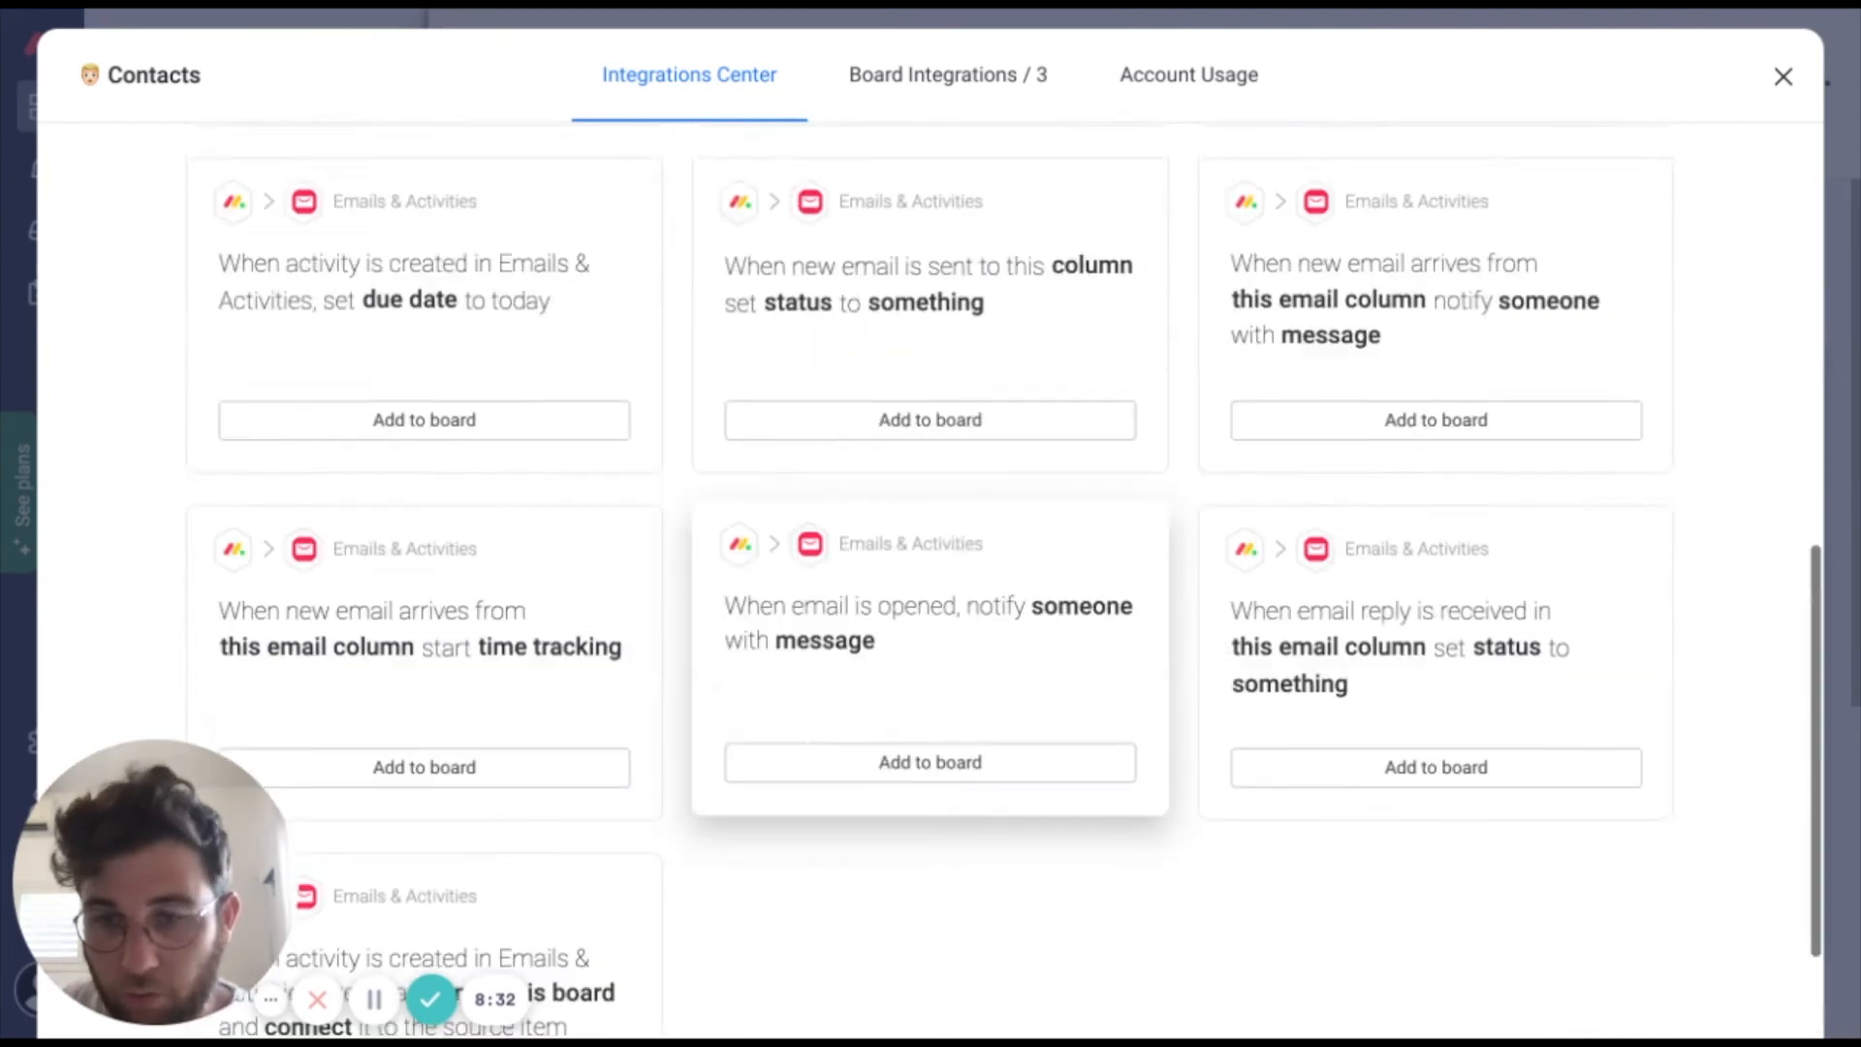
pyautogui.scroll(3, 955, 549)
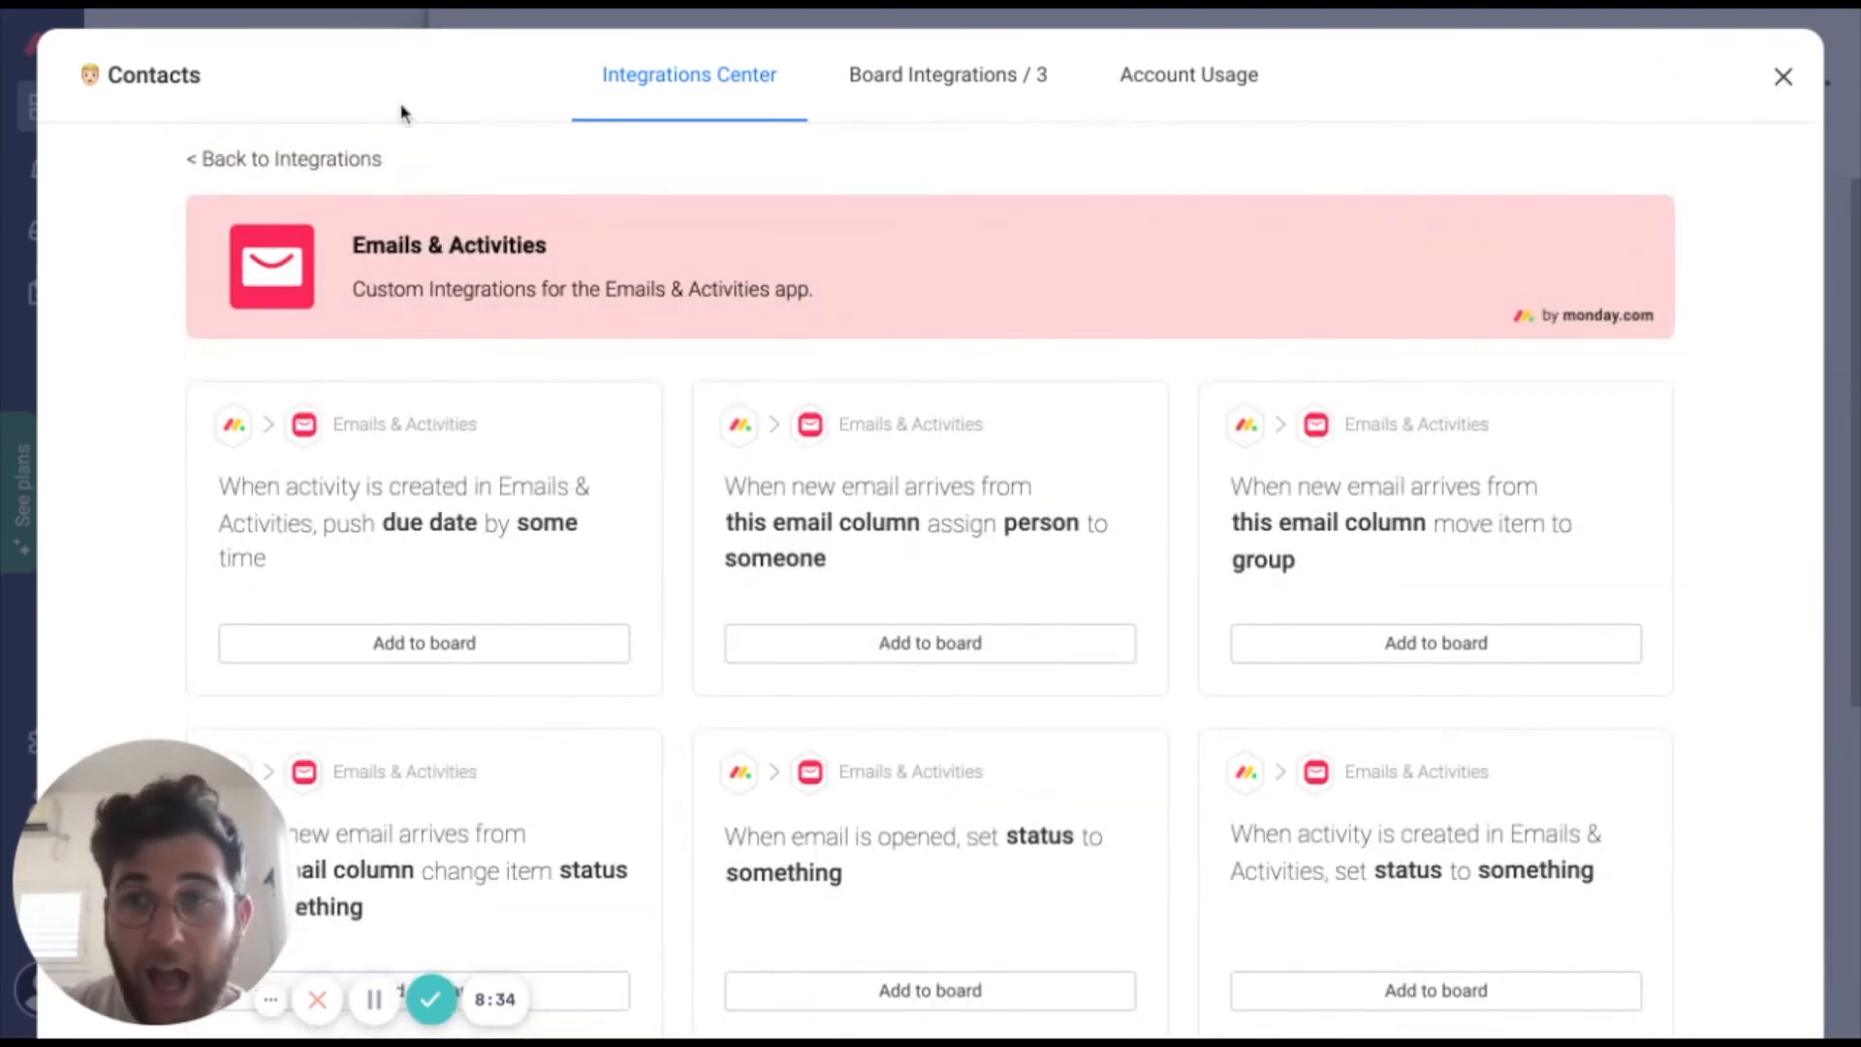
pyautogui.click(1784, 77)
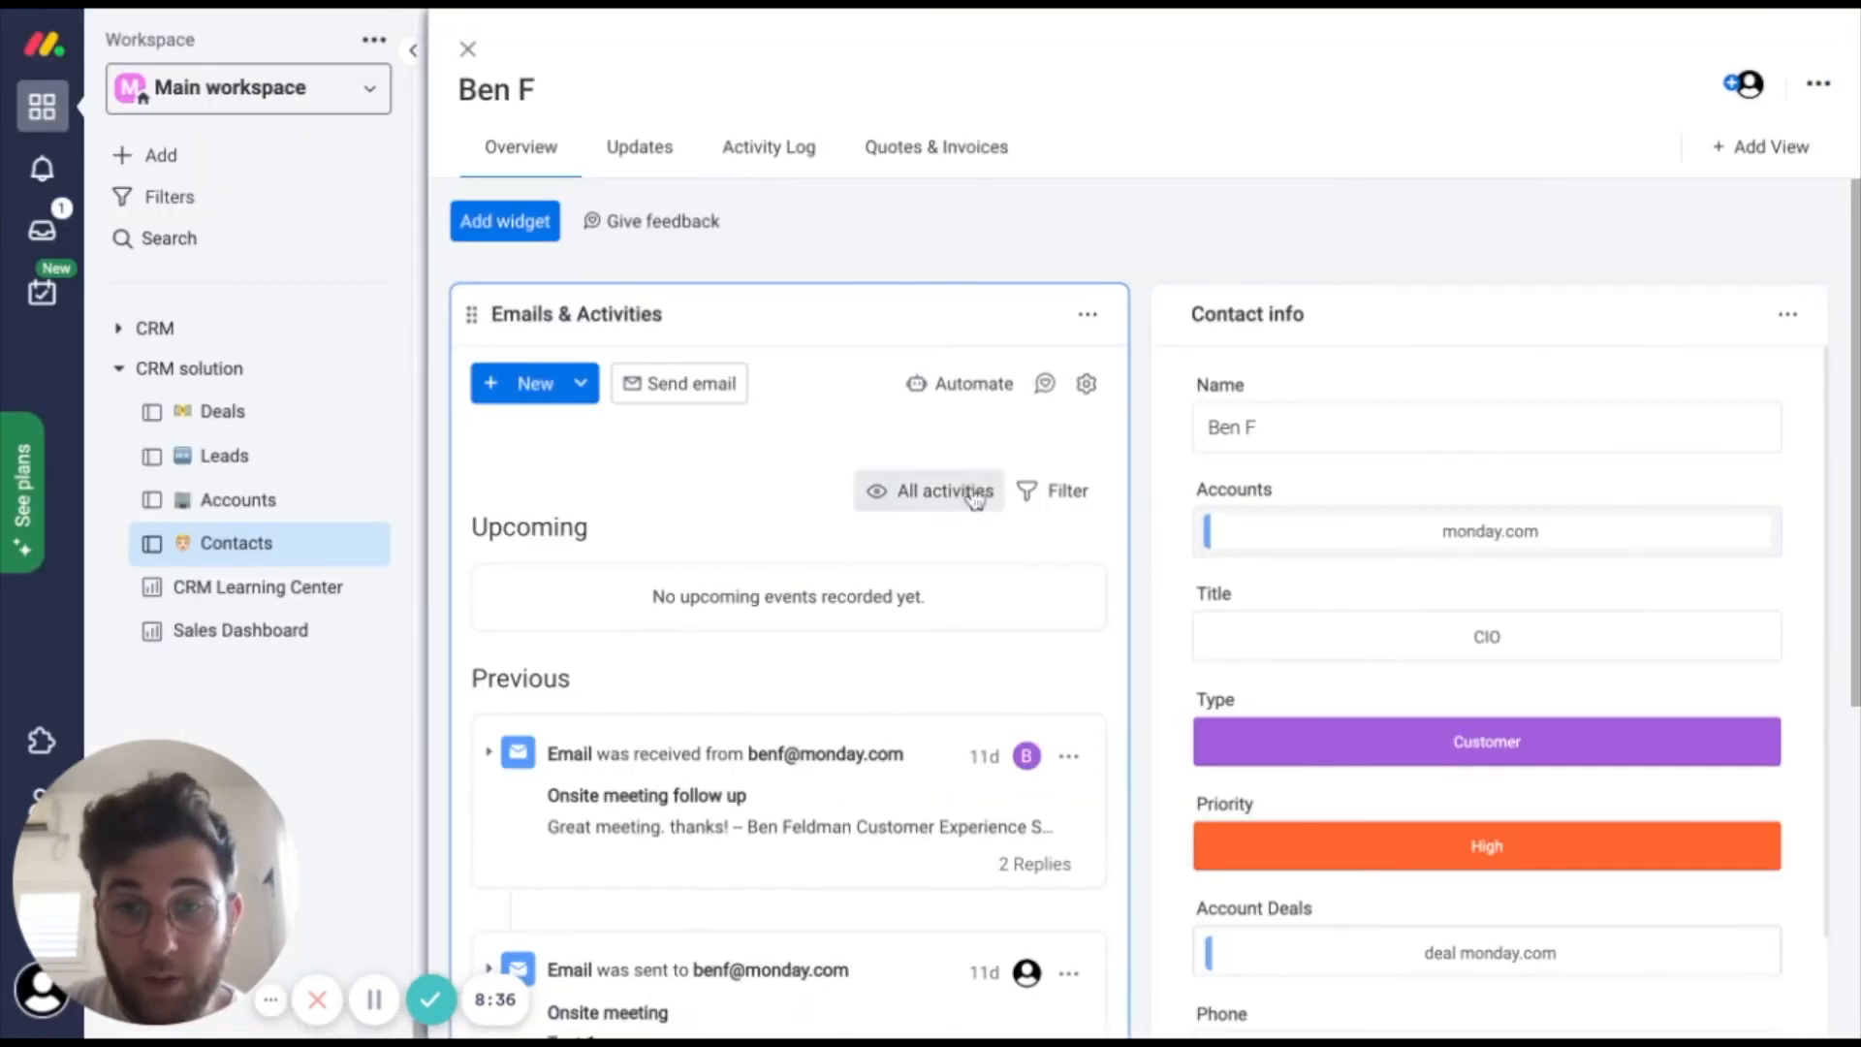
# In the contact's email settings, open a new email signature and examine its Simple and HTML formats and always-show options.
pyautogui.click(1086, 383)
pyautogui.scroll(-1, 762, 814)
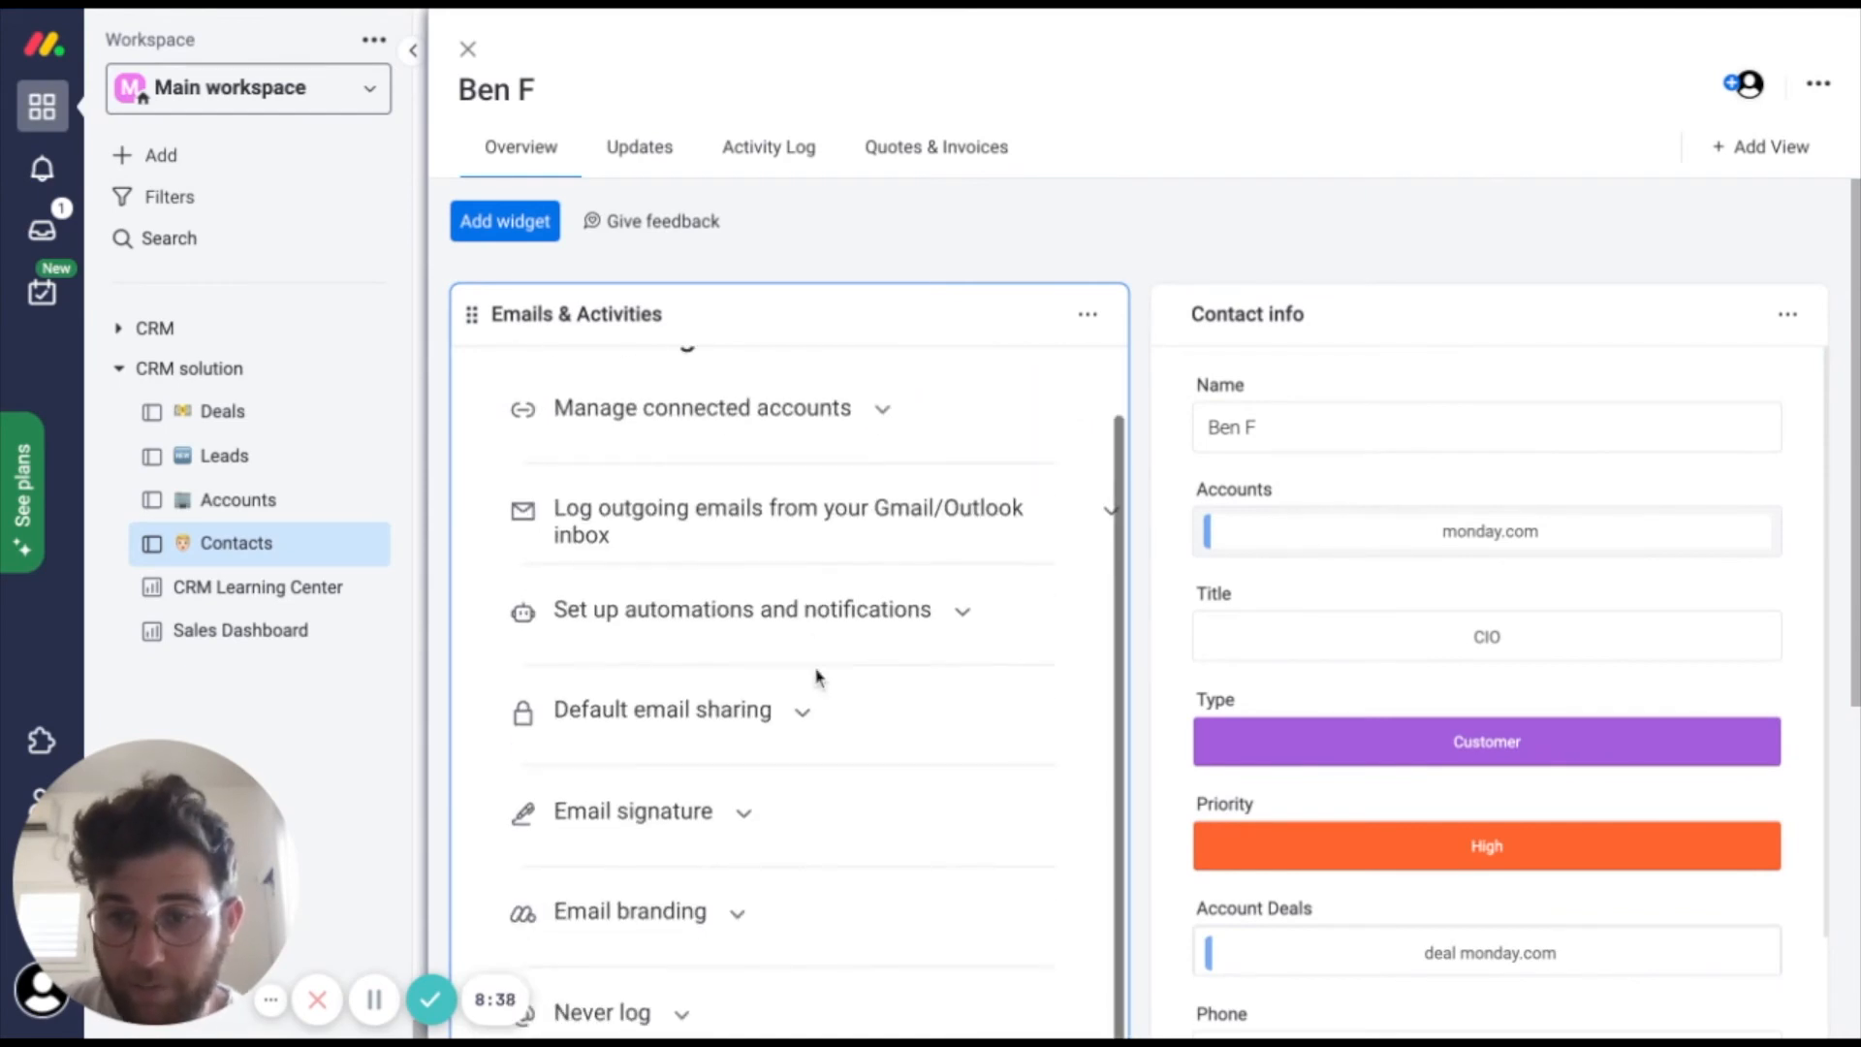
pyautogui.click(742, 815)
pyautogui.scroll(-1, 737, 815)
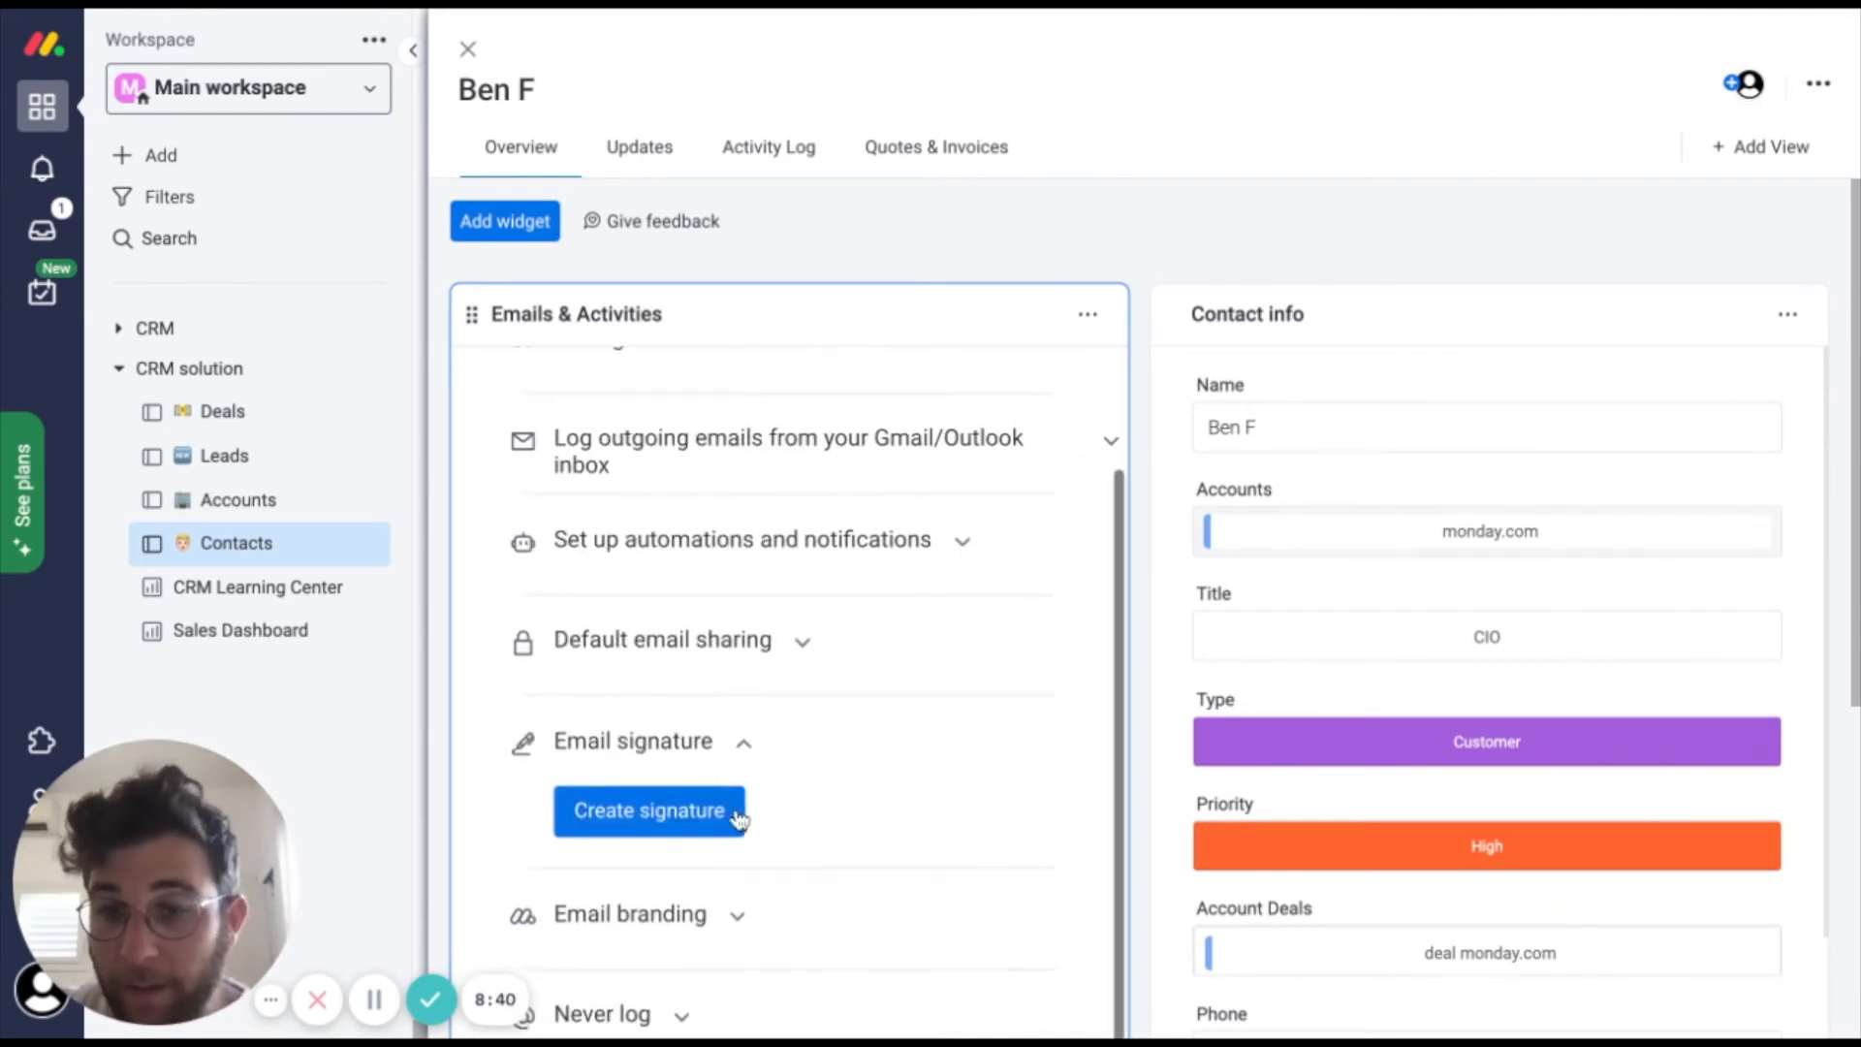
pyautogui.click(678, 807)
pyautogui.scroll(-4, 665, 772)
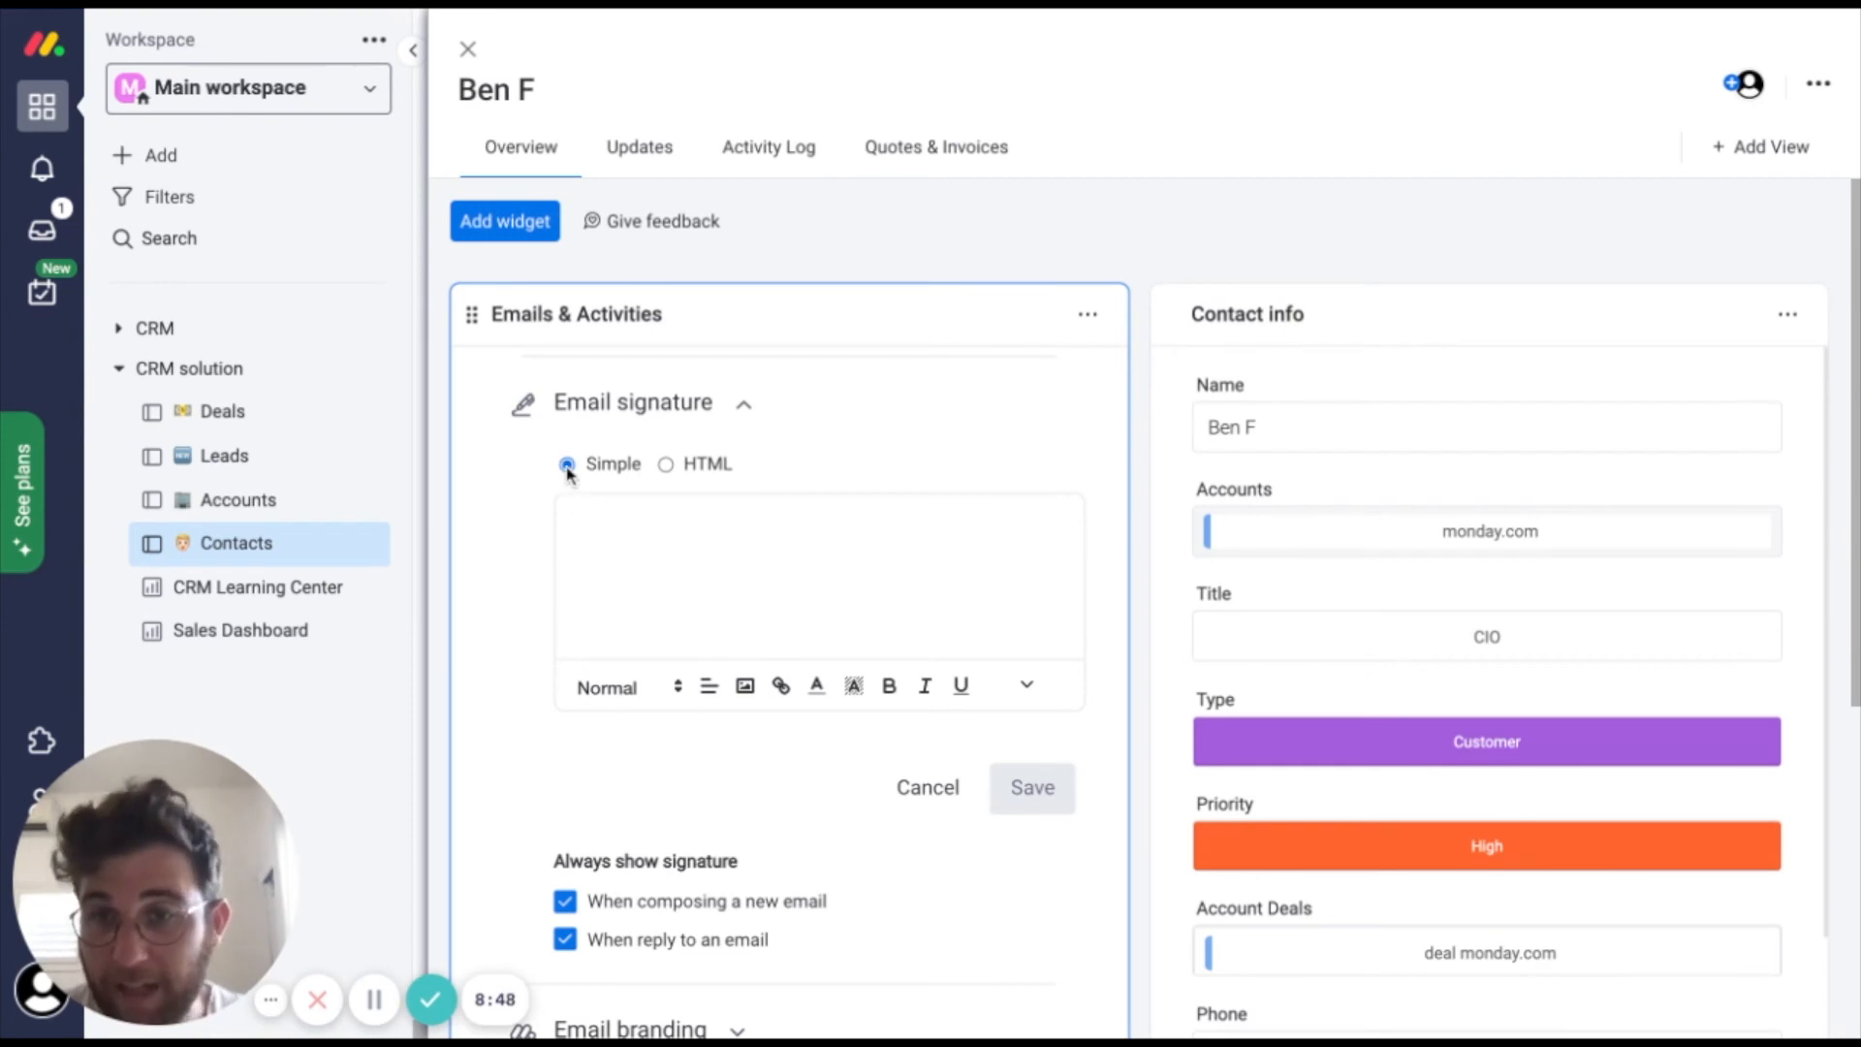
pyautogui.scroll(-2, 669, 582)
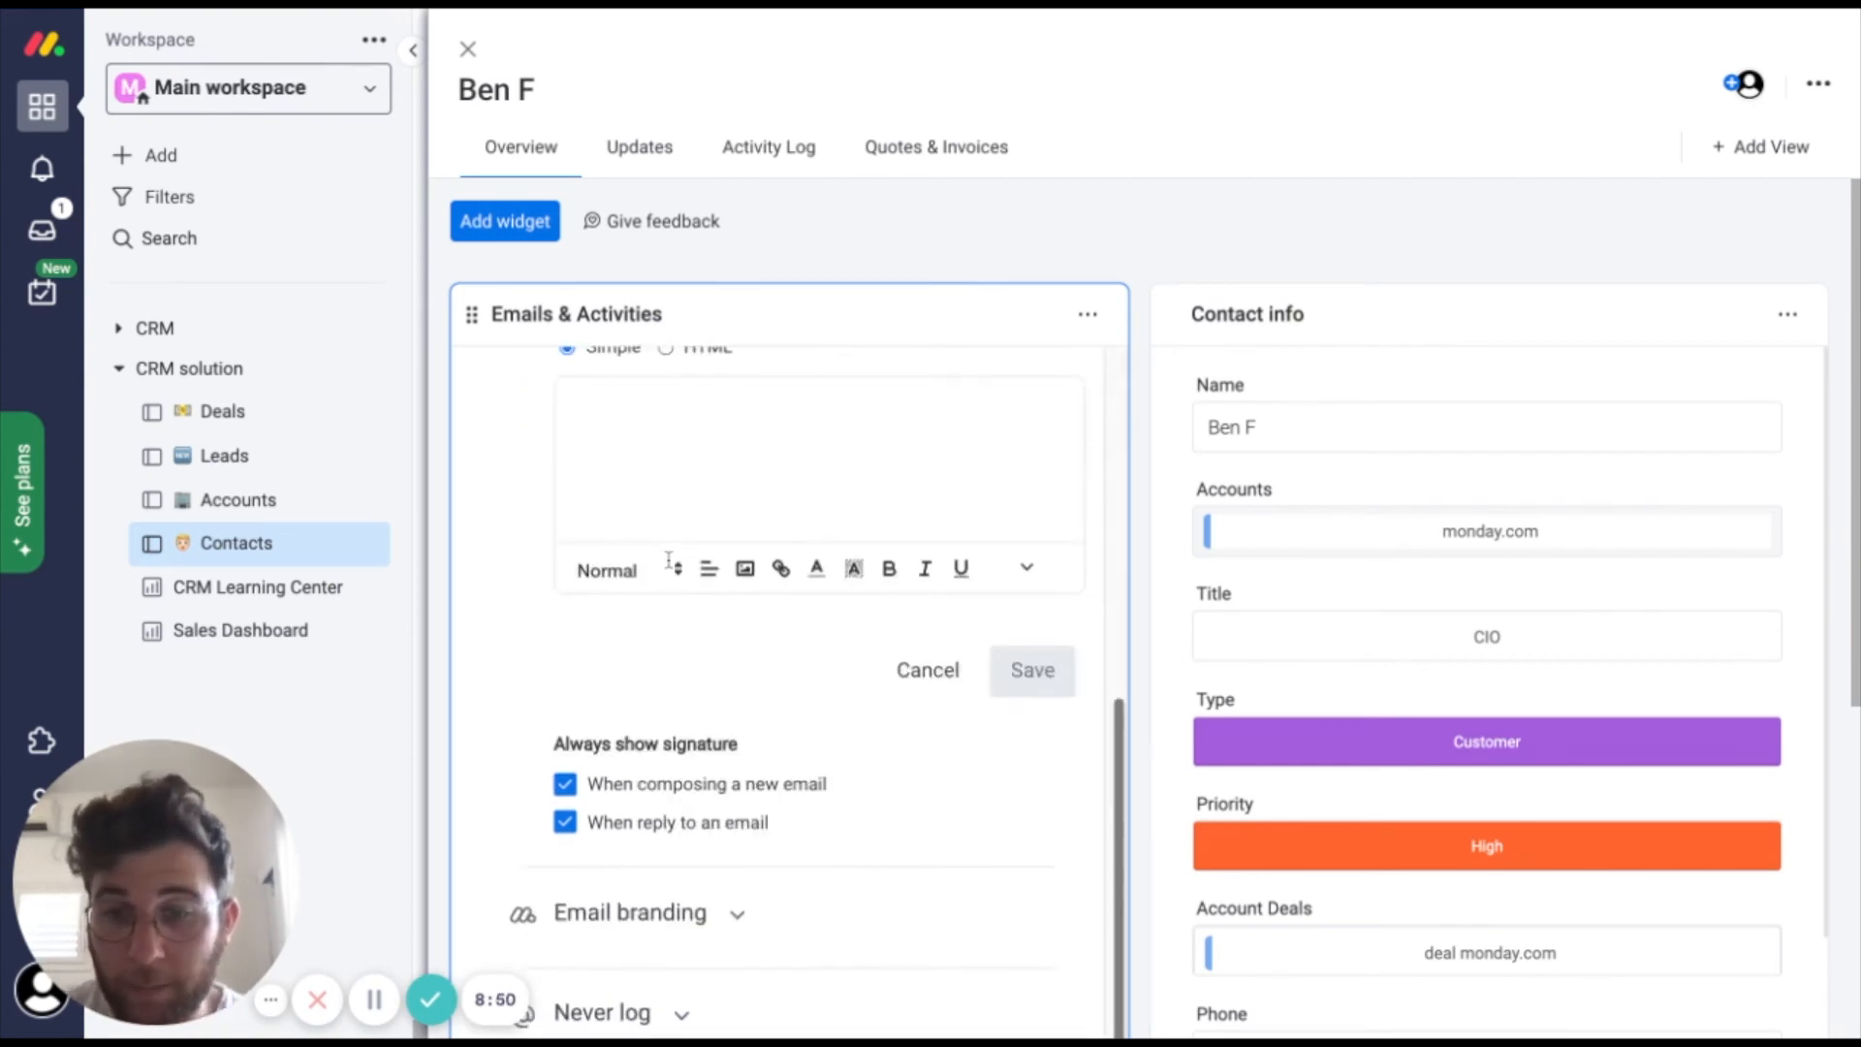
# Examine the Email branding and Never log settings and return to the contact's activity timeline.
pyautogui.click(630, 911)
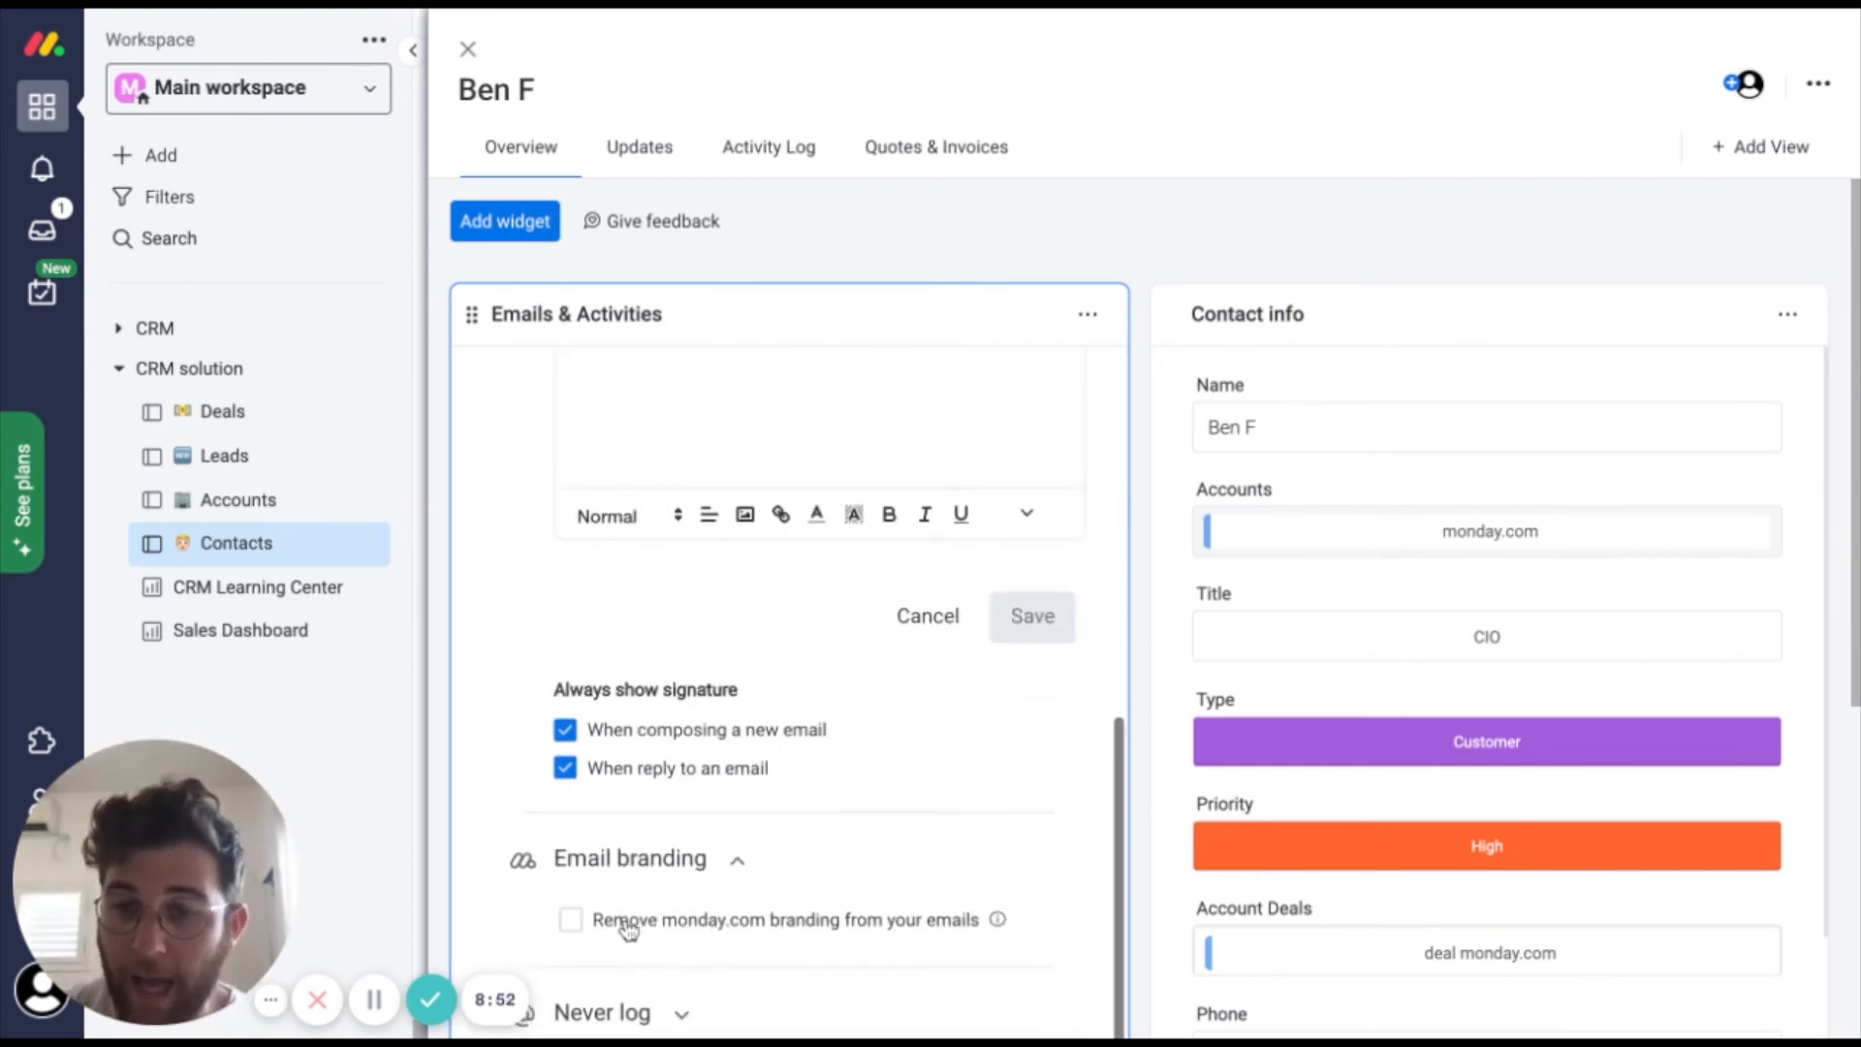
pyautogui.click(569, 921)
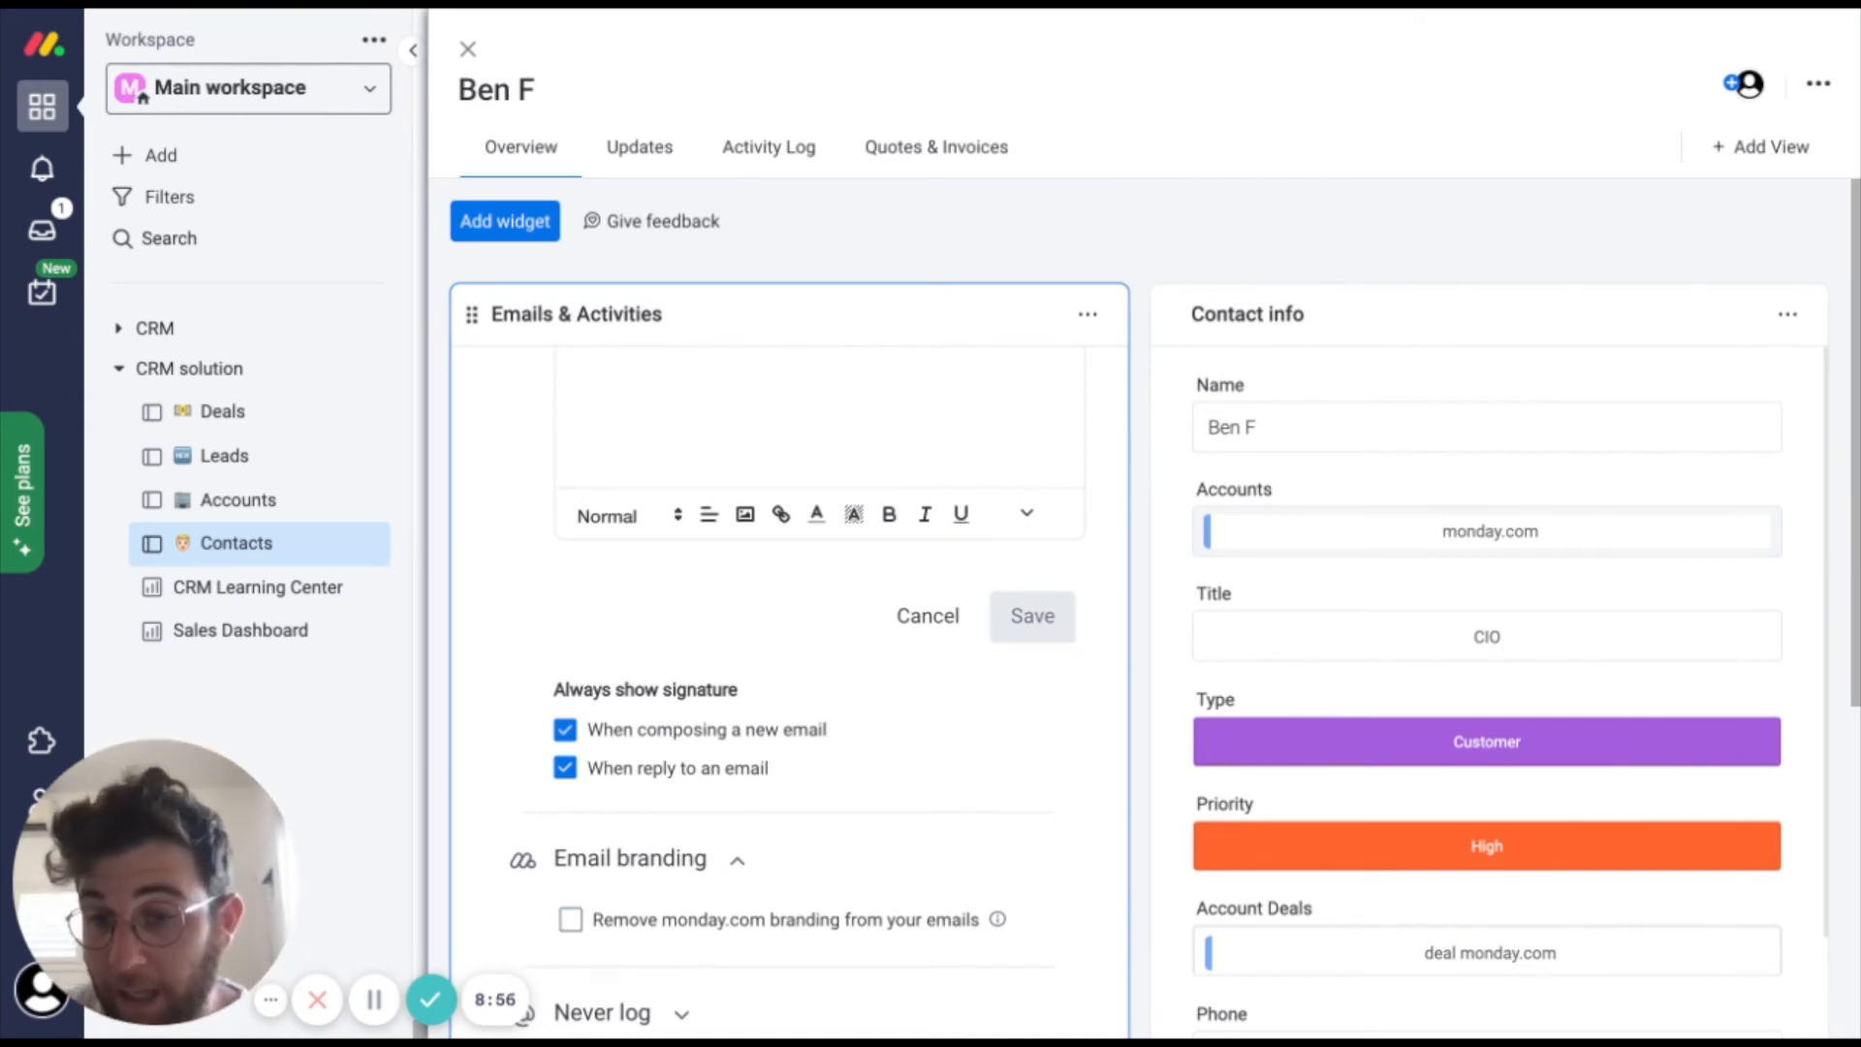
pyautogui.scroll(-2, 790, 601)
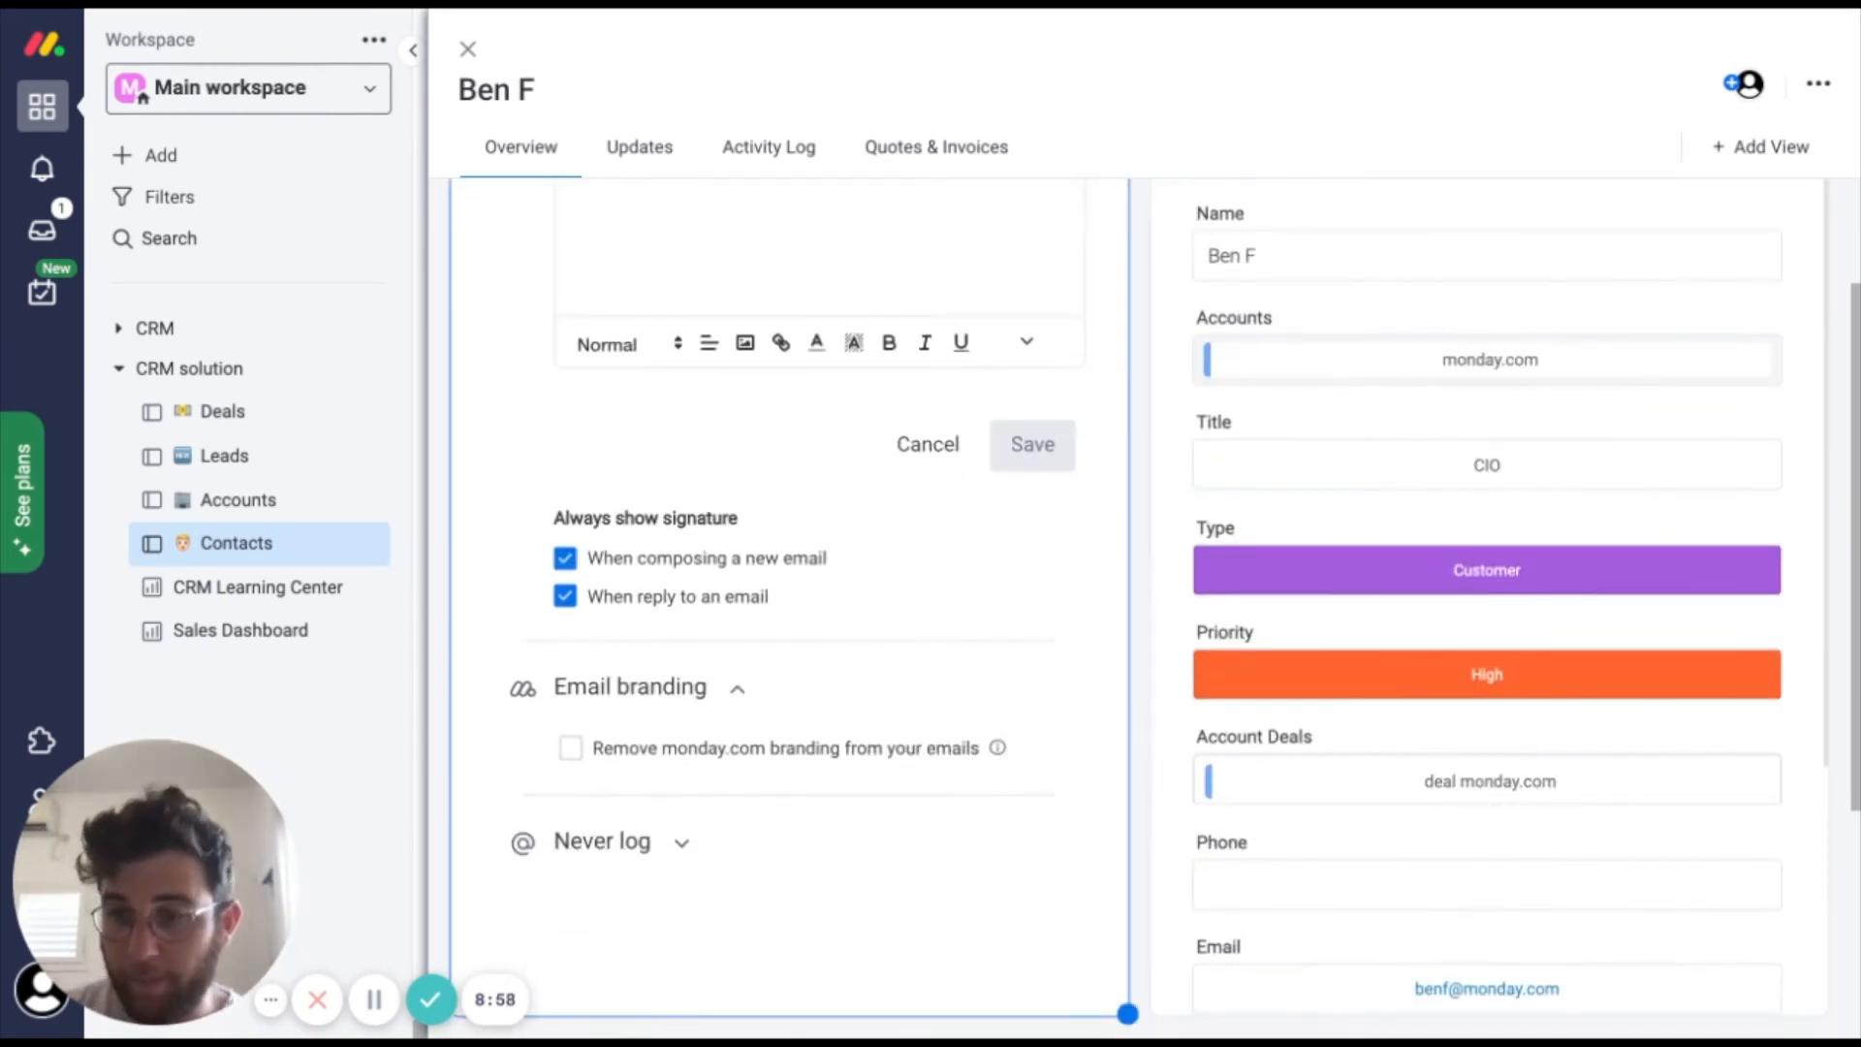
pyautogui.scroll(-1, 577, 863)
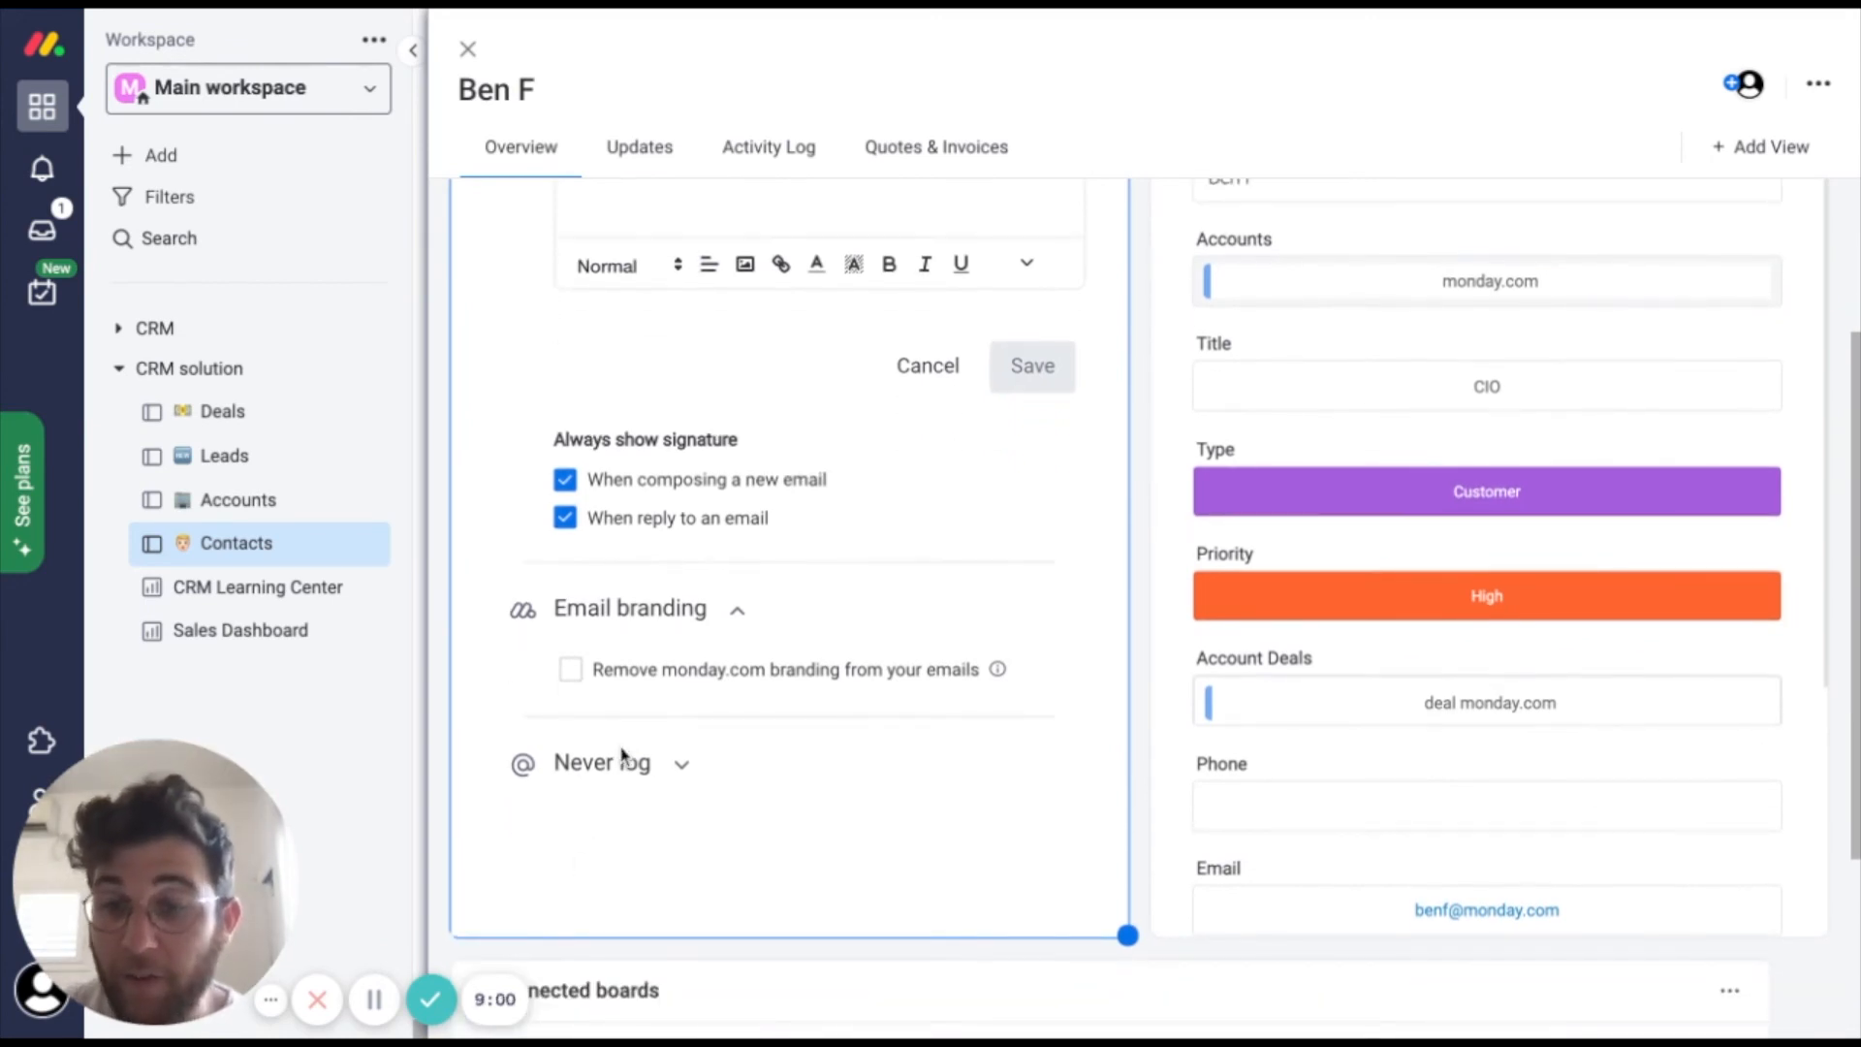
pyautogui.click(625, 772)
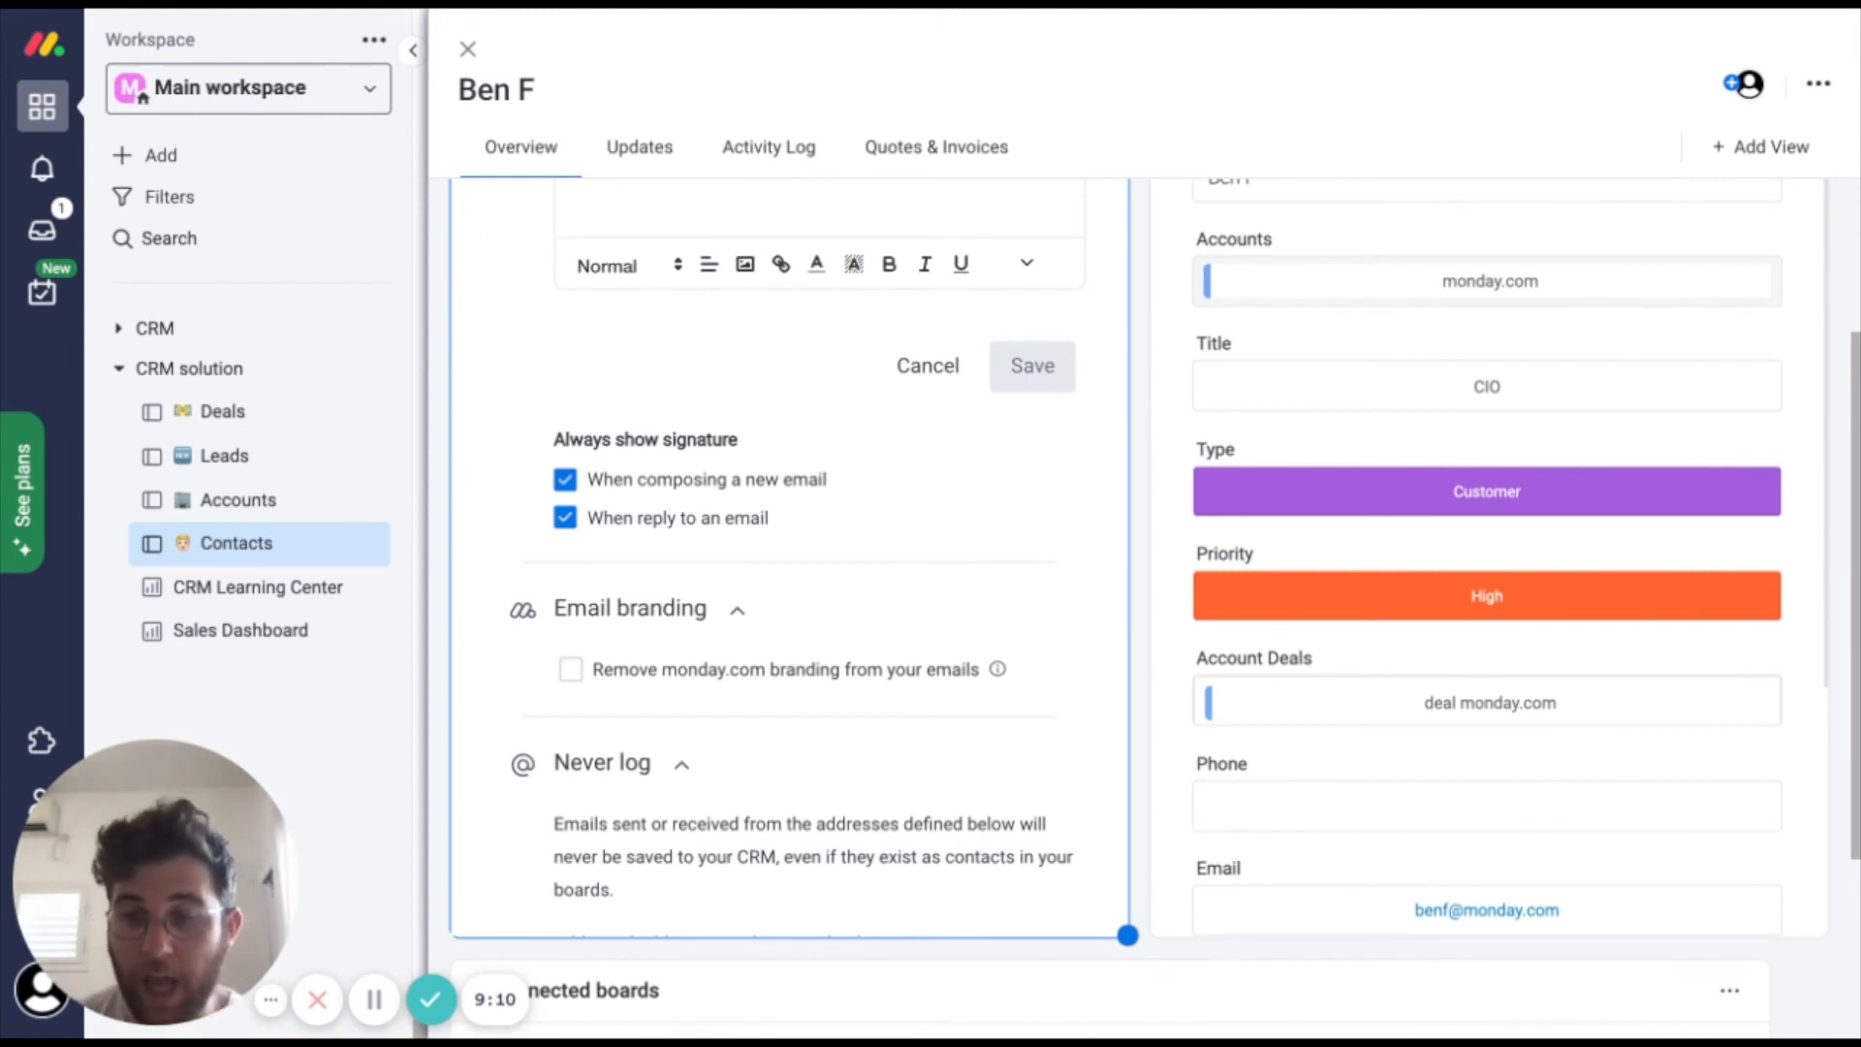
pyautogui.scroll(10, 572, 464)
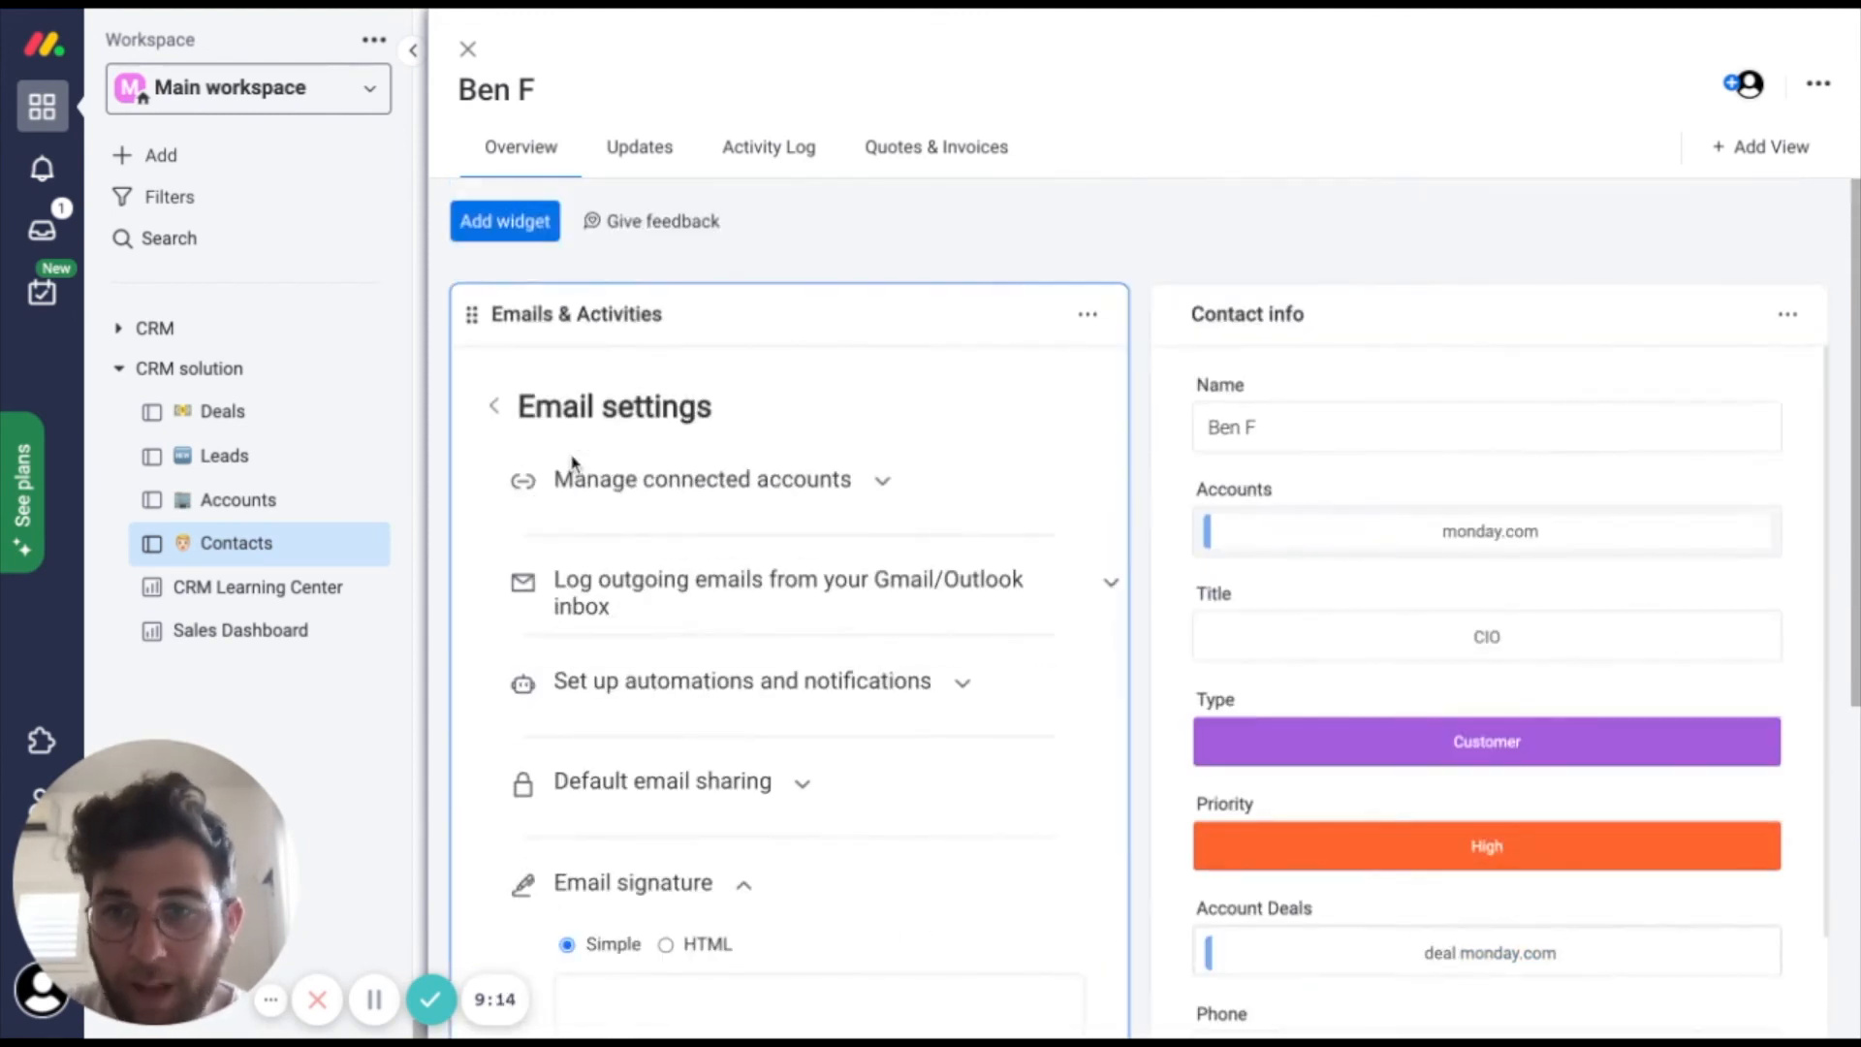
pyautogui.click(494, 407)
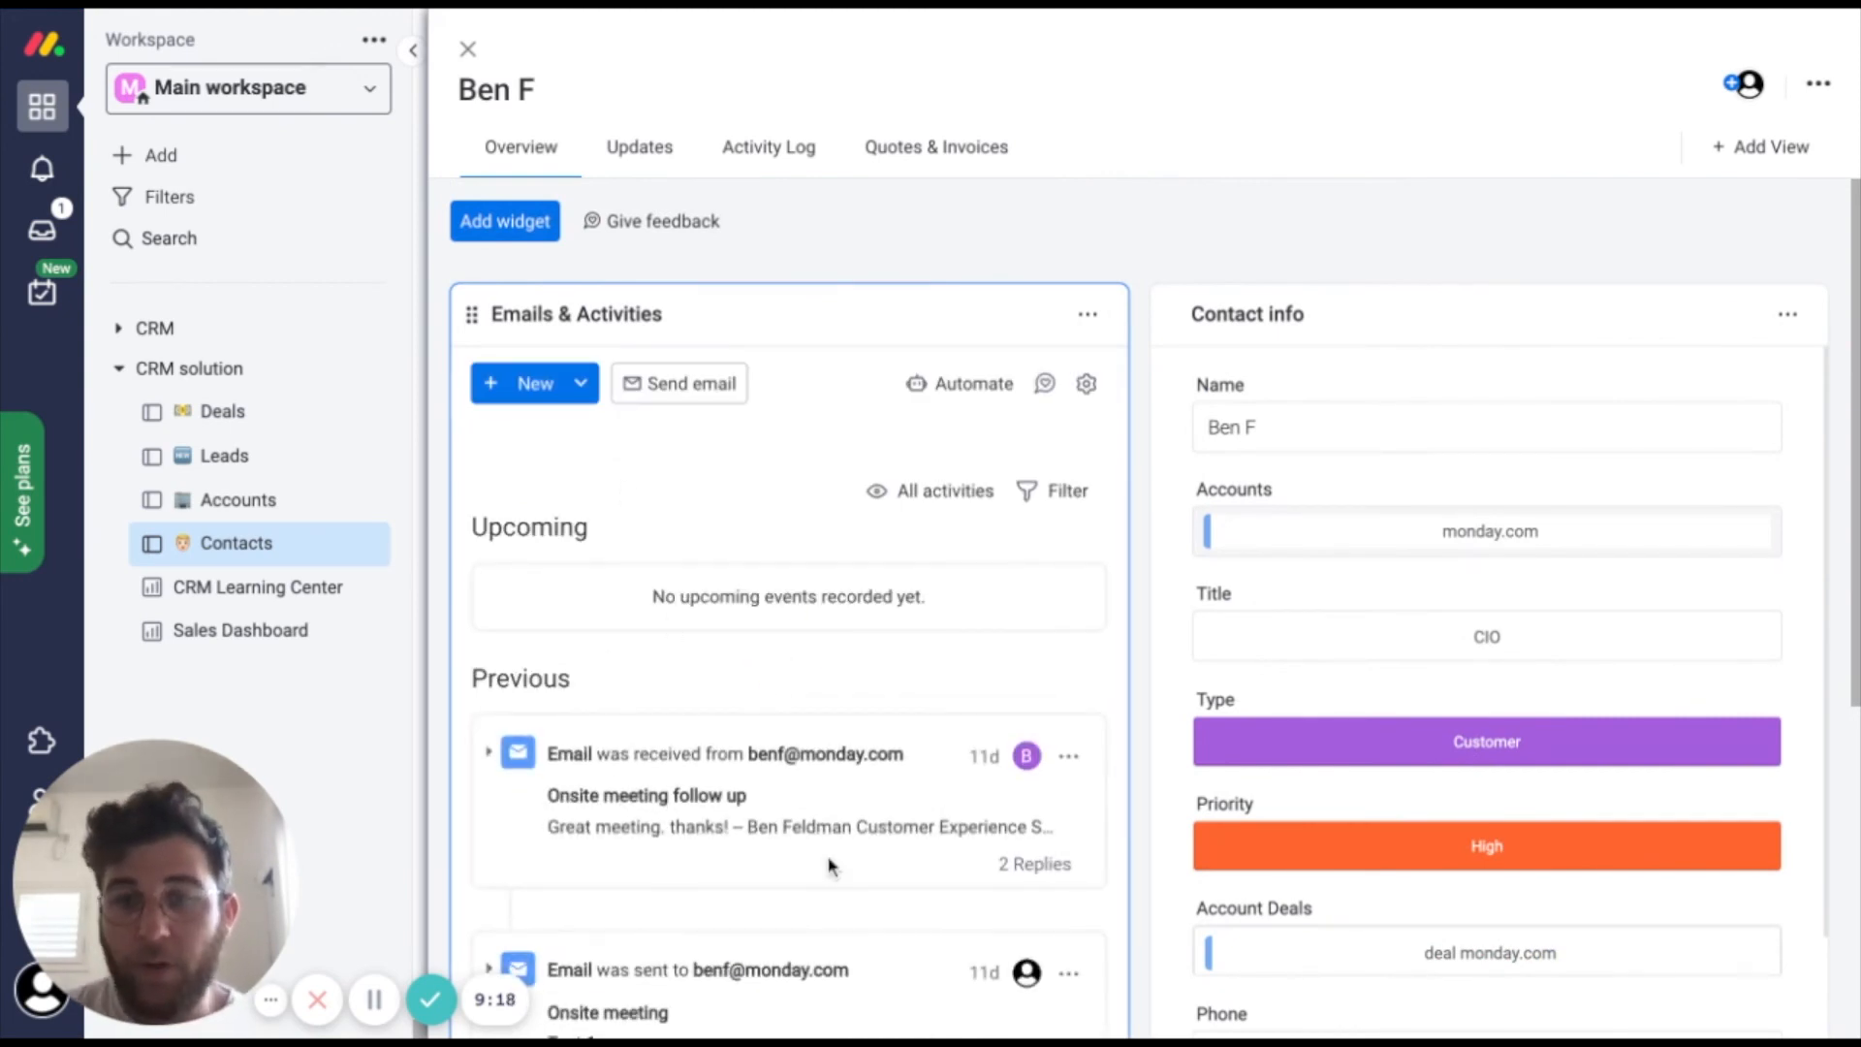
# Review the contact's previous emails in the Emails & Activities timeline and return to the Contacts board.
pyautogui.scroll(-4, 829, 866)
pyautogui.scroll(-3, 1153, 843)
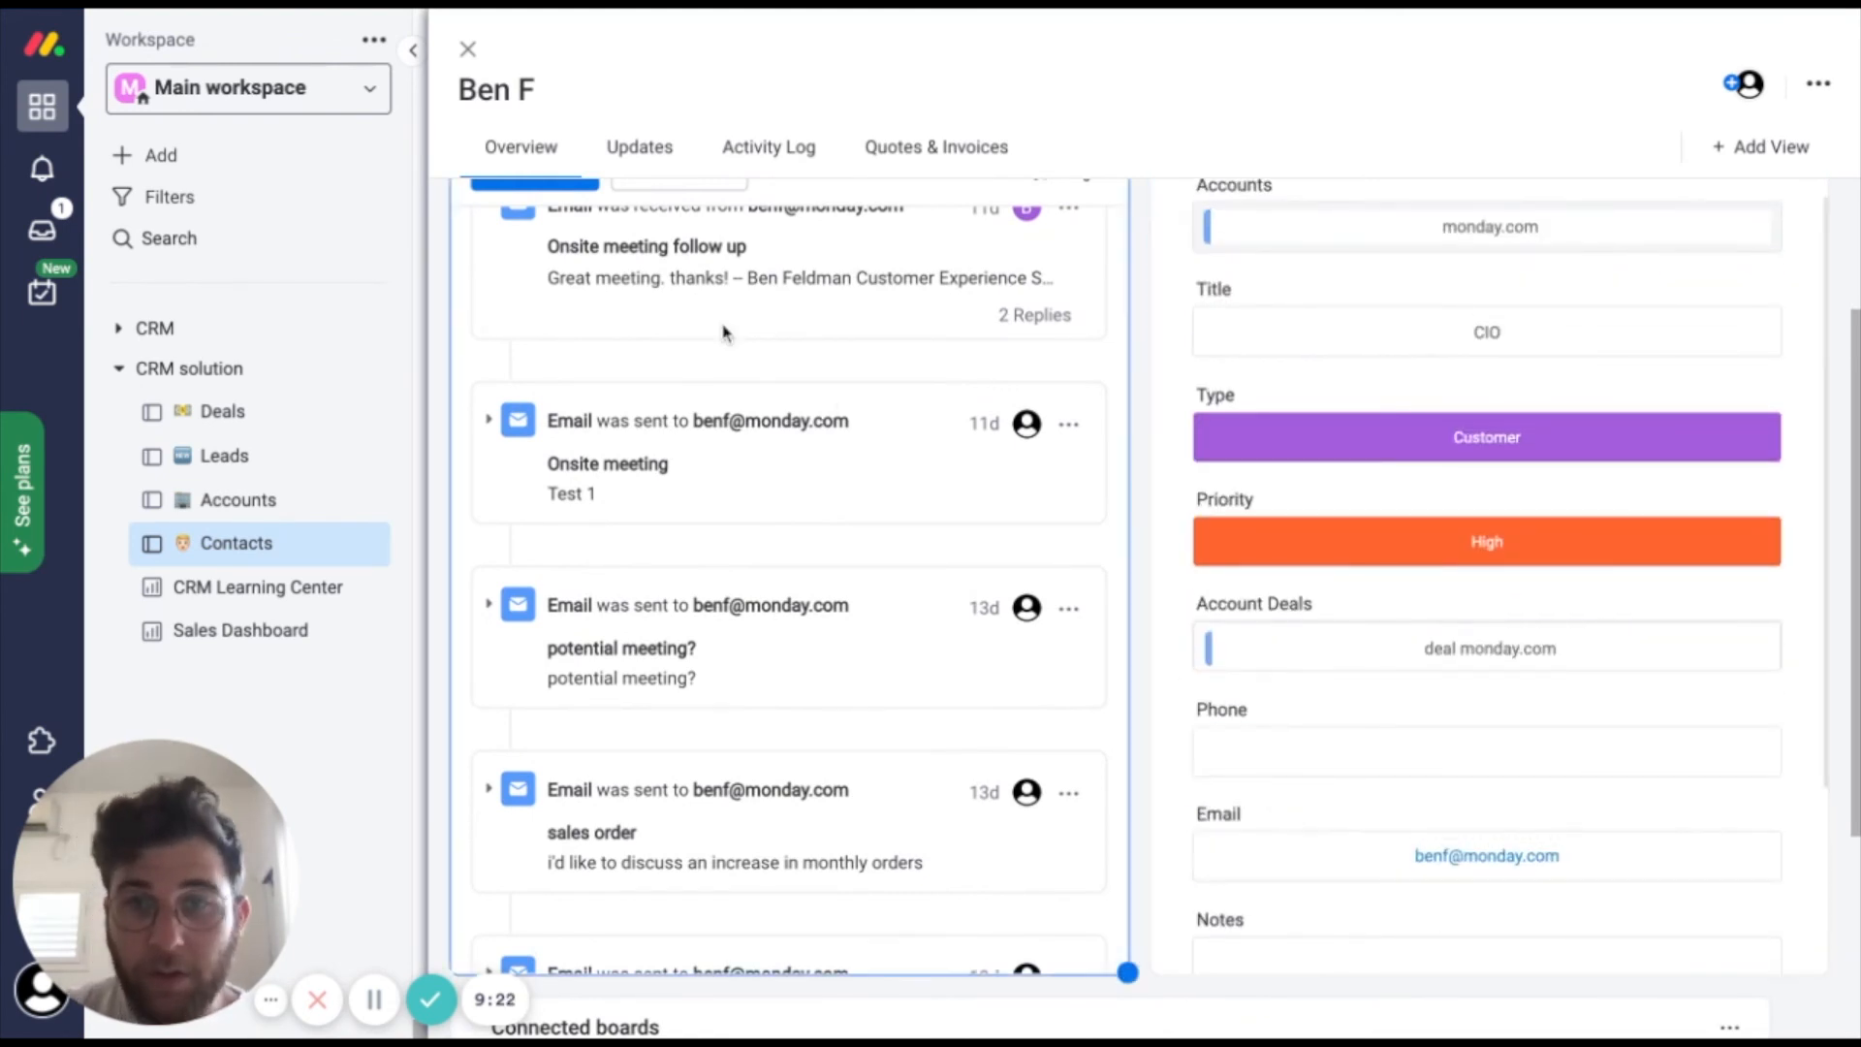
pyautogui.click(468, 50)
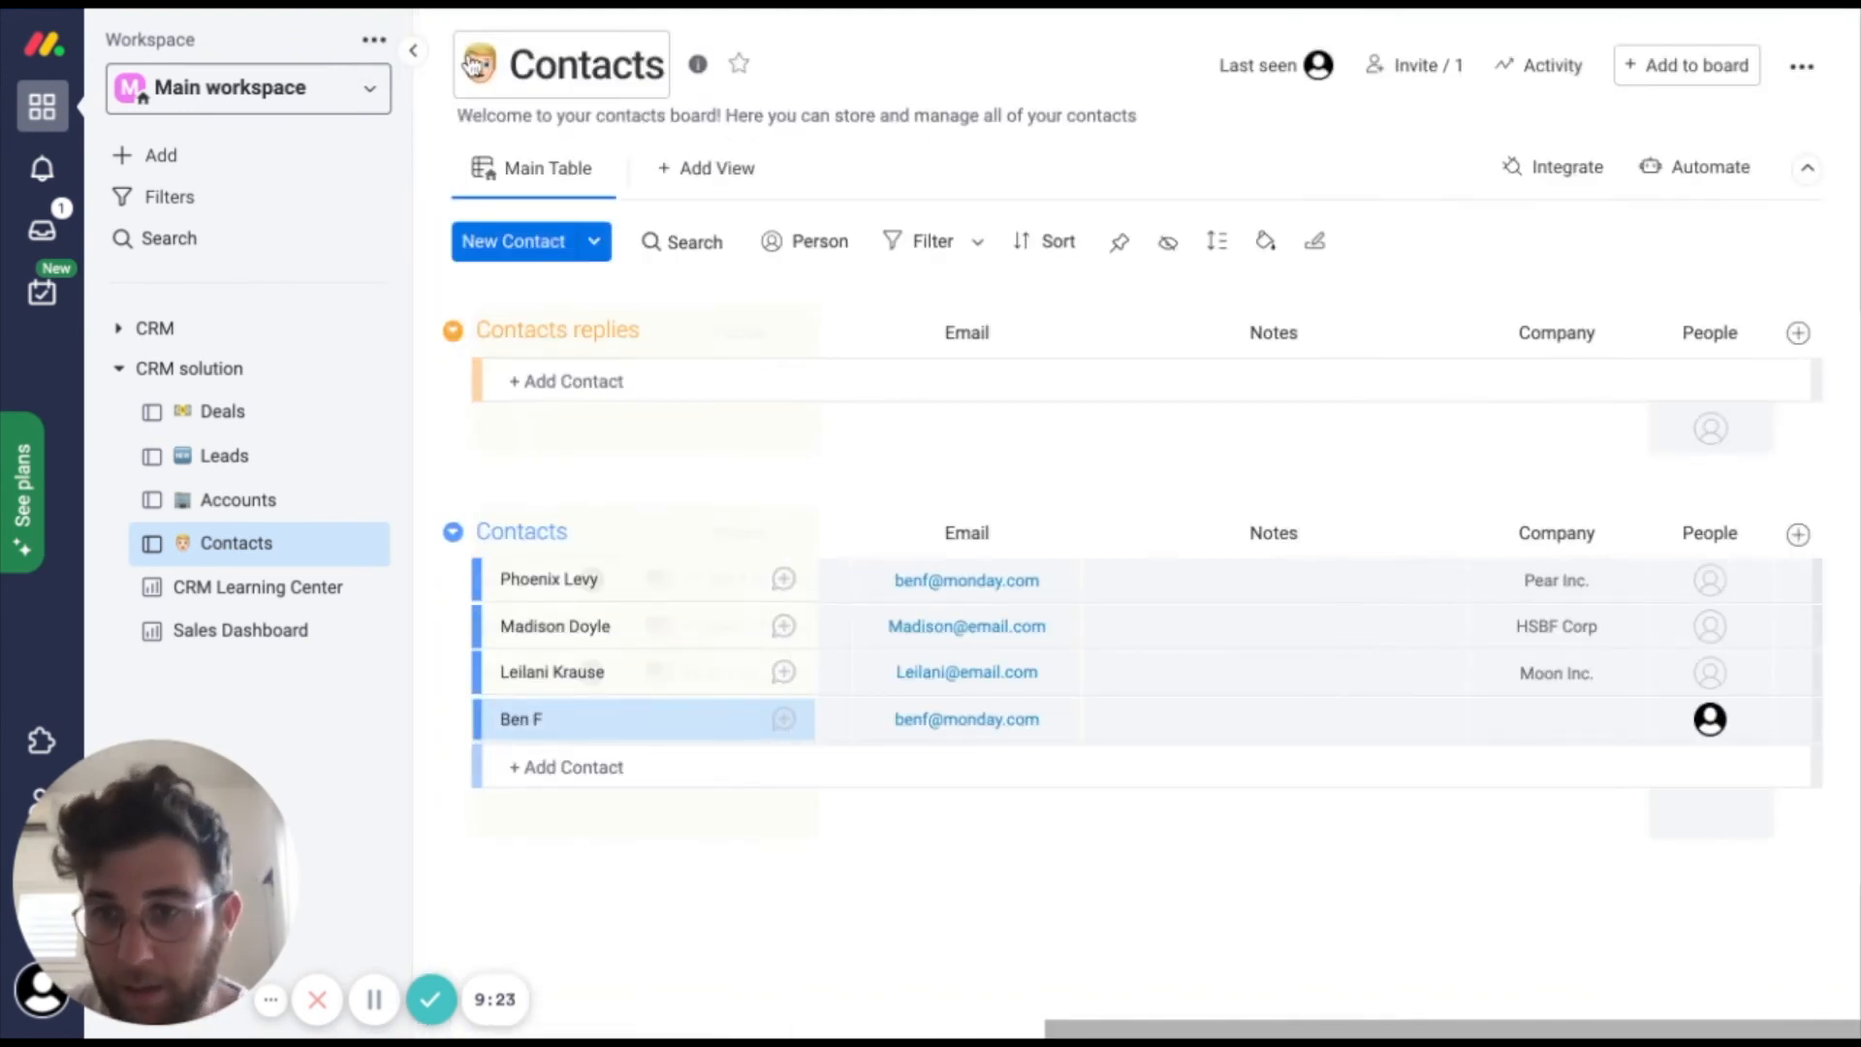
# View the details of the monday.com account connected to the contact and return to the Contacts board.
pyautogui.hscroll(-10, 1021, 759)
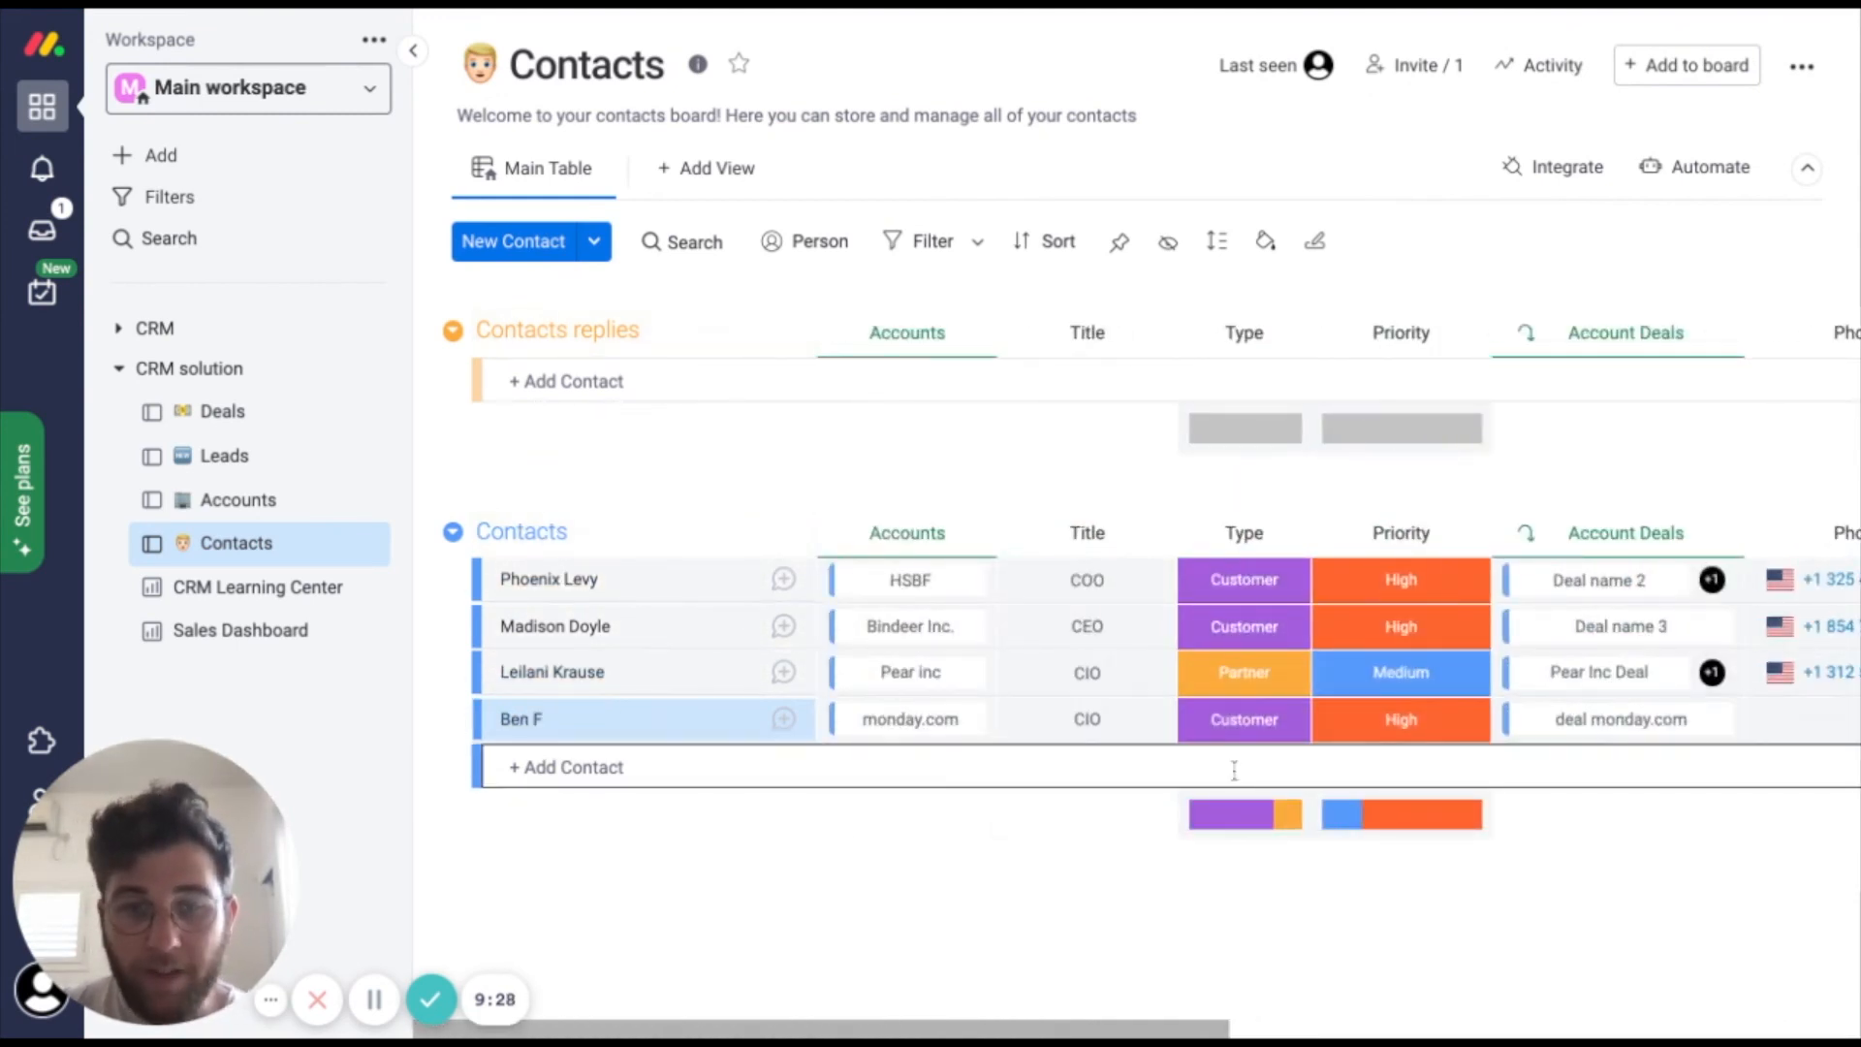
pyautogui.click(910, 719)
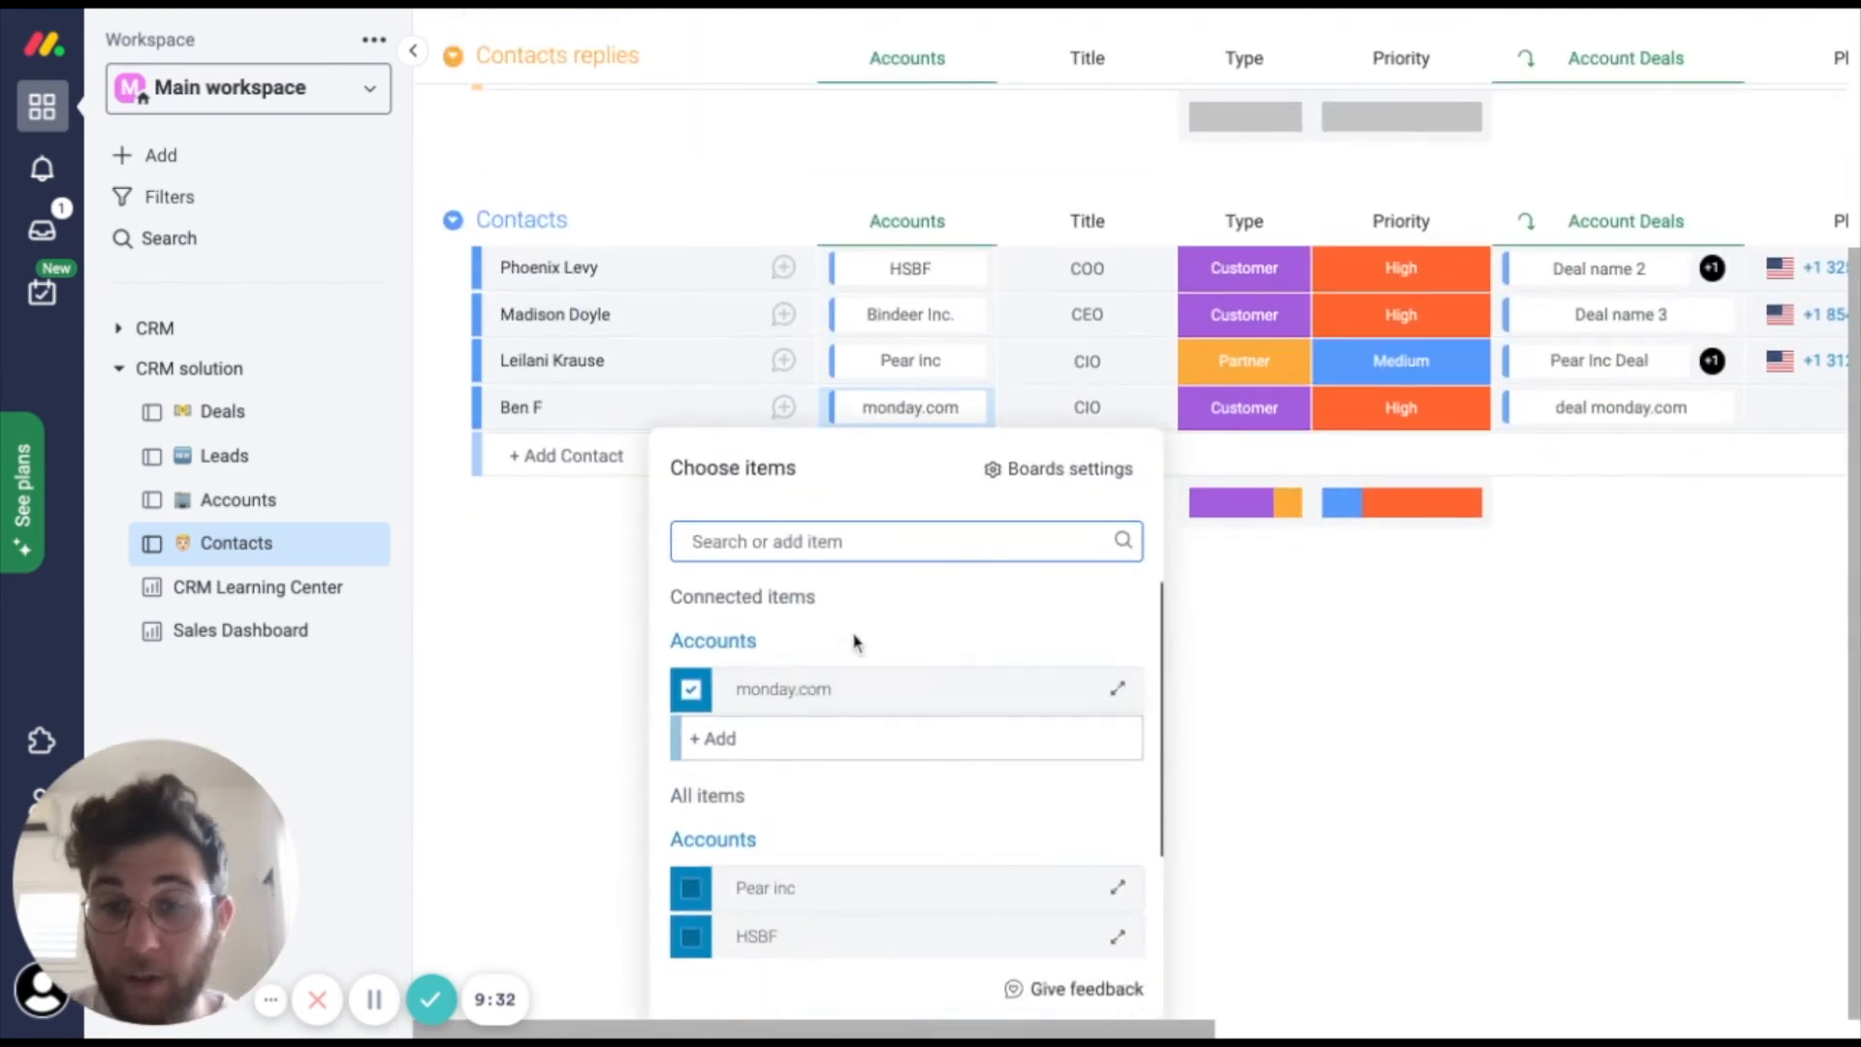
pyautogui.click(1114, 694)
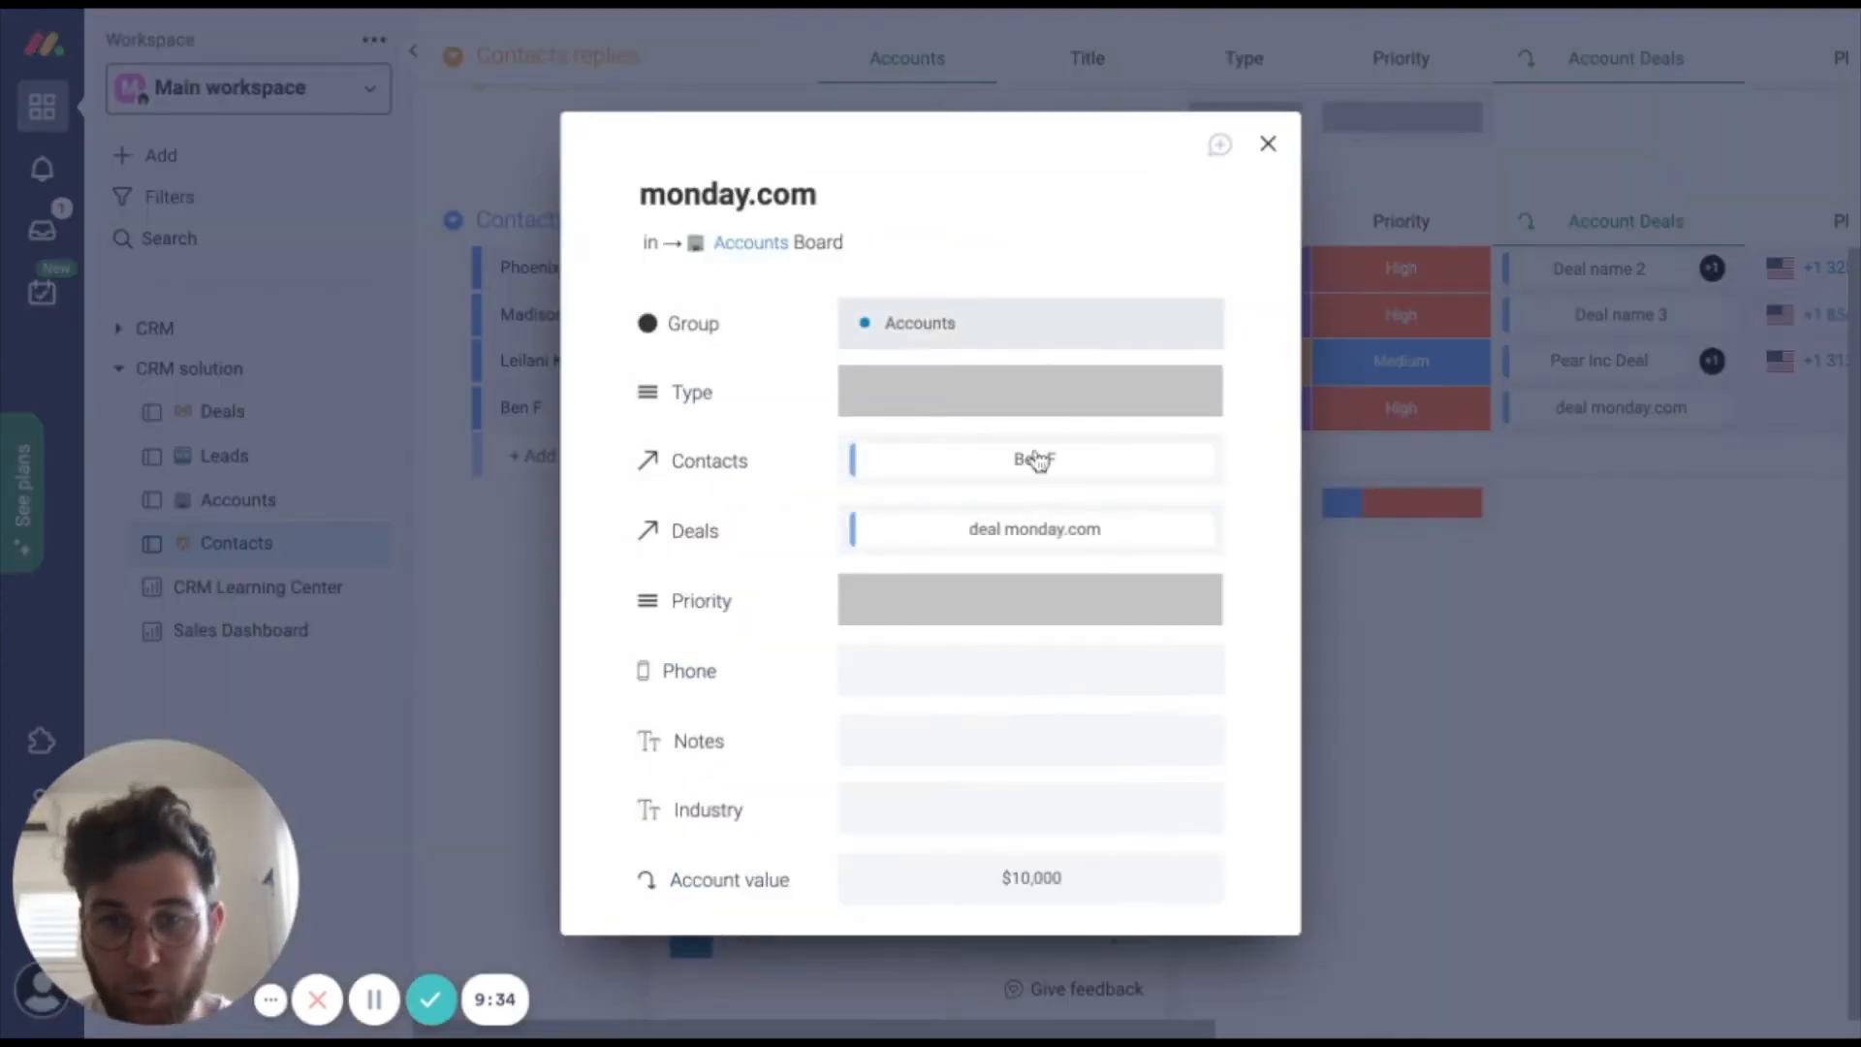
pyautogui.click(1267, 144)
pyautogui.click(240, 533)
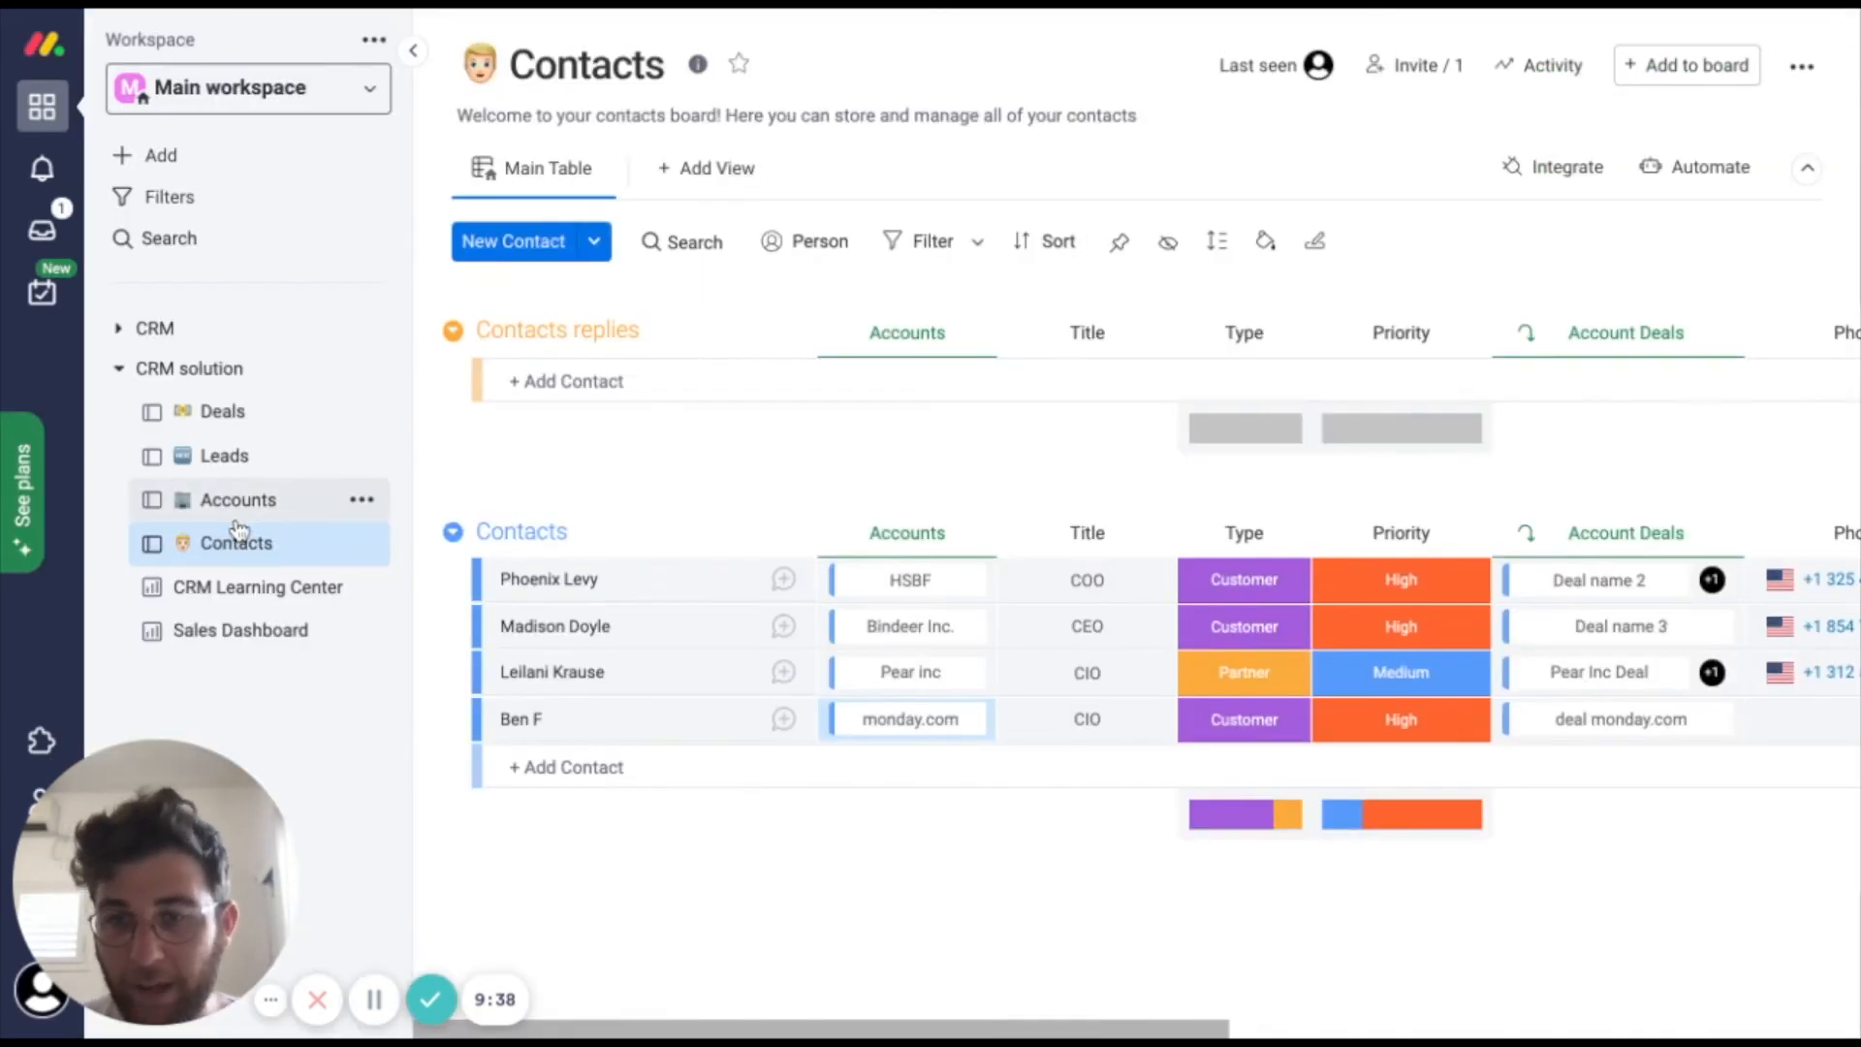
# Open the monday.com item on the Accounts board and review the emails in its Emails & Activities timeline.
pyautogui.click(237, 506)
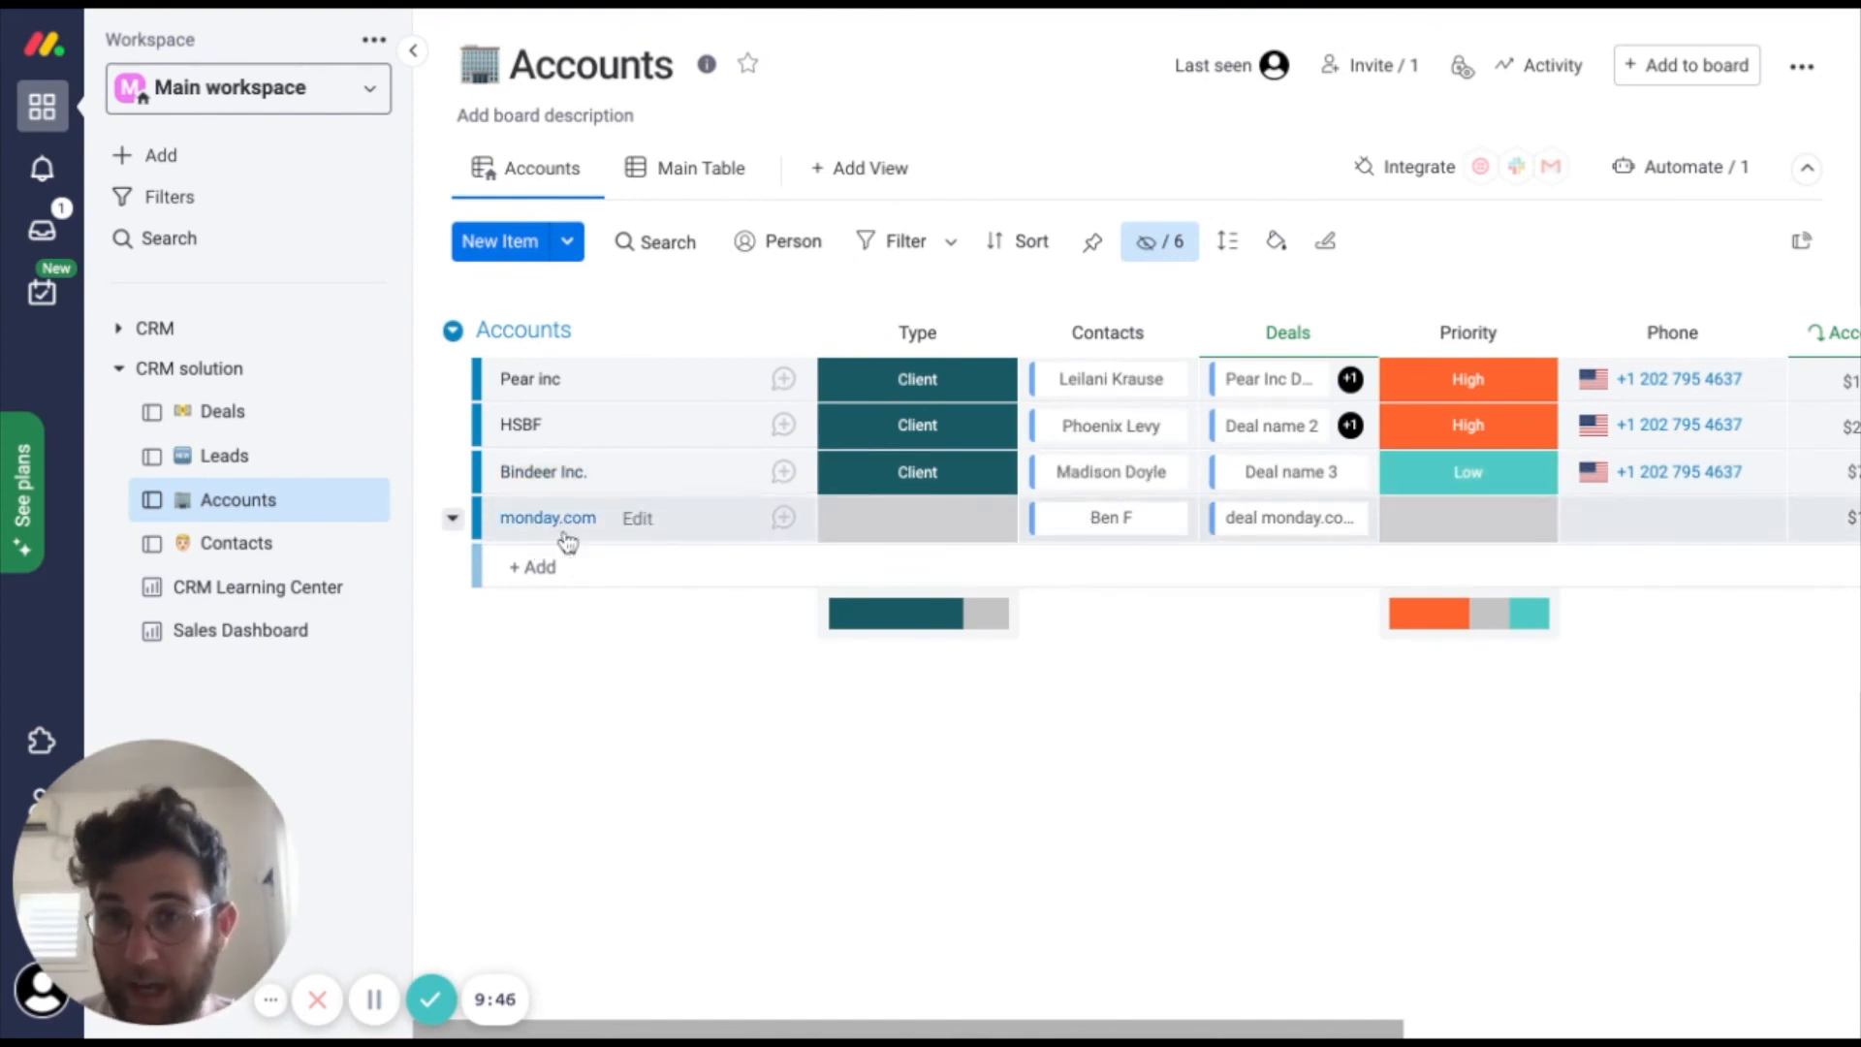
pyautogui.click(783, 518)
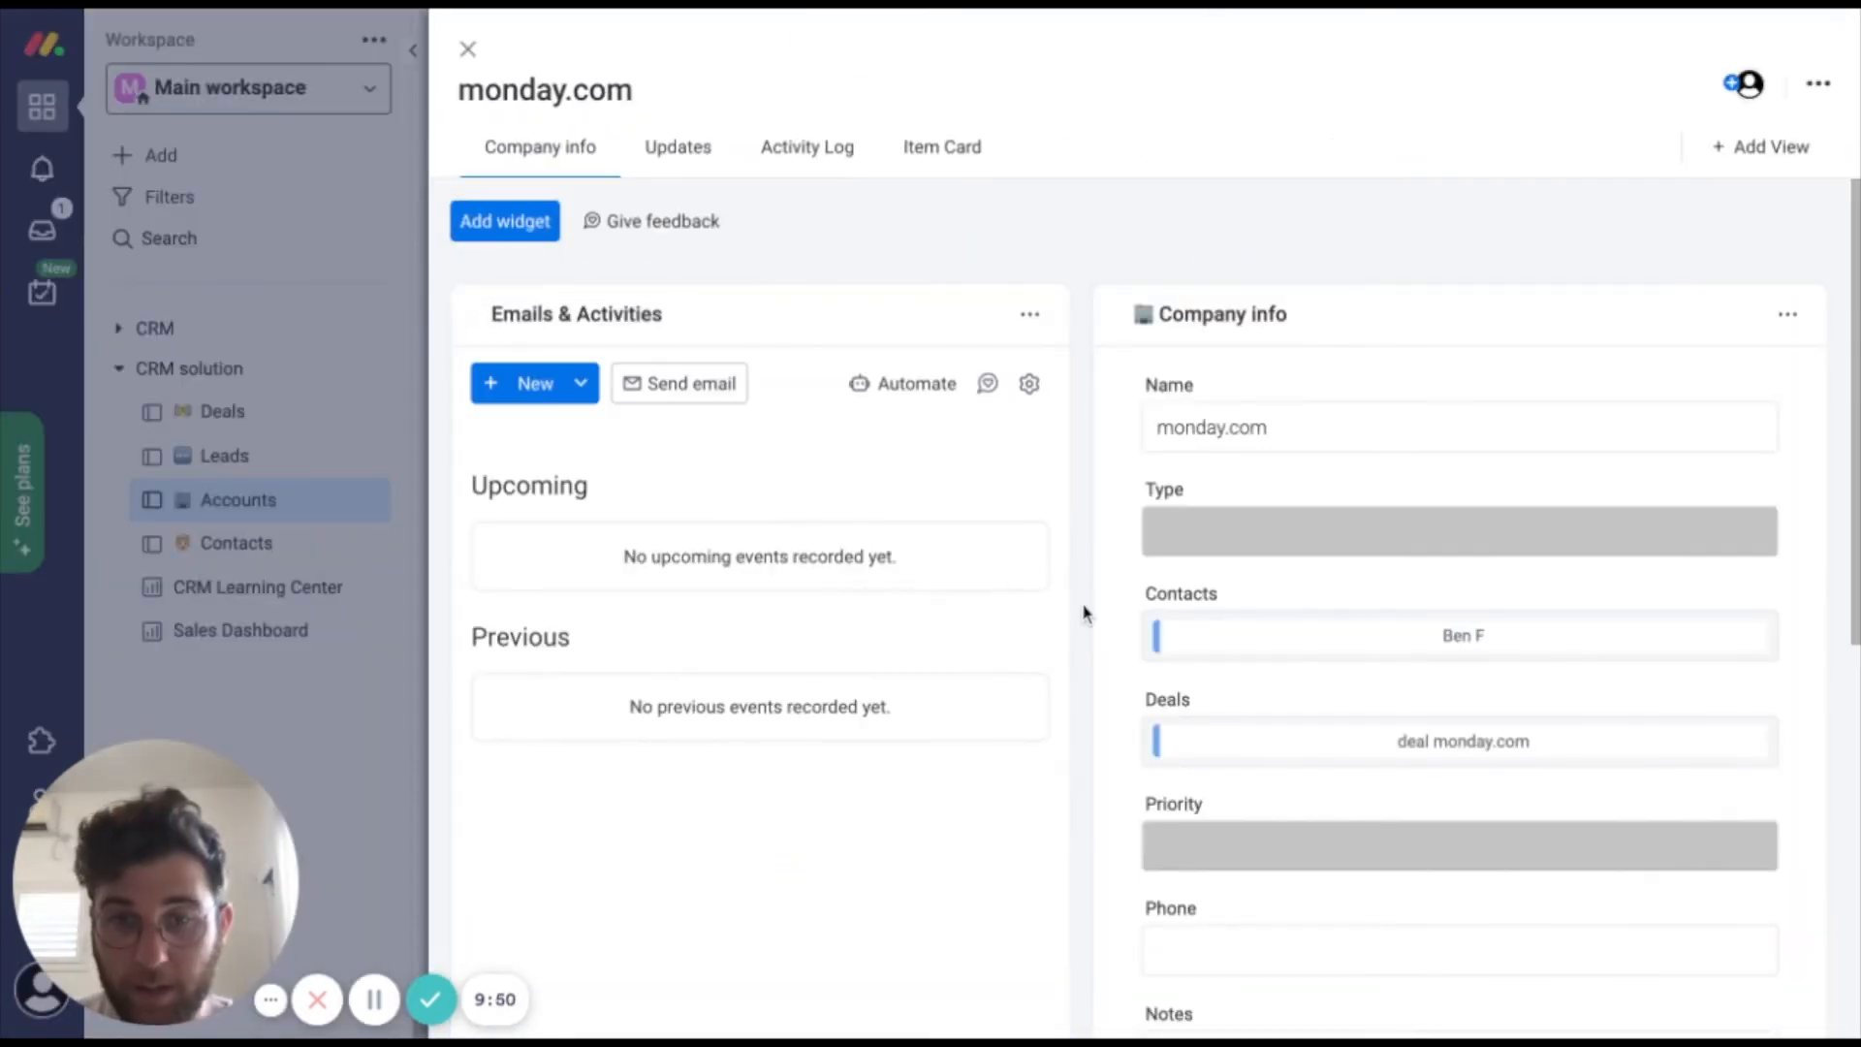
pyautogui.scroll(-2, 1083, 610)
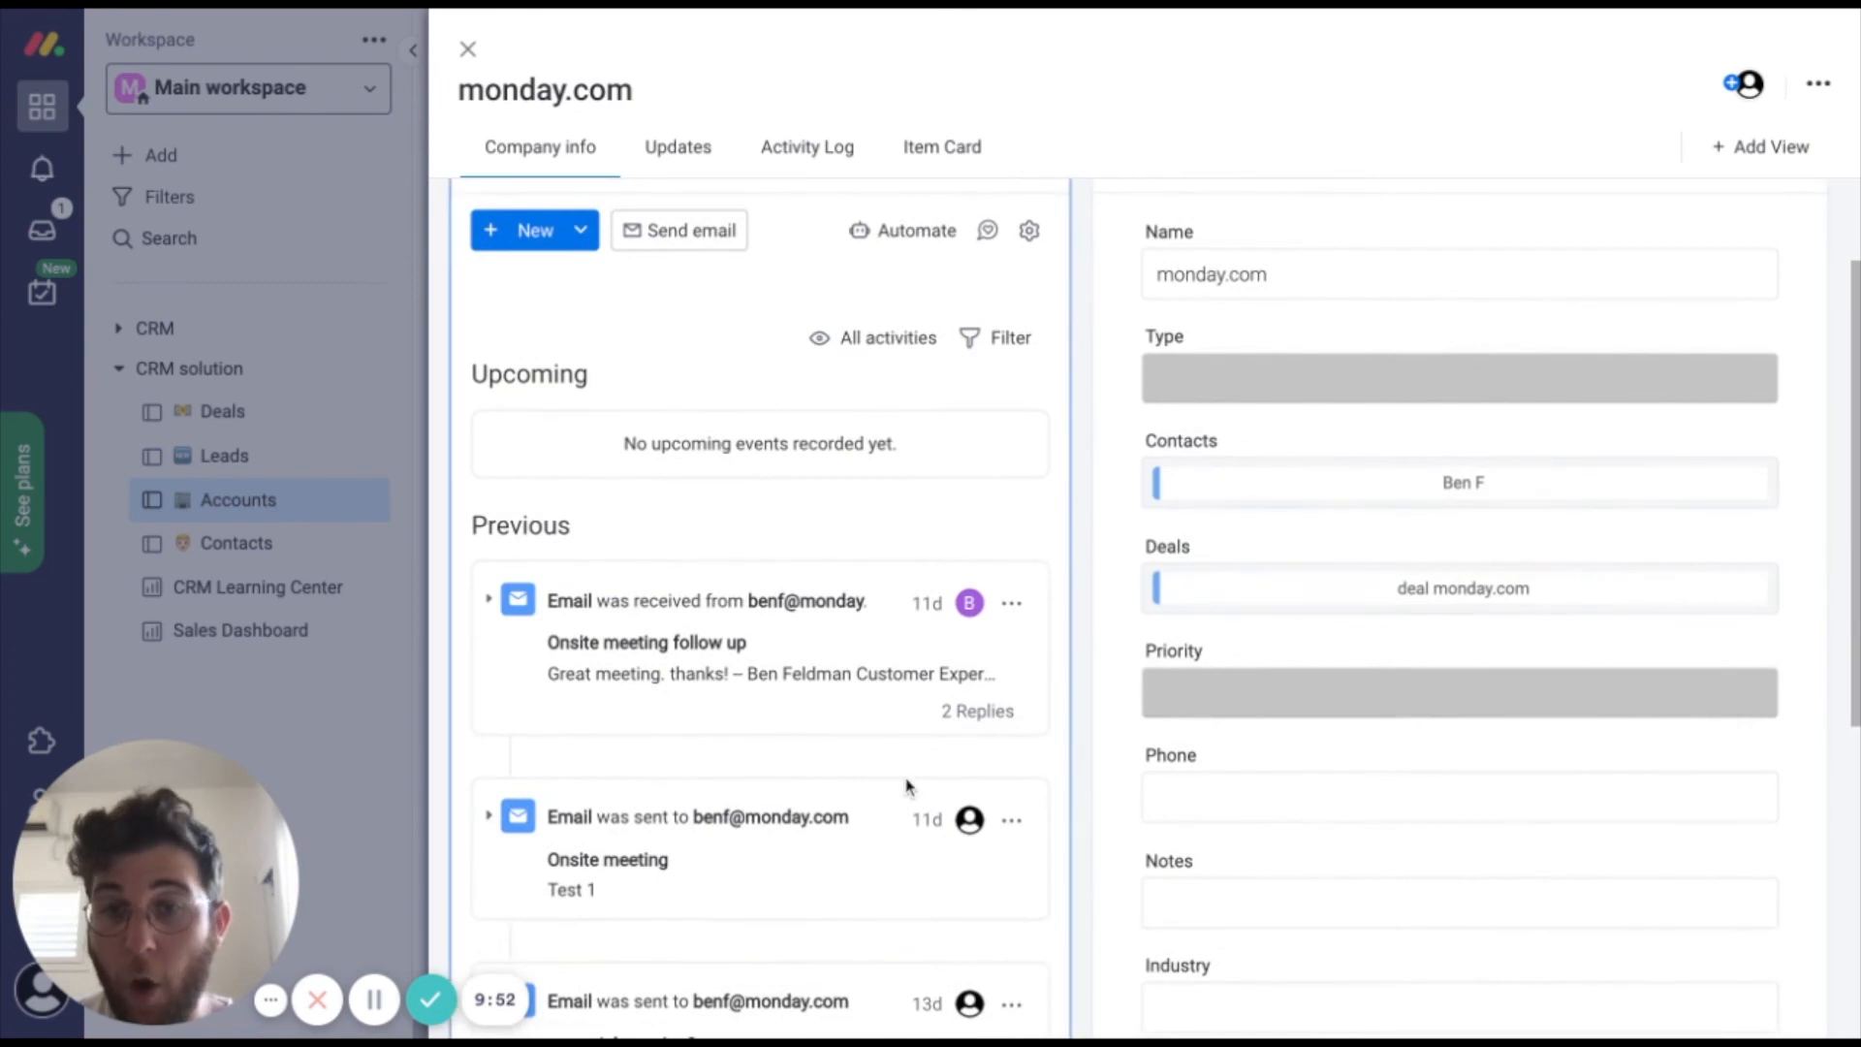
pyautogui.scroll(-4, 909, 786)
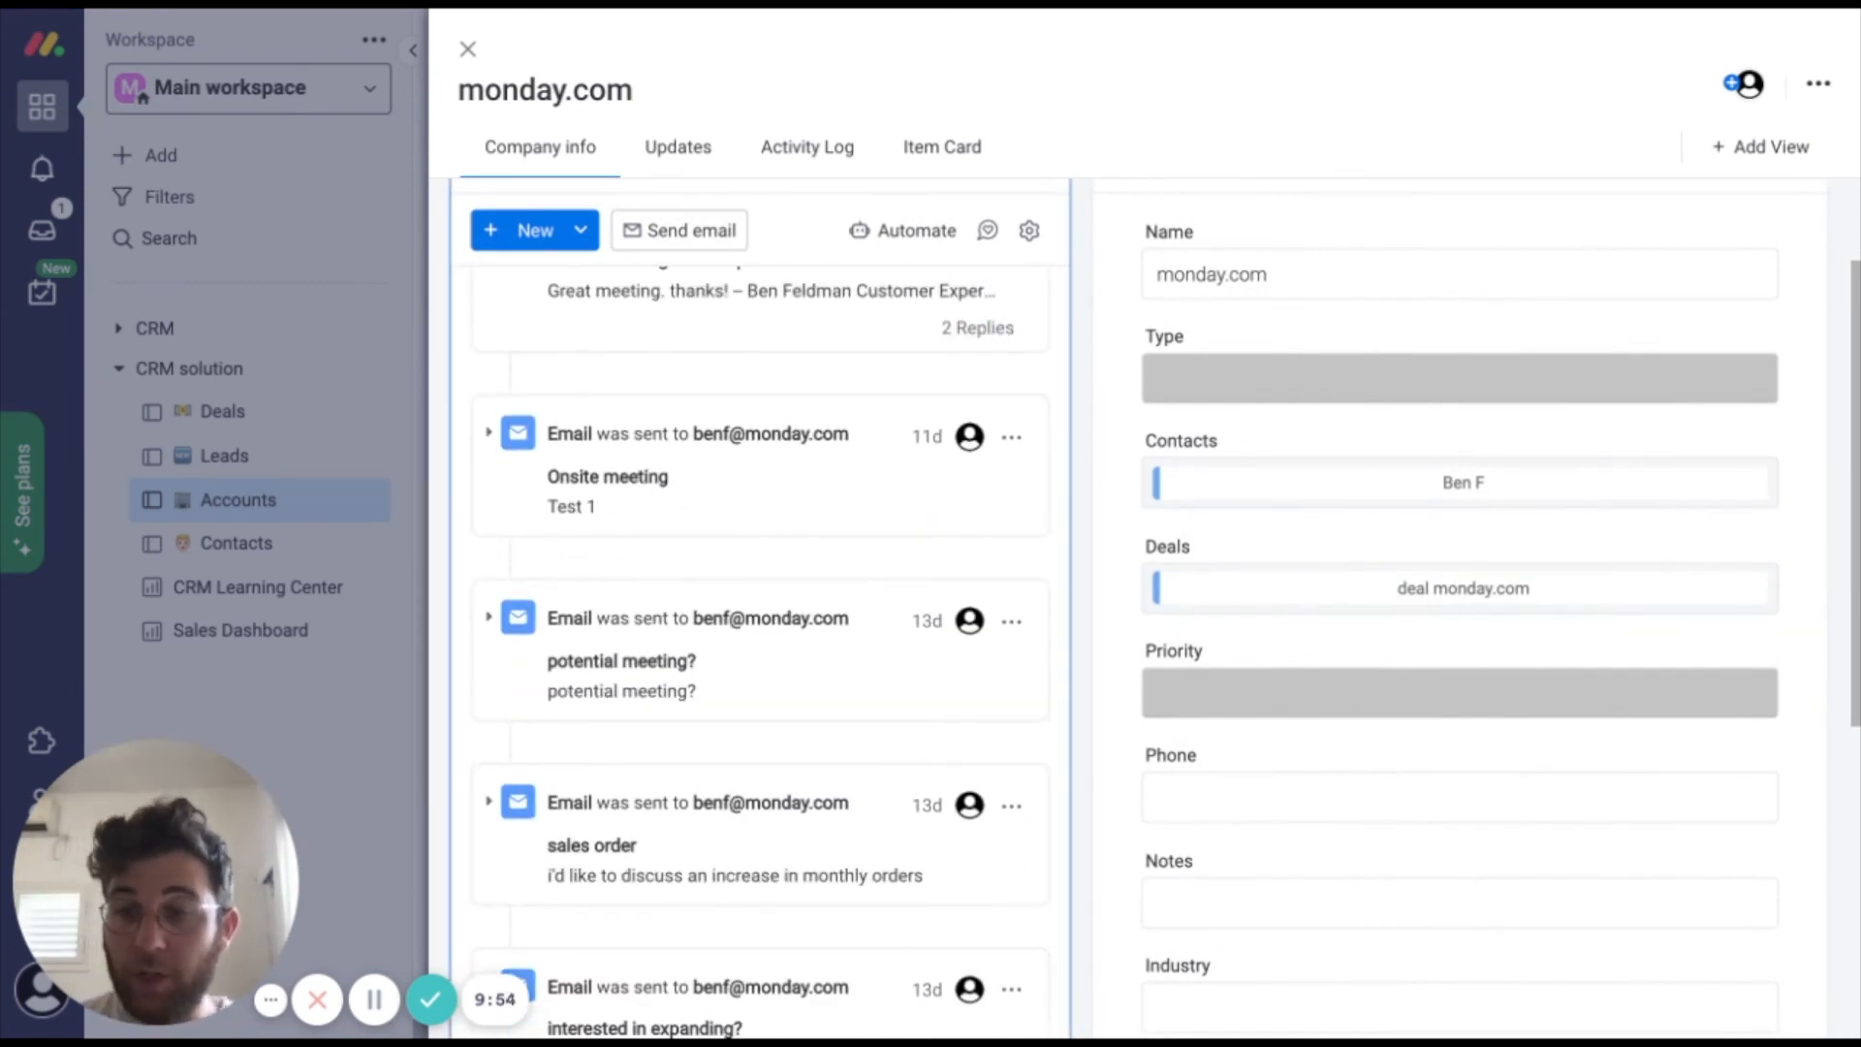
pyautogui.scroll(5, 761, 630)
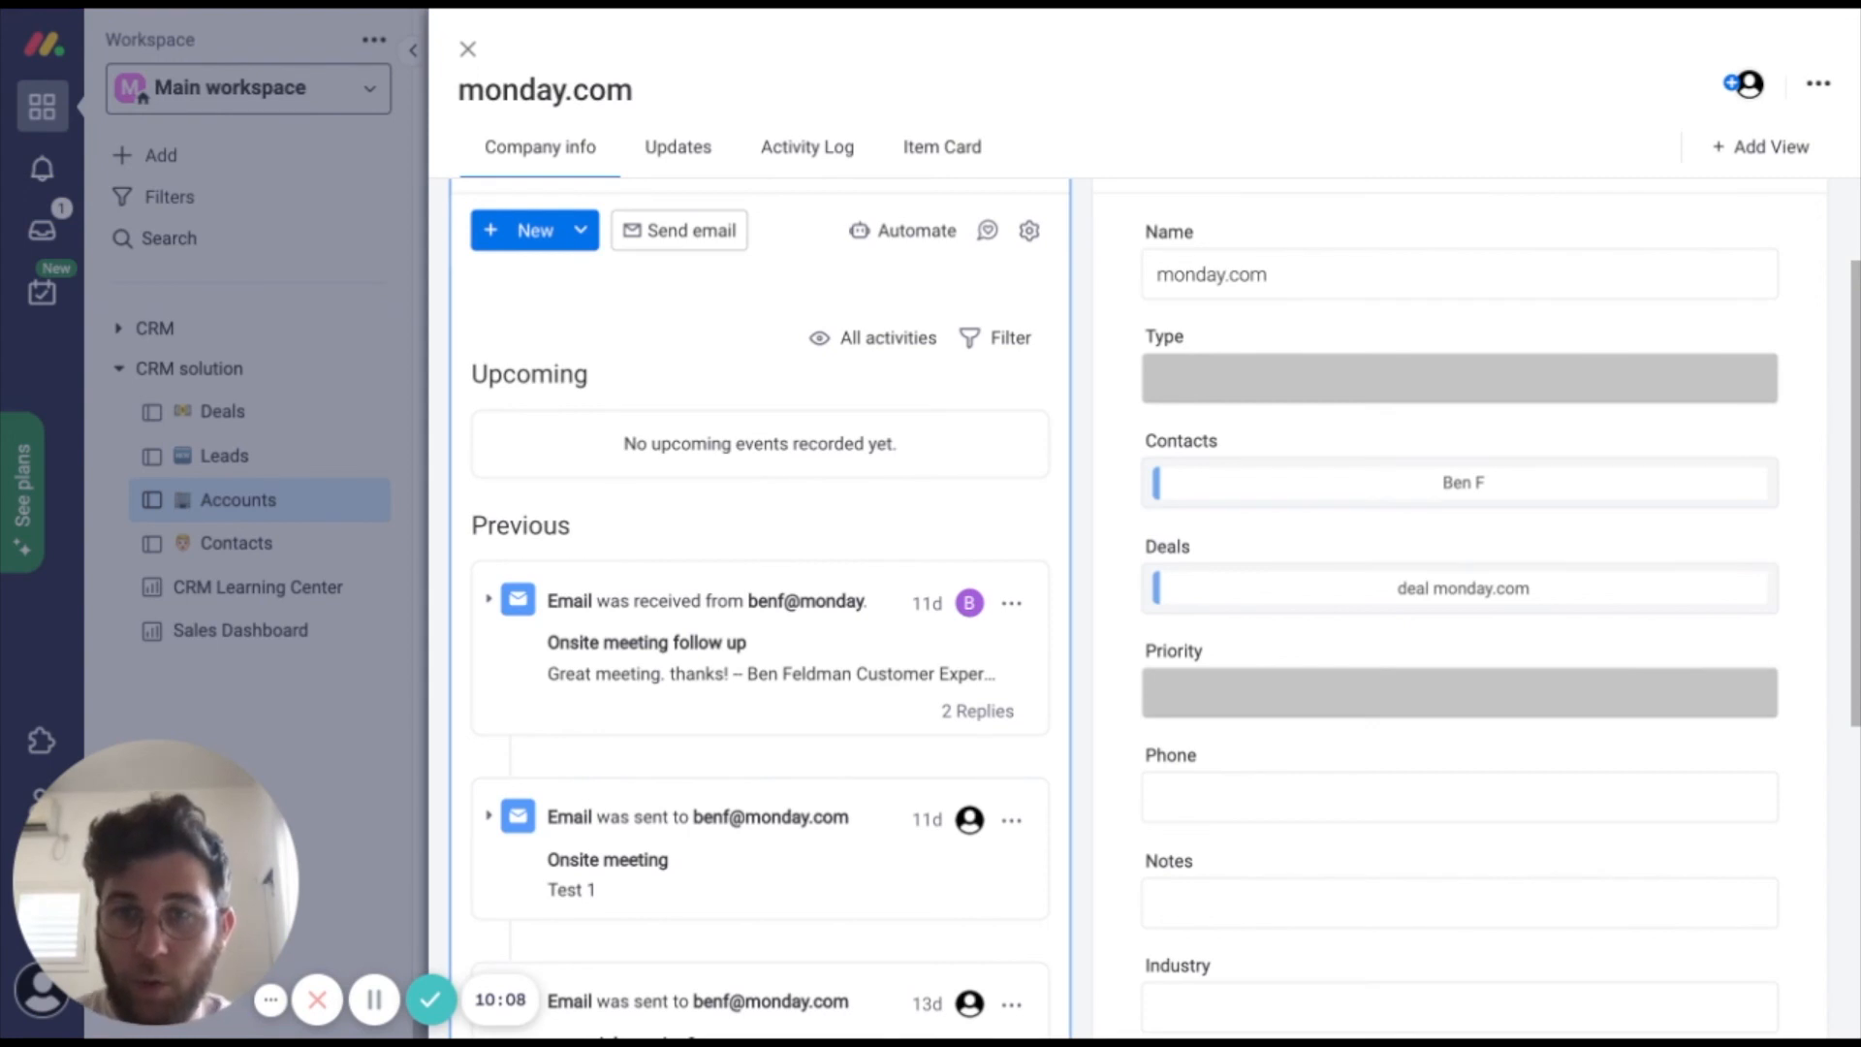
pyautogui.scroll(2, 993, 596)
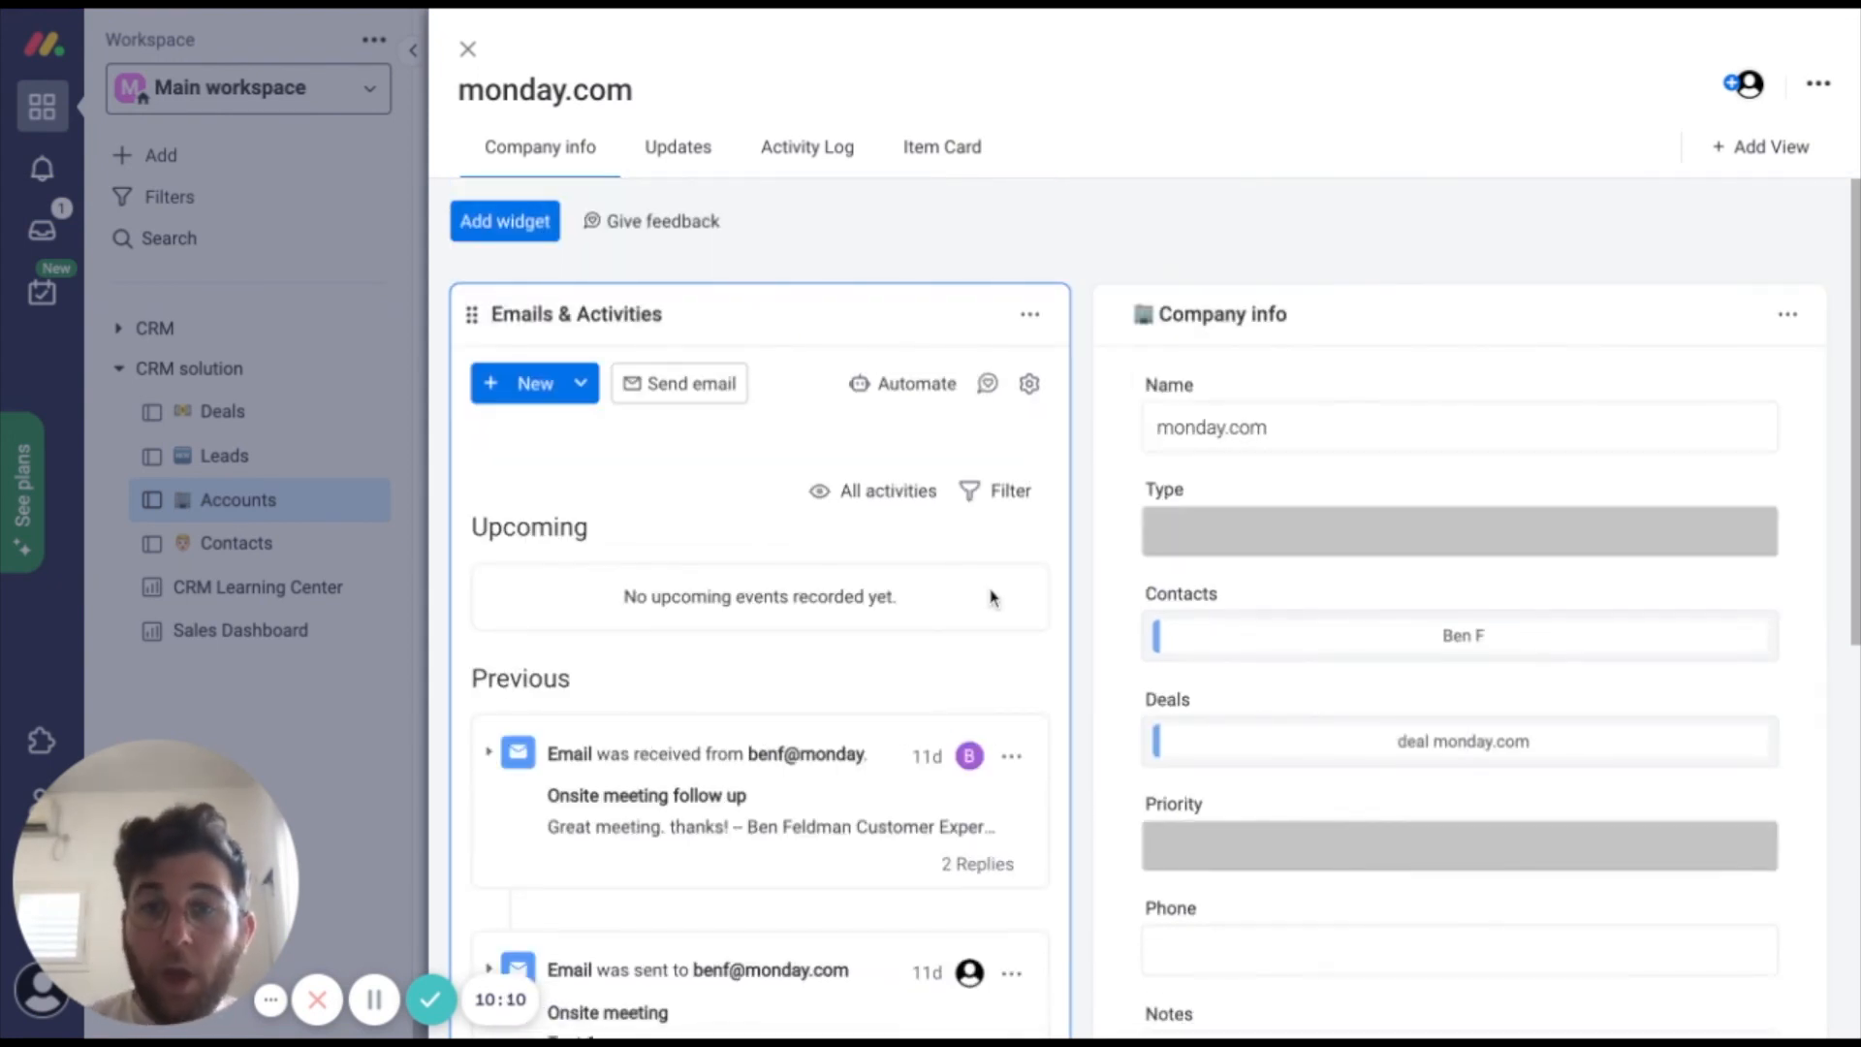
# Filter the monday.com account's Emails & Activities timeline by the type Email.
pyautogui.click(970, 491)
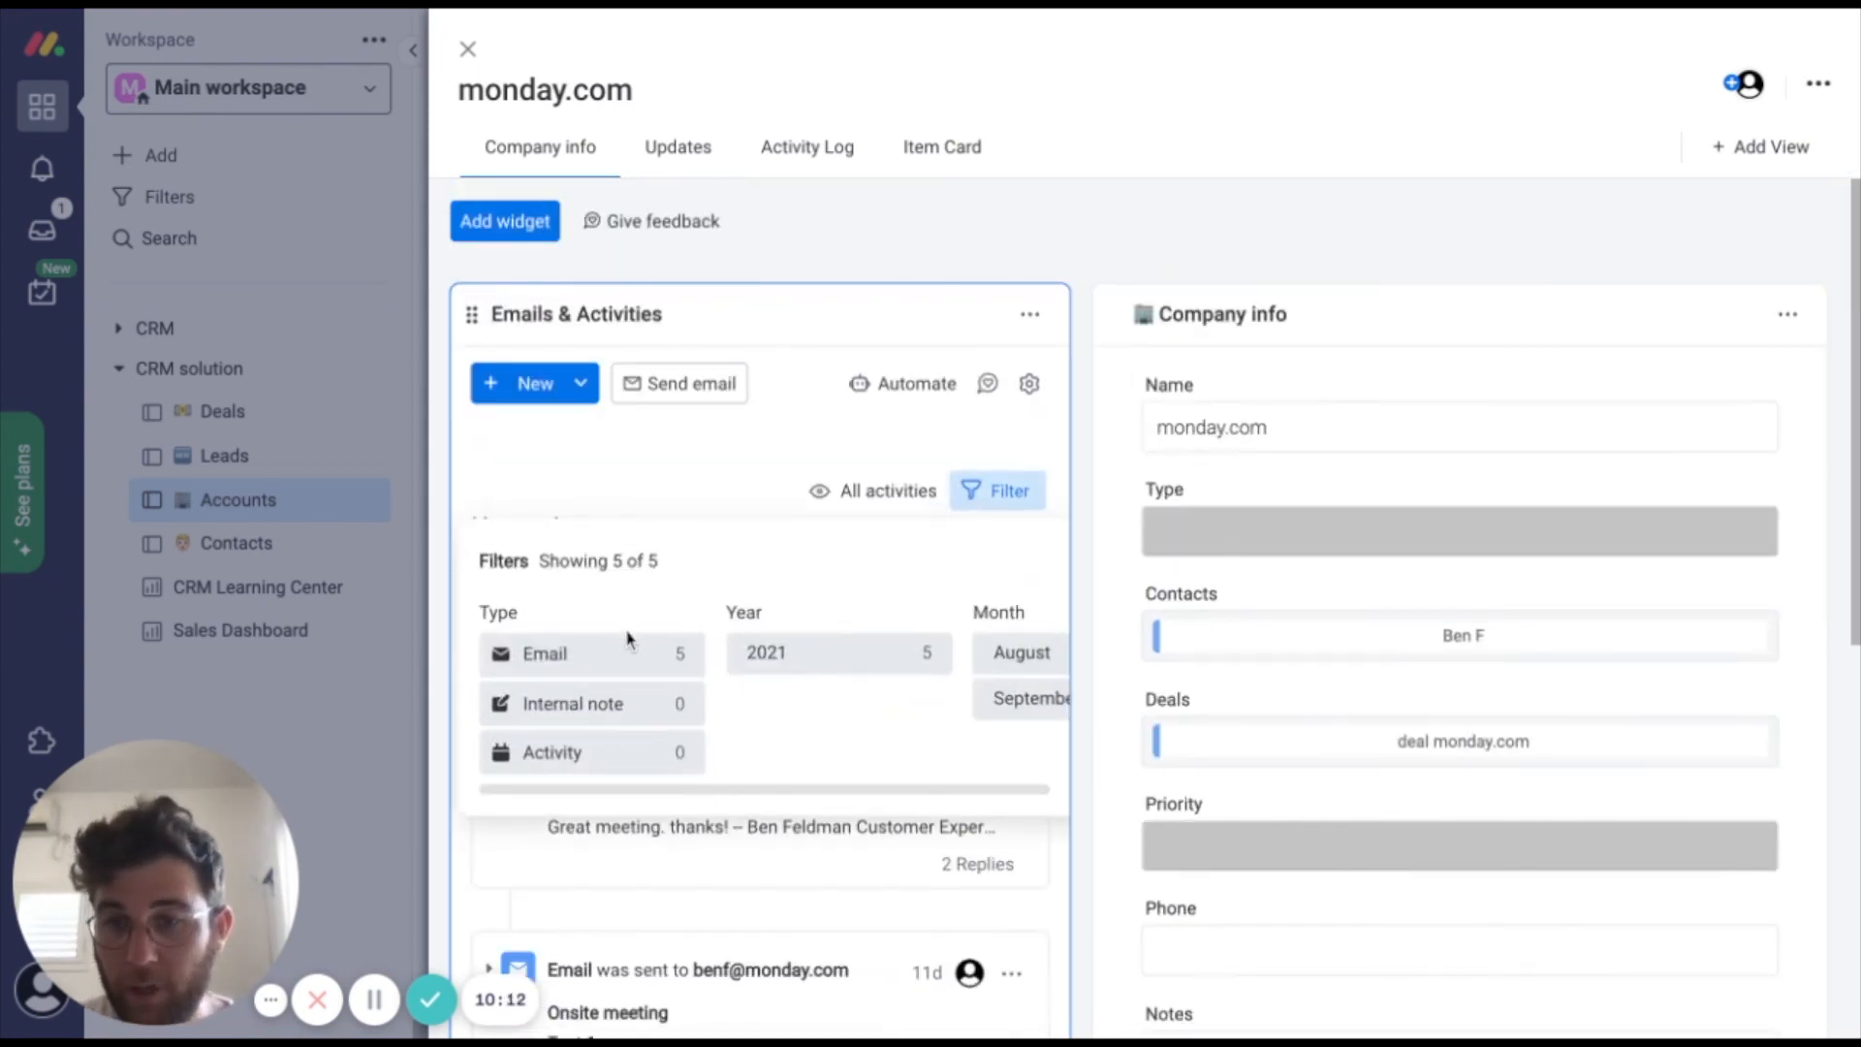
pyautogui.click(614, 663)
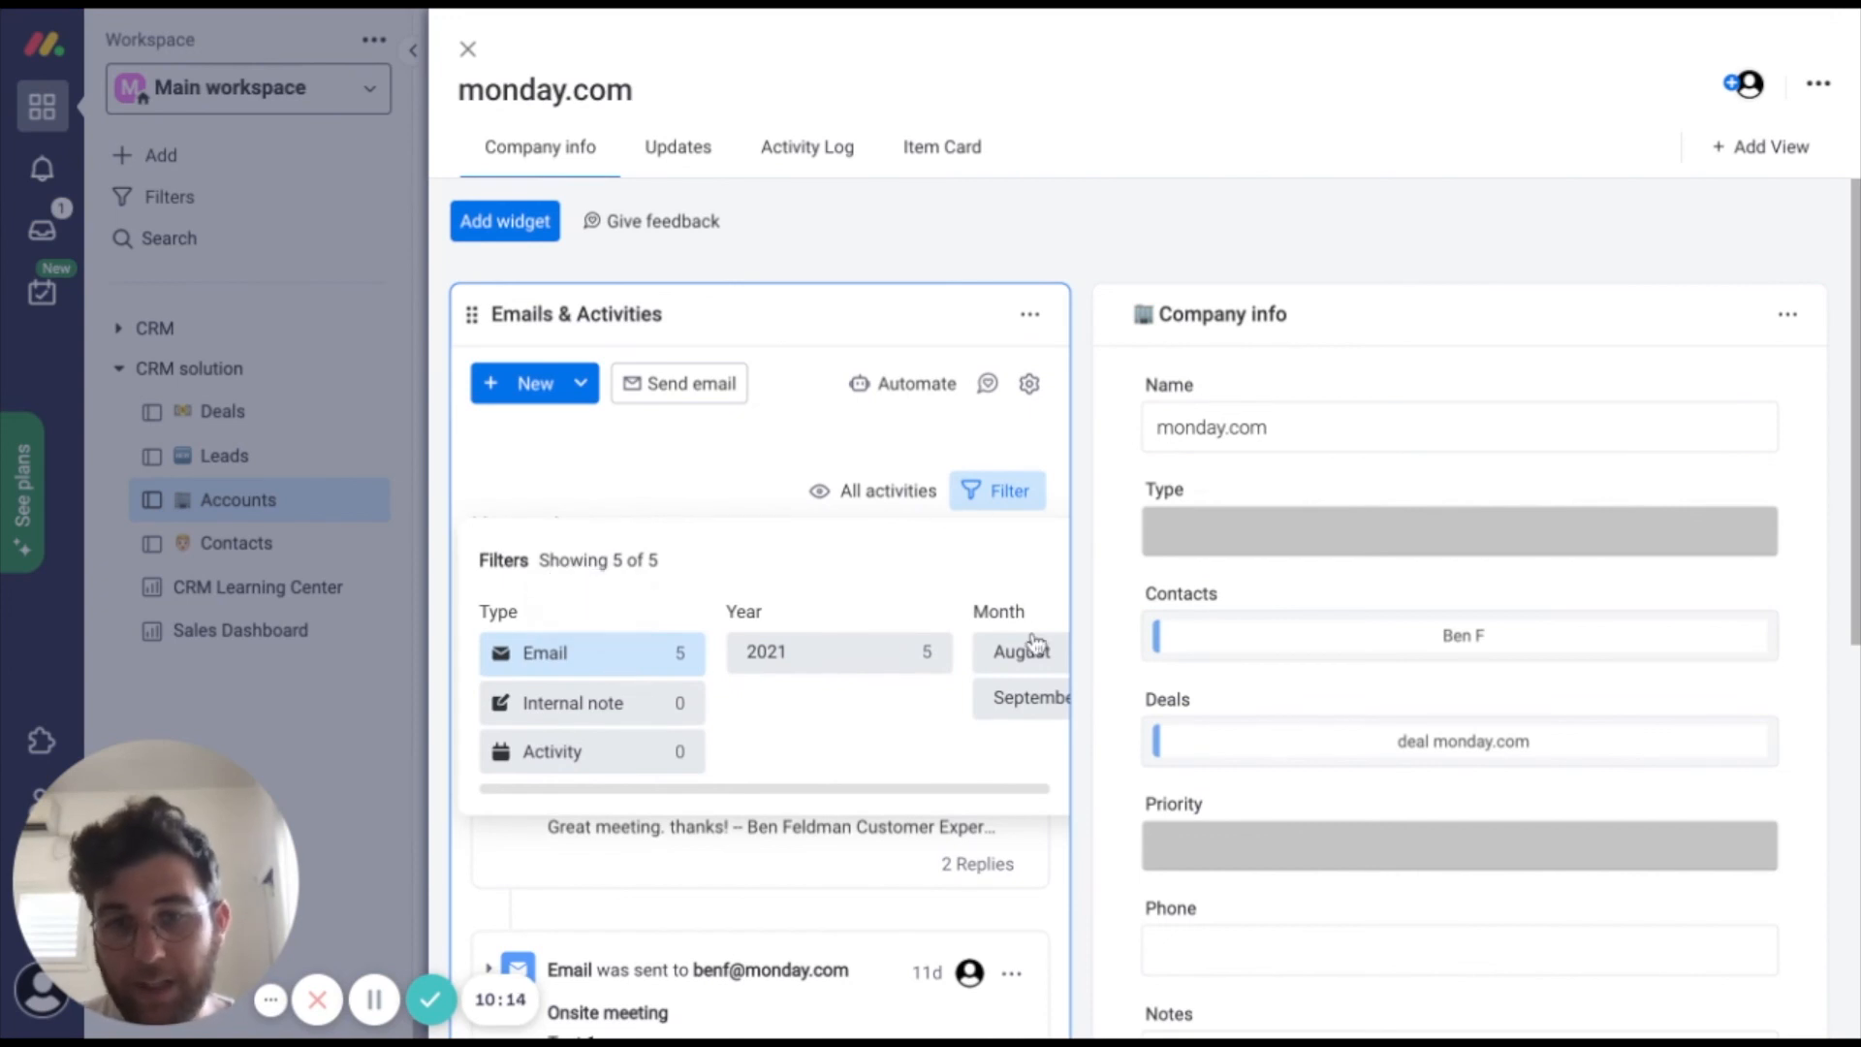
pyautogui.hscroll(5, 1035, 640)
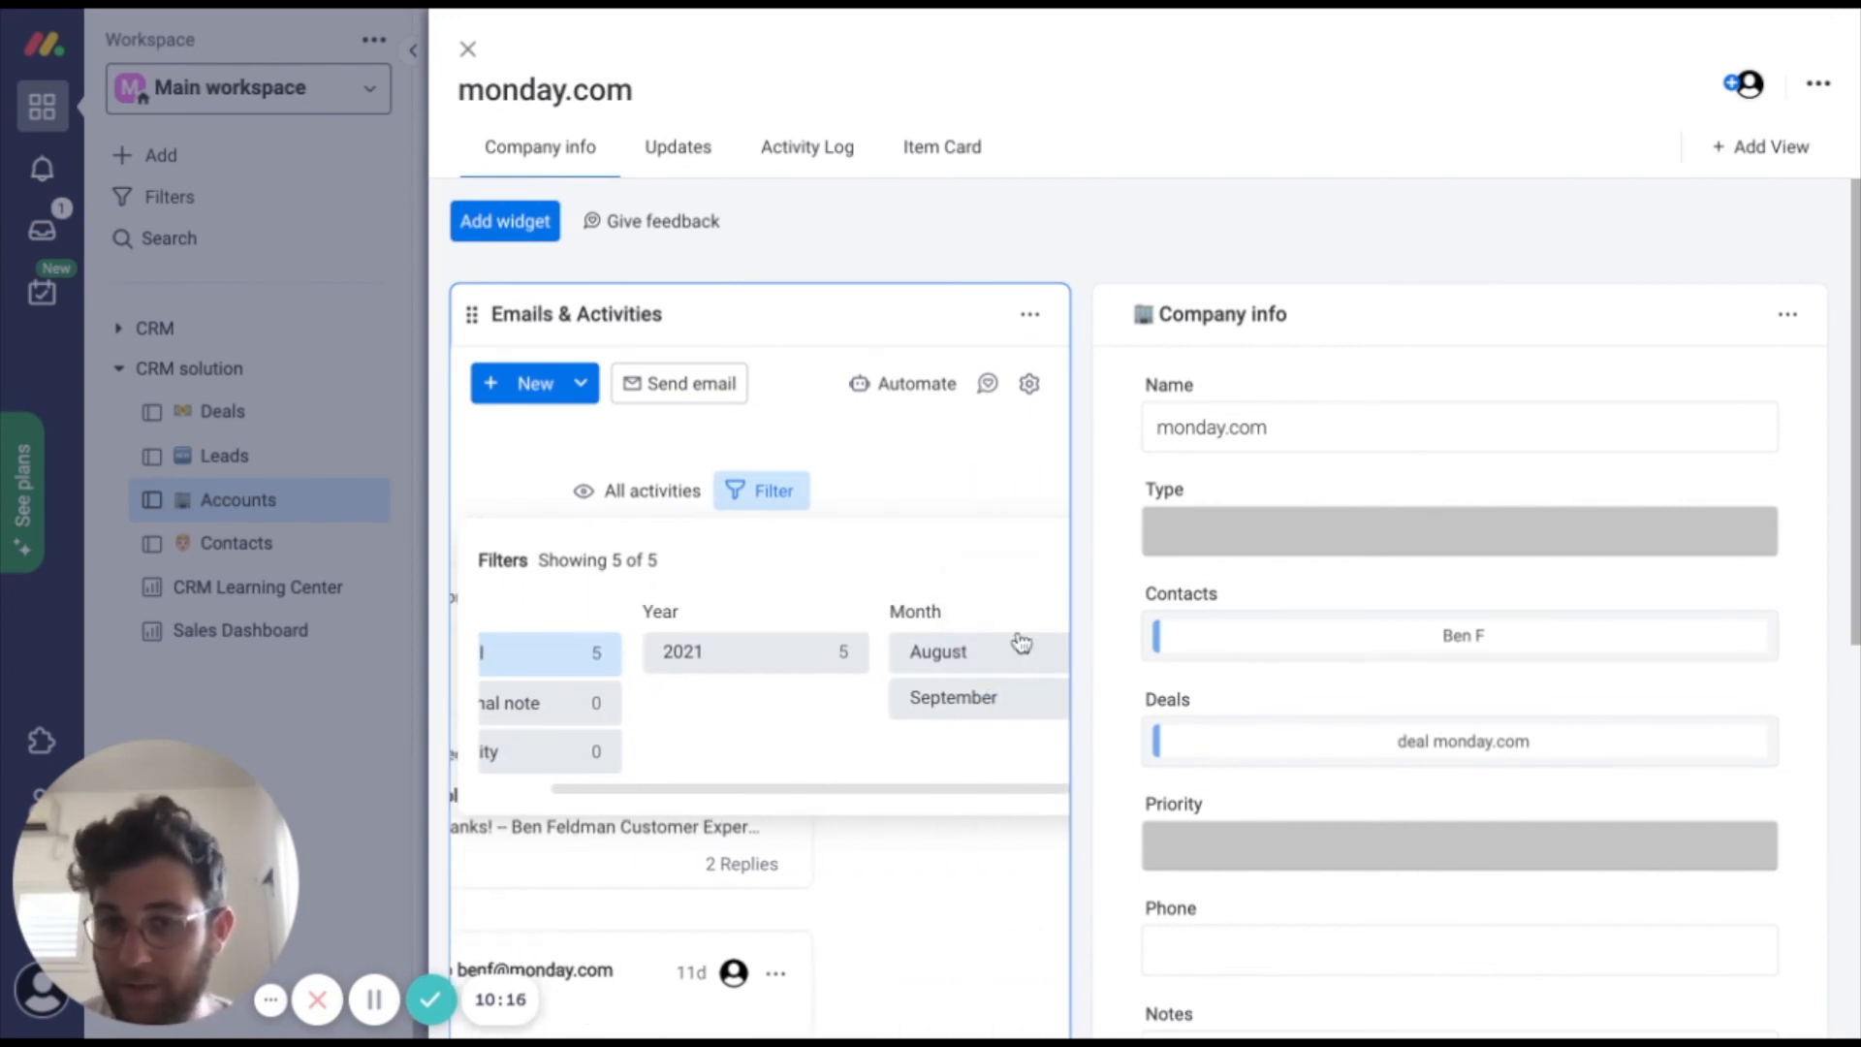
pyautogui.click(750, 479)
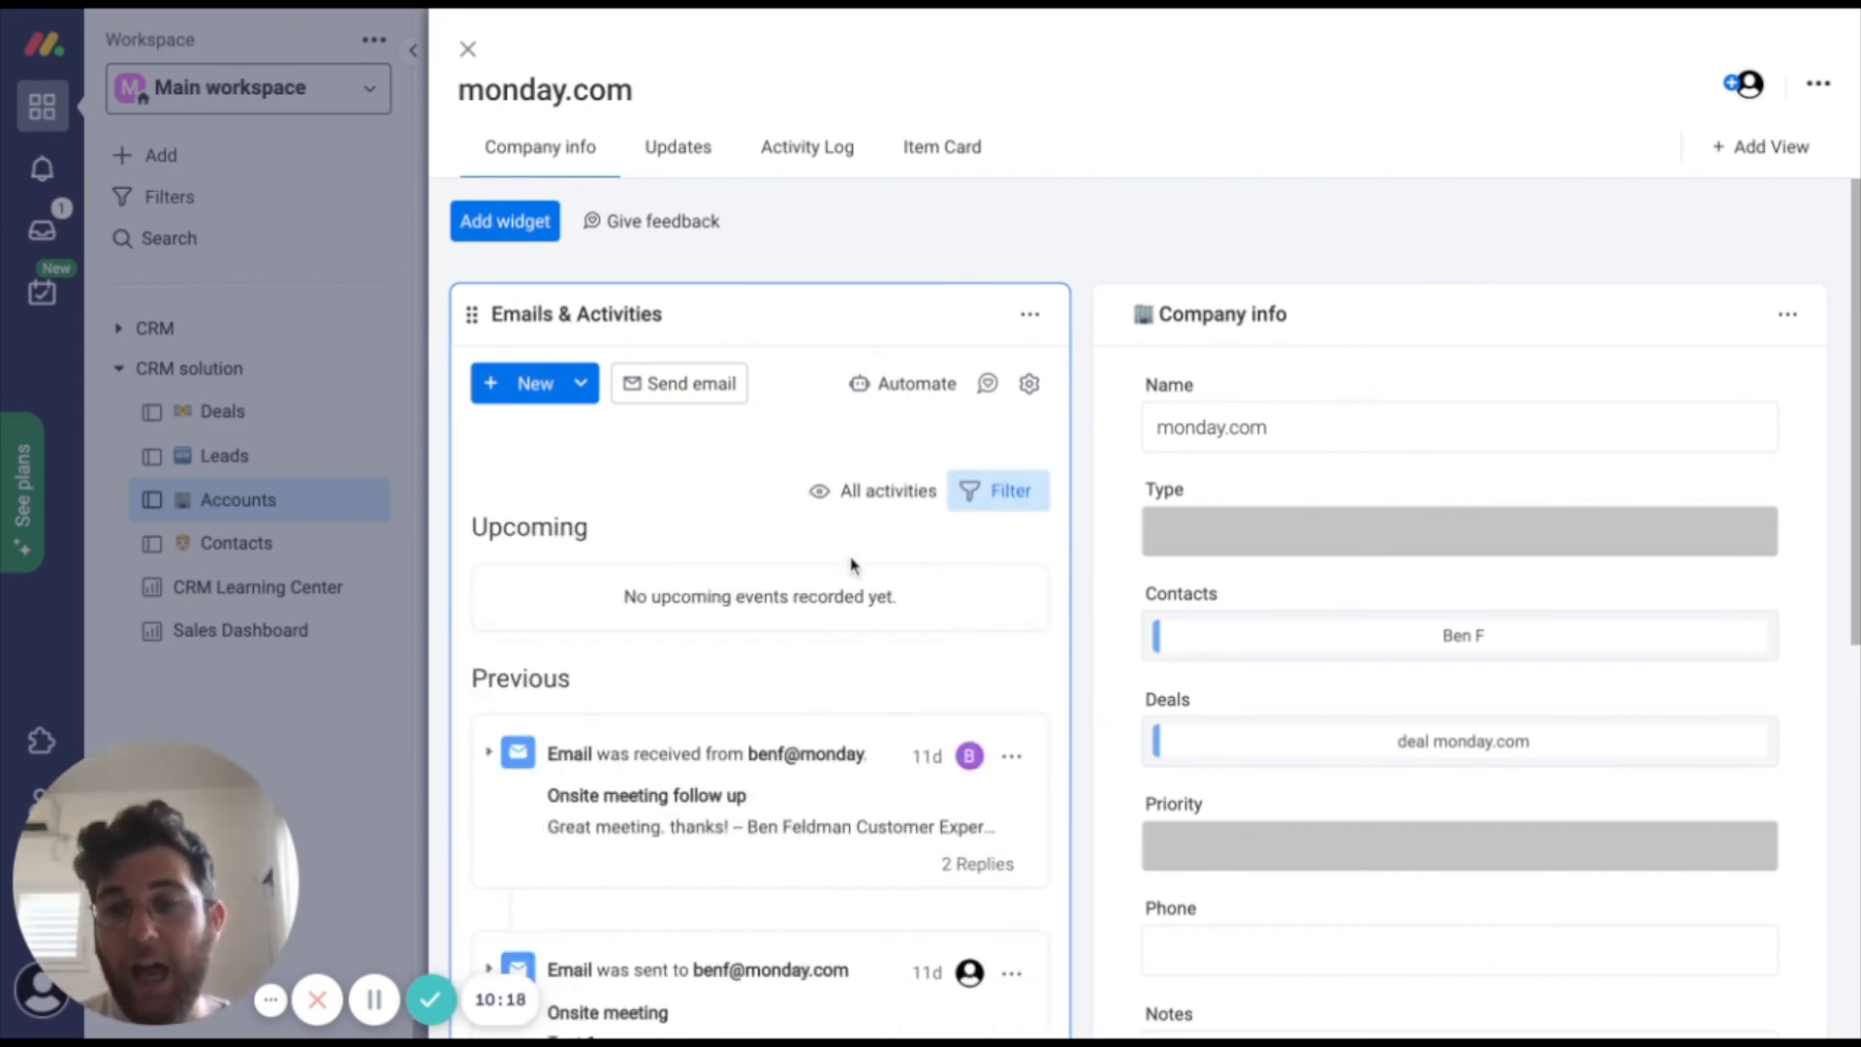